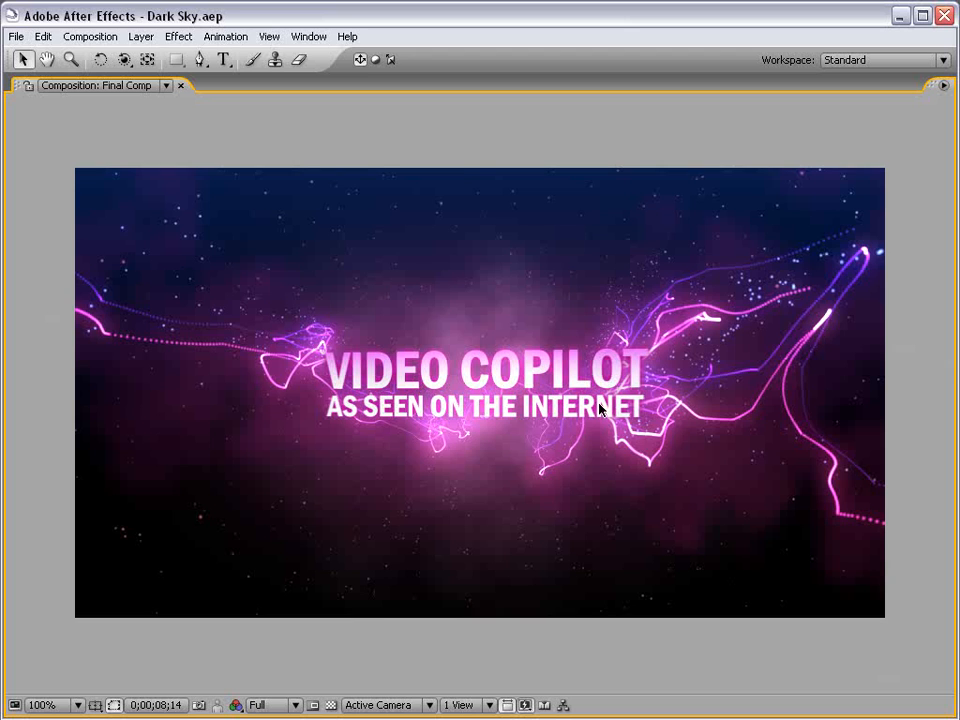
Preview the finished Final Comp animation by playing it and scrubbing through the timeline.
{"action": "key", "text": "grave"}
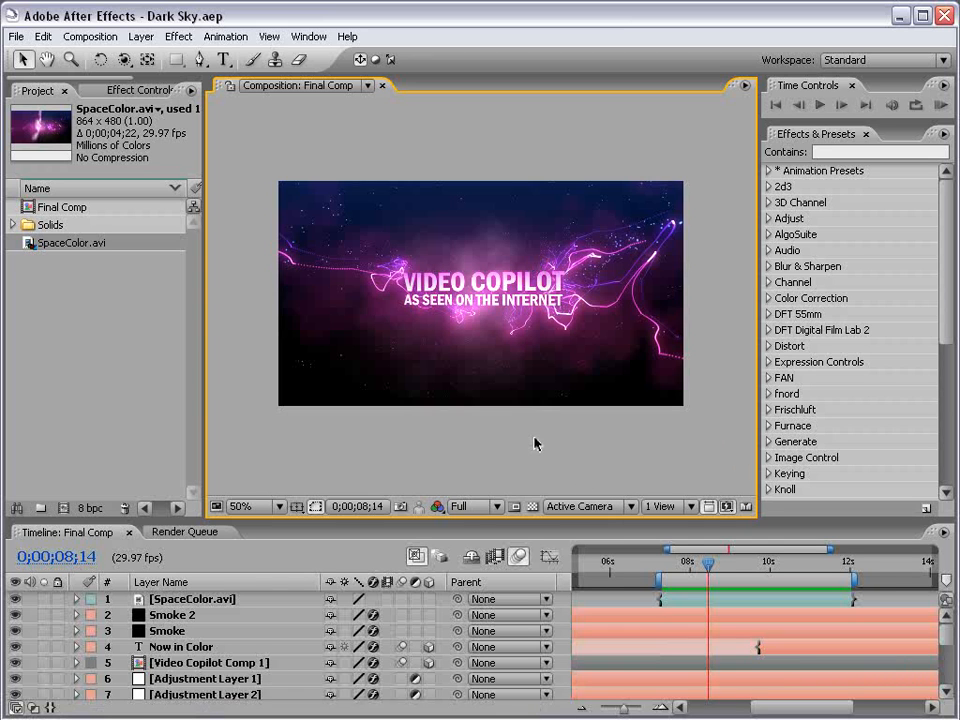
{"action": "key", "text": "KP_0"}
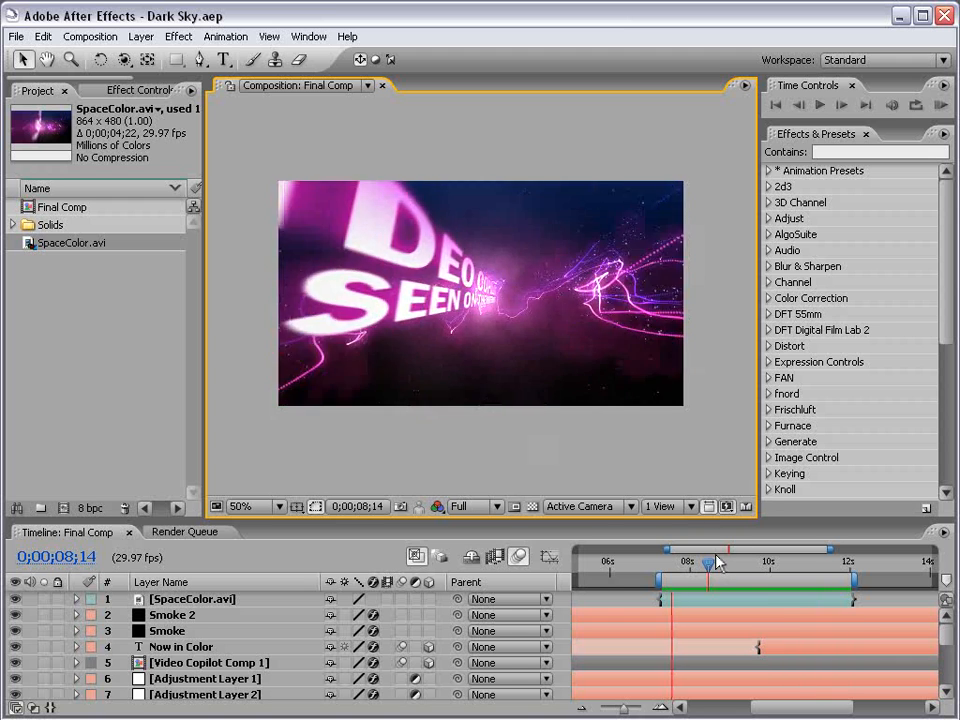
{"action": "key", "text": "space"}
{"action": "left_click_drag", "start_coordinate": [685, 568], "coordinate": [714, 571]}
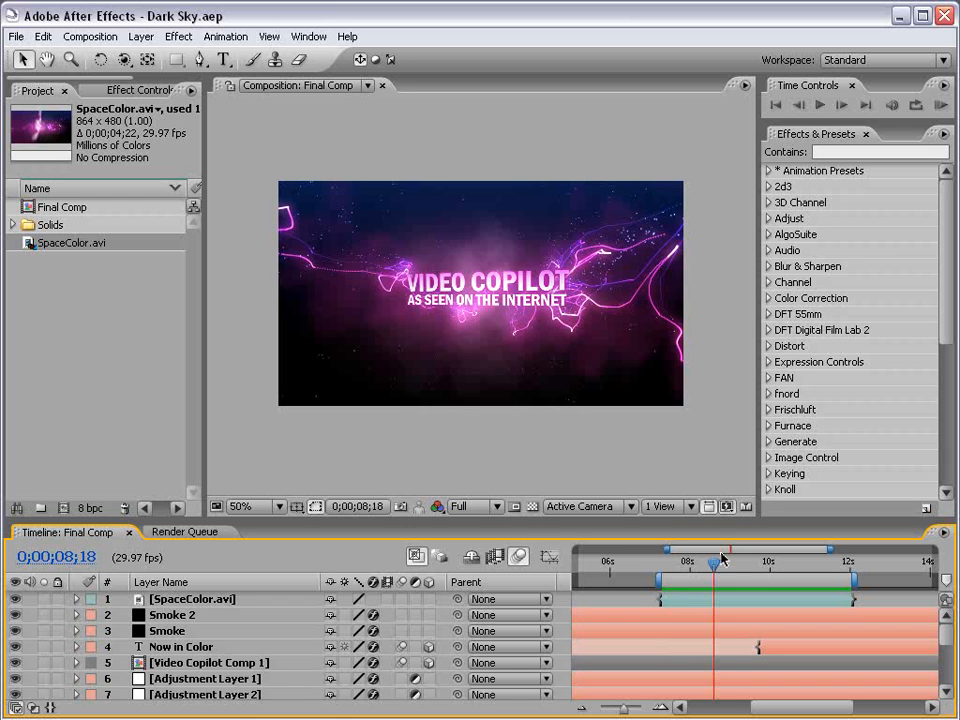
{"action": "scroll", "coordinate": [487, 263], "scroll_direction": "up", "scroll_amount": 2}
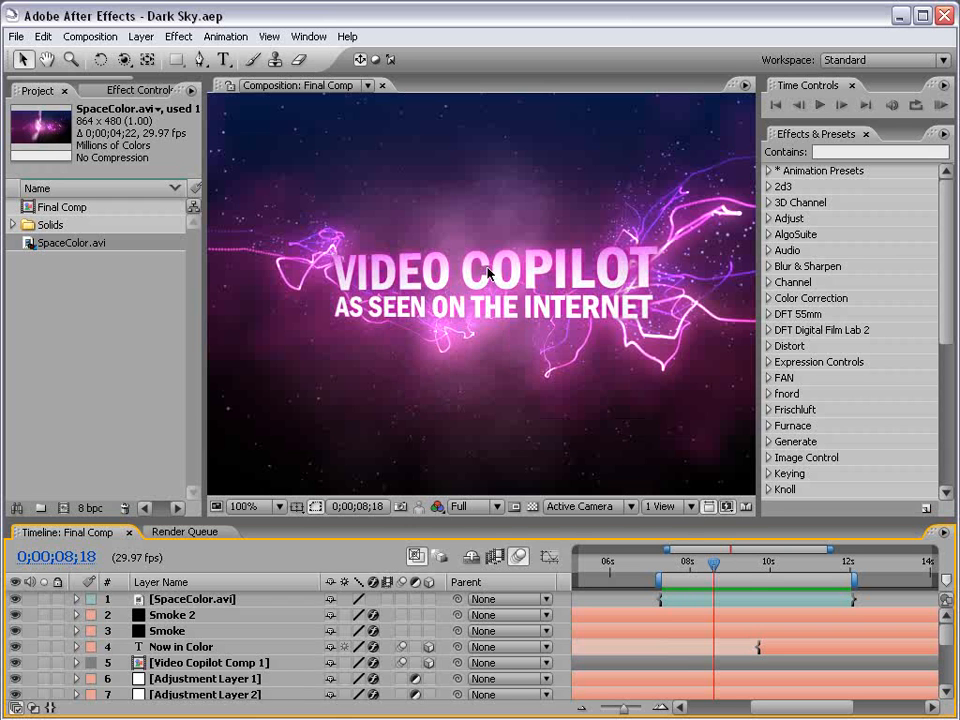
{"action": "left_click_drag", "start_coordinate": [714, 563], "coordinate": [687, 605]}
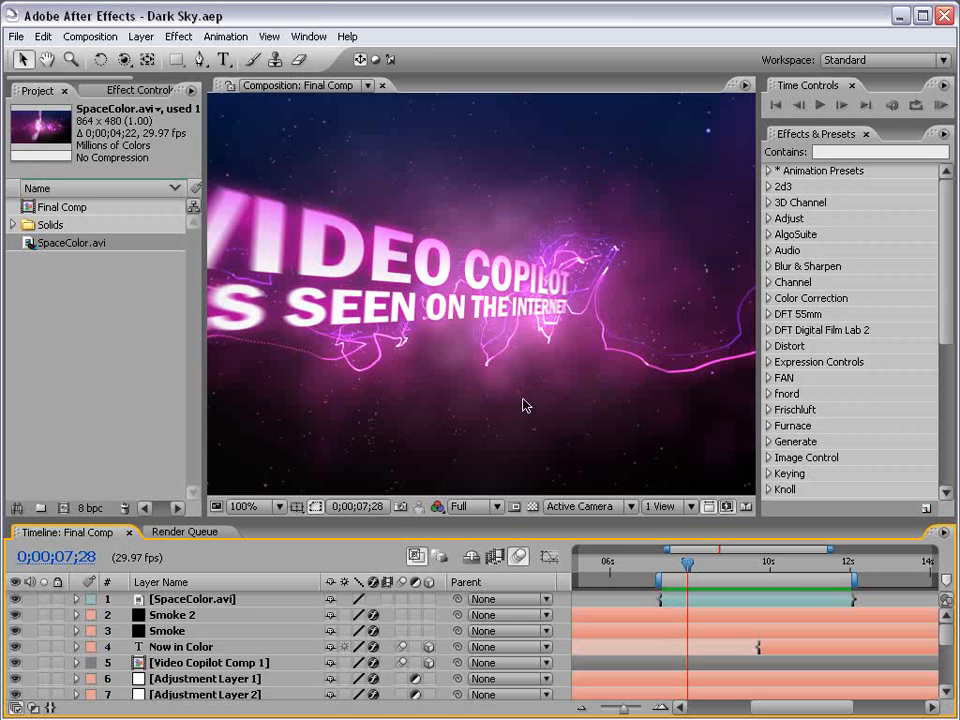
{"action": "left_click_drag", "start_coordinate": [688, 565], "coordinate": [757, 578]}
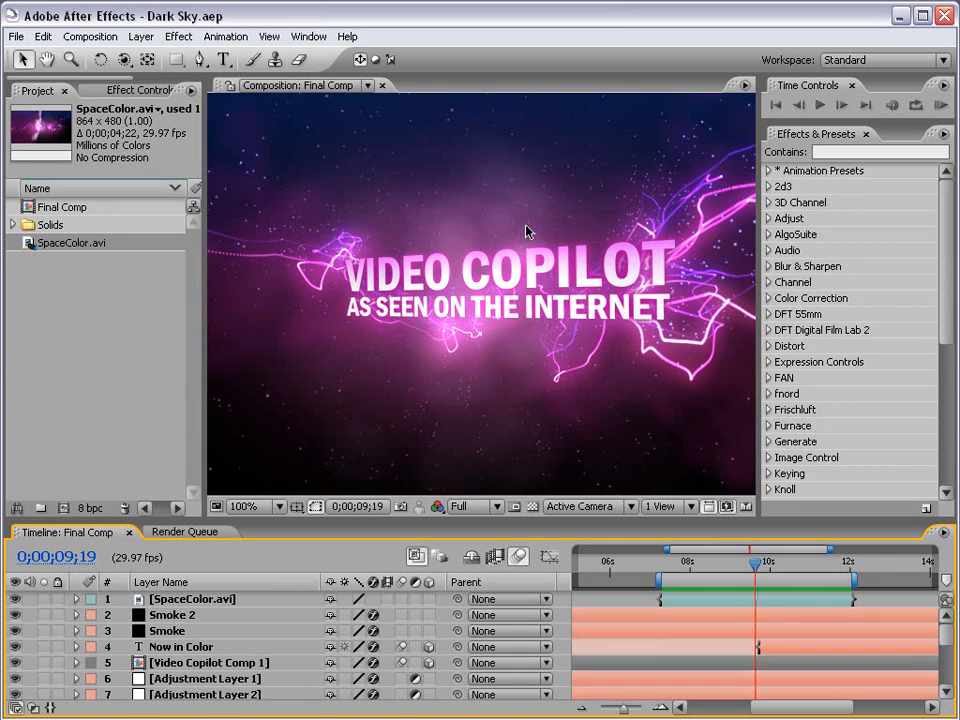
{"action": "key", "text": "comma"}
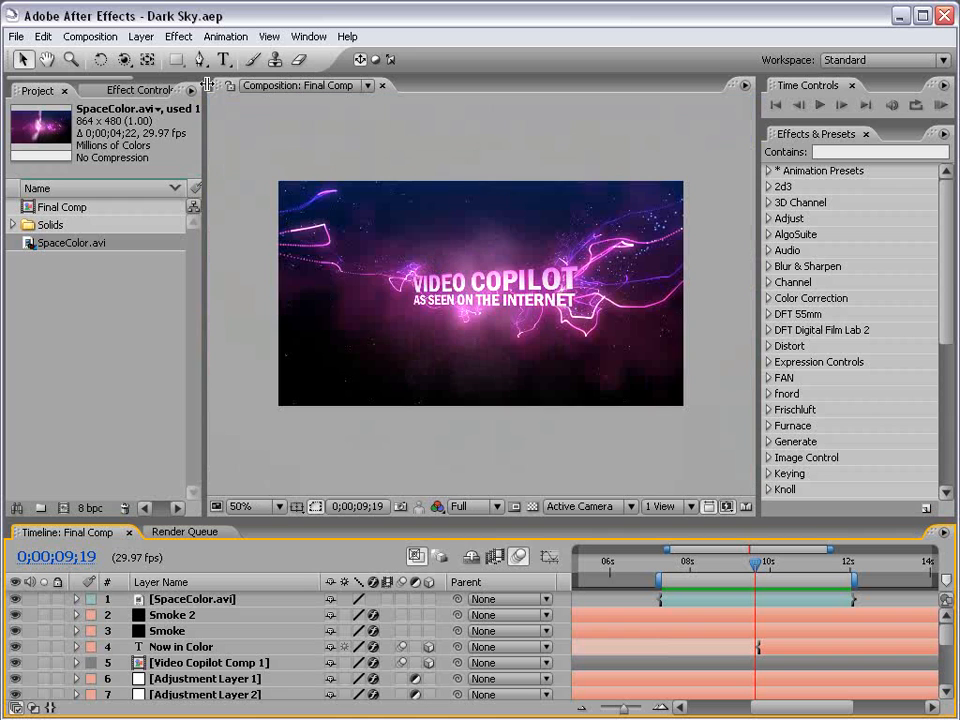
Create a new 864 x 480 composition at 29.97 fps with a 20-second duration.
{"action": "left_click", "coordinate": [90, 36]}
{"action": "left_click", "coordinate": [131, 56]}
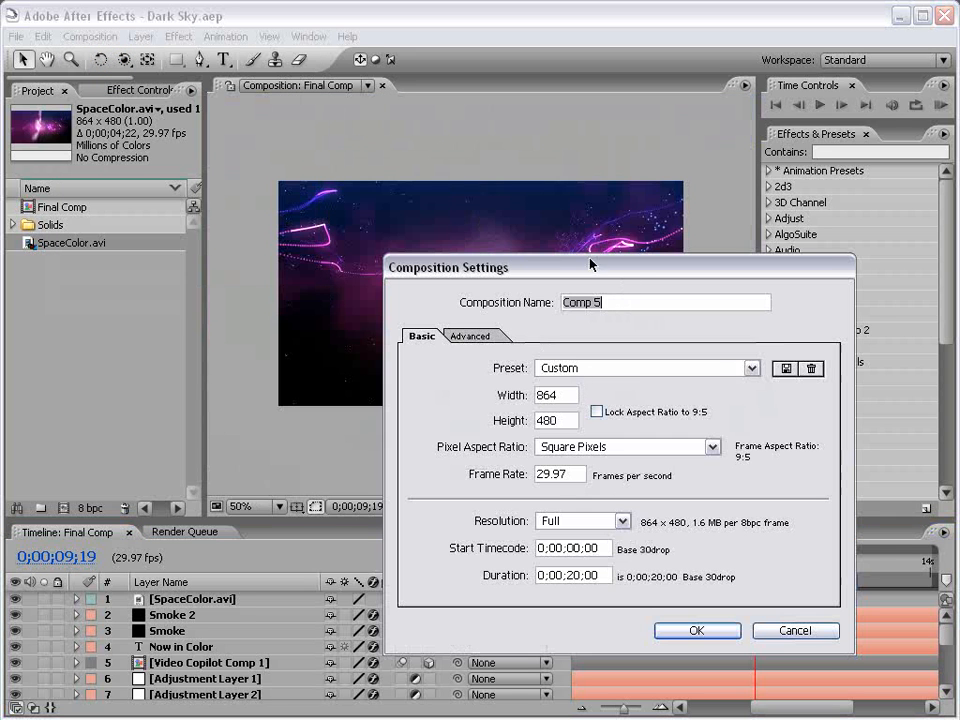
{"action": "left_click_drag", "start_coordinate": [589, 263], "coordinate": [436, 143]}
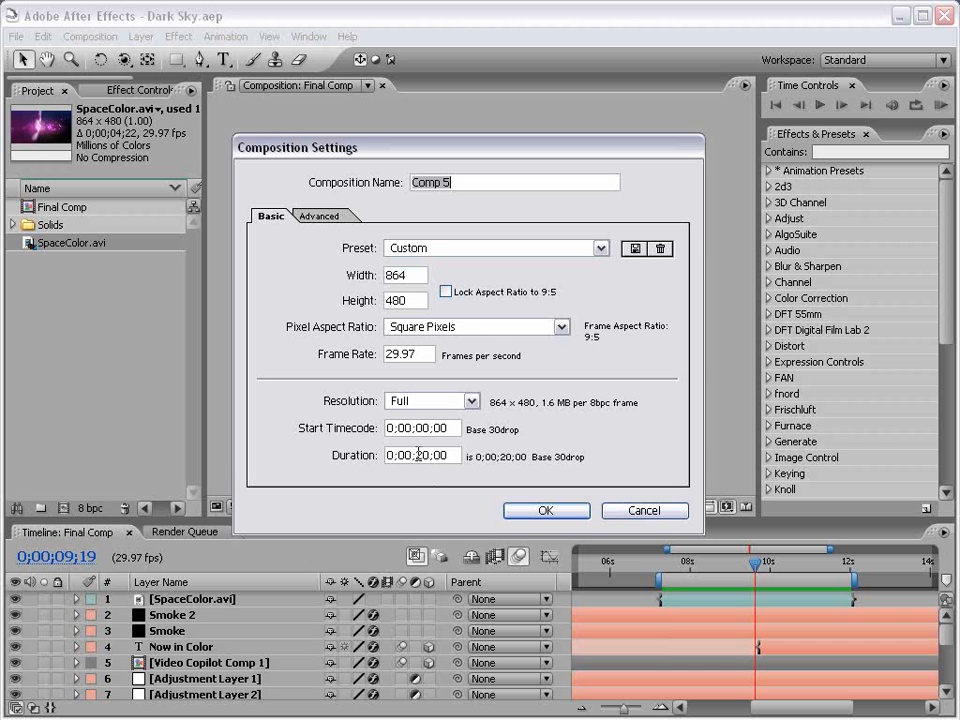
{"action": "left_click", "coordinate": [546, 511]}
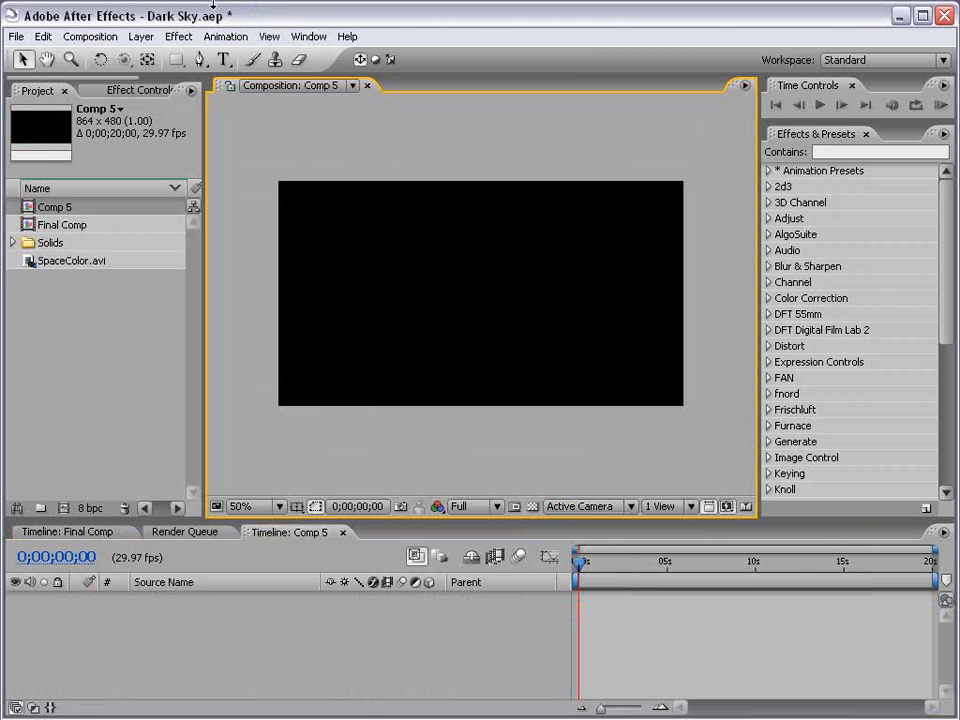
Add a new comp-sized solid and set its color to near black 0A0A0A.
{"action": "left_click", "coordinate": [141, 36]}
{"action": "mouse_move", "coordinate": [352, 58]}
{"action": "left_click", "coordinate": [398, 71]}
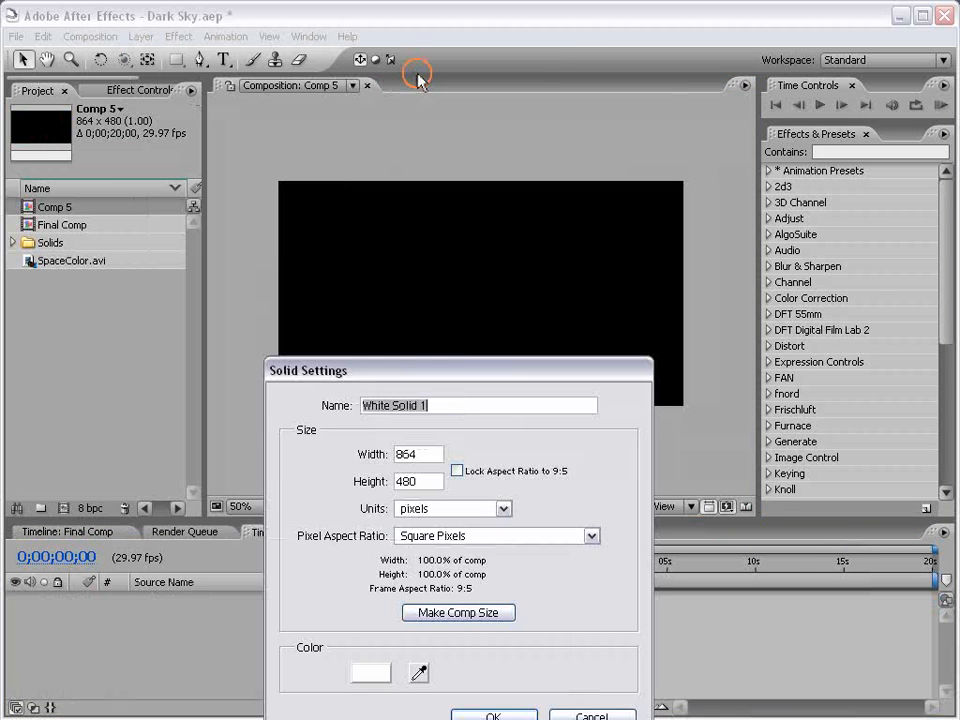
{"action": "left_click_drag", "start_coordinate": [456, 368], "coordinate": [346, 131]}
{"action": "left_click", "coordinate": [262, 432]}
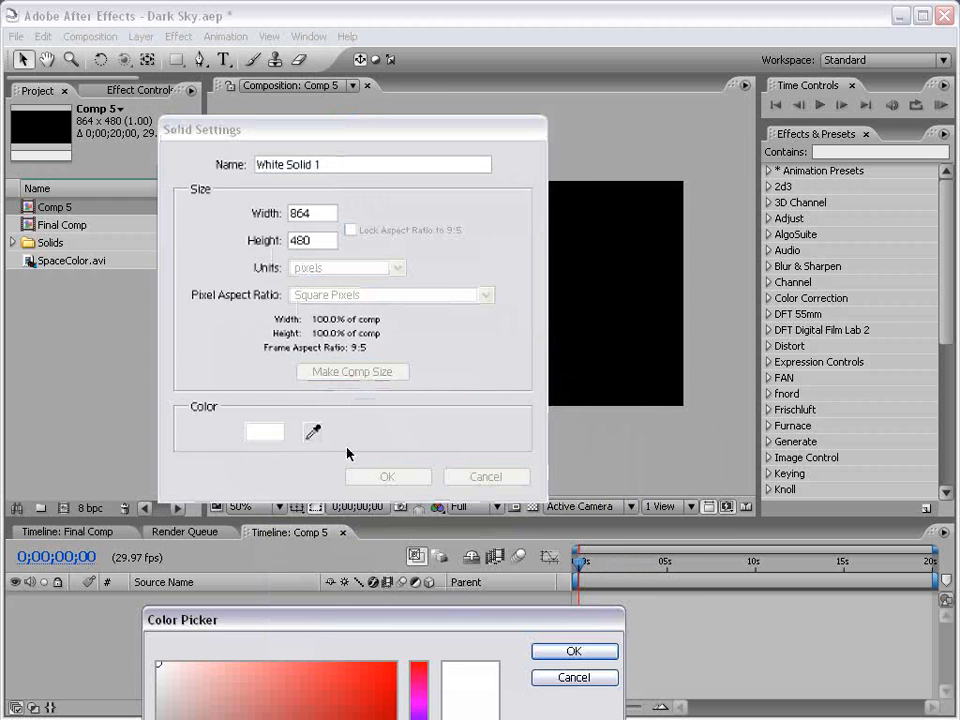
{"action": "left_click_drag", "start_coordinate": [337, 464], "coordinate": [412, 240]}
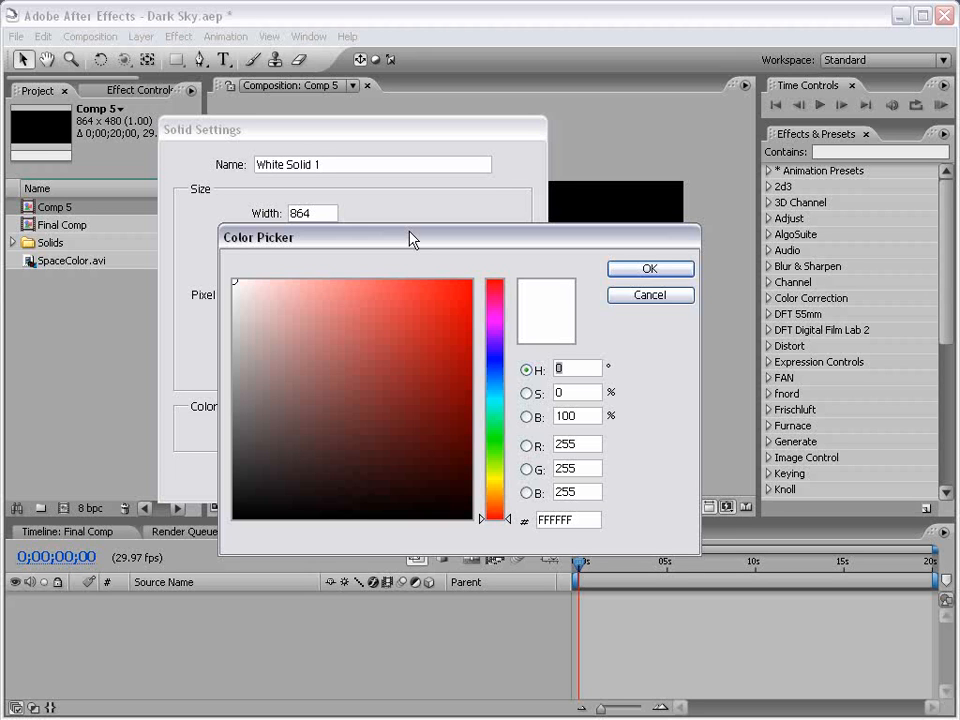
{"action": "left_click", "coordinate": [388, 366]}
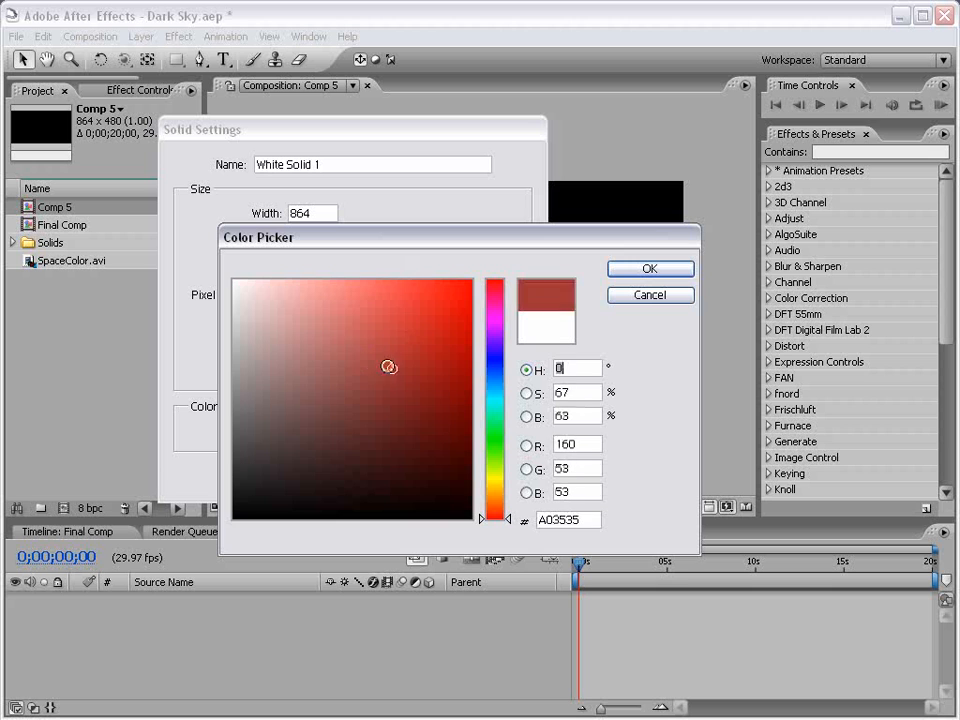
{"action": "left_click", "coordinate": [472, 389]}
{"action": "left_click", "coordinate": [500, 360]}
{"action": "mouse_move", "coordinate": [500, 366]}
{"action": "left_mouse_down"}
{"action": "mouse_move", "coordinate": [508, 328]}
{"action": "mouse_move", "coordinate": [506, 414]}
{"action": "left_mouse_up"}
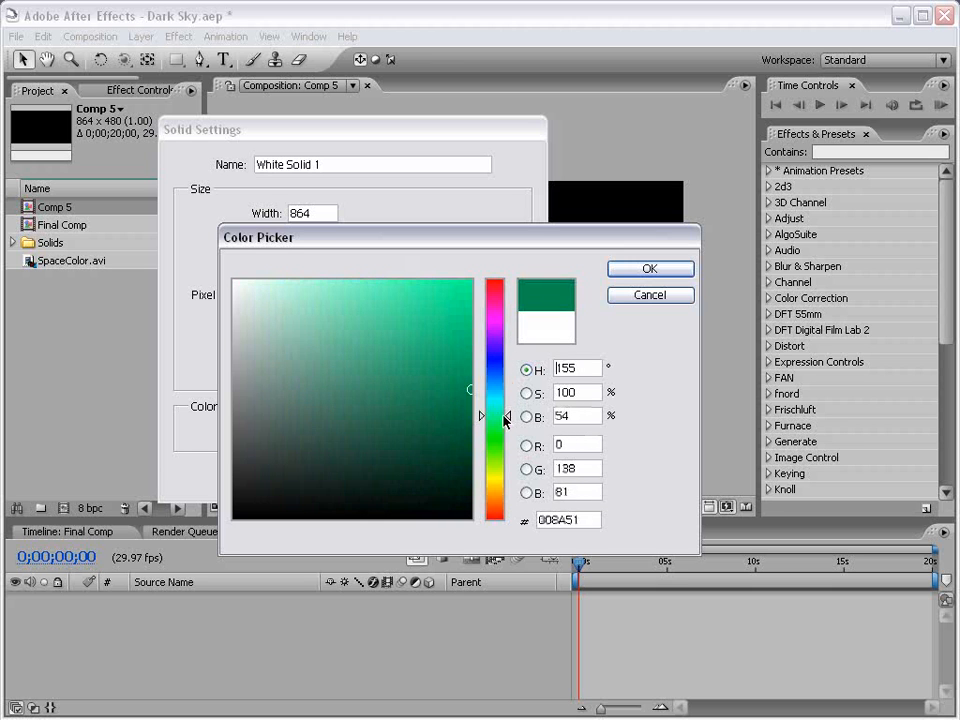
{"action": "mouse_move", "coordinate": [470, 361]}
{"action": "left_mouse_down"}
{"action": "mouse_move", "coordinate": [369, 336]}
{"action": "mouse_move", "coordinate": [281, 467]}
{"action": "mouse_move", "coordinate": [224, 476]}
{"action": "mouse_move", "coordinate": [192, 502]}
{"action": "mouse_move", "coordinate": [200, 508]}
{"action": "left_mouse_up"}
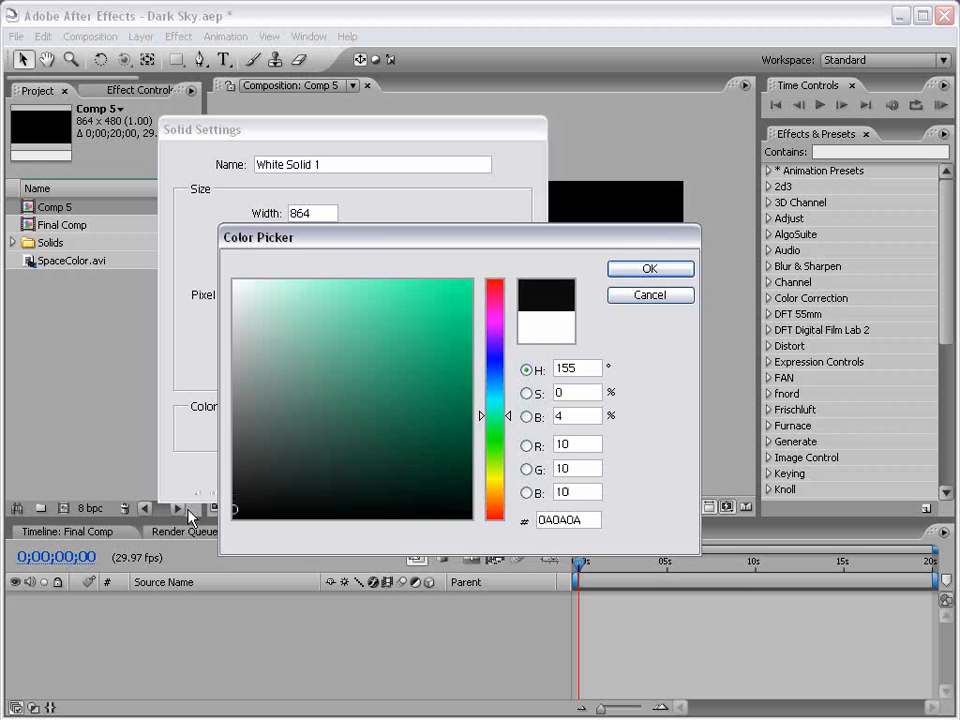
{"action": "left_click", "coordinate": [650, 270]}
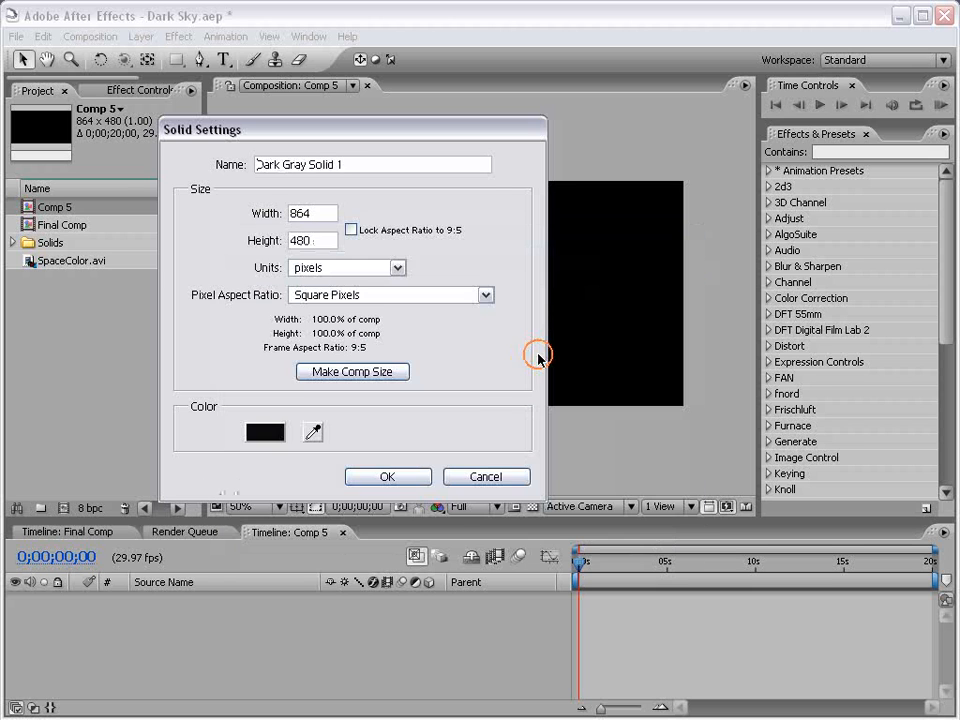
{"action": "left_click", "coordinate": [399, 479]}
Rename the dark solid layer BG.
{"action": "left_click", "coordinate": [223, 598]}
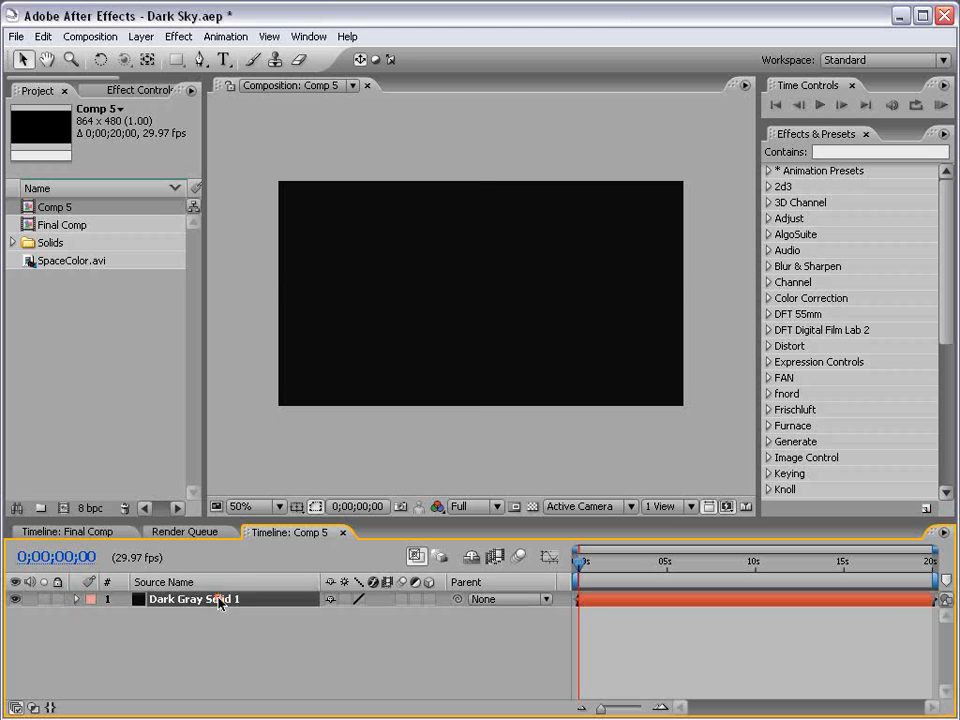
{"action": "key", "text": "Return"}
{"action": "type", "text": "BG"}
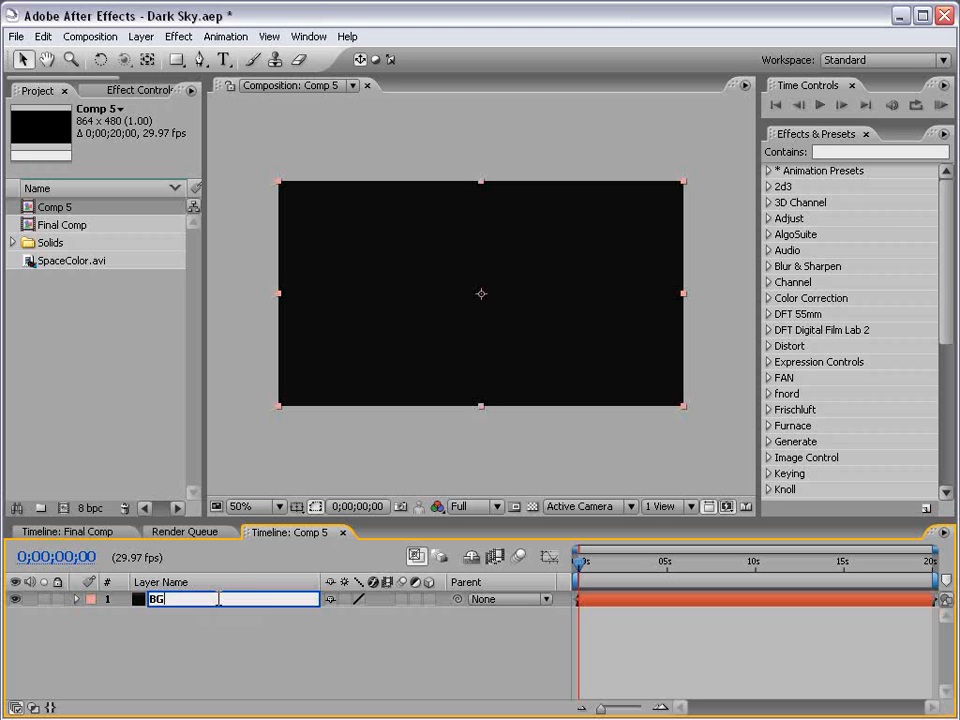
{"action": "left_click", "coordinate": [437, 662]}
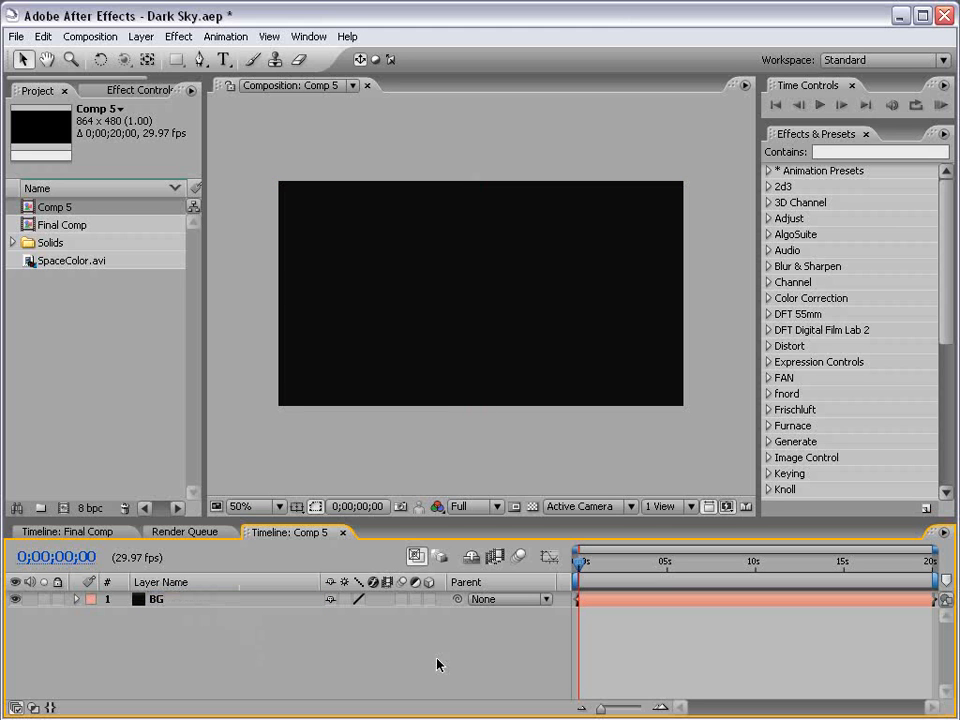
Add a second comp-sized solid colored bright red.
{"action": "left_click", "coordinate": [141, 36]}
{"action": "mouse_move", "coordinate": [143, 57]}
{"action": "left_click", "coordinate": [437, 76]}
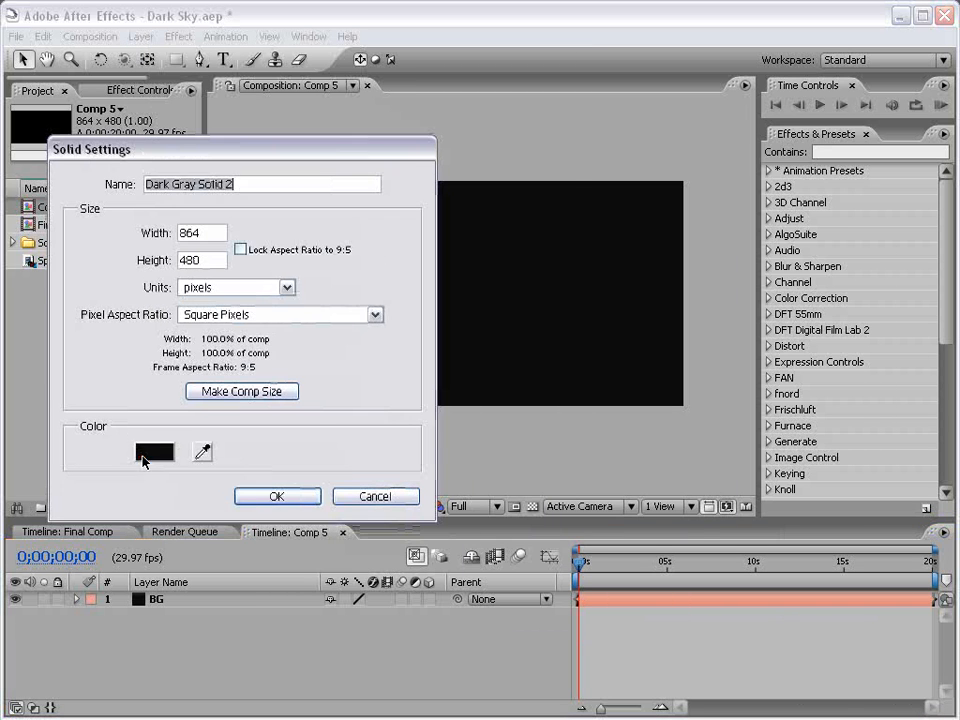
{"action": "left_click", "coordinate": [145, 453]}
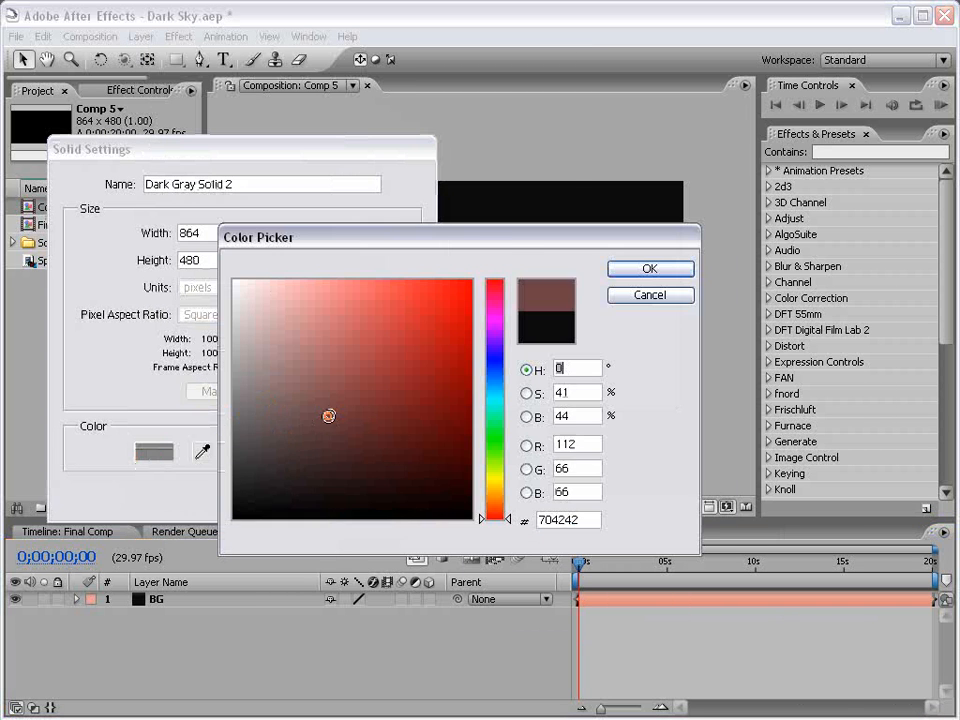
{"action": "left_click_drag", "start_coordinate": [328, 415], "coordinate": [557, 236]}
{"action": "left_click", "coordinate": [580, 281]}
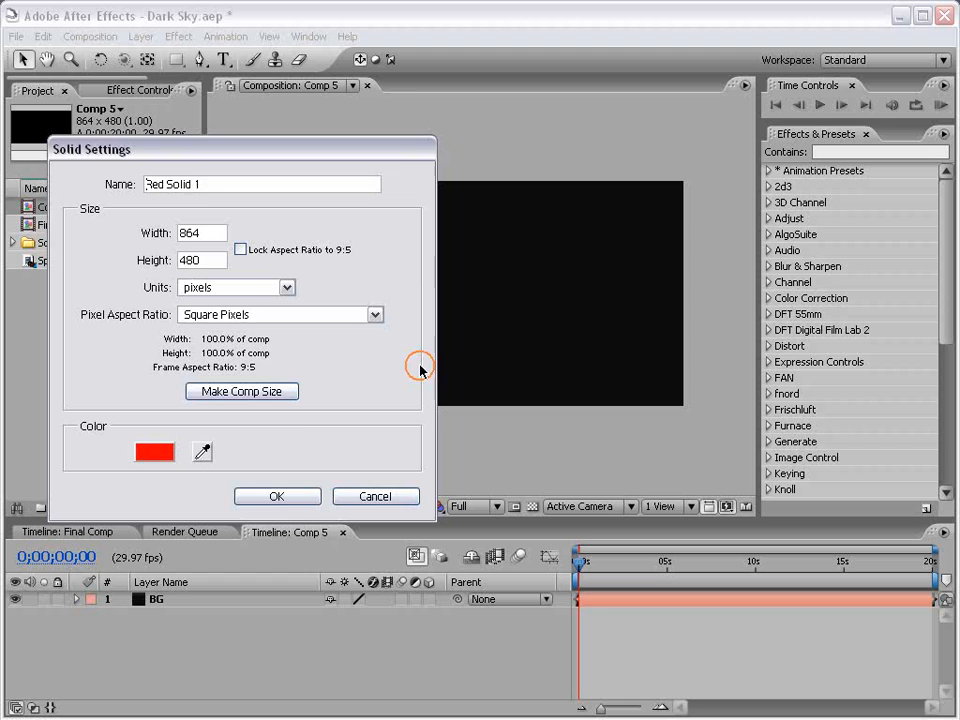
{"action": "left_click", "coordinate": [298, 504]}
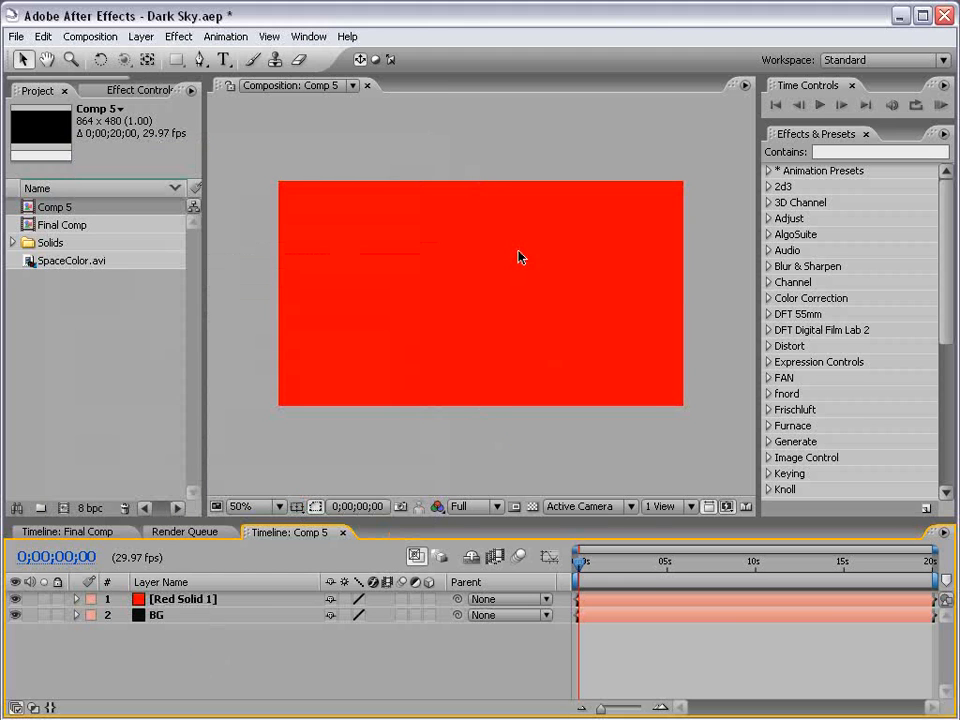
Add a new null object layer to the composition.
{"action": "left_click", "coordinate": [141, 36]}
{"action": "mouse_move", "coordinate": [152, 58]}
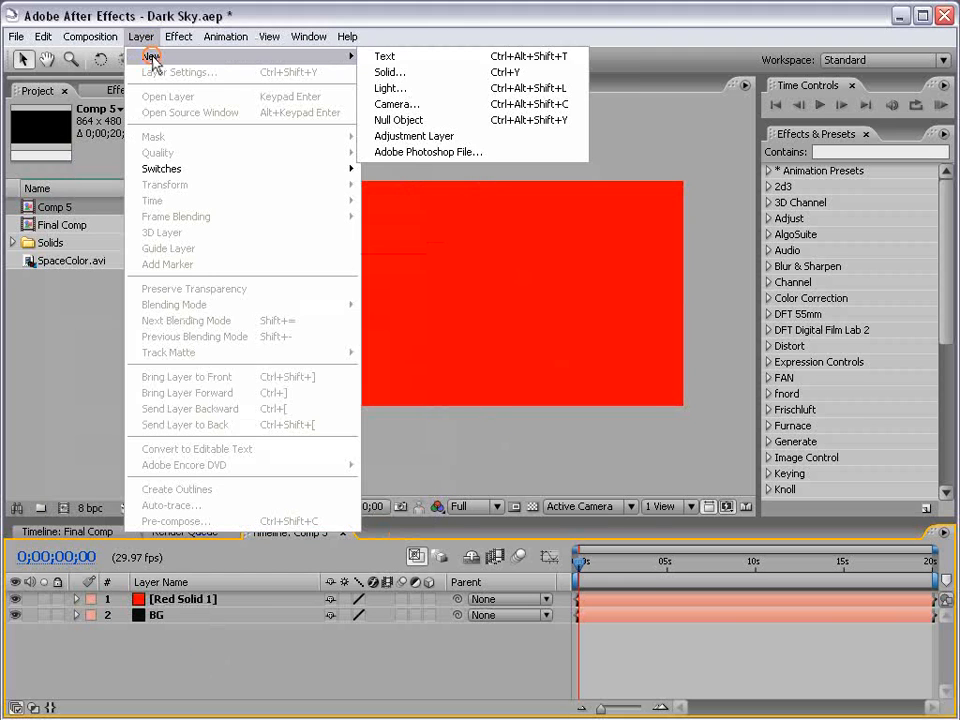
{"action": "left_click", "coordinate": [418, 119]}
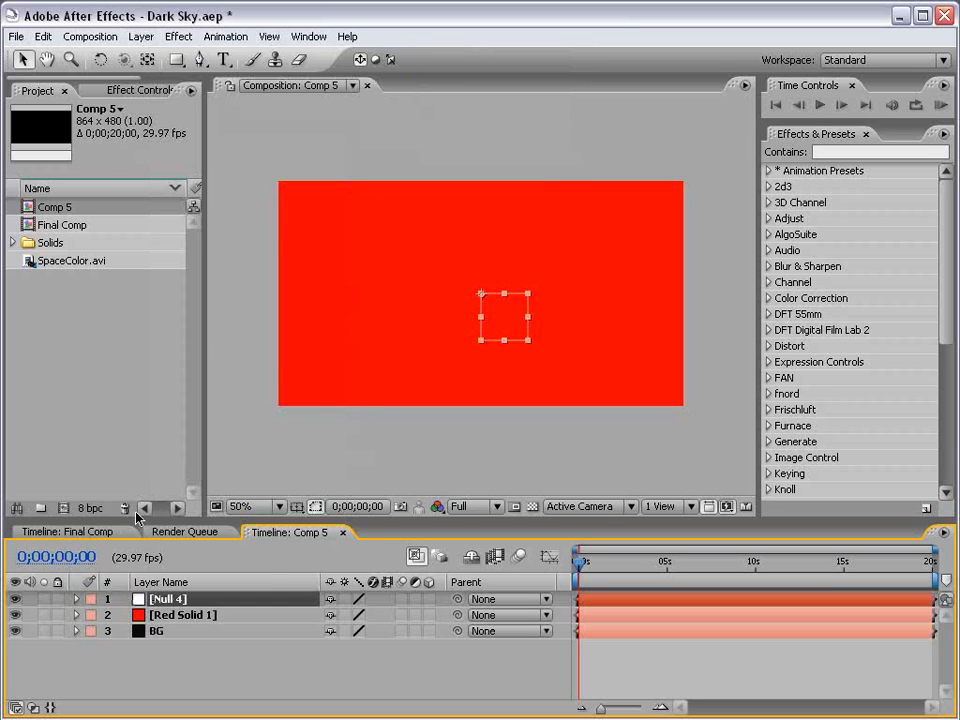
Rename the null layer Particle Point and the red solid Particles.
{"action": "left_click", "coordinate": [171, 647]}
{"action": "left_click", "coordinate": [165, 598]}
{"action": "key", "text": "Return"}
{"action": "type", "text": "Particles"}
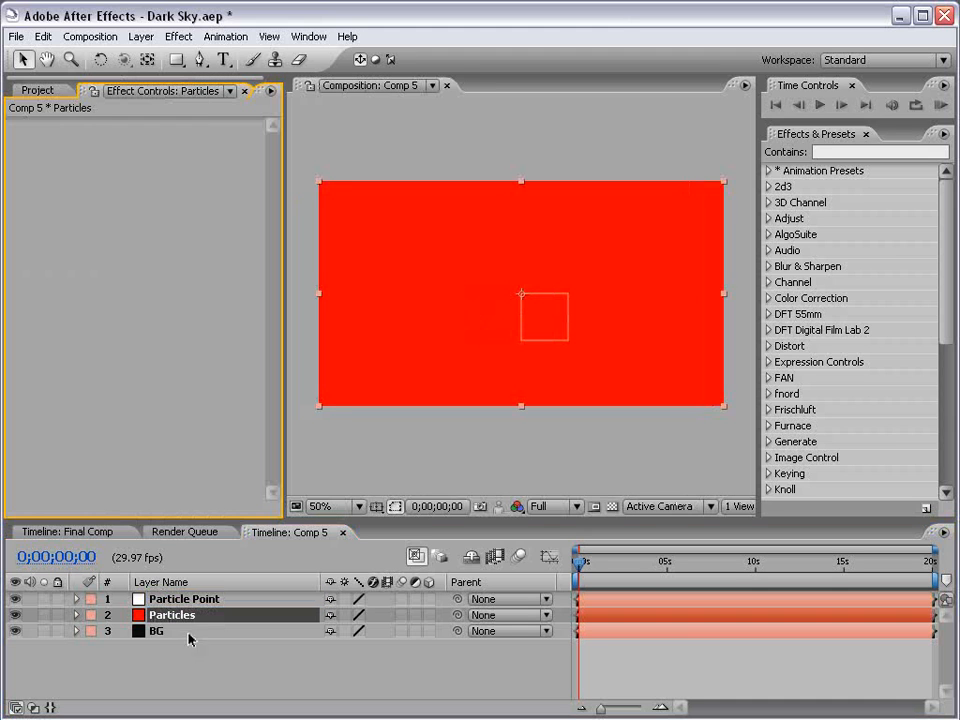
Apply the Trapcode Particular effect to the Particles layer and widen the effect controls panel.
{"action": "left_click", "coordinate": [182, 36]}
{"action": "mouse_move", "coordinate": [293, 656]}
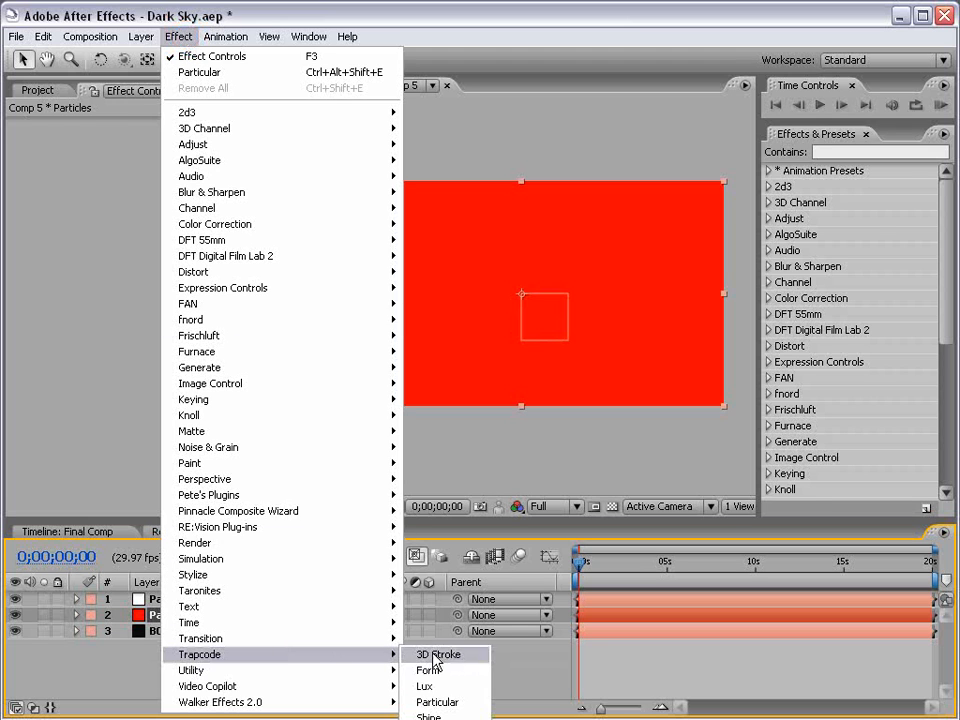
{"action": "left_click", "coordinate": [466, 701]}
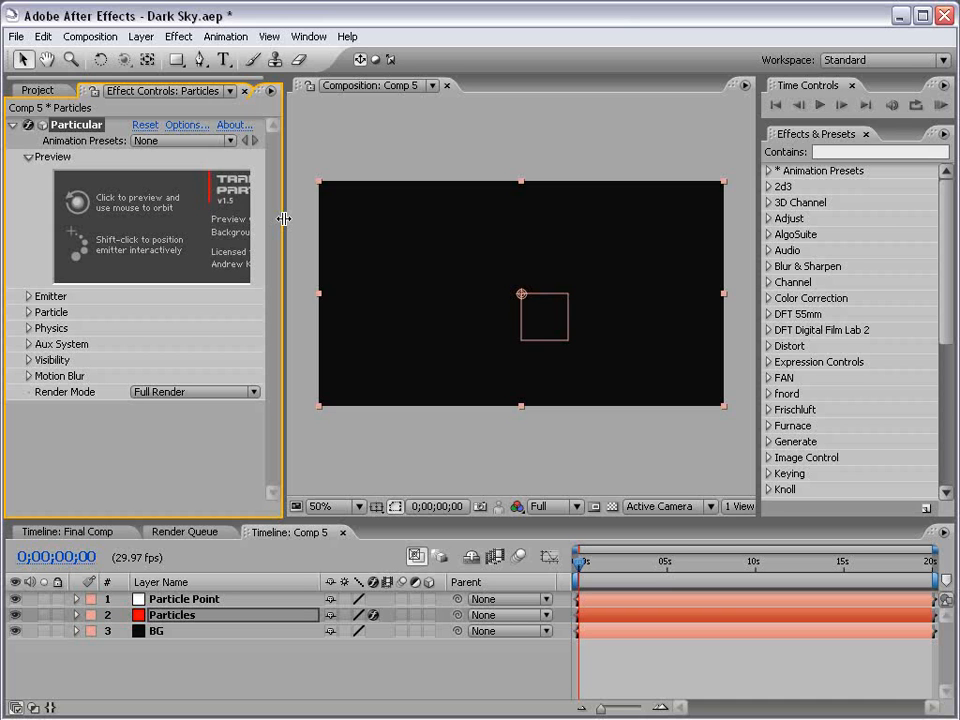
{"action": "left_click_drag", "start_coordinate": [284, 218], "coordinate": [323, 218]}
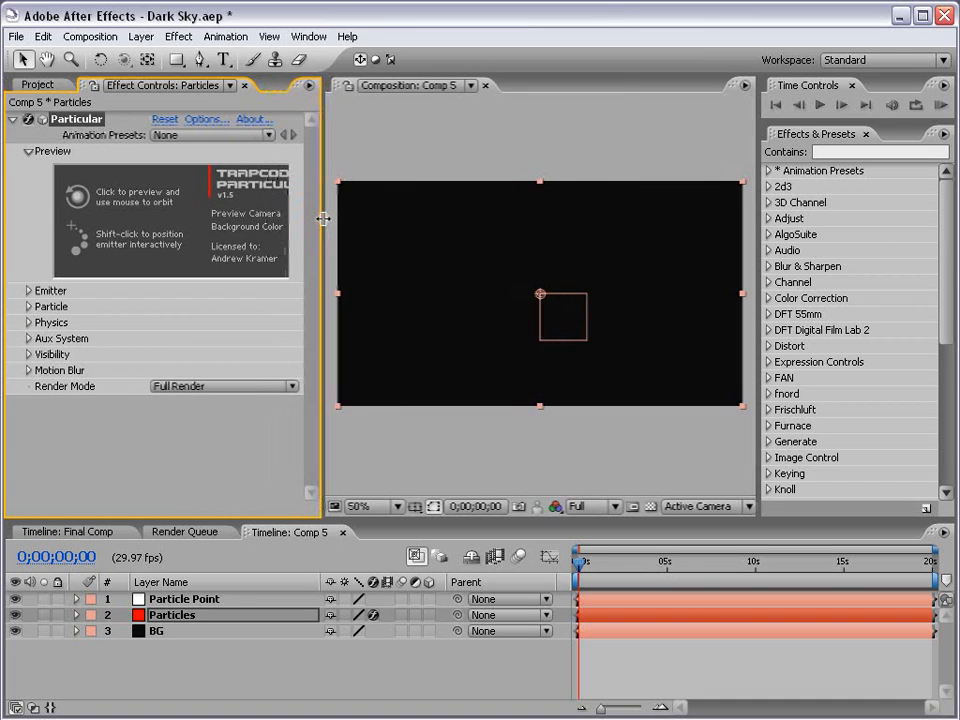
{"action": "left_click", "coordinate": [25, 557]}
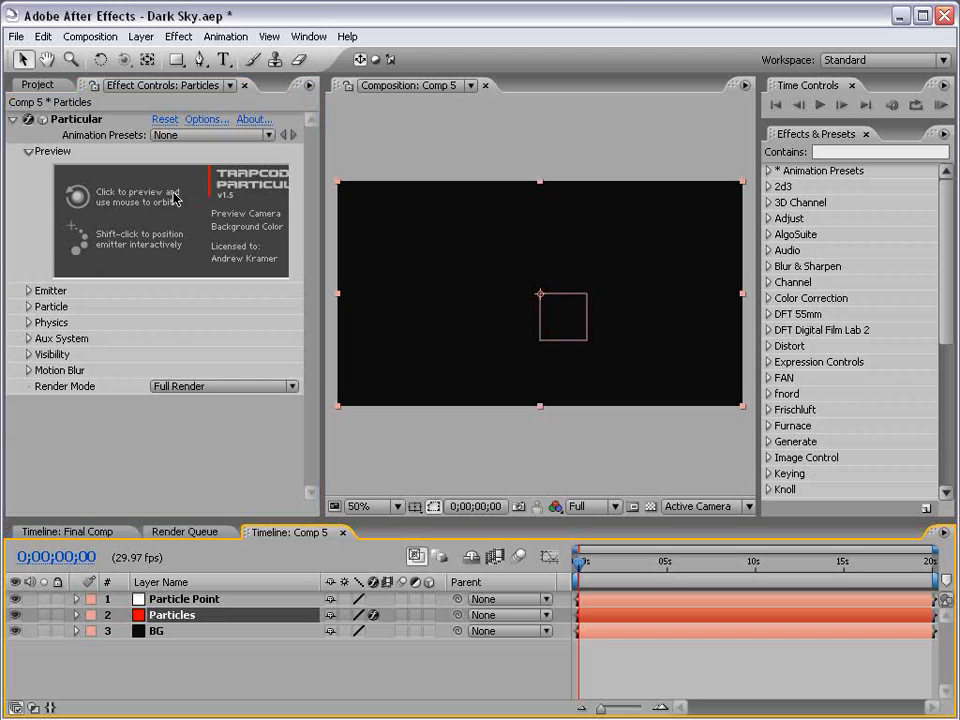
Expand the Emitter properties of Particular on the Particles layer.
{"action": "left_click", "coordinate": [220, 602]}
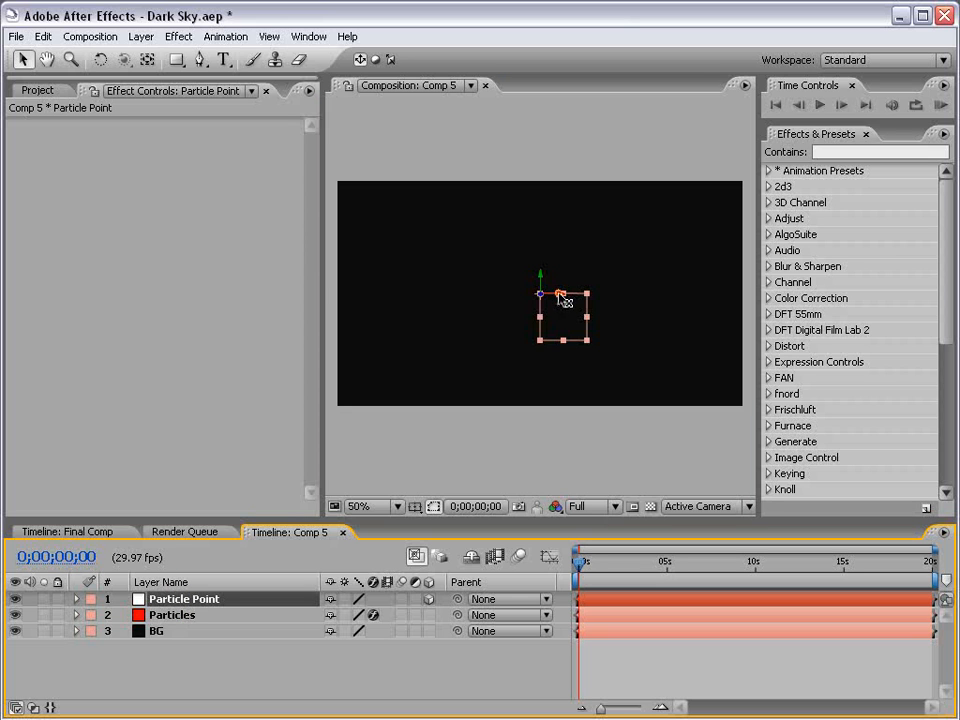
{"action": "left_click_drag", "start_coordinate": [563, 299], "coordinate": [563, 331]}
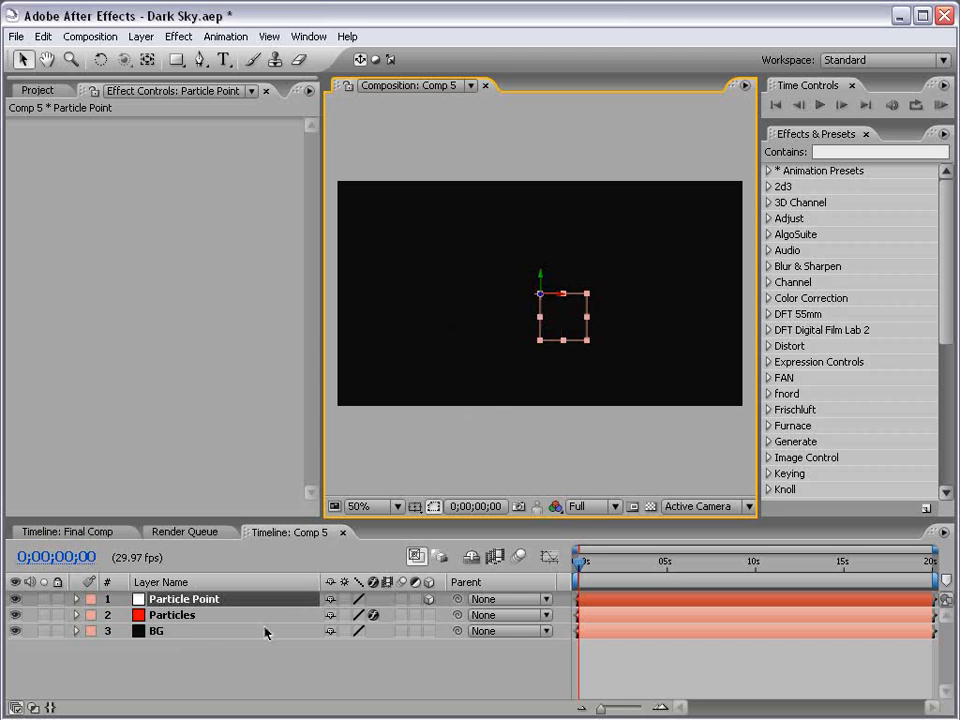
{"action": "left_click", "coordinate": [189, 617]}
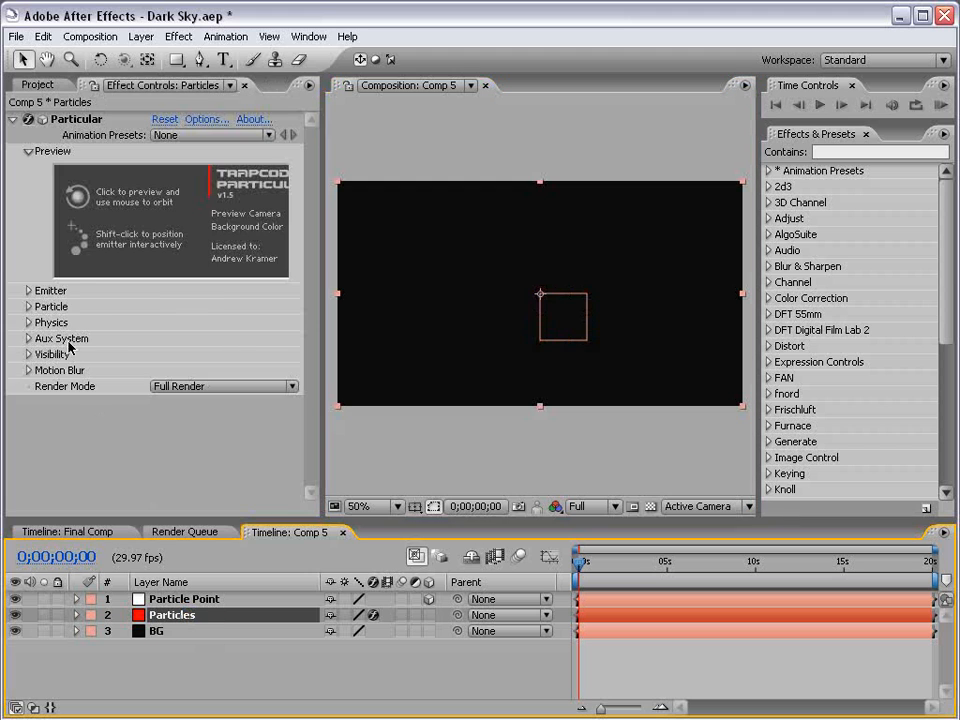
{"action": "left_click", "coordinate": [29, 290]}
{"action": "left_click_drag", "start_coordinate": [282, 517], "coordinate": [282, 471]}
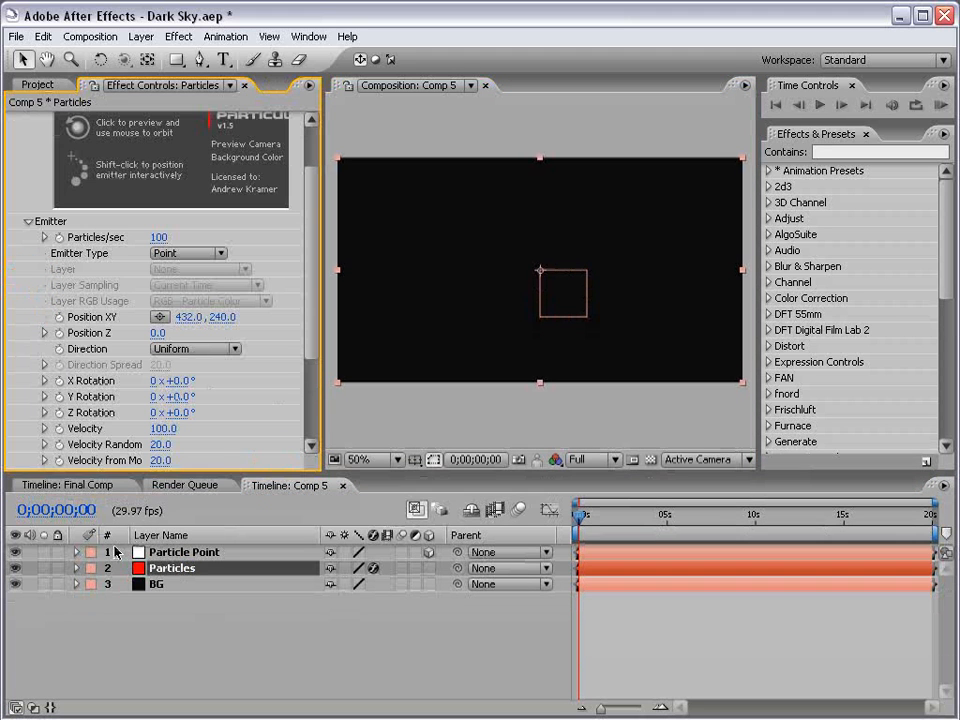
Link Particular's Position XY to the Particle Point null's position with a pick-whip expression.
{"action": "left_click", "coordinate": [177, 608]}
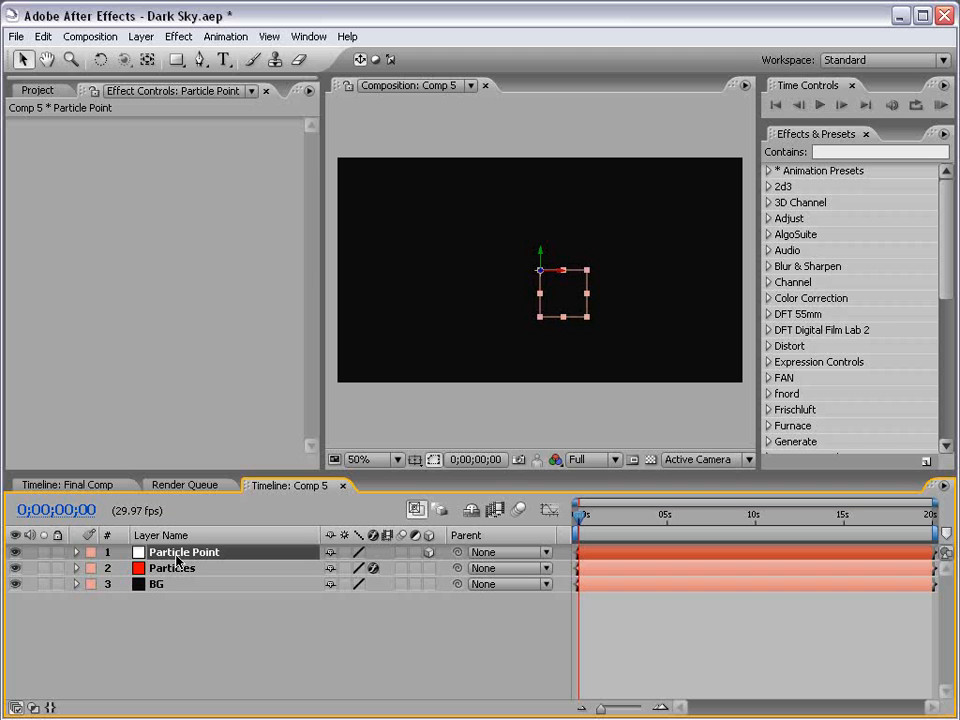
{"action": "key", "text": "p"}
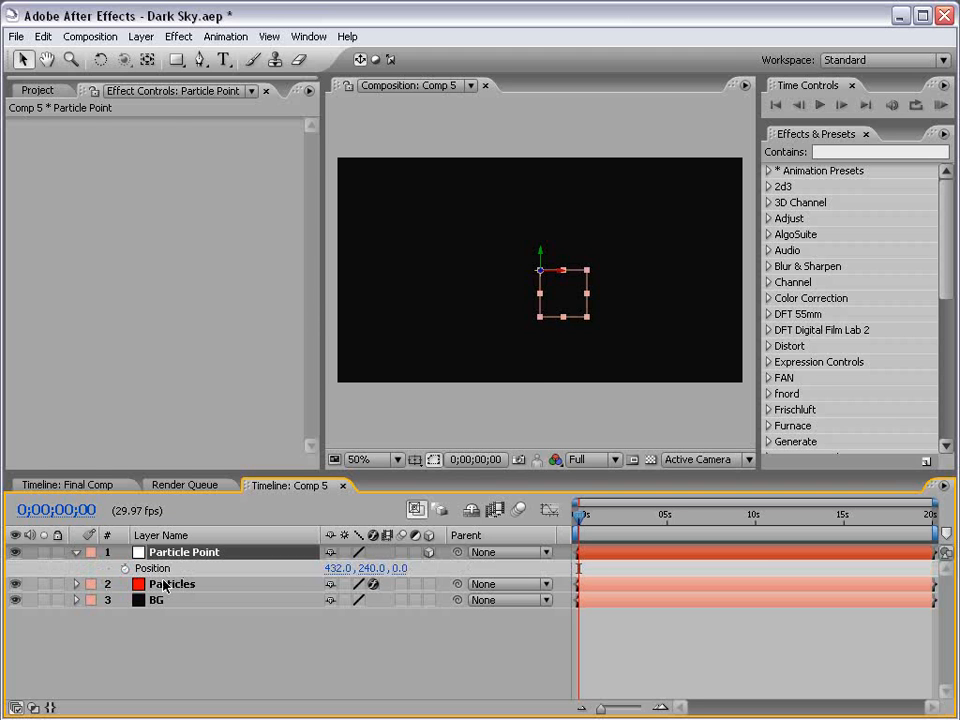
{"action": "left_click", "coordinate": [162, 584]}
{"action": "left_click_drag", "start_coordinate": [306, 259], "coordinate": [306, 332]}
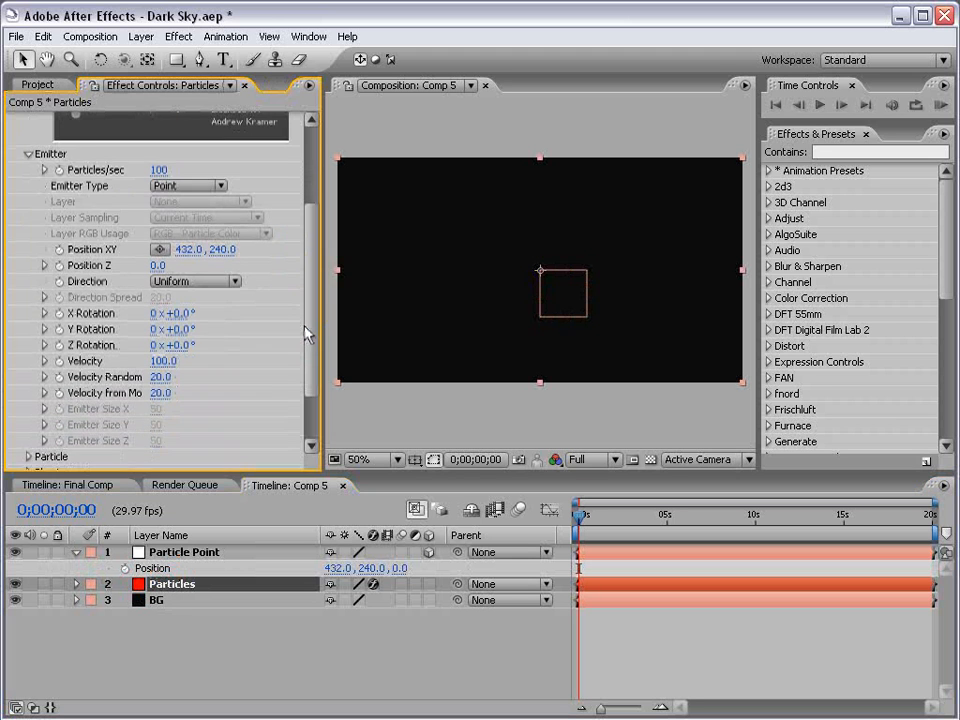
{"action": "left_click", "coordinate": [59, 250], "text": "alt"}
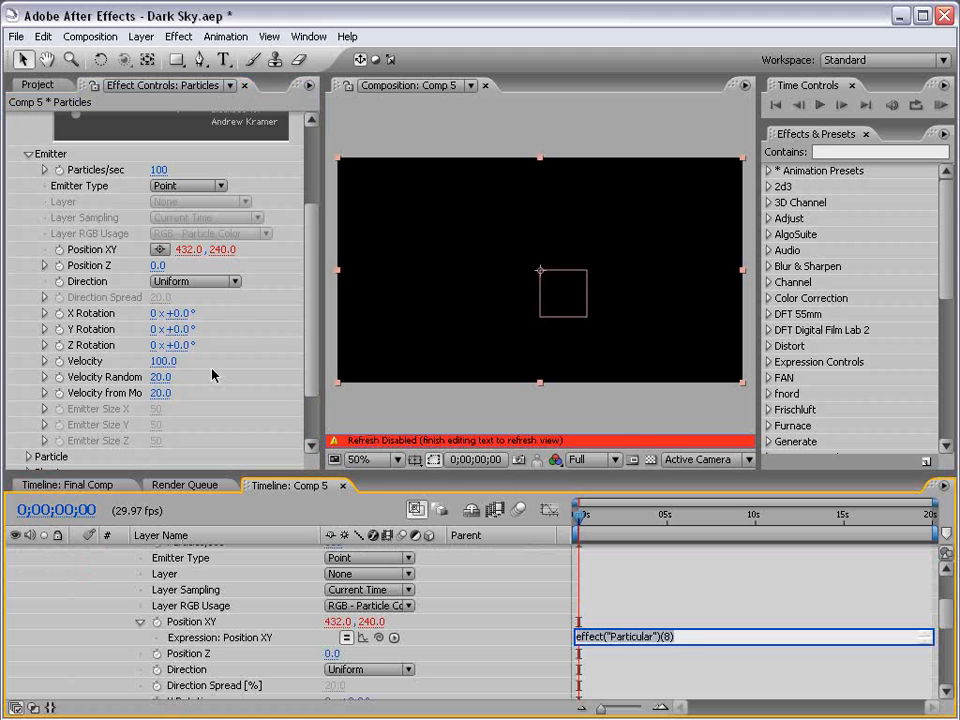
{"action": "left_click_drag", "start_coordinate": [324, 474], "coordinate": [302, 249]}
{"action": "left_click_drag", "start_coordinate": [287, 360], "coordinate": [274, 471]}
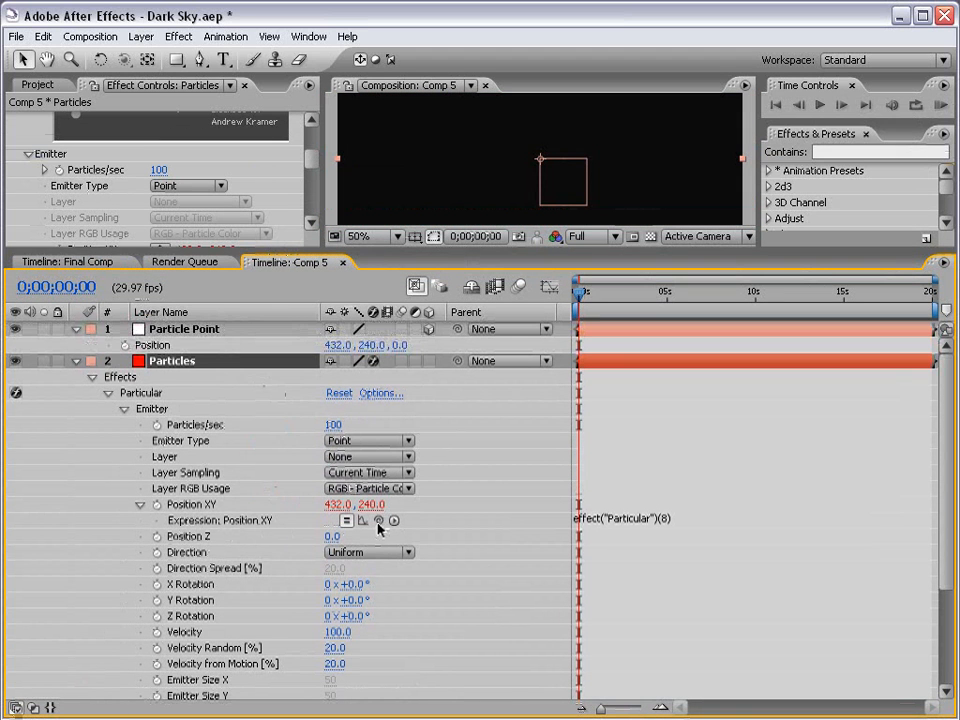
{"action": "left_click_drag", "start_coordinate": [378, 520], "coordinate": [145, 345]}
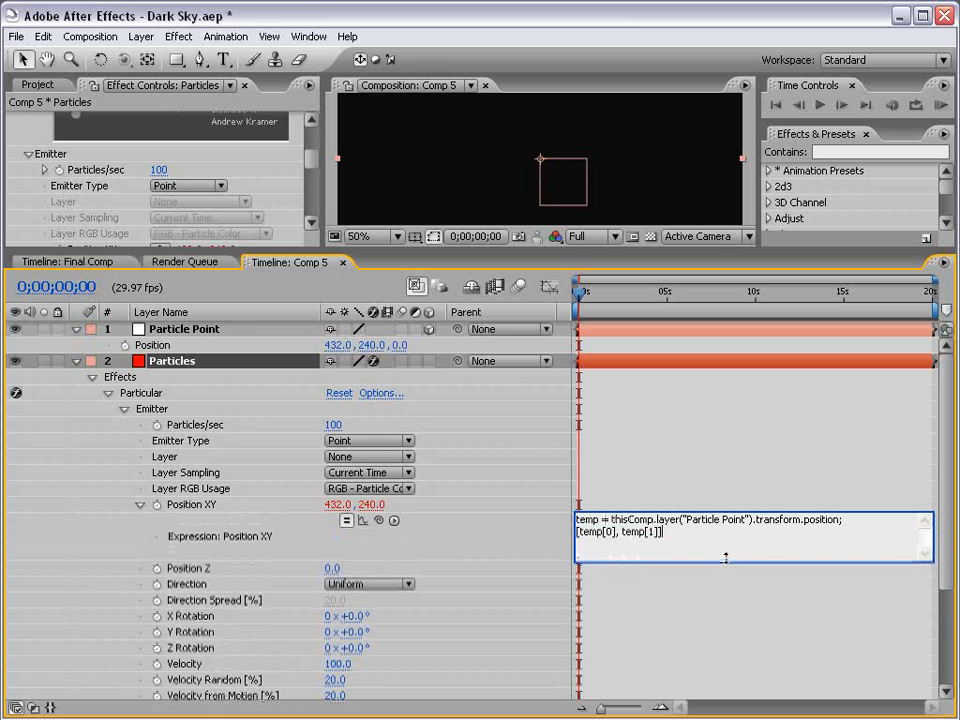
{"action": "left_click", "coordinate": [628, 503]}
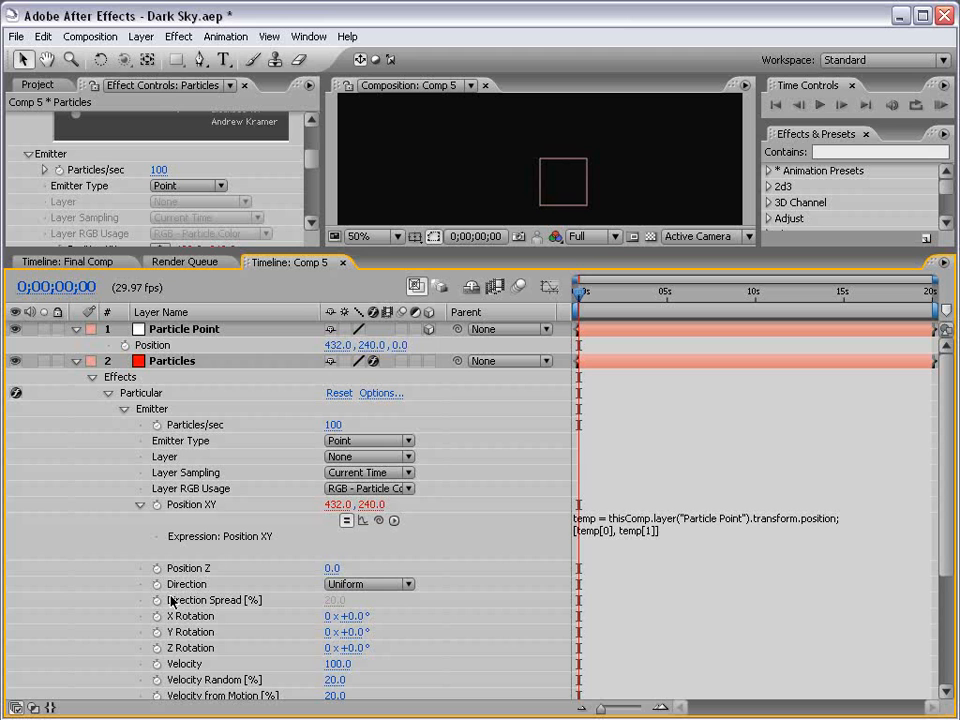
Add an expression linking Particular's Position Z to the third value of Particle Point's position, index 2.
{"action": "left_click", "coordinate": [156, 568], "text": "alt"}
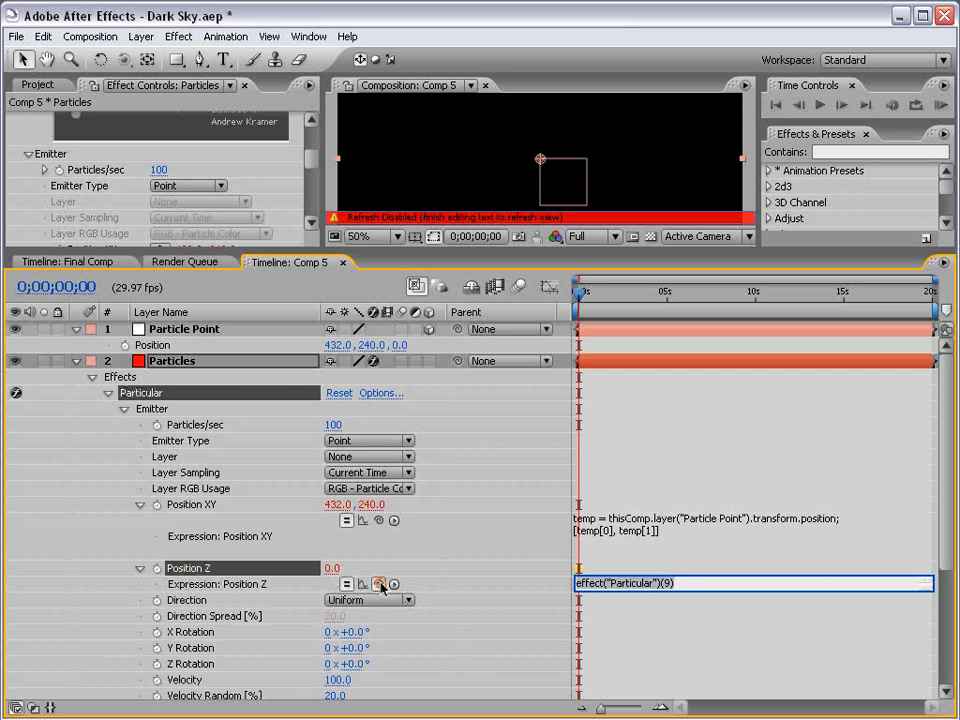
{"action": "left_click_drag", "start_coordinate": [378, 583], "coordinate": [173, 353]}
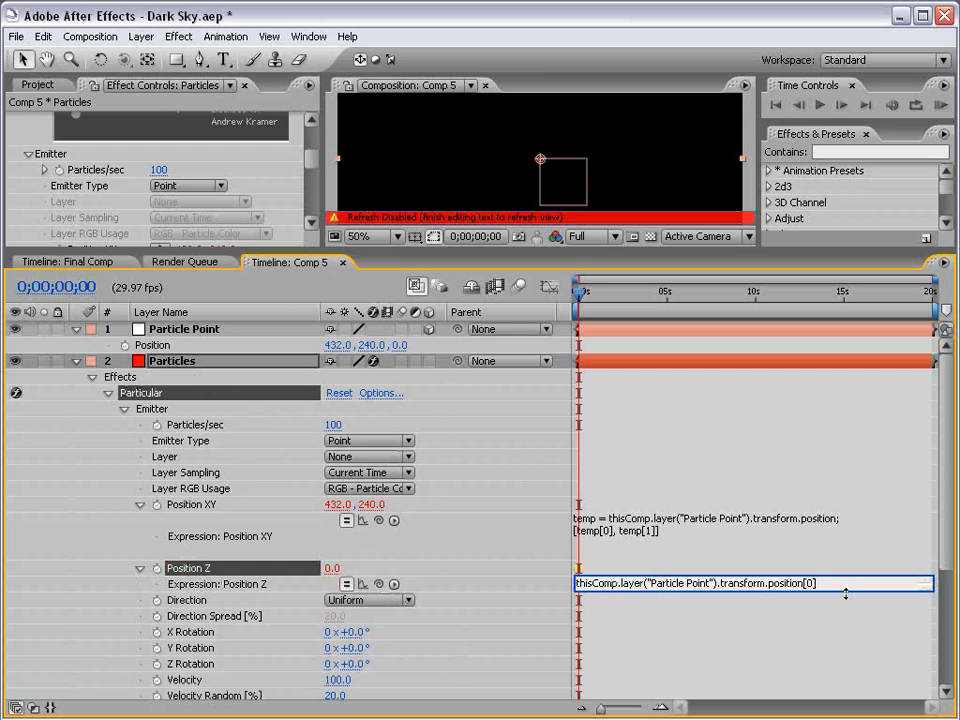
{"action": "type", "text": "2"}
{"action": "left_click", "coordinate": [598, 561]}
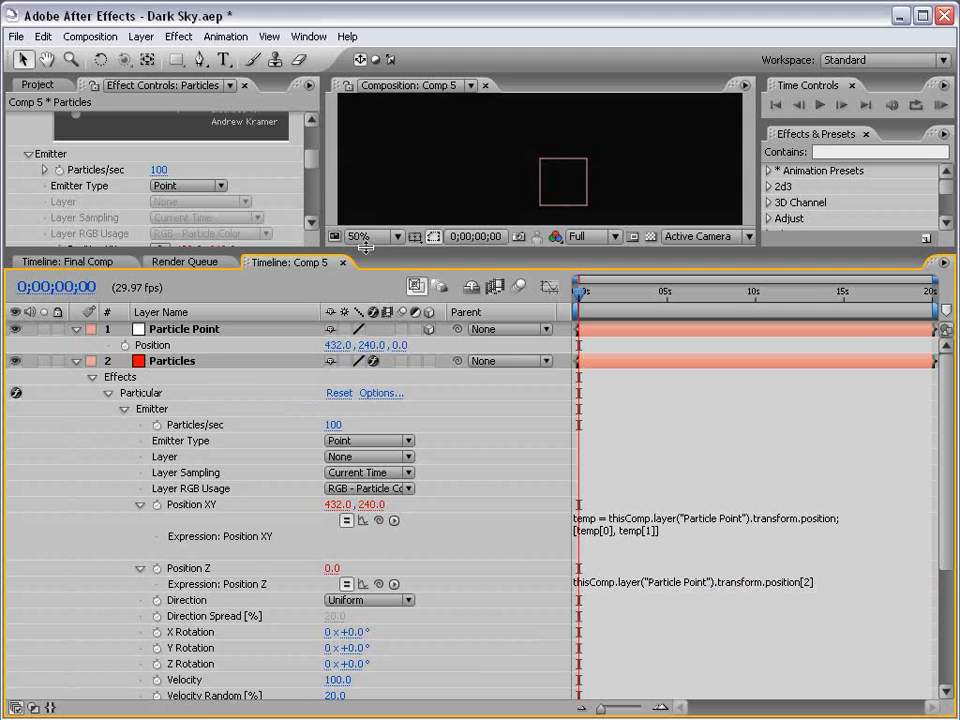
Scrub the timeline to about 3 seconds to preview the particles emitted from the null.
{"action": "left_click_drag", "start_coordinate": [365, 247], "coordinate": [365, 410]}
{"action": "left_click_drag", "start_coordinate": [580, 455], "coordinate": [638, 455]}
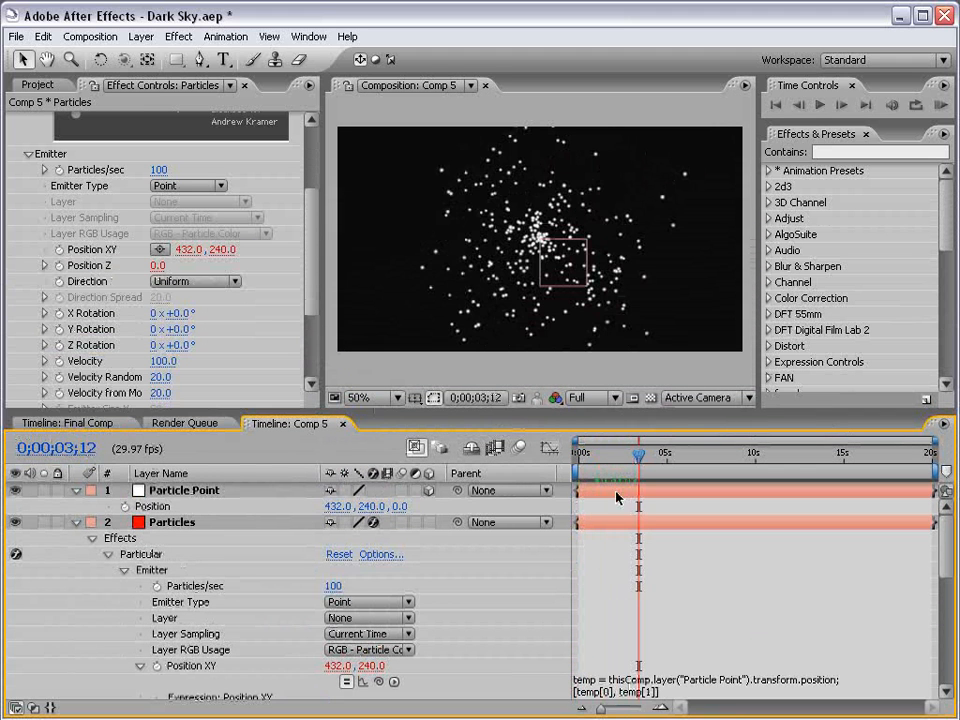
{"action": "left_click", "coordinate": [617, 497]}
Try moving the Particle Point null in the viewer, then undo the move.
{"action": "left_click_drag", "start_coordinate": [541, 242], "coordinate": [470, 245]}
{"action": "left_click_drag", "start_coordinate": [520, 190], "coordinate": [556, 248]}
{"action": "key", "text": "ctrl+z"}
Apply the Video Copilot 3D Orbit animation preset to the Particle Point null layer.
{"action": "left_click", "coordinate": [181, 493]}
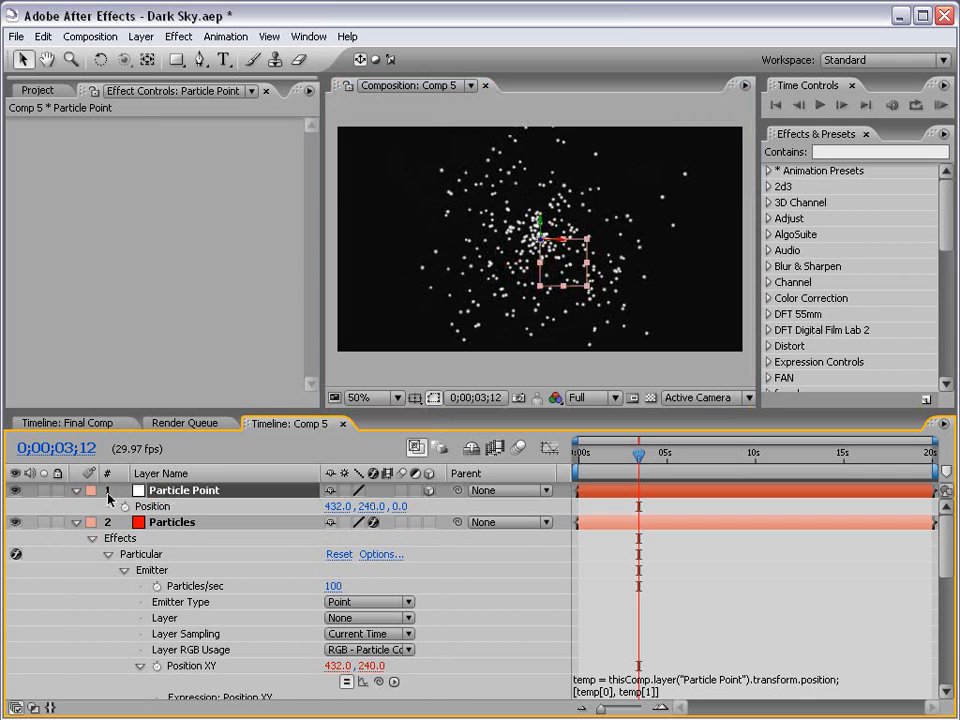
{"action": "left_click", "coordinate": [78, 524]}
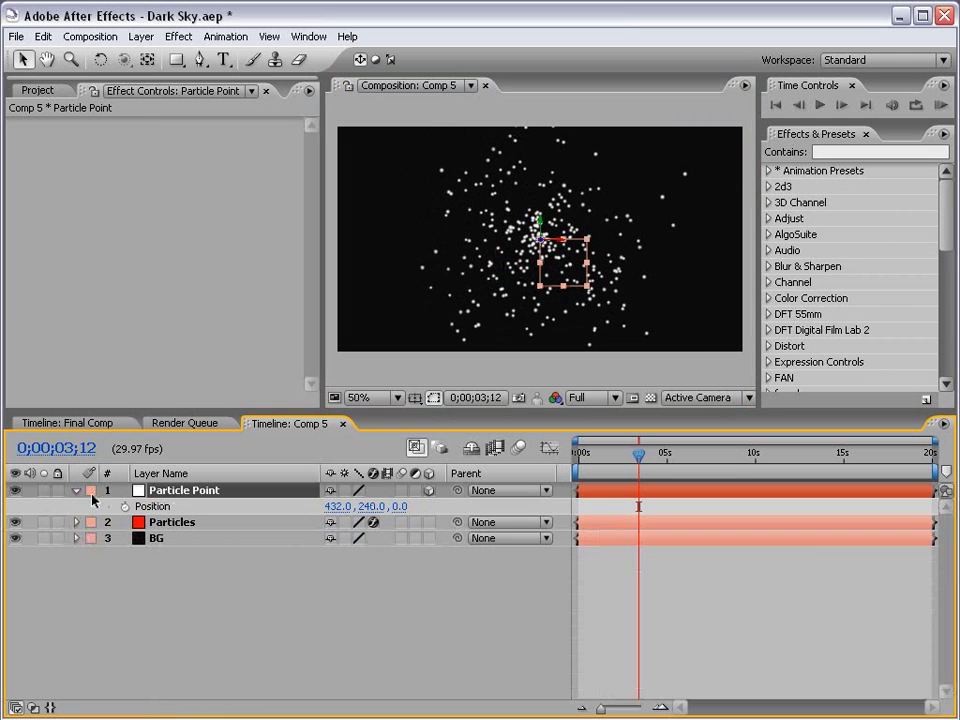
{"action": "mouse_move", "coordinate": [326, 413]}
{"action": "left_mouse_down"}
{"action": "mouse_move", "coordinate": [326, 440]}
{"action": "mouse_move", "coordinate": [326, 428]}
{"action": "left_mouse_up"}
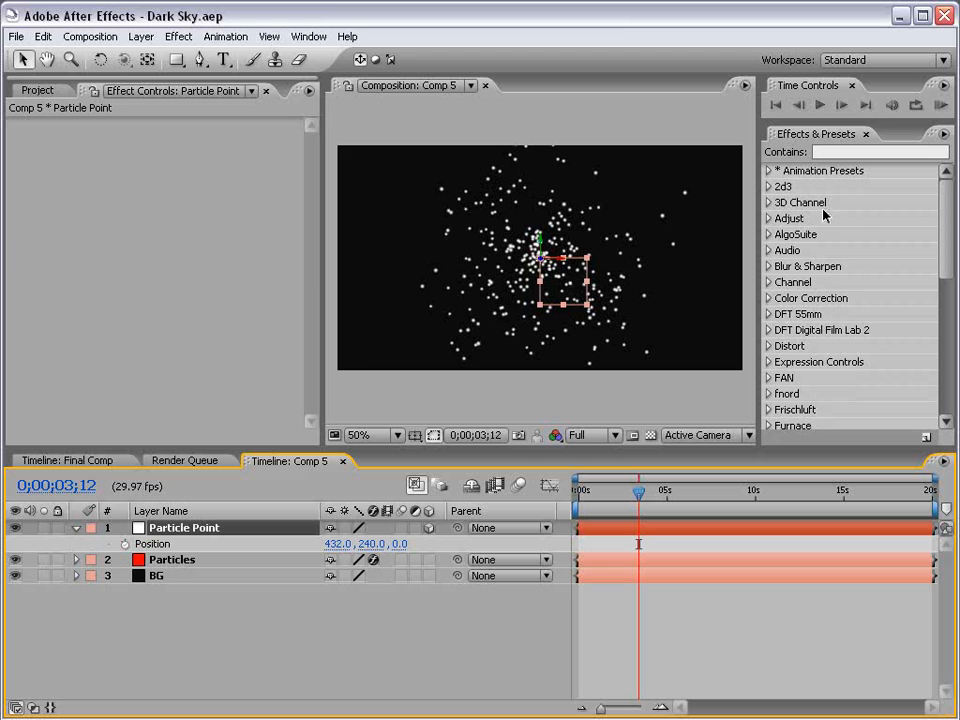
{"action": "left_click", "coordinate": [769, 171]}
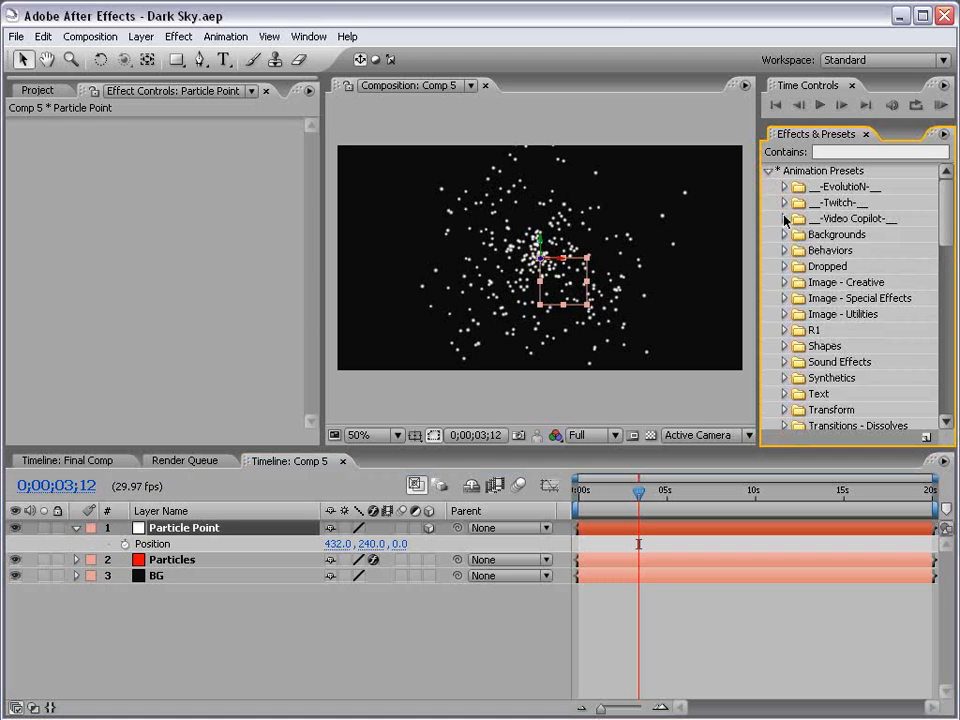
{"action": "left_click", "coordinate": [785, 218]}
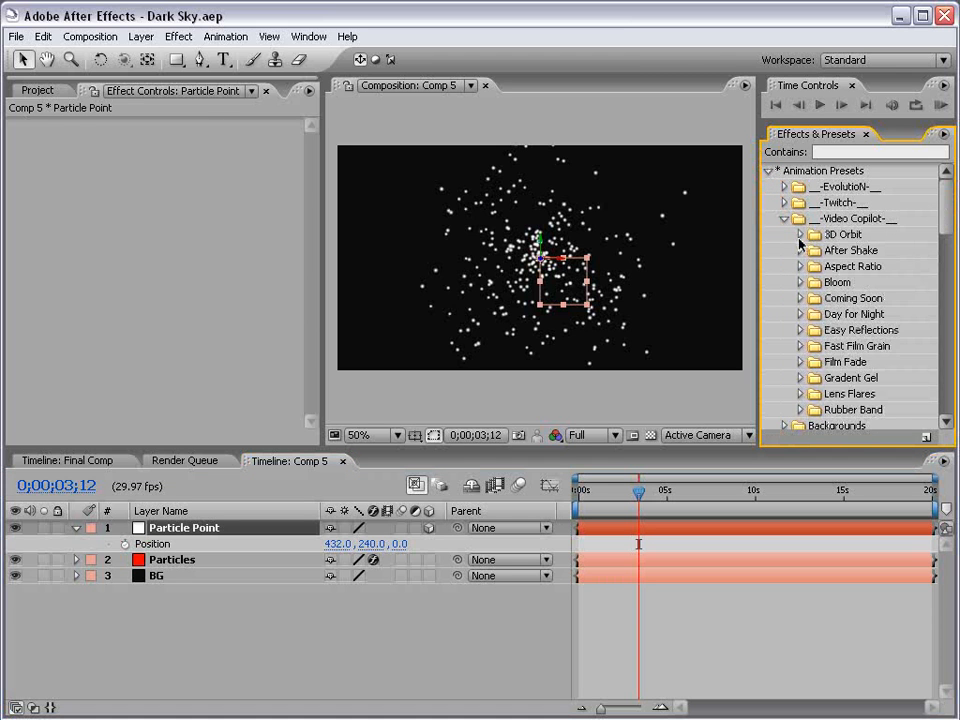
{"action": "left_click", "coordinate": [801, 235]}
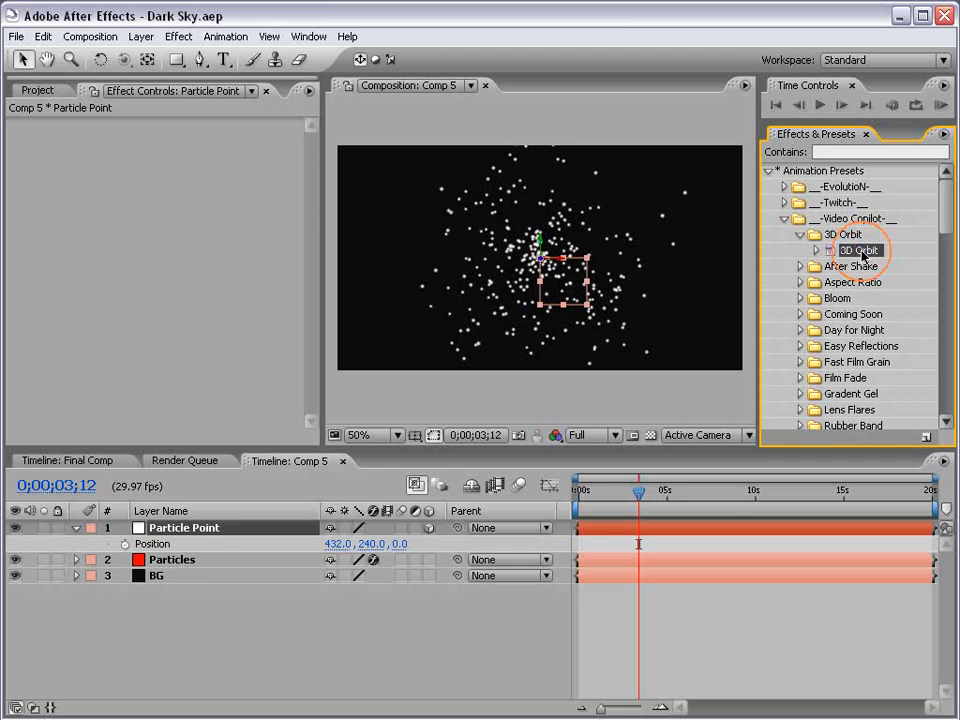
{"action": "left_click_drag", "start_coordinate": [858, 250], "coordinate": [193, 533]}
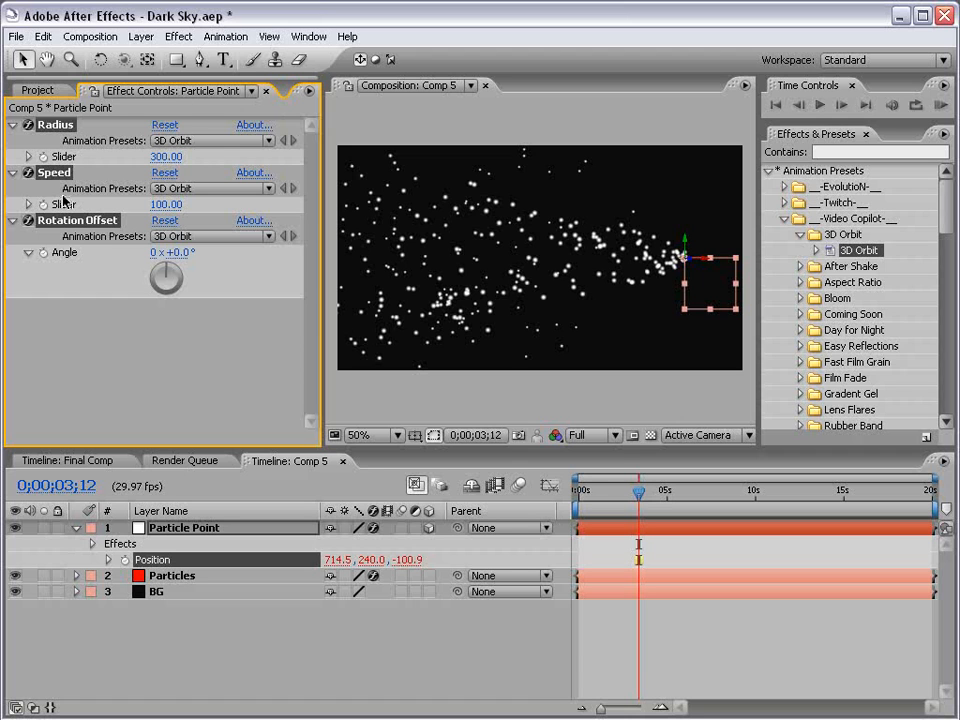
Switch the composition view to Top and paste the orbit expression into the null's Position property.
{"action": "left_click", "coordinate": [709, 641]}
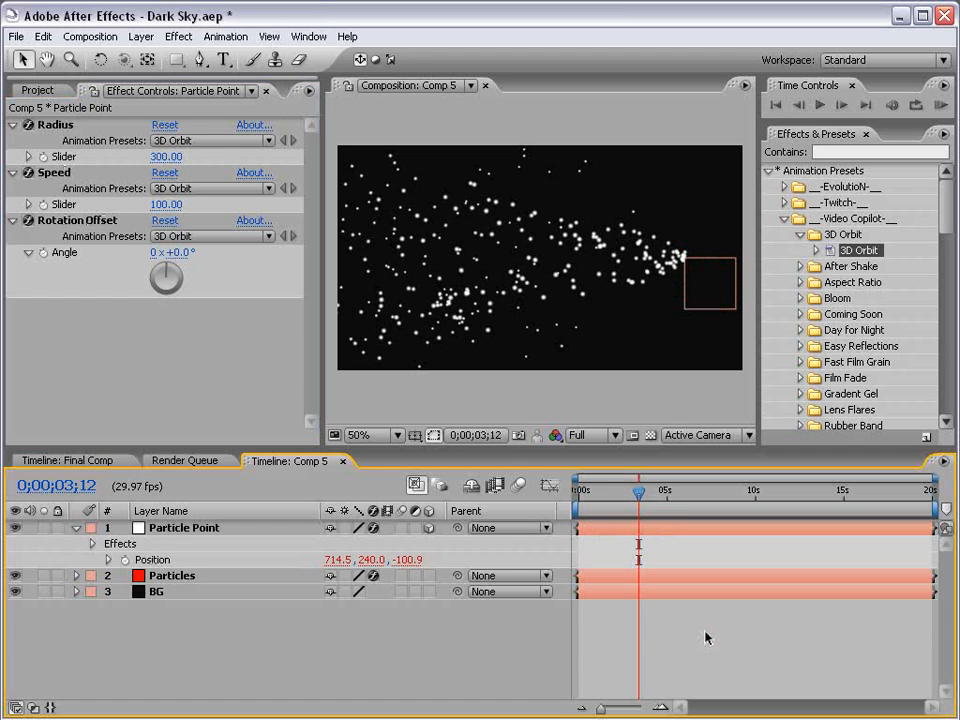
{"action": "left_click", "coordinate": [720, 436]}
{"action": "left_click", "coordinate": [690, 510]}
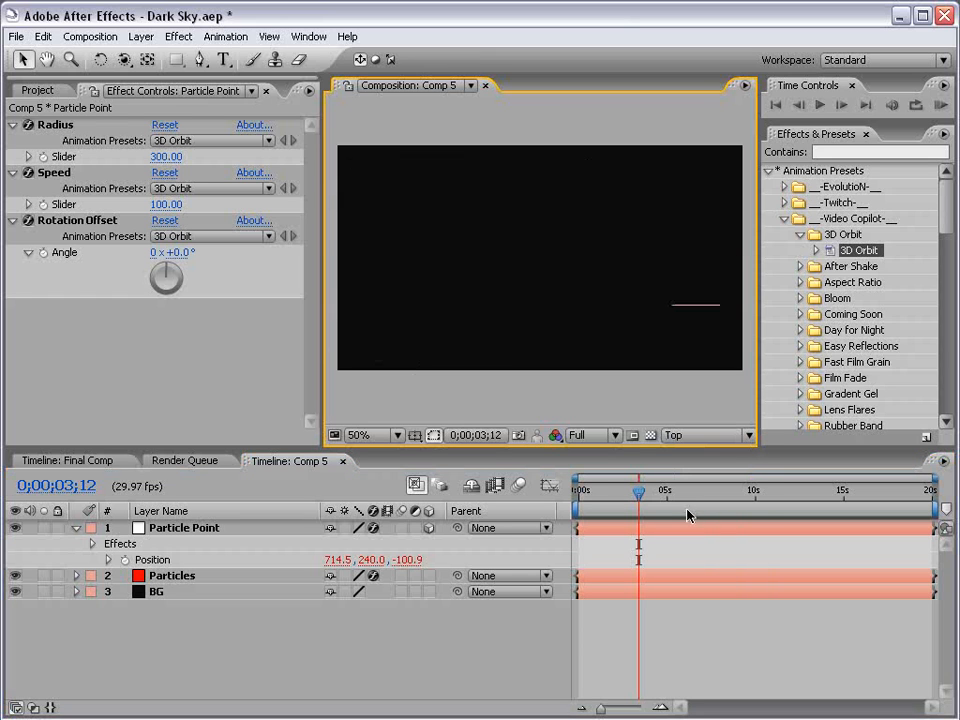
{"action": "left_click", "coordinate": [163, 528]}
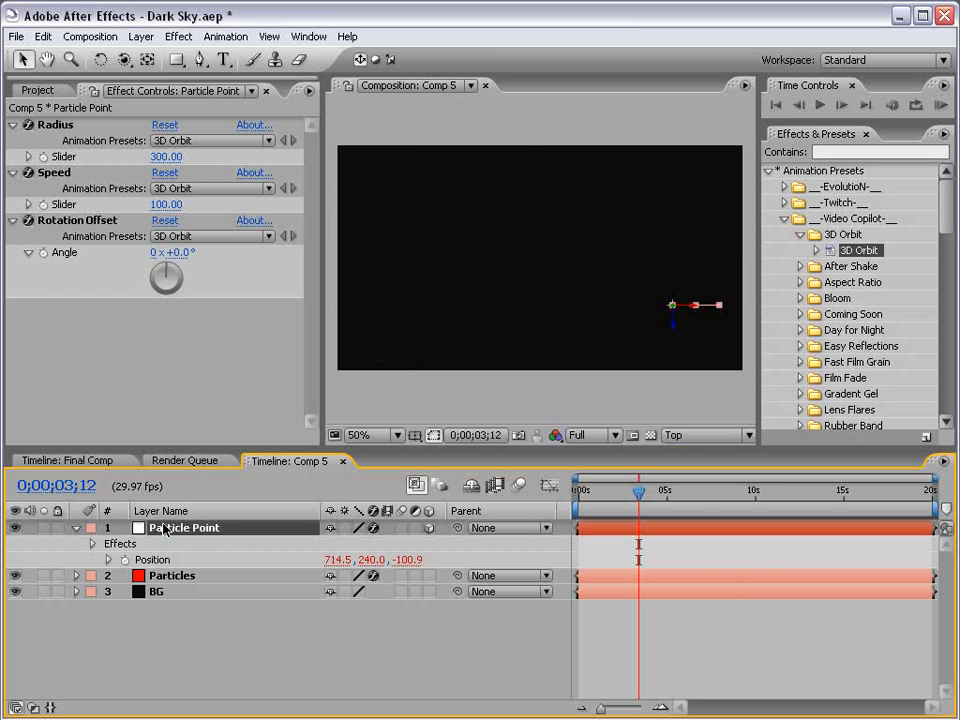
{"action": "left_click", "coordinate": [157, 561]}
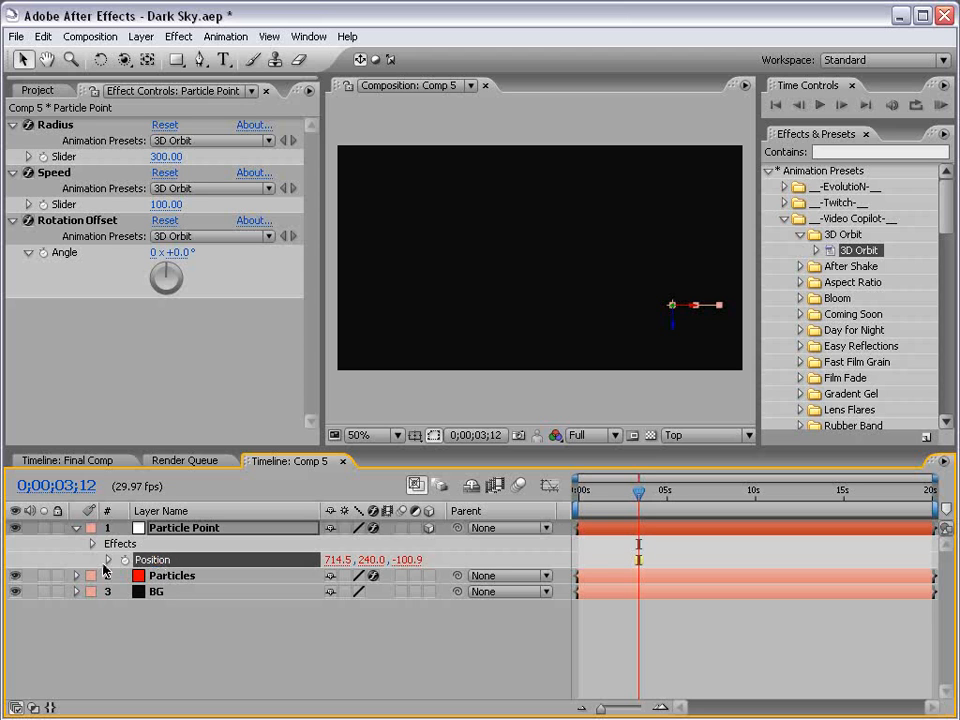
{"action": "key", "text": "ctrl+v"}
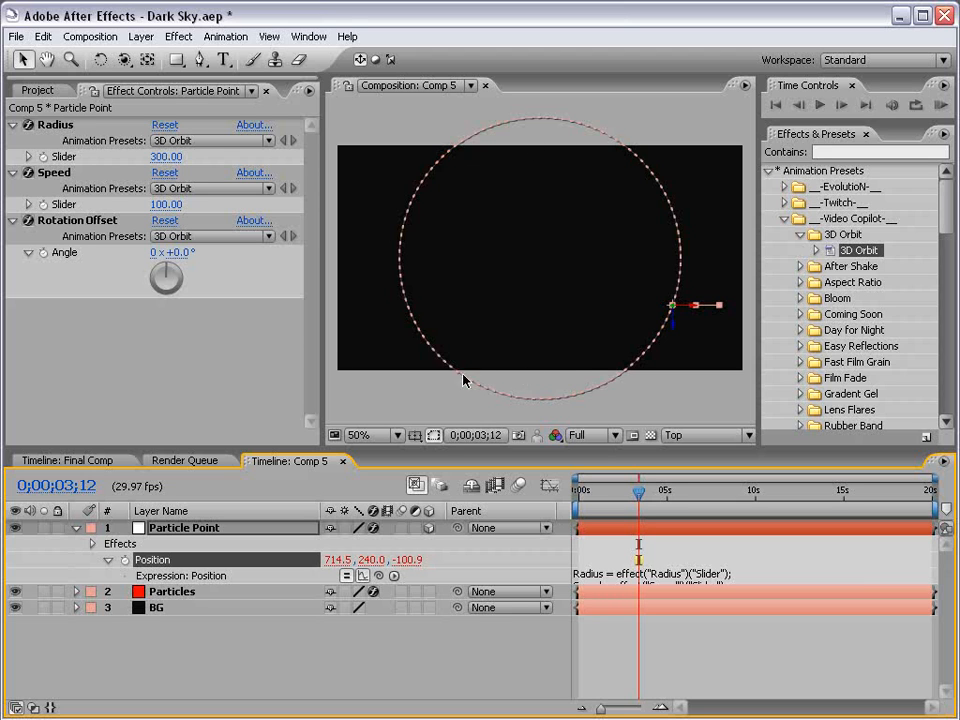
Set the 3D Orbit Radius slider to 243 and scrub the timeline to check the orbit path.
{"action": "mouse_move", "coordinate": [166, 156]}
{"action": "left_mouse_down"}
{"action": "mouse_move", "coordinate": [111, 160]}
{"action": "mouse_move", "coordinate": [168, 157]}
{"action": "left_mouse_up"}
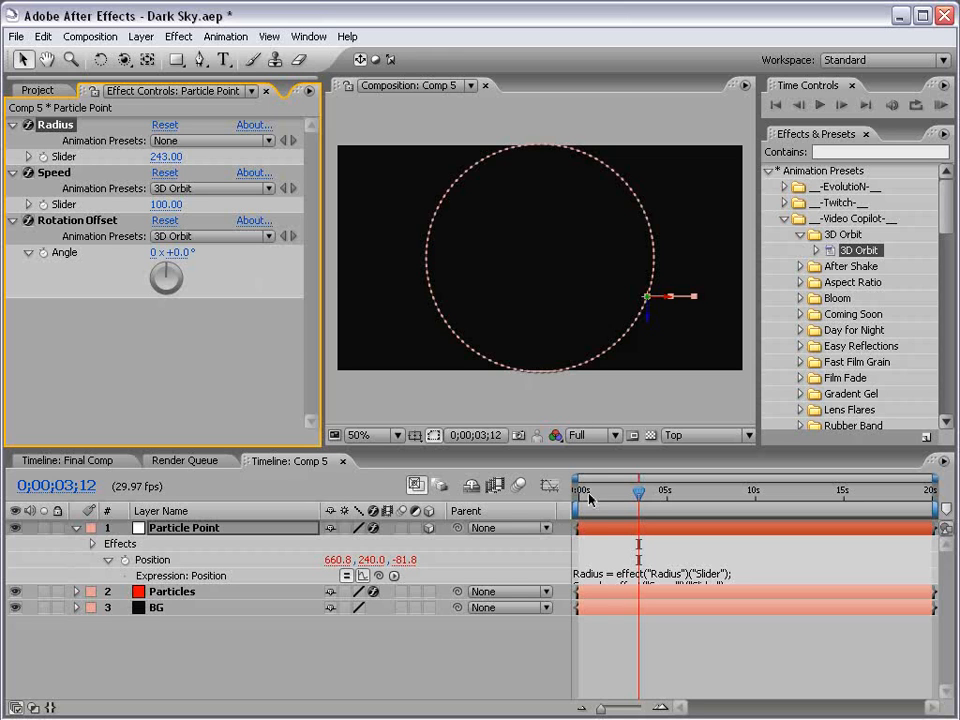
{"action": "left_click_drag", "start_coordinate": [589, 496], "coordinate": [784, 494]}
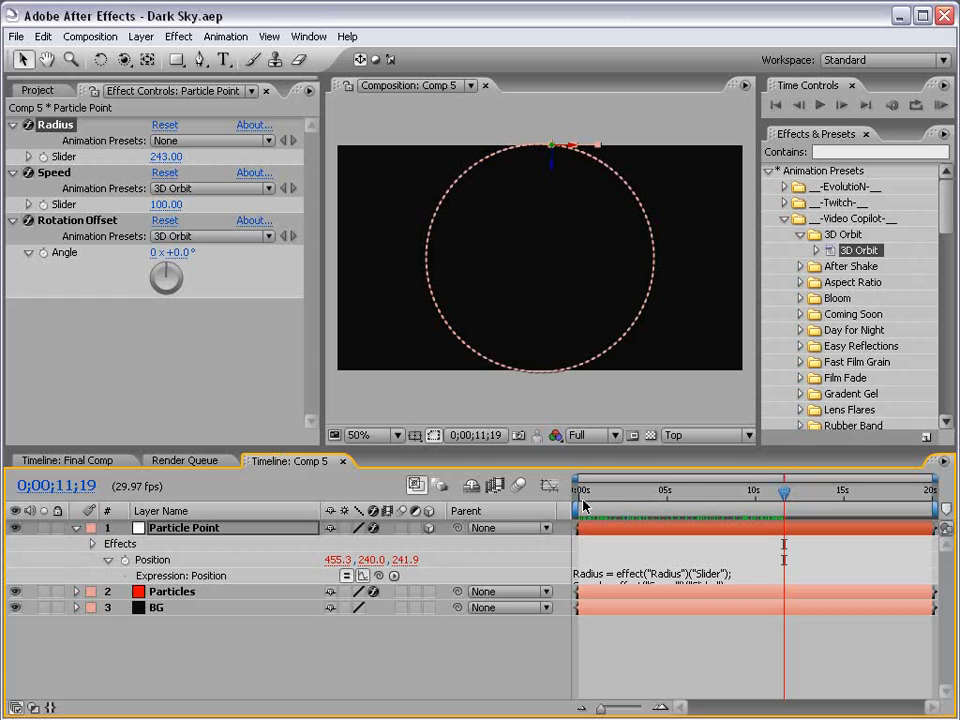
{"action": "left_click_drag", "start_coordinate": [604, 491], "coordinate": [566, 498]}
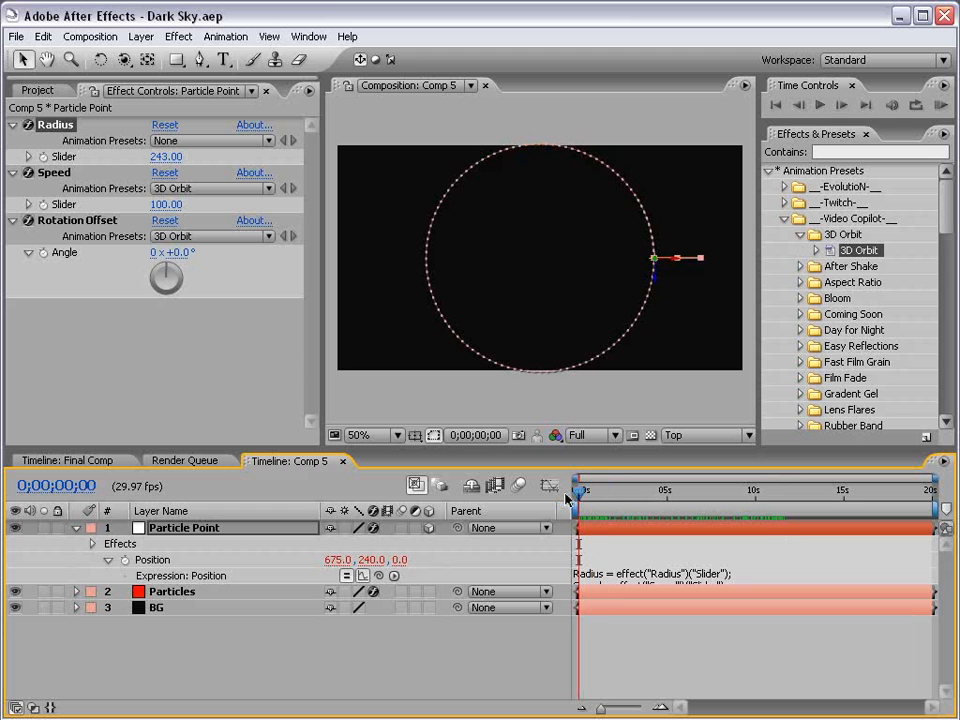
Return the viewer to Active Camera and scrub to about 10 seconds to preview the particle trail.
{"action": "left_click", "coordinate": [585, 435]}
{"action": "left_click", "coordinate": [709, 438]}
{"action": "left_click", "coordinate": [709, 436]}
{"action": "left_click", "coordinate": [694, 456]}
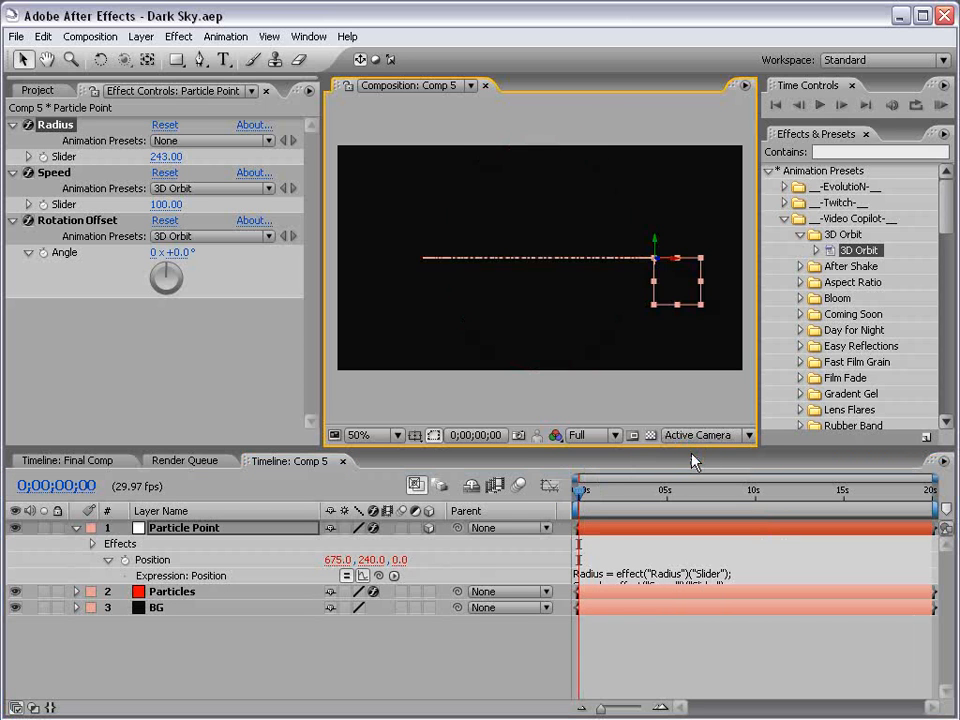
{"action": "left_click", "coordinate": [622, 551]}
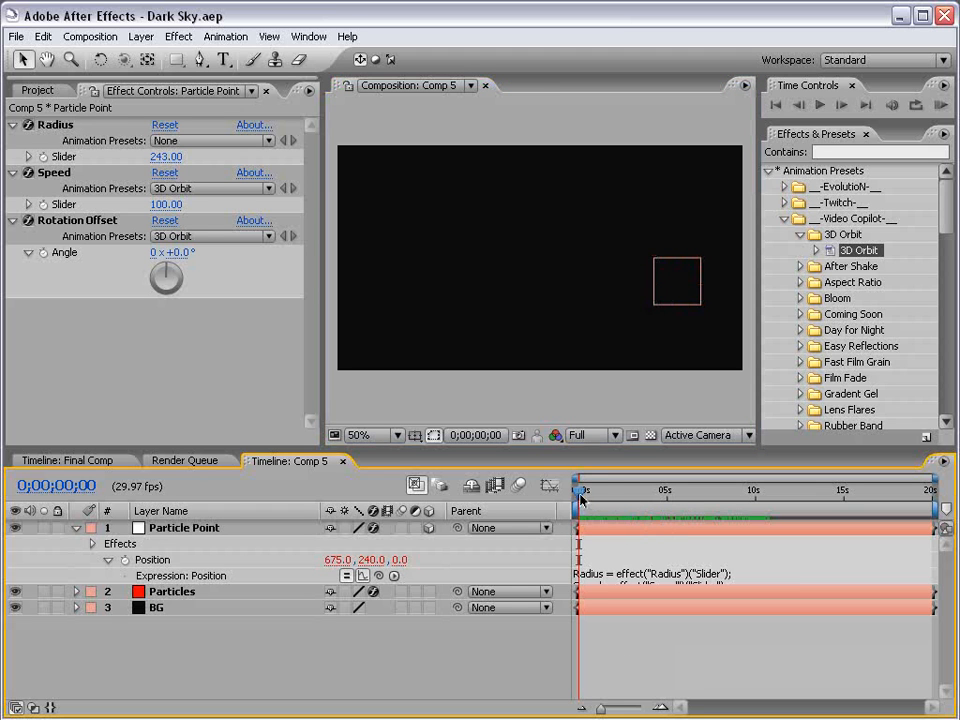
{"action": "left_click_drag", "start_coordinate": [580, 497], "coordinate": [759, 490]}
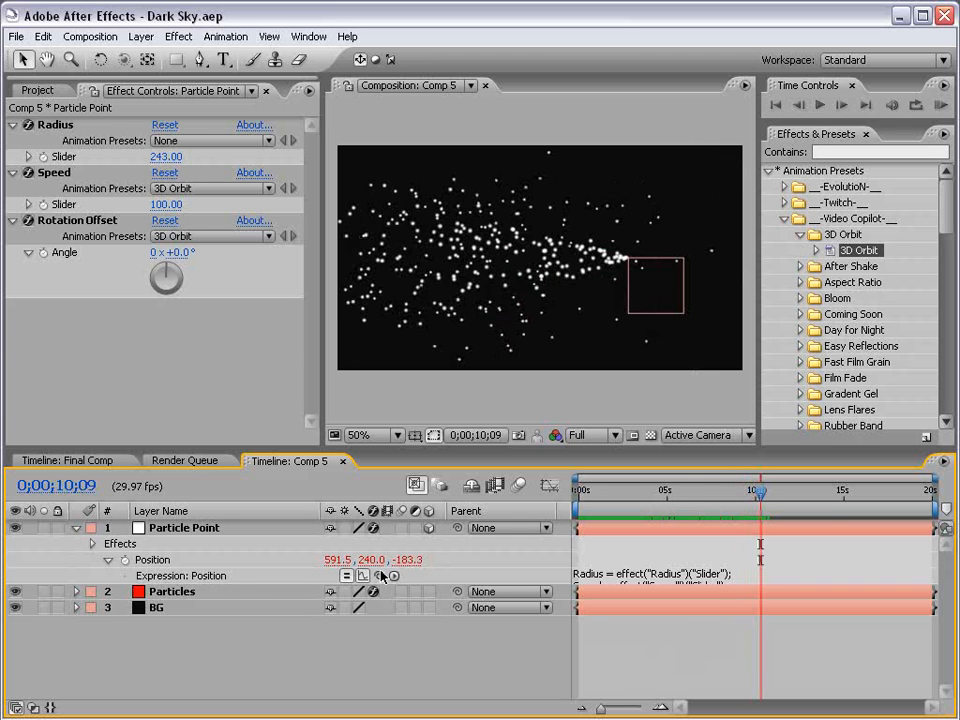
Set Particular's Velocity, Velocity Random and Velocity from Motion all to 0 on the Particles layer.
{"action": "left_click", "coordinate": [165, 598]}
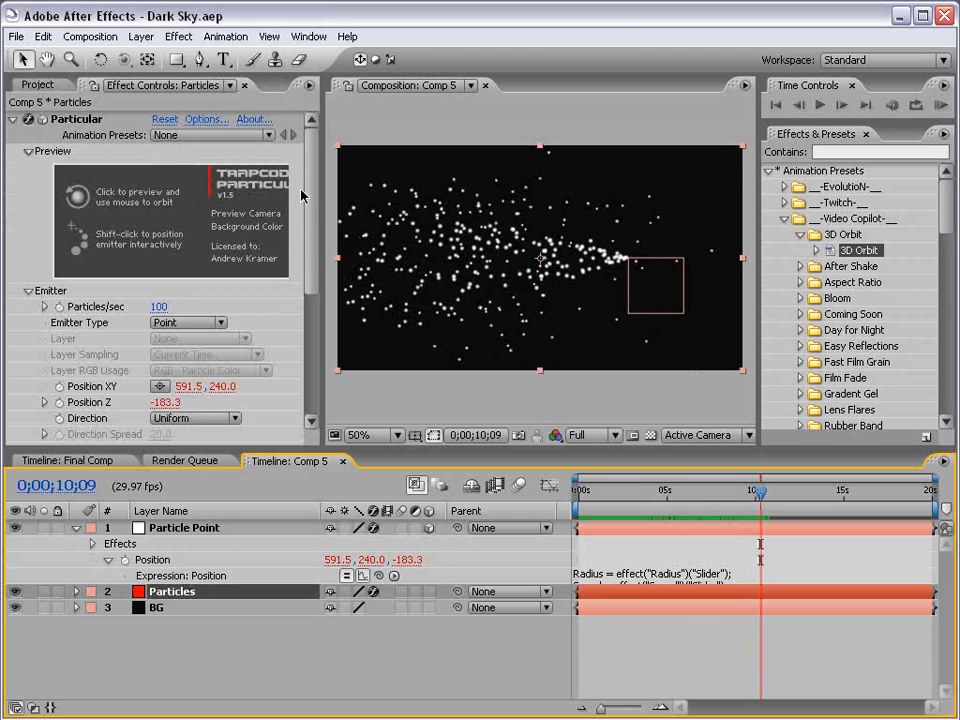
{"action": "left_click_drag", "start_coordinate": [313, 206], "coordinate": [313, 253]}
{"action": "left_click", "coordinate": [160, 390]}
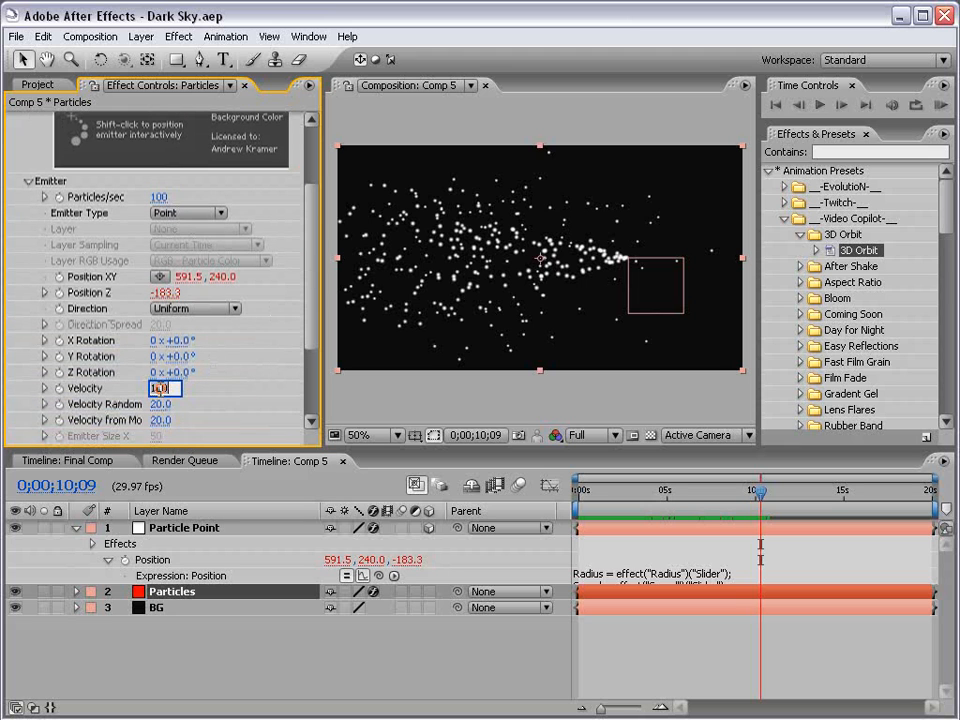
{"action": "type", "text": "0"}
{"action": "key", "text": "Return"}
{"action": "left_click", "coordinate": [158, 404]}
{"action": "type", "text": "0"}
{"action": "key", "text": "Return"}
{"action": "left_click", "coordinate": [158, 420]}
{"action": "type", "text": "0"}
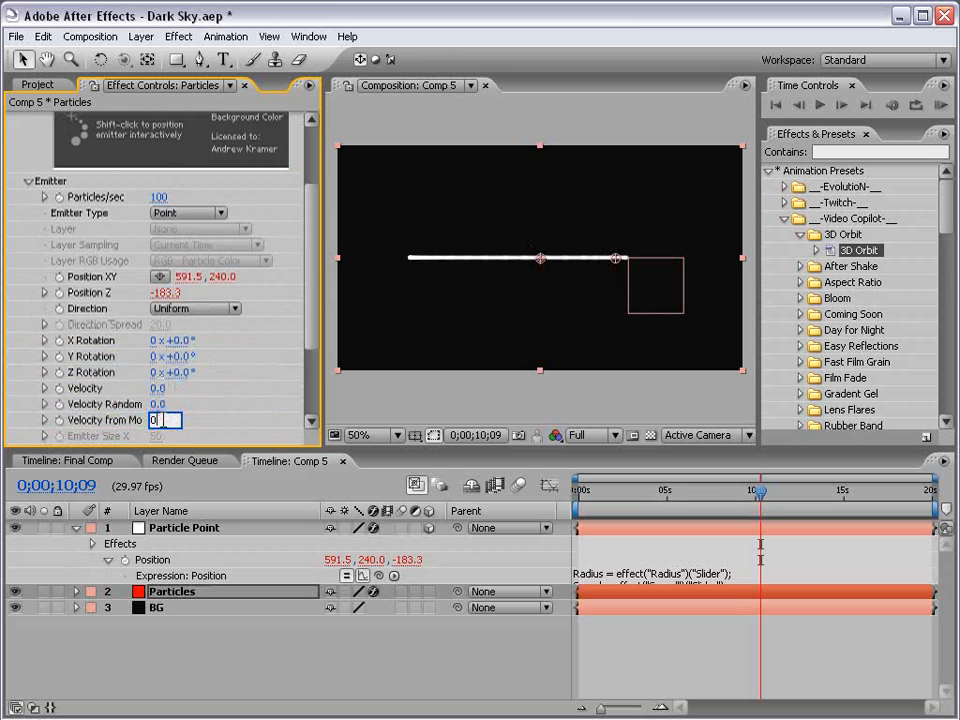
{"action": "key", "text": "Return"}
{"action": "mouse_move", "coordinate": [322, 396]}
{"action": "left_mouse_down"}
{"action": "mouse_move", "coordinate": [343, 392]}
{"action": "mouse_move", "coordinate": [311, 385]}
{"action": "left_mouse_up"}
{"action": "left_click", "coordinate": [628, 677]}
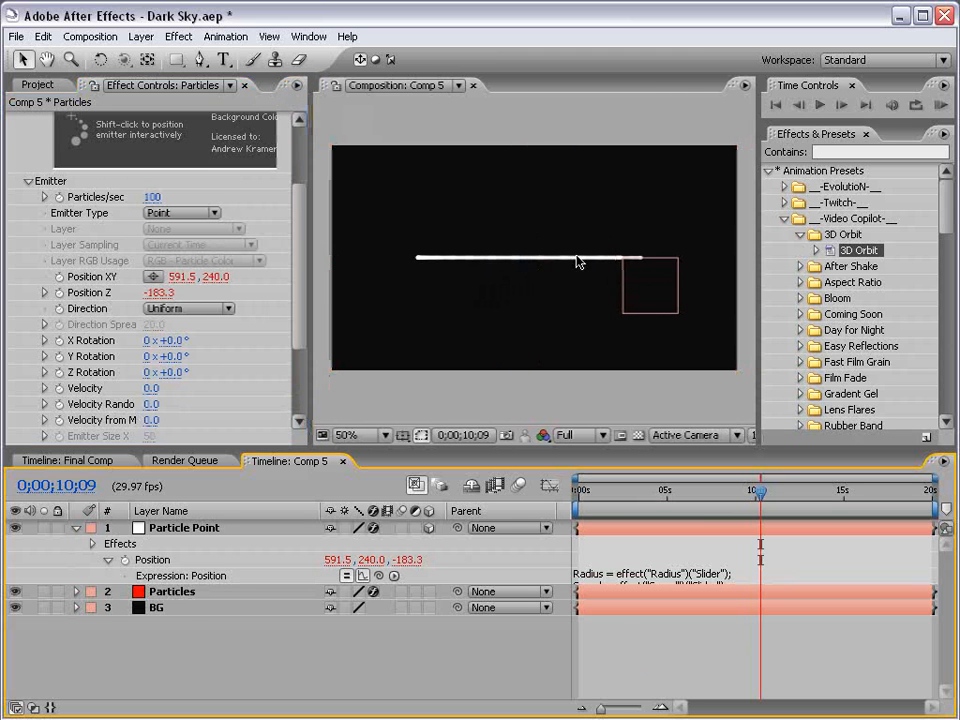
Create a new camera layer using the 15mm preset.
{"action": "left_click", "coordinate": [140, 36]}
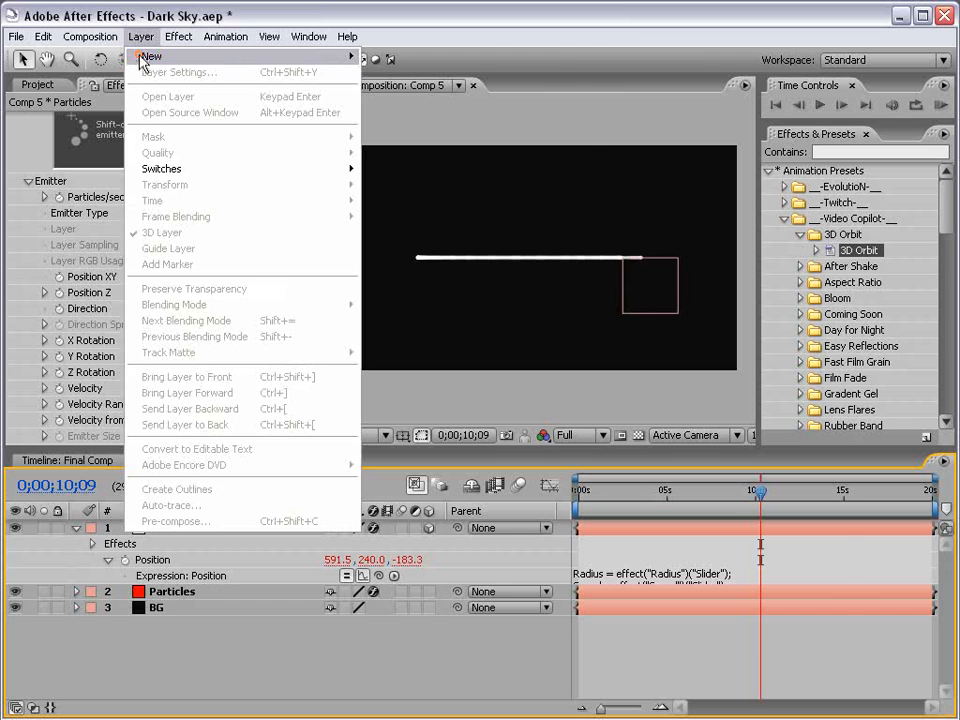
{"action": "mouse_move", "coordinate": [152, 57]}
{"action": "left_click", "coordinate": [400, 104]}
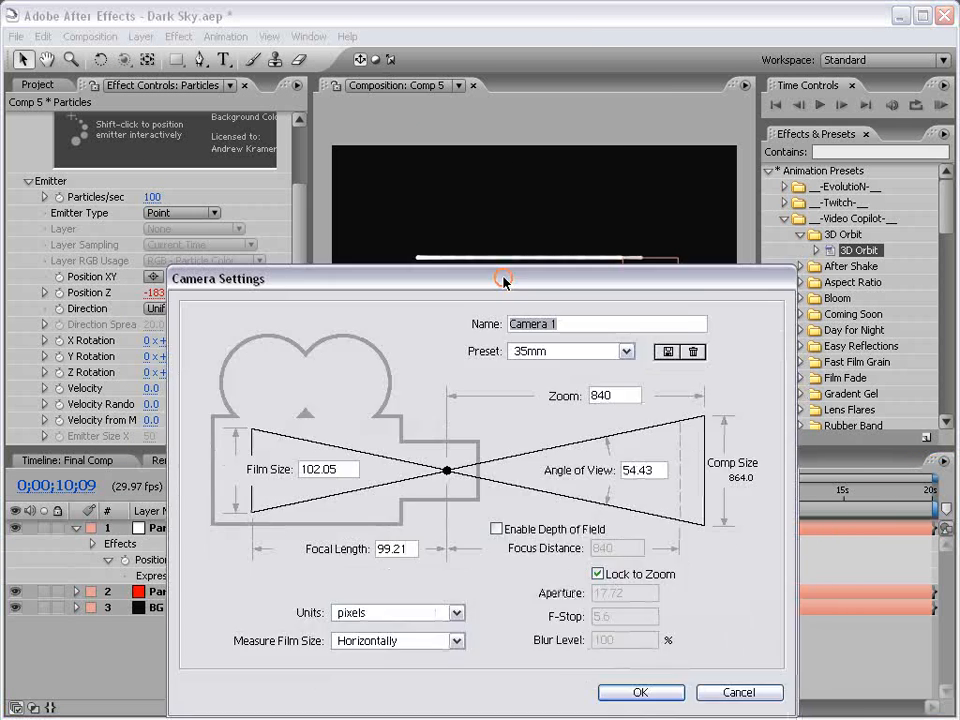
{"action": "left_click", "coordinate": [545, 280]}
{"action": "left_click", "coordinate": [512, 317]}
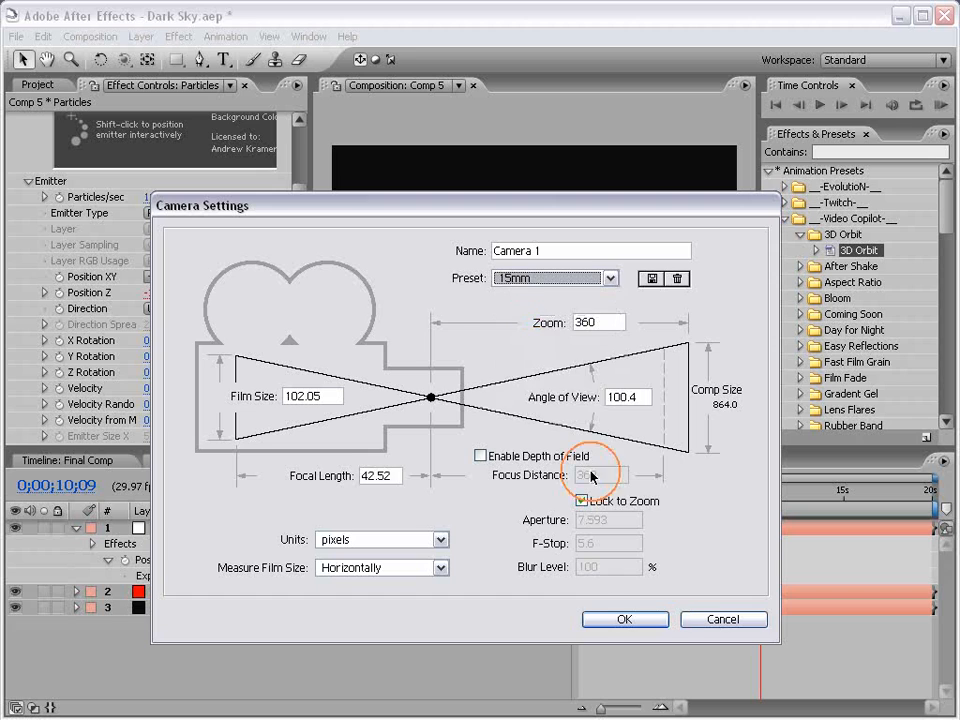
{"action": "left_click", "coordinate": [626, 620]}
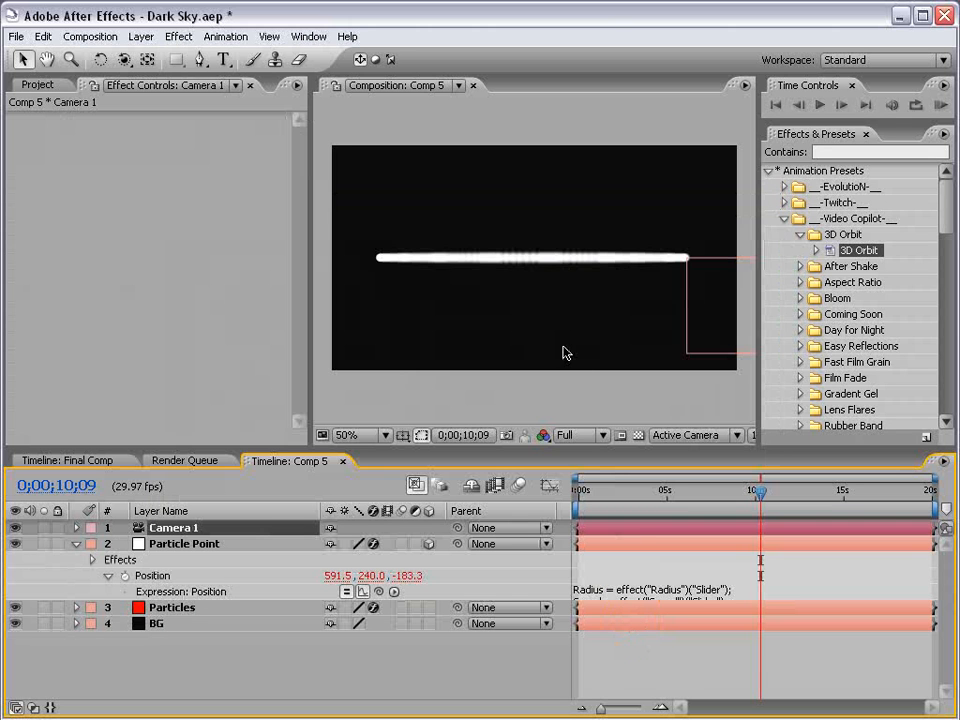
Orbit the camera to view the particle ring from a raised angle, and save the project.
{"action": "left_click", "coordinate": [123, 59]}
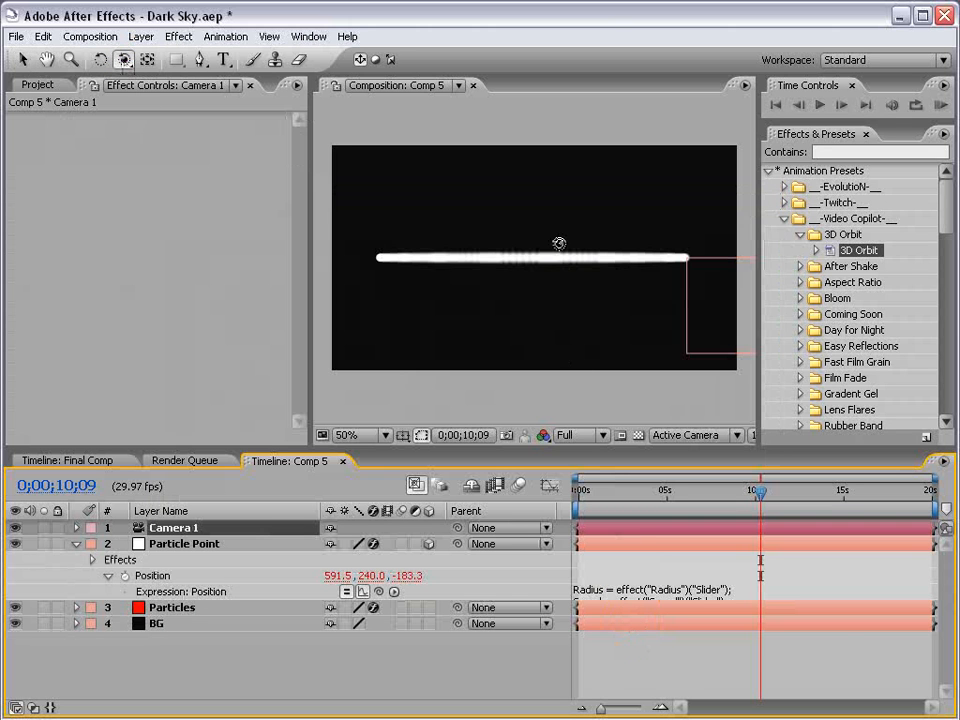
{"action": "left_click_drag", "start_coordinate": [545, 229], "coordinate": [544, 240]}
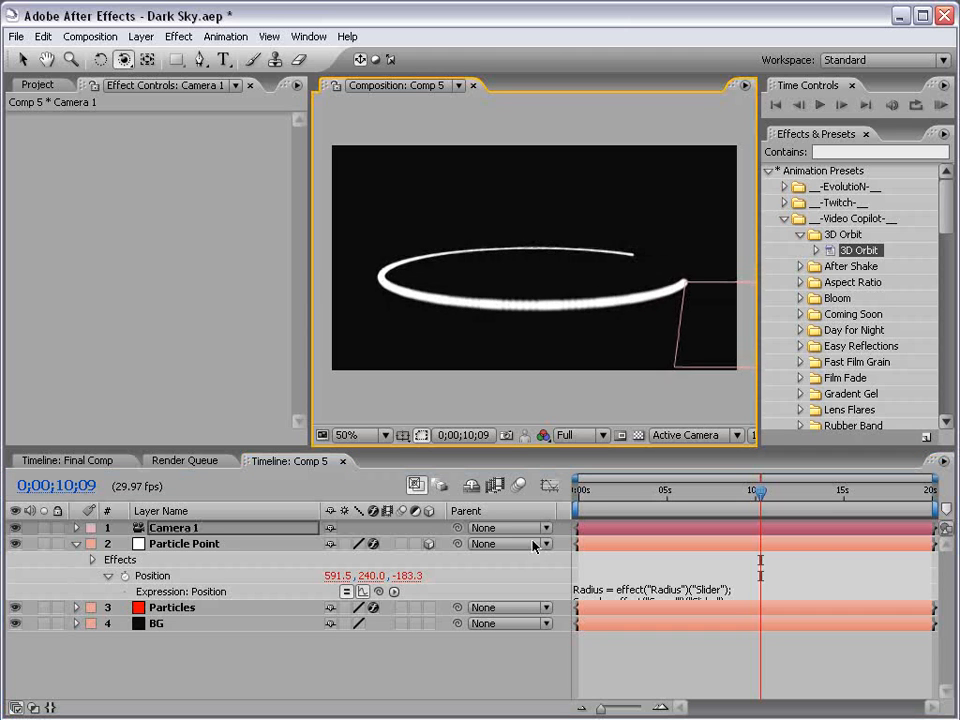
{"action": "key", "text": "v"}
{"action": "left_click_drag", "start_coordinate": [590, 484], "coordinate": [758, 492]}
{"action": "key", "text": "ctrl+s"}
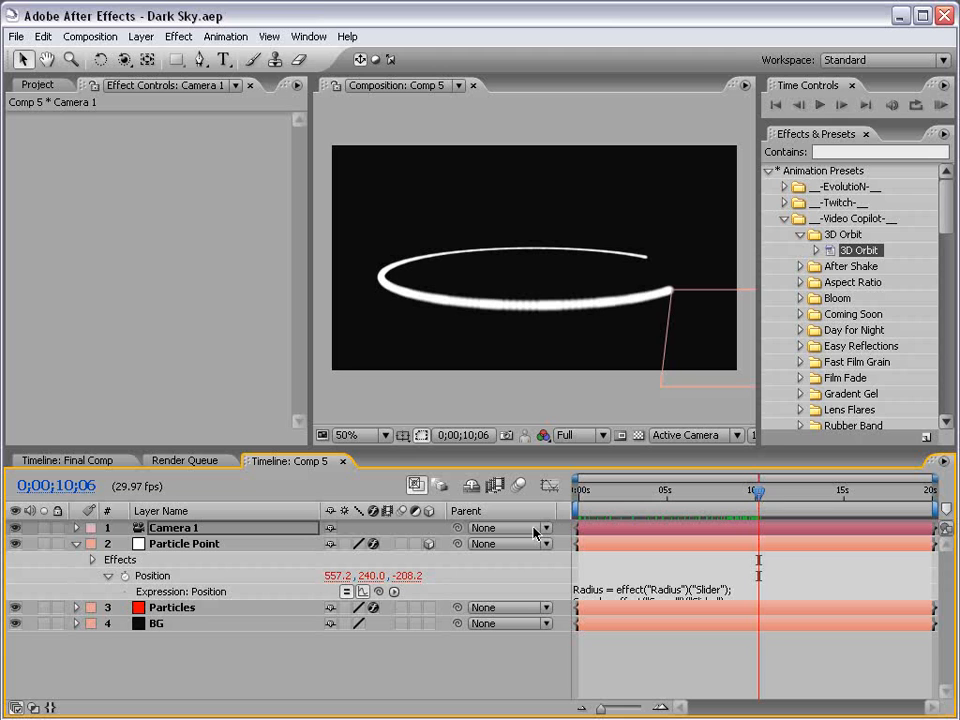
Append + wiggle(8,140)-value to the end of Particle Point's Position expression.
{"action": "left_click", "coordinate": [185, 544]}
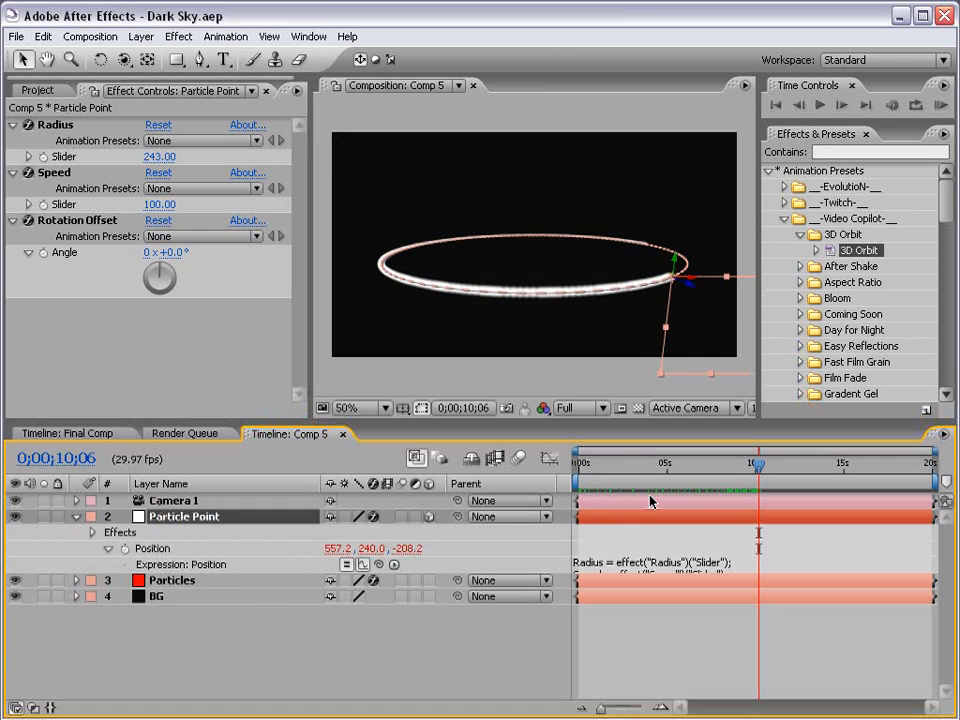
{"action": "left_click_drag", "start_coordinate": [577, 465], "coordinate": [701, 465]}
{"action": "left_click", "coordinate": [651, 563]}
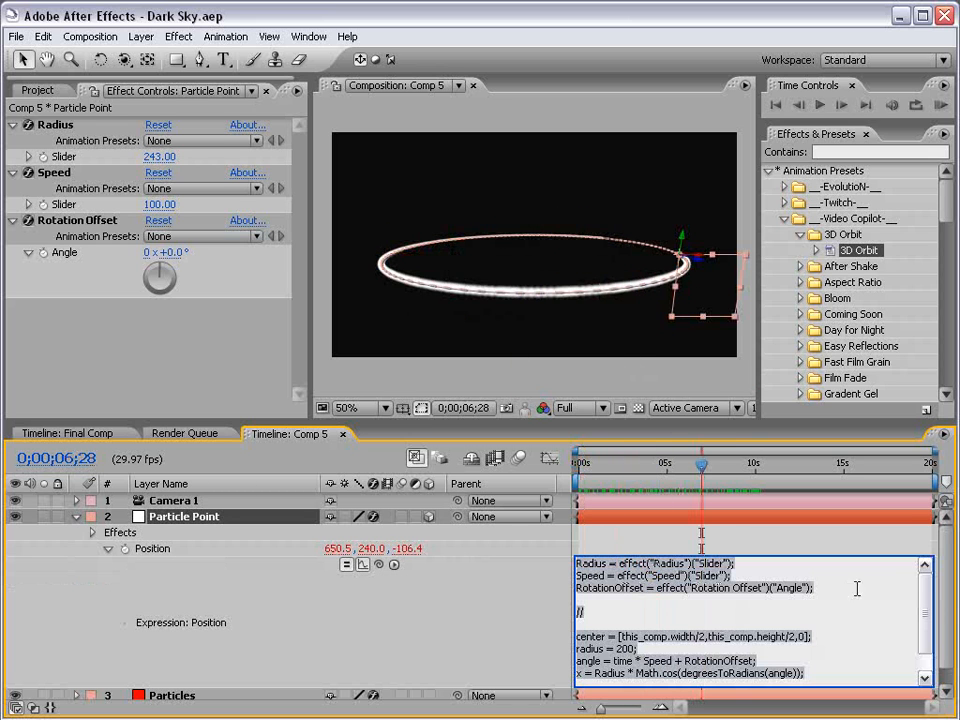
{"action": "left_click_drag", "start_coordinate": [714, 420], "coordinate": [714, 325]}
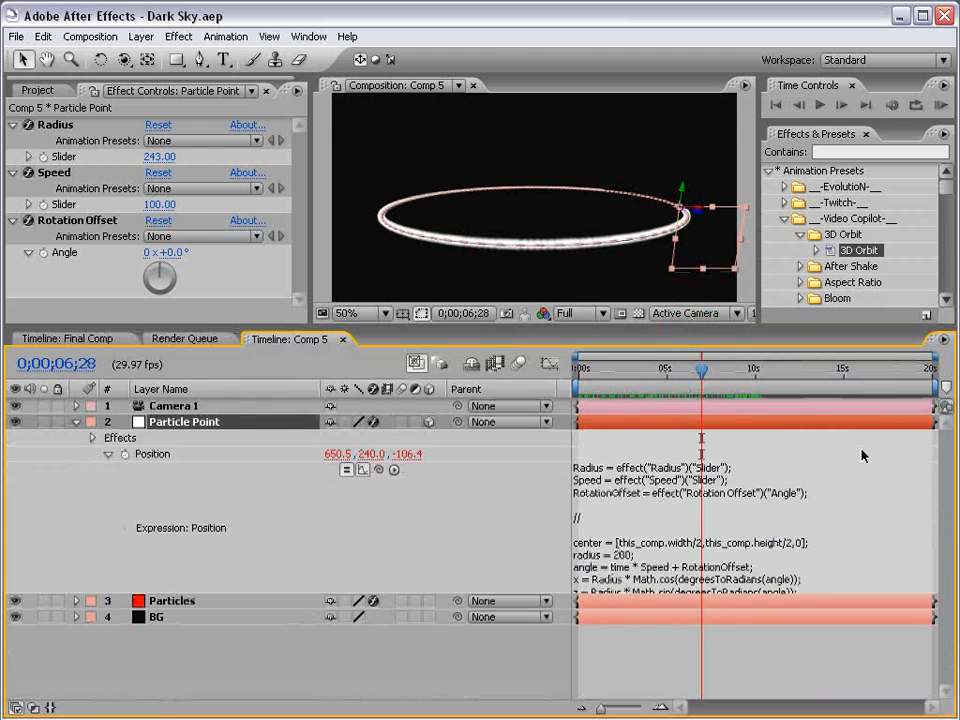
{"action": "left_click", "coordinate": [664, 534]}
{"action": "left_click", "coordinate": [679, 578]}
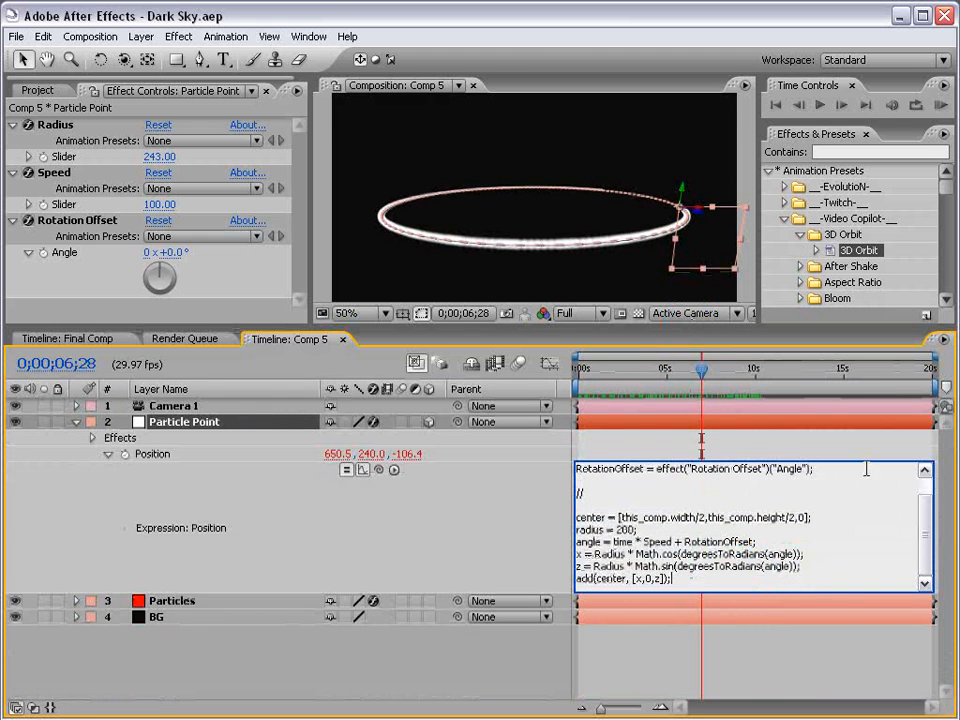
{"action": "left_click_drag", "start_coordinate": [792, 591], "coordinate": [791, 634]}
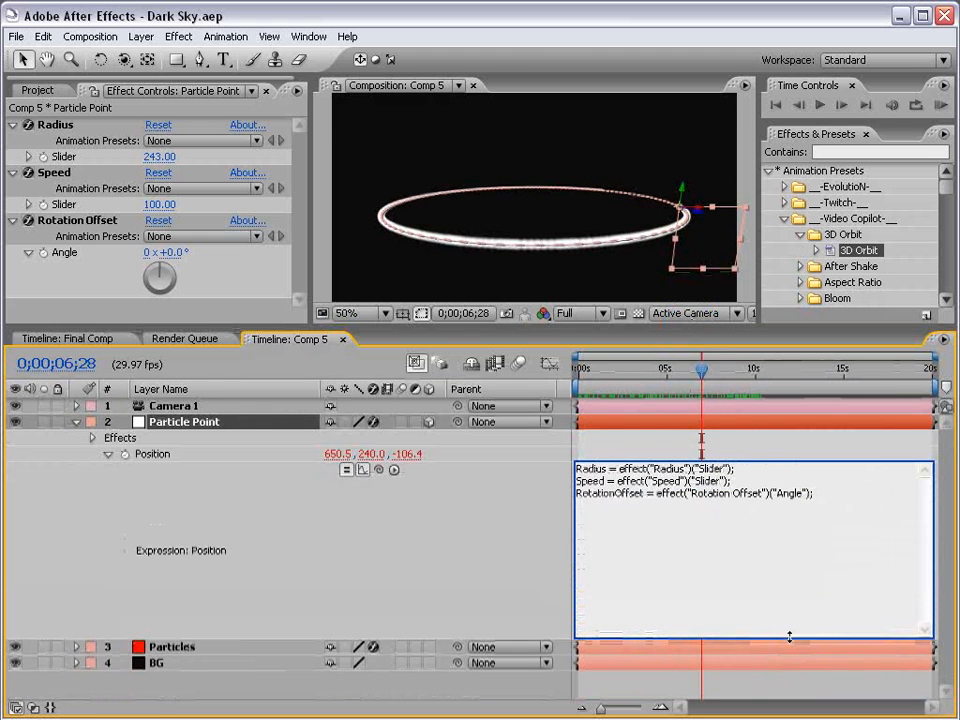
{"action": "left_click", "coordinate": [705, 607]}
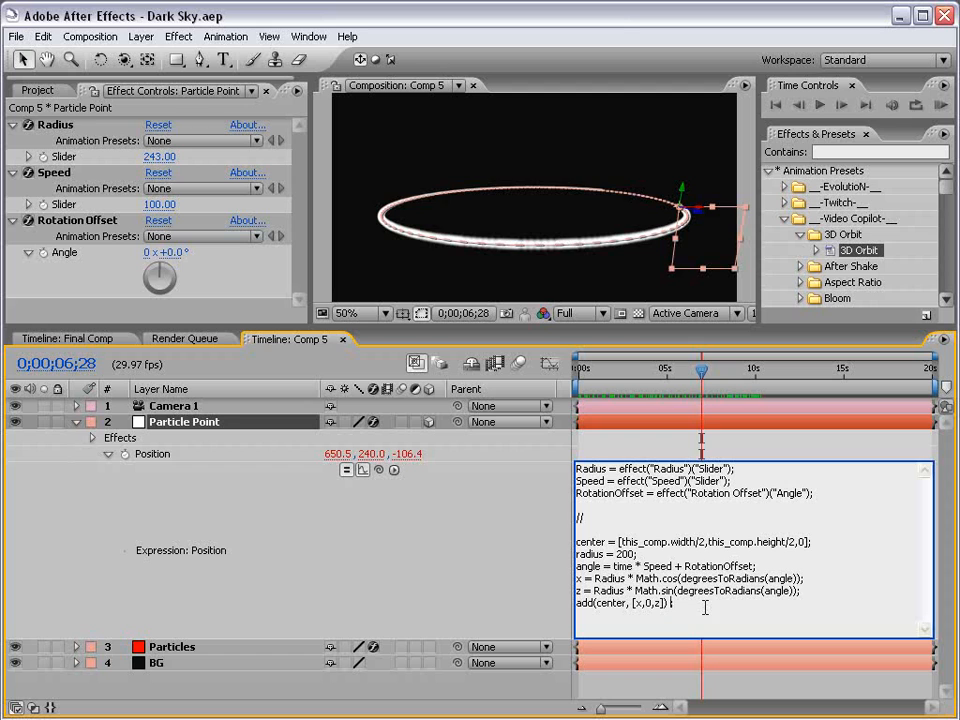
{"action": "type", "text": "+ wiggle(8,140)-value"}
{"action": "left_click", "coordinate": [597, 449]}
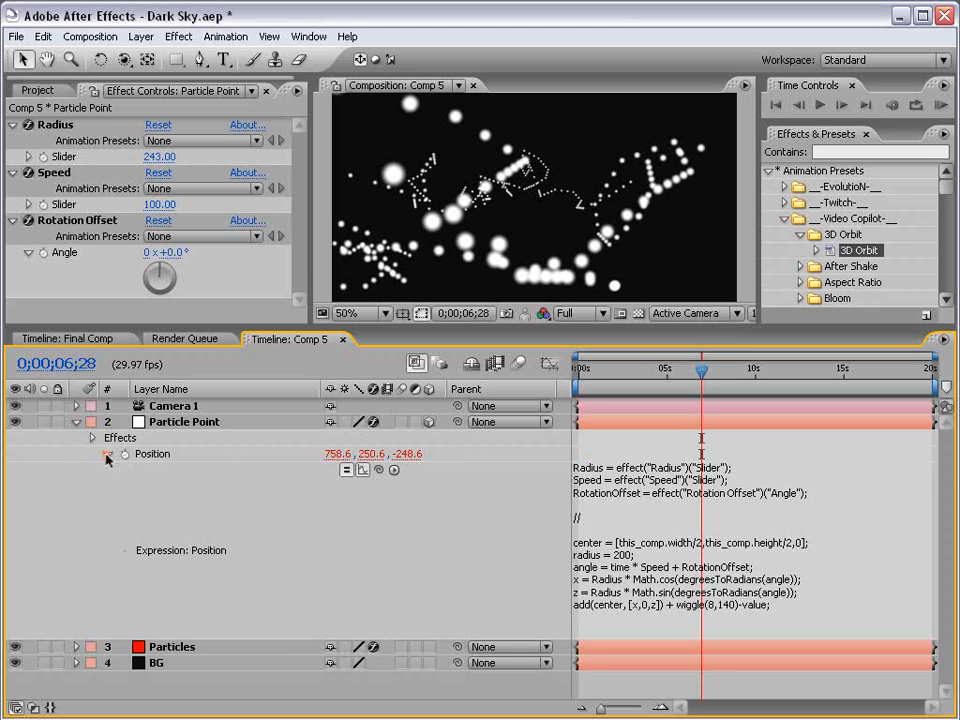
Set Particular's Particles/sec to 2000 on the Particles layer.
{"action": "left_click", "coordinate": [107, 454]}
{"action": "mouse_move", "coordinate": [655, 367]}
{"action": "left_mouse_down"}
{"action": "mouse_move", "coordinate": [598, 367]}
{"action": "mouse_move", "coordinate": [724, 367]}
{"action": "mouse_move", "coordinate": [664, 367]}
{"action": "mouse_move", "coordinate": [656, 385]}
{"action": "left_mouse_up"}
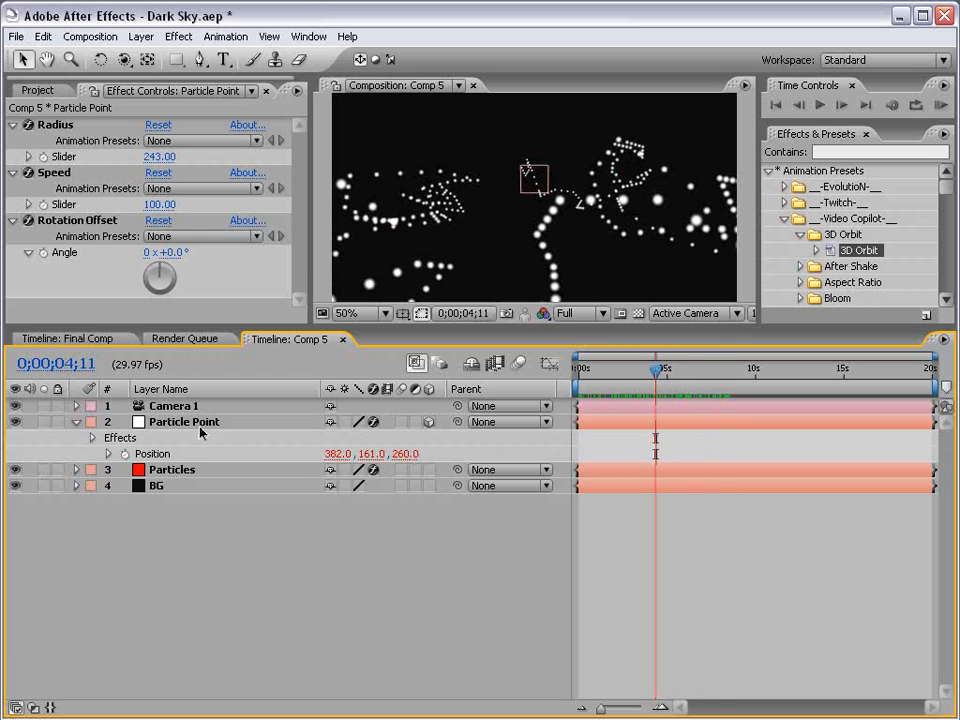
{"action": "left_click", "coordinate": [172, 469]}
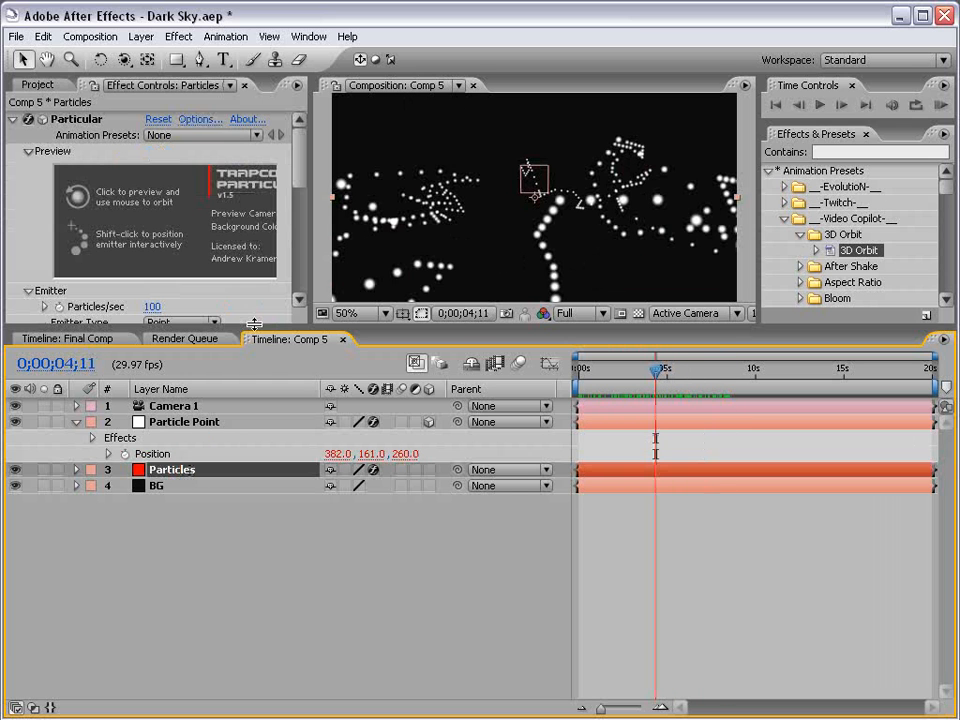
{"action": "left_click_drag", "start_coordinate": [254, 324], "coordinate": [254, 466]}
{"action": "scroll", "coordinate": [221, 154], "scroll_direction": "down", "scroll_amount": 1}
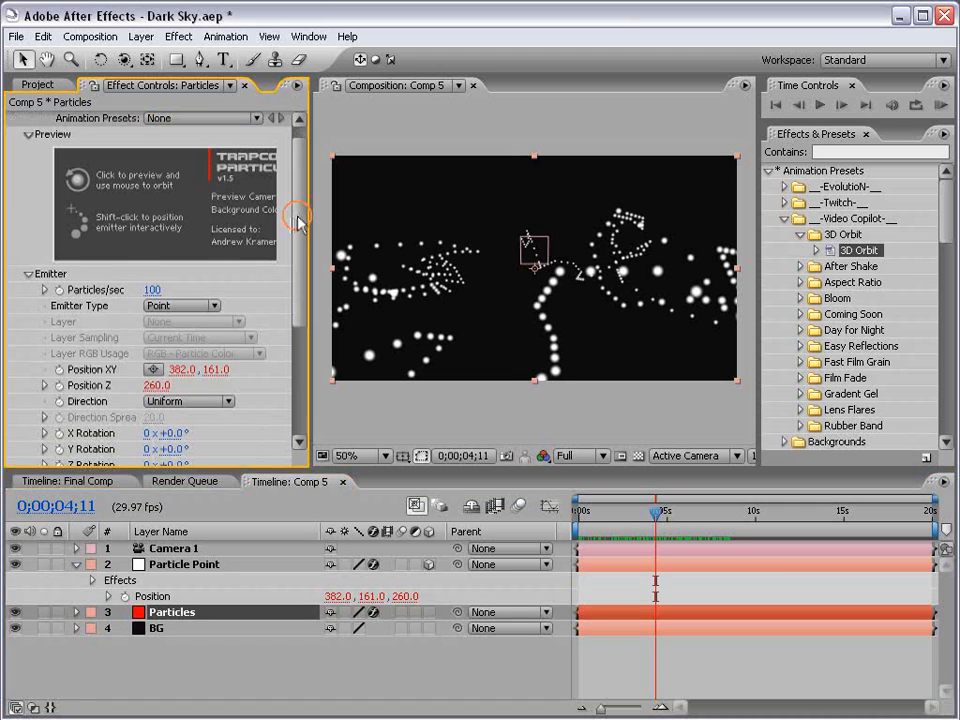
{"action": "left_click", "coordinate": [152, 289]}
{"action": "type", "text": "2"}
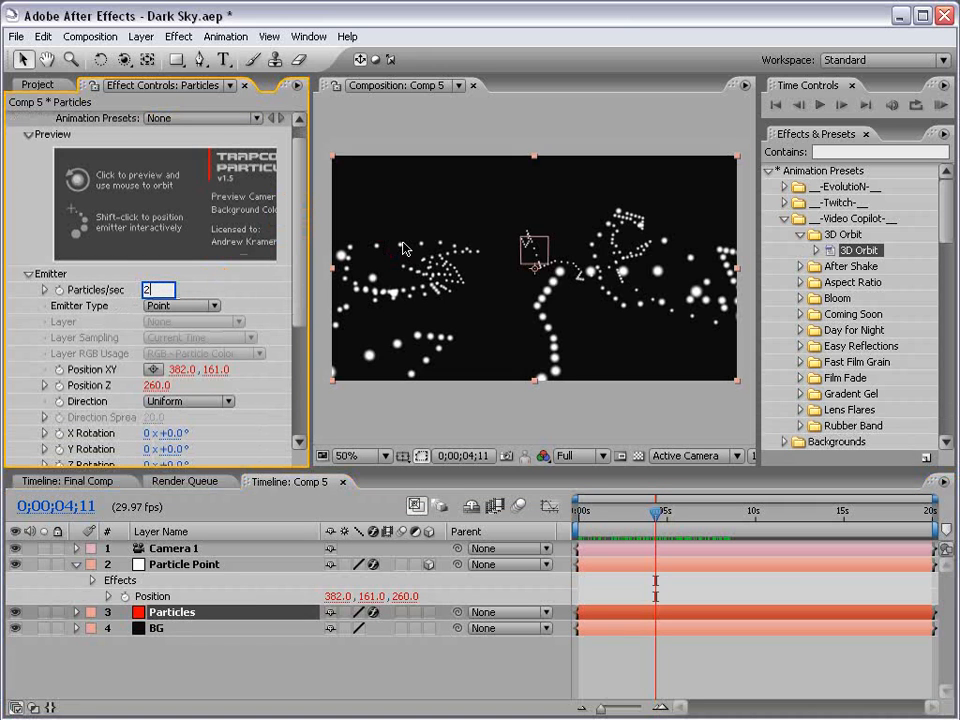
{"action": "type", "text": "000"}
{"action": "key", "text": "Return"}
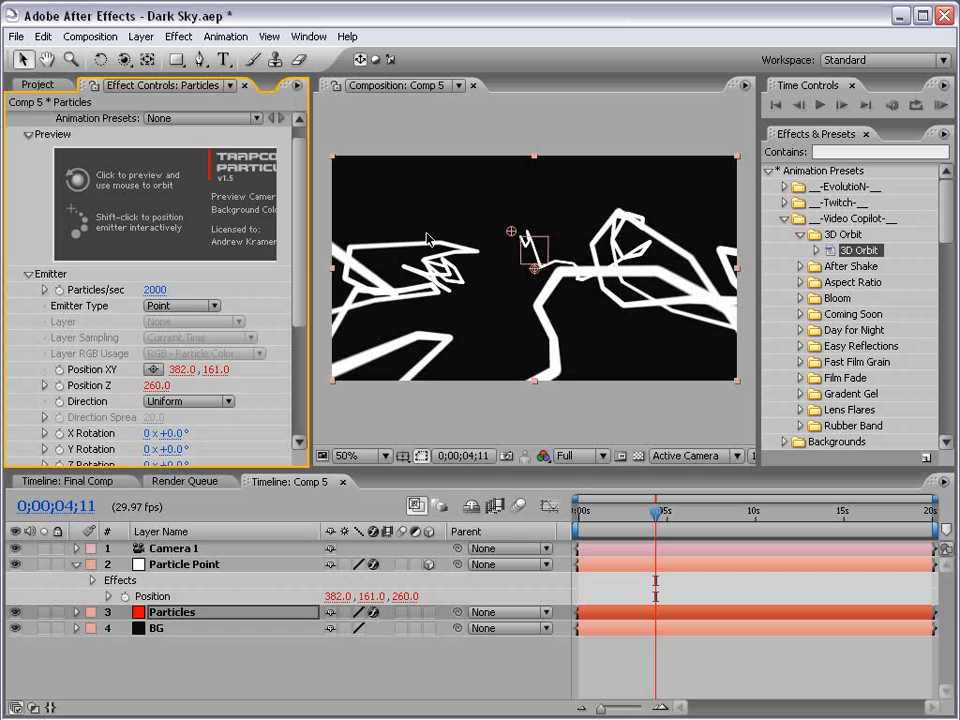
Set the particle Size to 2 in Particular's Particle section.
{"action": "left_click_drag", "start_coordinate": [299, 253], "coordinate": [295, 364]}
{"action": "left_click", "coordinate": [28, 378]}
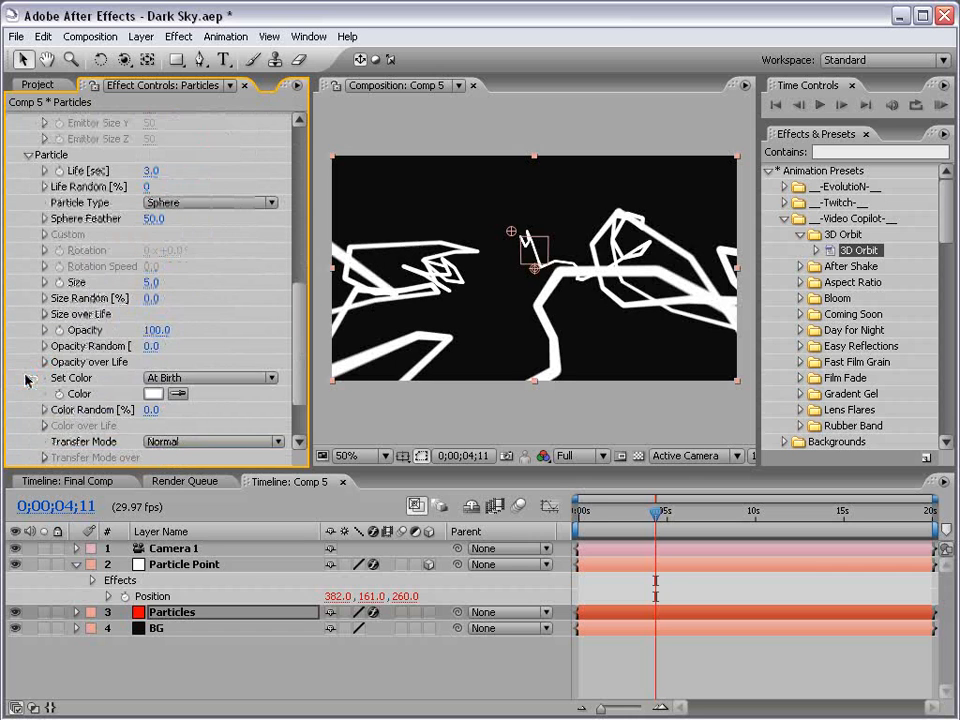
{"action": "left_click", "coordinate": [153, 285]}
{"action": "type", "text": "5"}
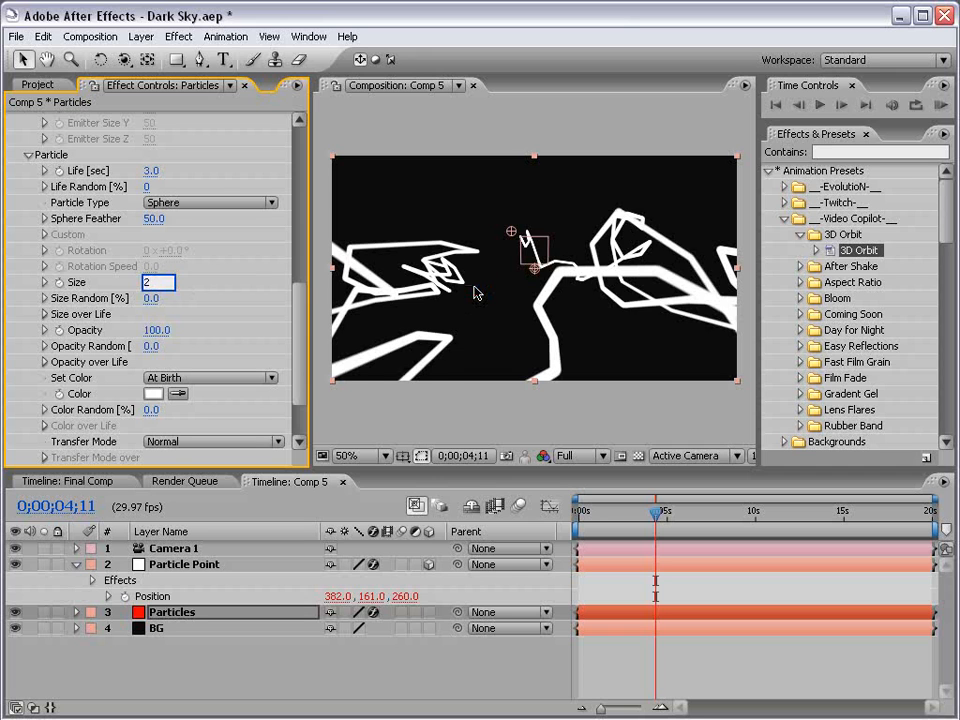
{"action": "key", "text": "Return"}
Open Physics > Air > Turbulence Field and set Affect Position to about 142.
{"action": "scroll", "coordinate": [296, 311], "scroll_direction": "down", "scroll_amount": 3}
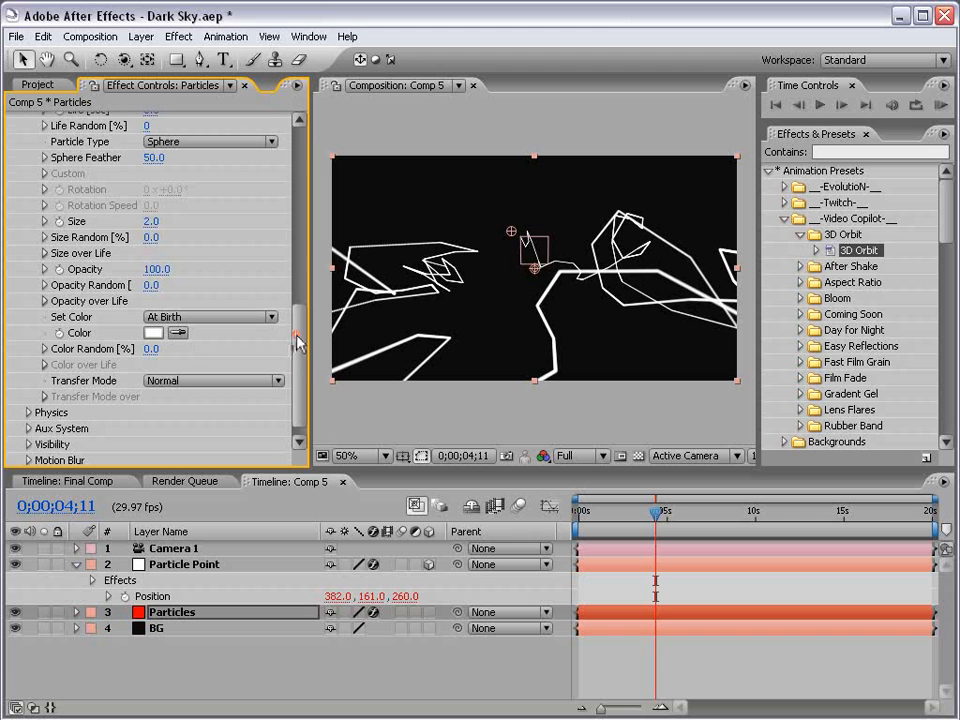
{"action": "scroll", "coordinate": [297, 336], "scroll_direction": "down", "scroll_amount": 1}
{"action": "left_click", "coordinate": [28, 395]}
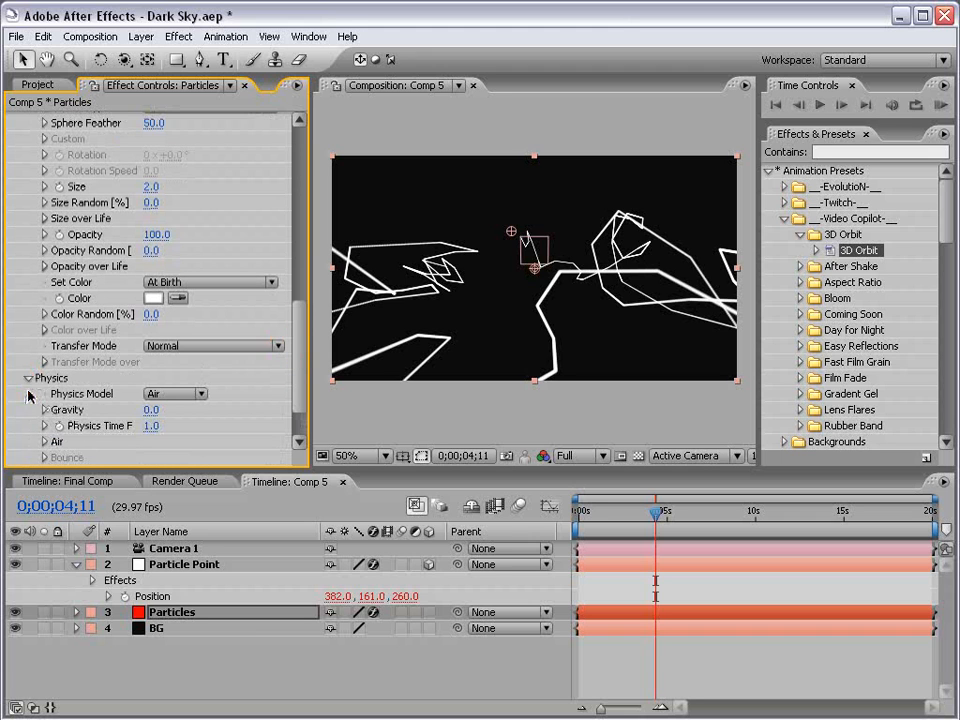
{"action": "scroll", "coordinate": [300, 345], "scroll_direction": "down", "scroll_amount": 3}
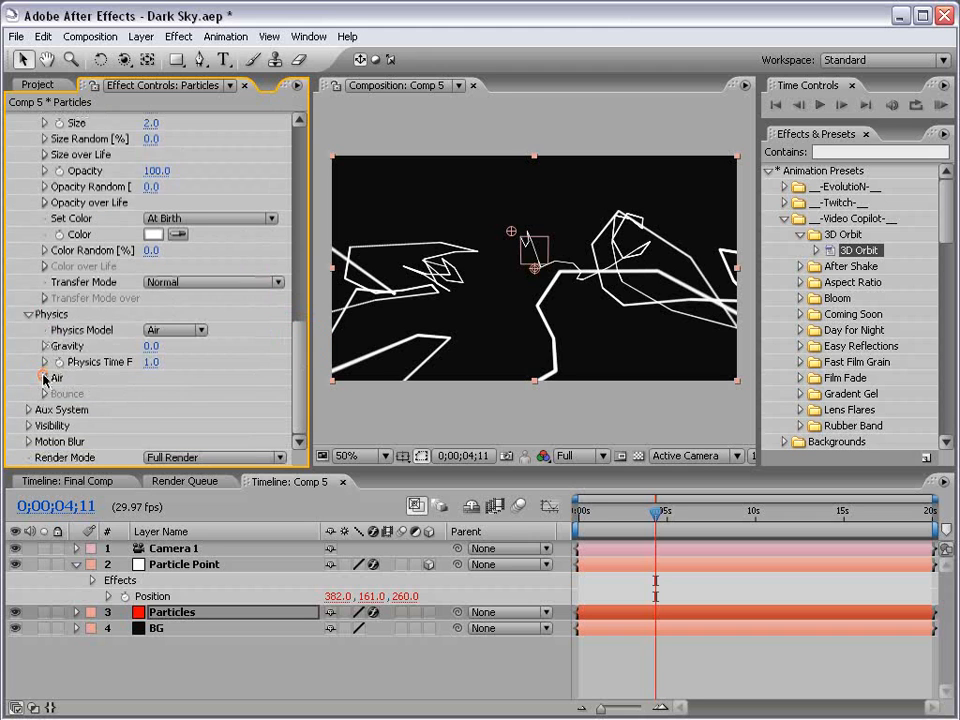
{"action": "left_click", "coordinate": [44, 378]}
{"action": "scroll", "coordinate": [303, 330], "scroll_direction": "down", "scroll_amount": 8}
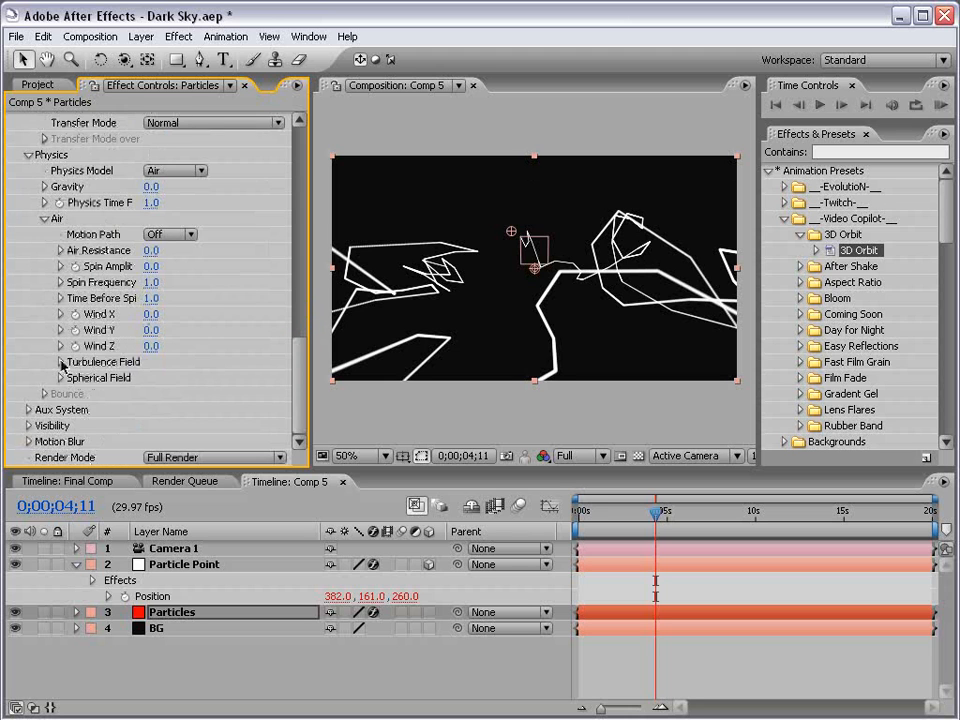
{"action": "left_click", "coordinate": [62, 364]}
{"action": "scroll", "coordinate": [305, 358], "scroll_direction": "down", "scroll_amount": 2}
{"action": "scroll", "coordinate": [305, 360], "scroll_direction": "down", "scroll_amount": 5}
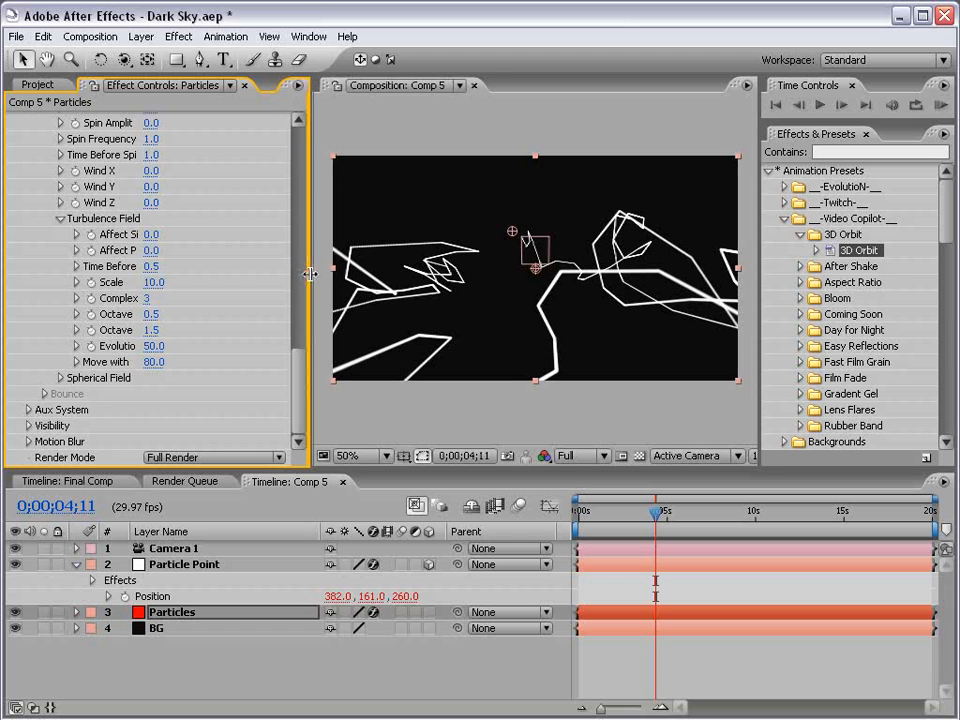
{"action": "left_click_drag", "start_coordinate": [310, 273], "coordinate": [343, 273]}
{"action": "left_click_drag", "start_coordinate": [174, 250], "coordinate": [296, 246]}
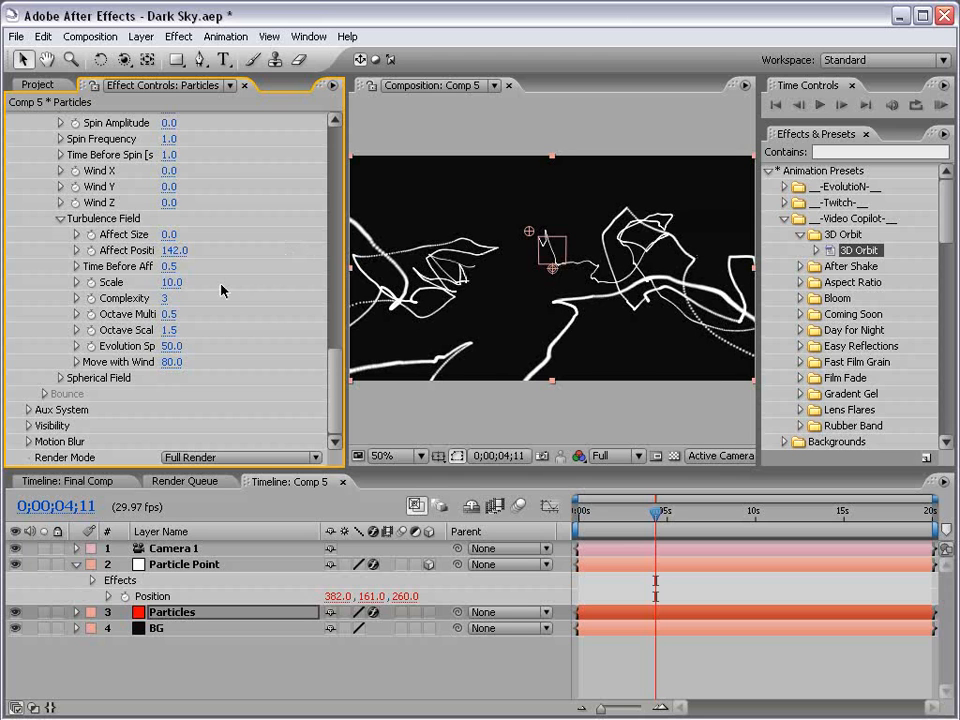
Set the Turbulence Field's Affect Size to 2.
{"action": "left_click", "coordinate": [169, 234]}
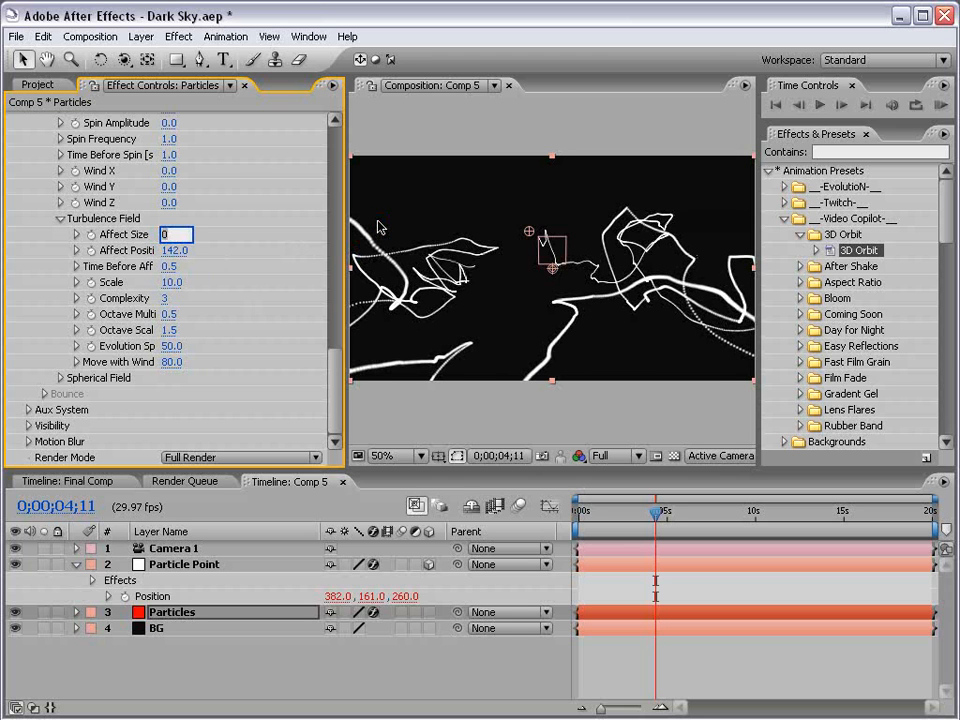
{"action": "type", "text": "10"}
{"action": "key", "text": "Return"}
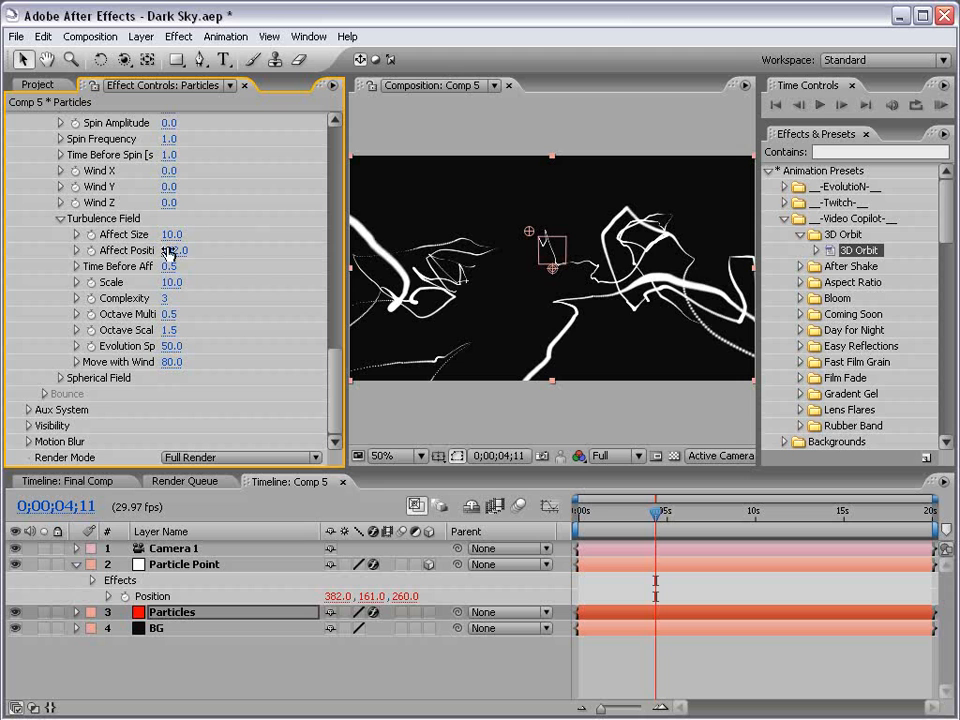
{"action": "left_click", "coordinate": [171, 234]}
{"action": "type", "text": "2"}
{"action": "key", "text": "Return"}
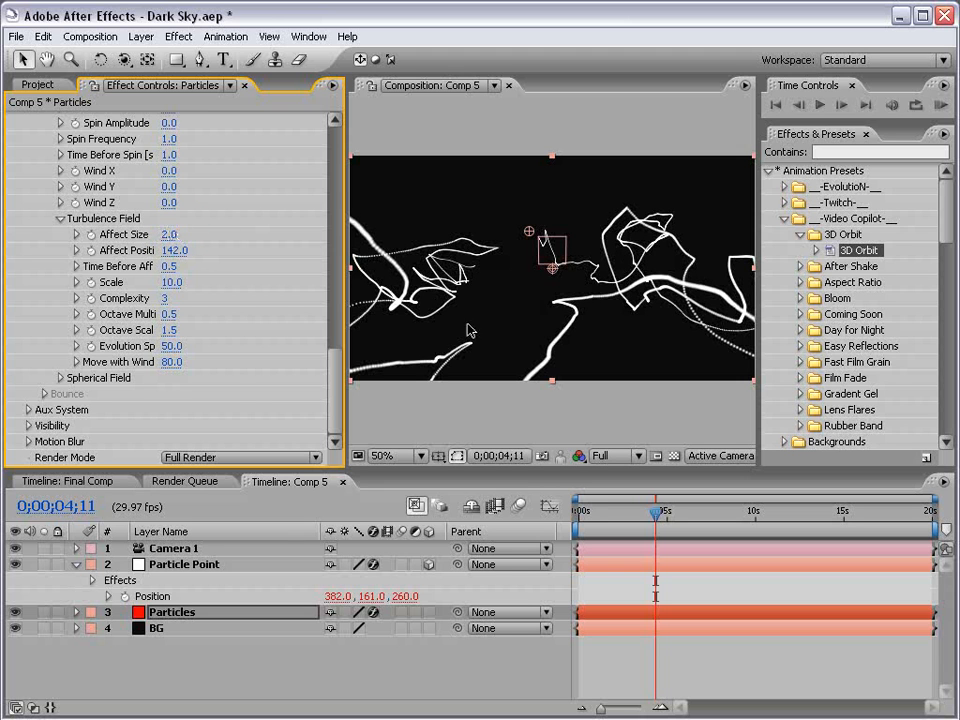
Set the Turbulence Field's Evolution Speed to 10.
{"action": "mouse_move", "coordinate": [655, 512]}
{"action": "left_mouse_down"}
{"action": "mouse_move", "coordinate": [607, 512]}
{"action": "mouse_move", "coordinate": [671, 512]}
{"action": "left_mouse_up"}
{"action": "left_click", "coordinate": [174, 346]}
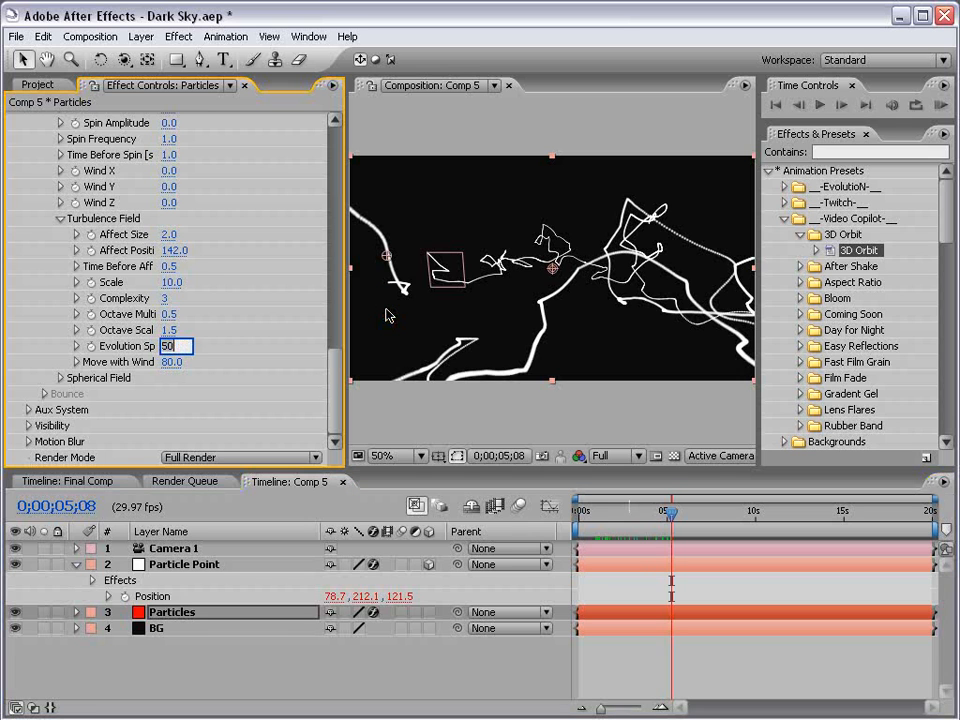
{"action": "type", "text": "10"}
{"action": "key", "text": "Return"}
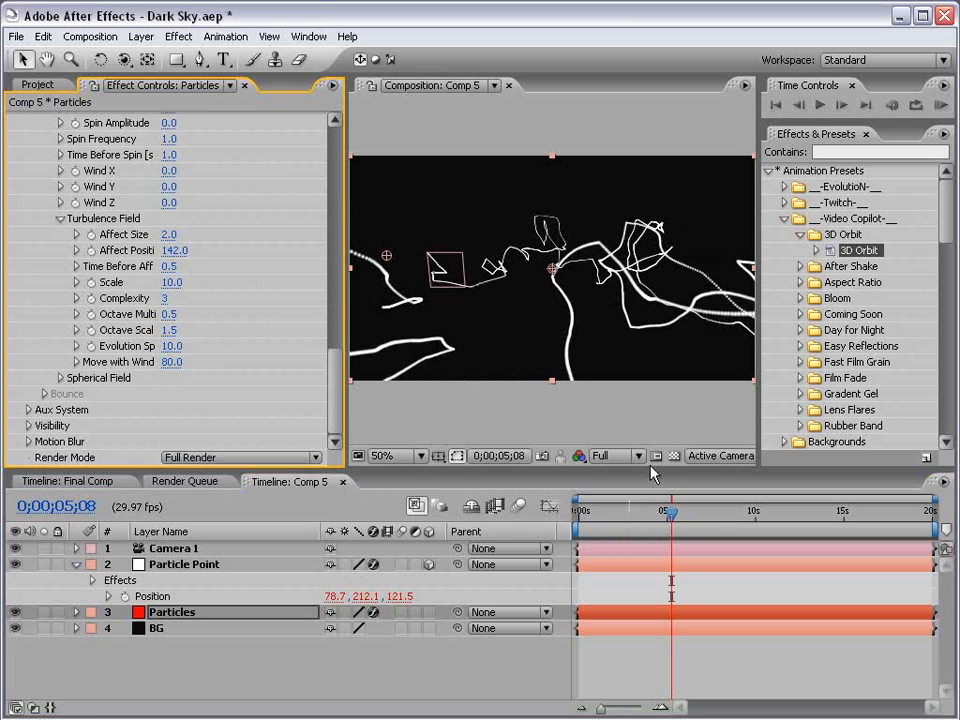
Scrub the timeline to preview the turbulent particle trails.
{"action": "left_click", "coordinate": [691, 522]}
{"action": "left_click_drag", "start_coordinate": [691, 522], "coordinate": [801, 522]}
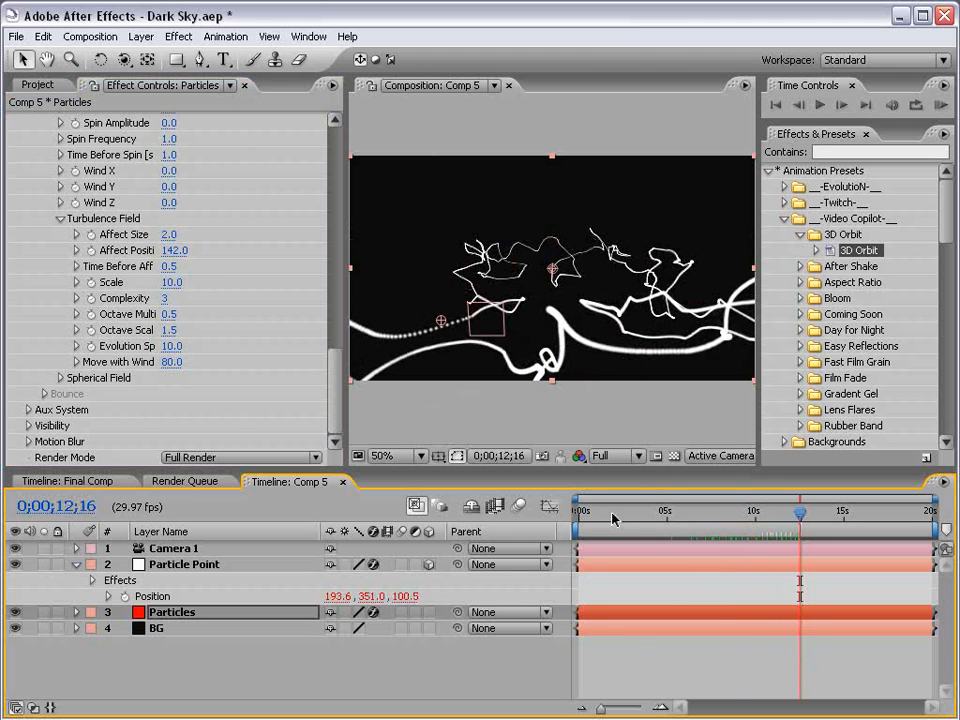
{"action": "left_click_drag", "start_coordinate": [613, 518], "coordinate": [785, 518]}
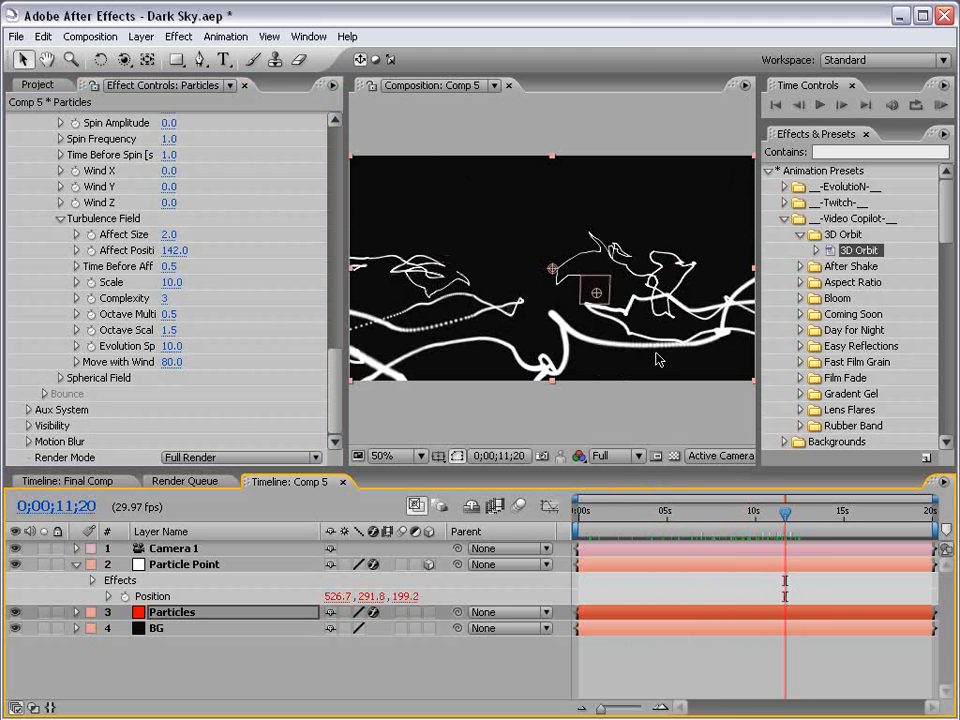
Set the particle Life to 20 seconds.
{"action": "left_click_drag", "start_coordinate": [336, 373], "coordinate": [349, 259]}
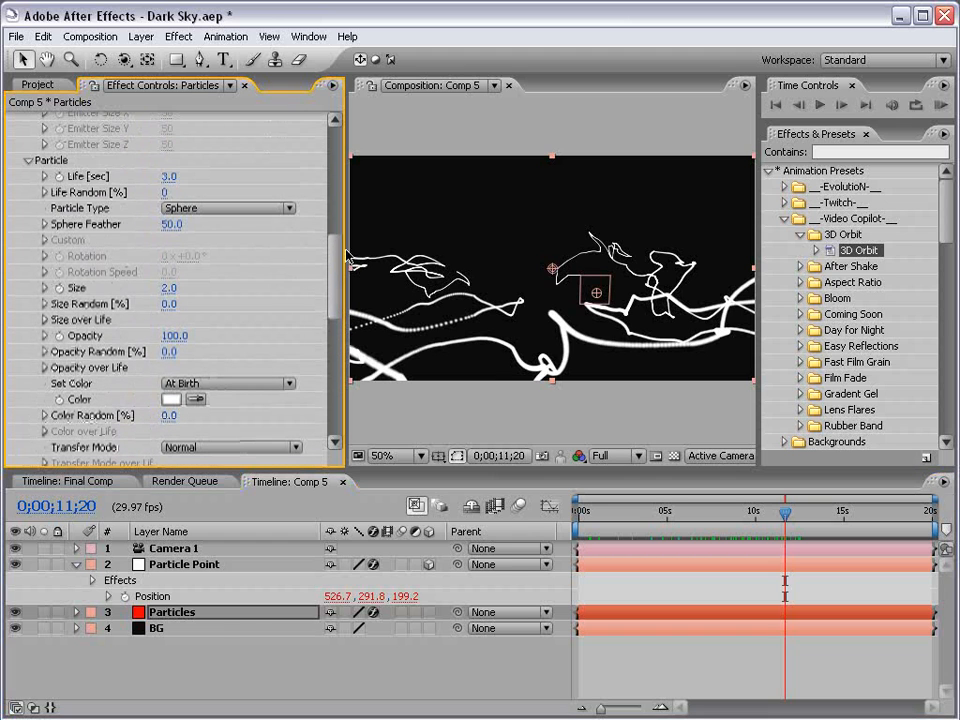
{"action": "left_click", "coordinate": [170, 176]}
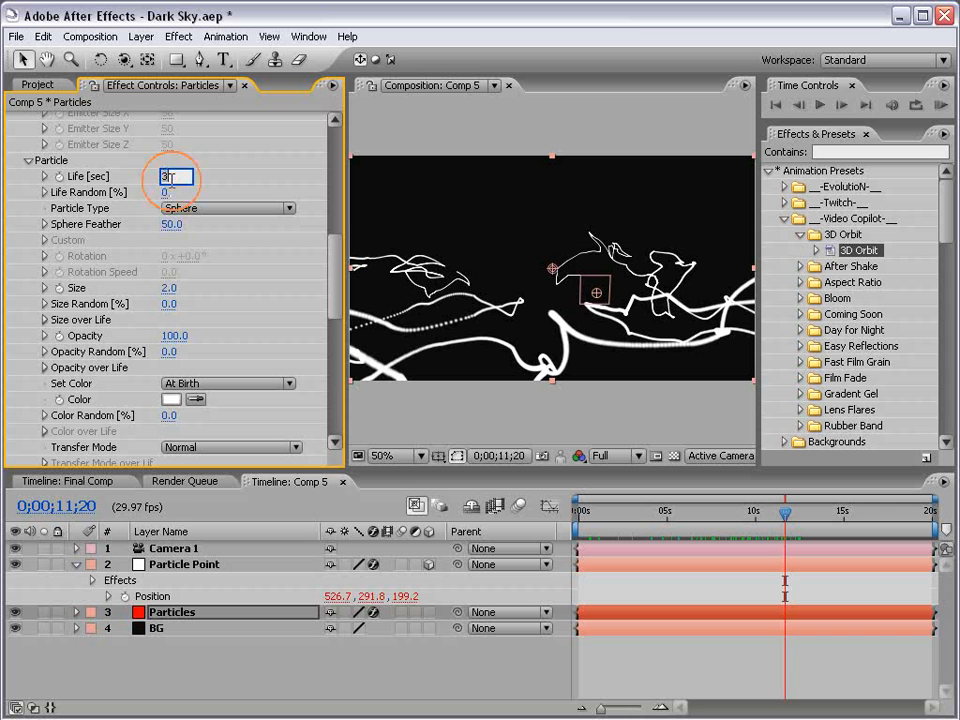
{"action": "type", "text": "20"}
{"action": "key", "text": "Return"}
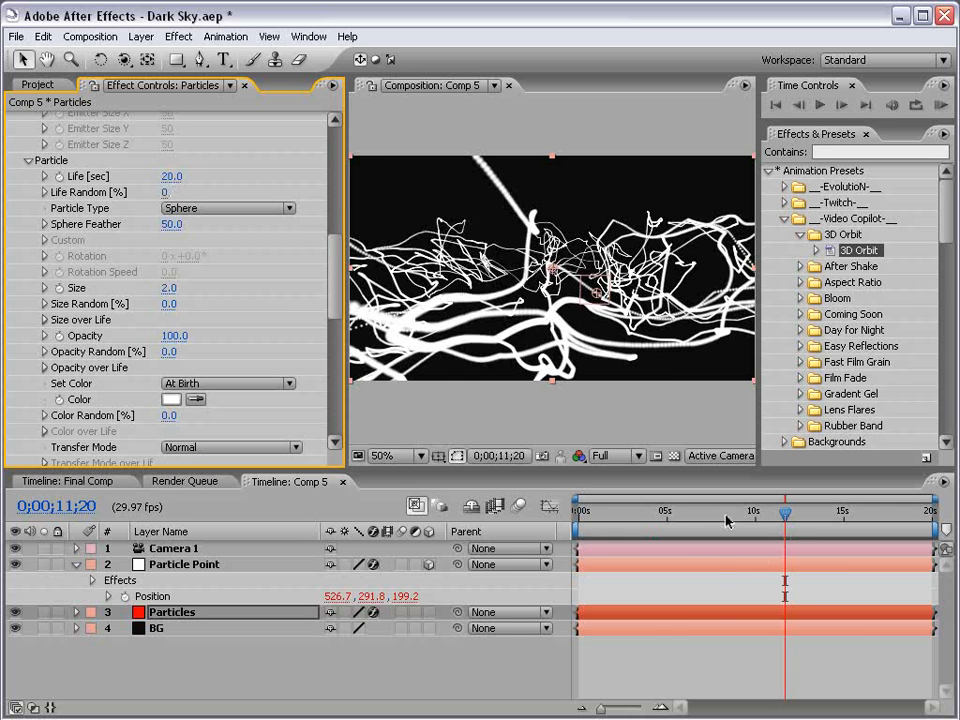
Switch the composition view to Top and scrub the timeline to inspect the emitter's path.
{"action": "mouse_move", "coordinate": [684, 512]}
{"action": "left_mouse_down"}
{"action": "mouse_move", "coordinate": [816, 513]}
{"action": "mouse_move", "coordinate": [683, 516]}
{"action": "left_mouse_up"}
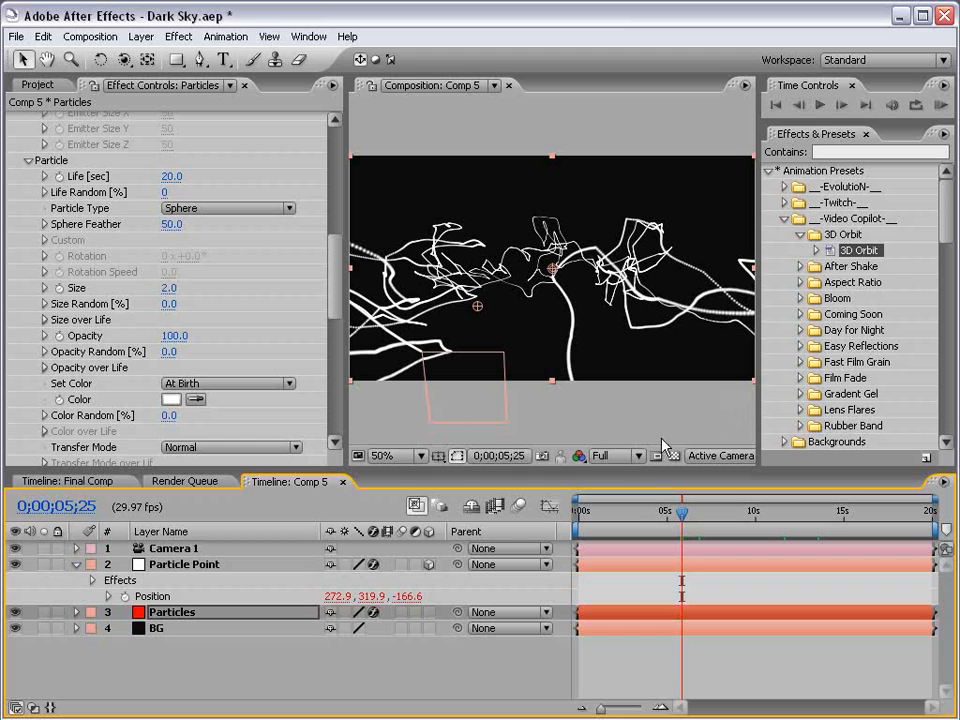
{"action": "left_click", "coordinate": [695, 456]}
{"action": "left_click", "coordinate": [711, 555]}
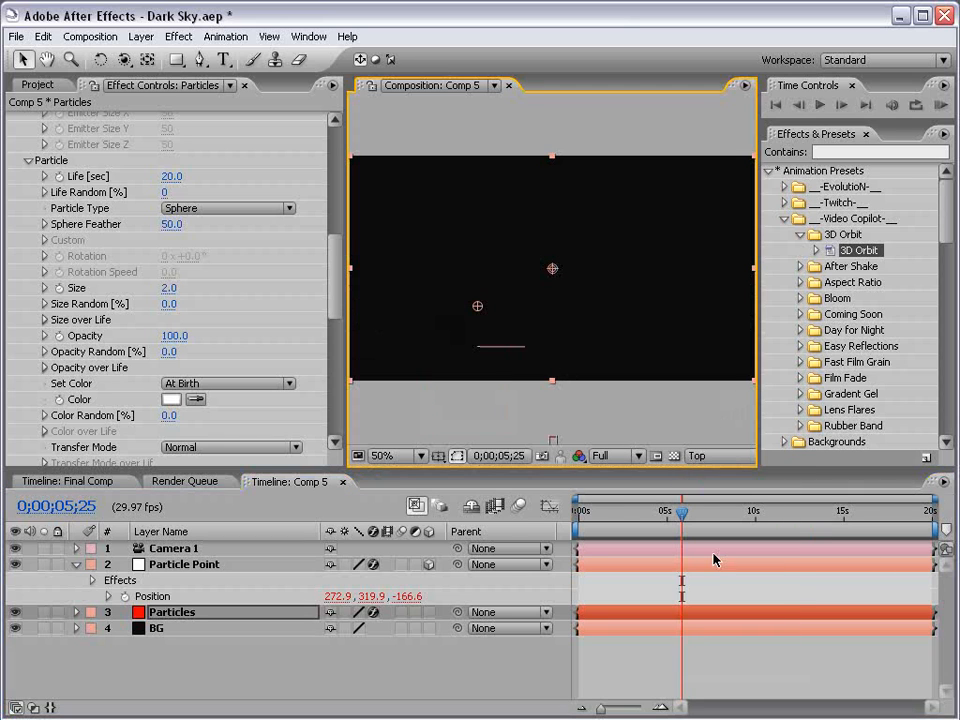
{"action": "mouse_move", "coordinate": [650, 523]}
{"action": "left_mouse_down"}
{"action": "mouse_move", "coordinate": [576, 523]}
{"action": "mouse_move", "coordinate": [643, 511]}
{"action": "left_mouse_up"}
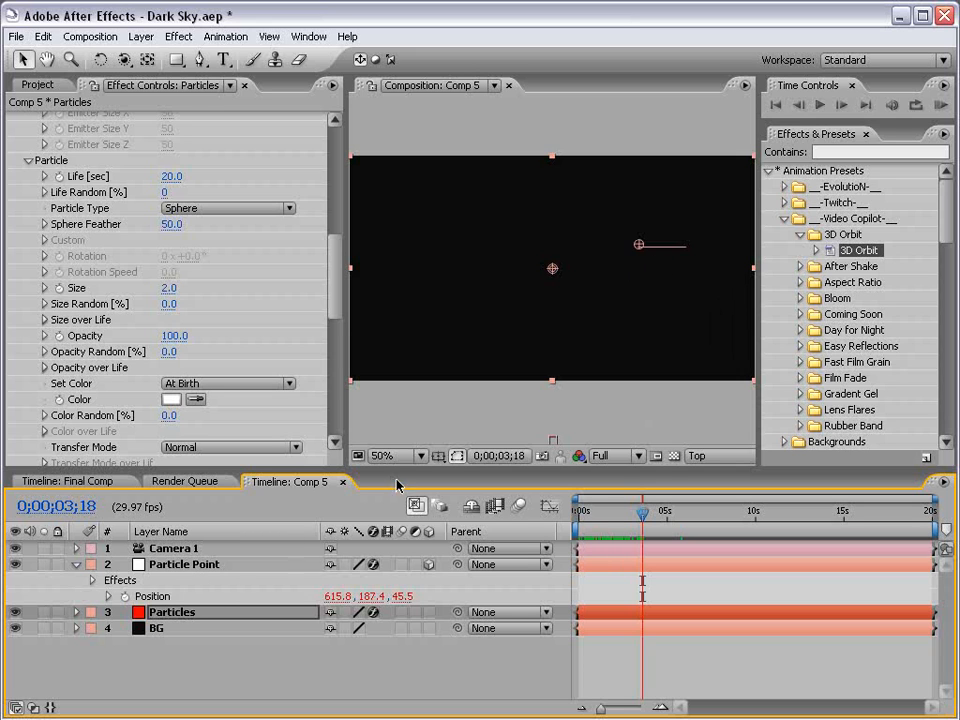
Keyframe Particles/sec at 2000 on frame 0;00;03;18 and set it to 0 on the next frame.
{"action": "left_click", "coordinate": [168, 608]}
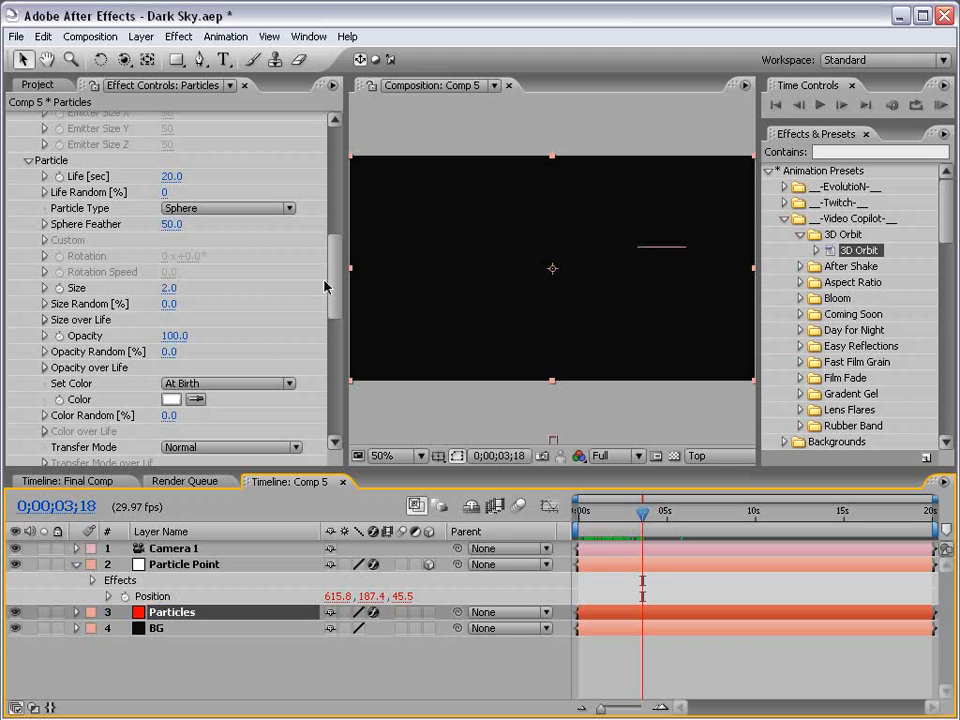
{"action": "left_click_drag", "start_coordinate": [334, 287], "coordinate": [333, 180]}
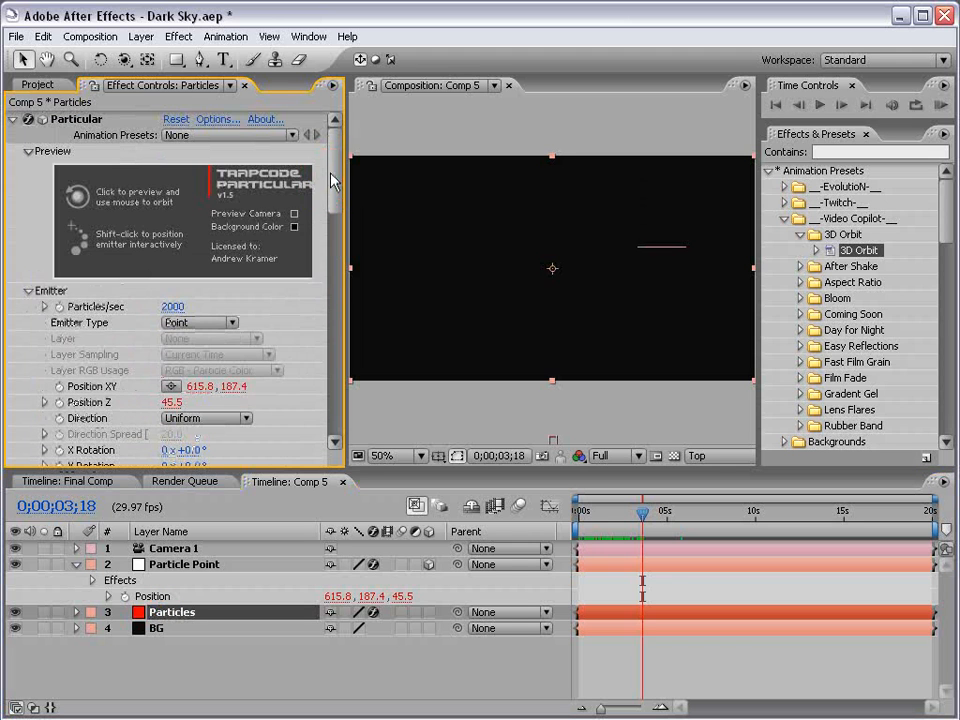
{"action": "left_click", "coordinate": [57, 310]}
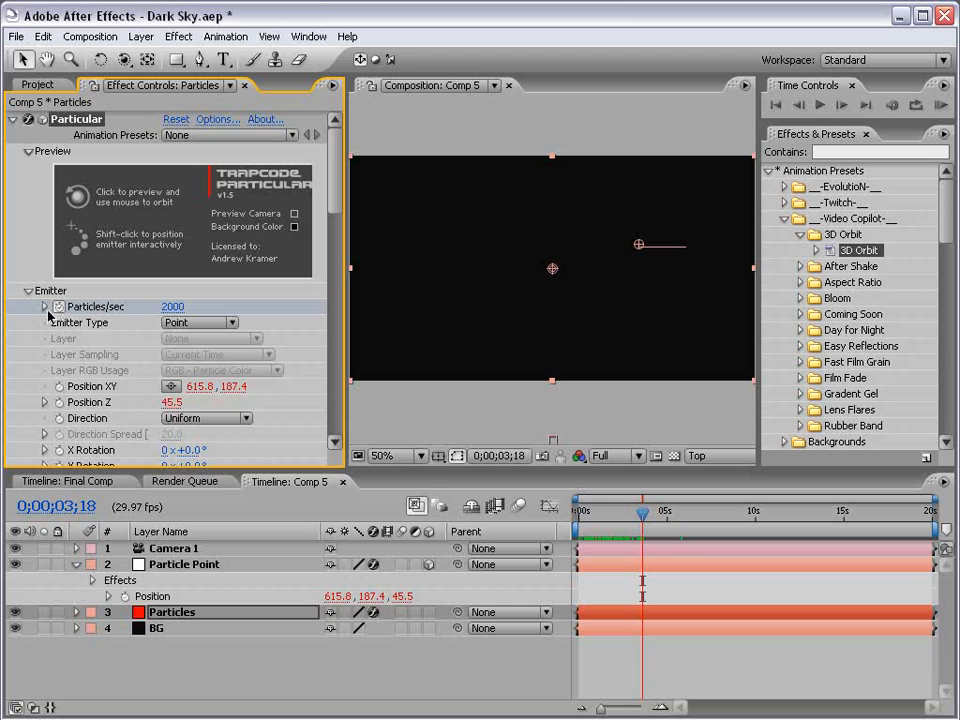
{"action": "left_click_drag", "start_coordinate": [643, 517], "coordinate": [643, 518]}
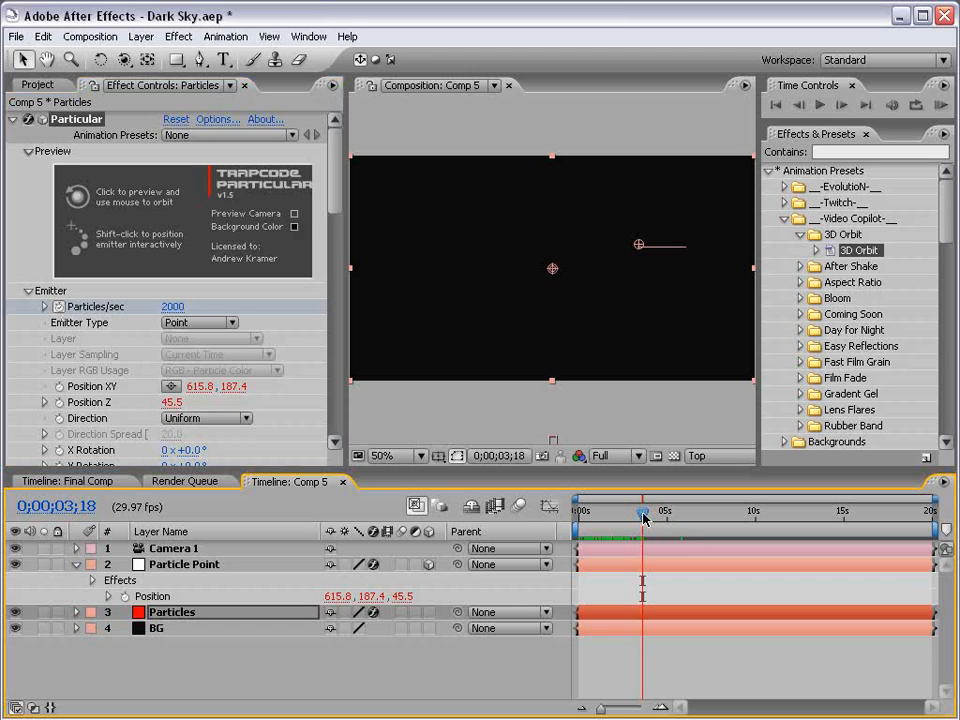
{"action": "key", "text": "equal"}
{"action": "key", "text": "equal"}
{"action": "key", "text": "equal"}
{"action": "key", "text": "equal"}
{"action": "key", "text": "equal"}
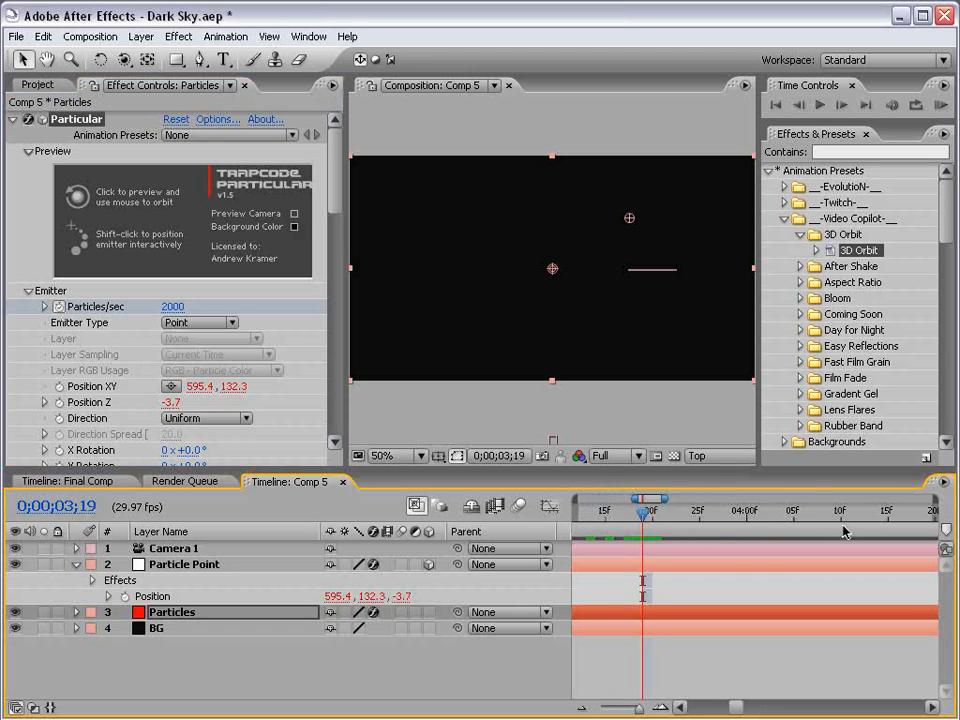
{"action": "key", "text": "Page_Up"}
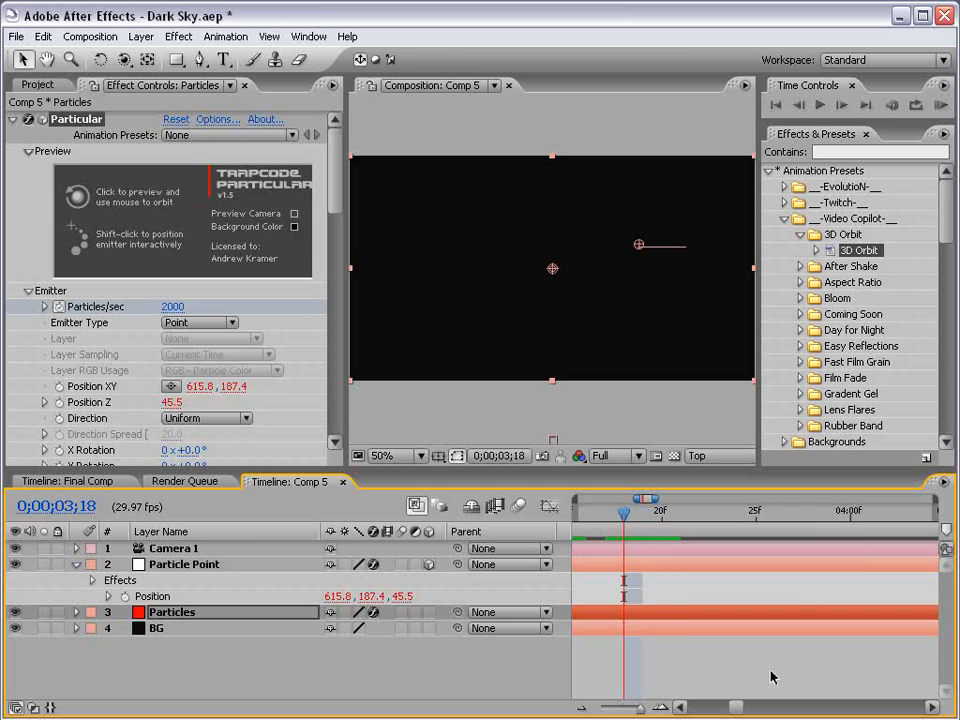
{"action": "key", "text": "Page_Down"}
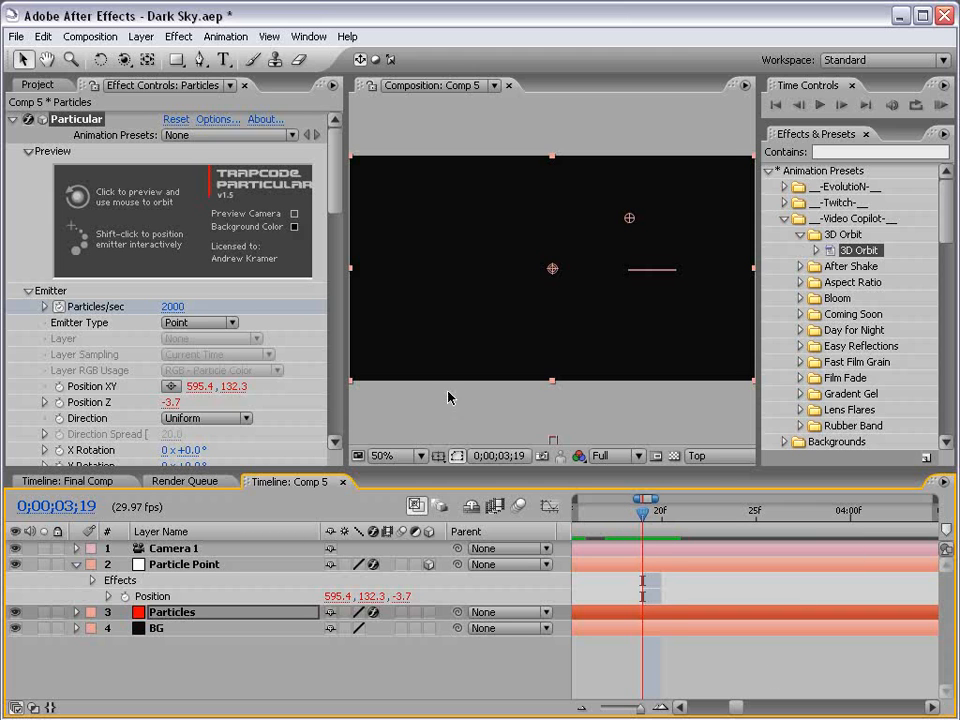
{"action": "left_click", "coordinate": [175, 307]}
{"action": "type", "text": "0"}
{"action": "key", "text": "Return"}
{"action": "key", "text": "u"}
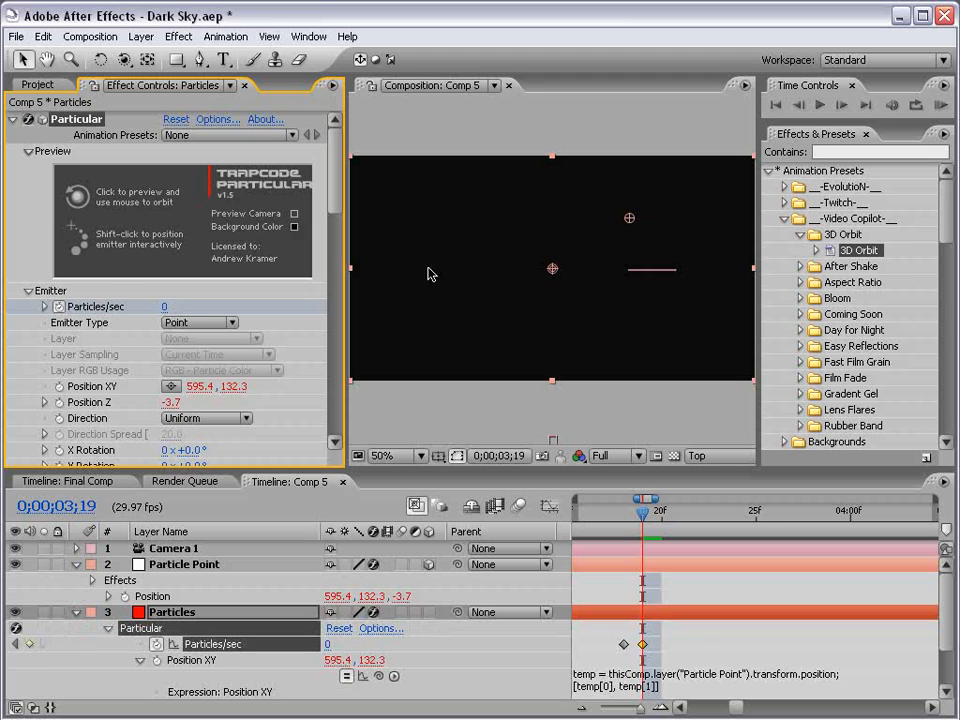
Return to the Active Camera view and scrub the timeline to preview the trails.
{"action": "key", "text": "h"}
{"action": "left_click_drag", "start_coordinate": [651, 650], "coordinate": [664, 608]}
{"action": "left_click_drag", "start_coordinate": [618, 520], "coordinate": [751, 527]}
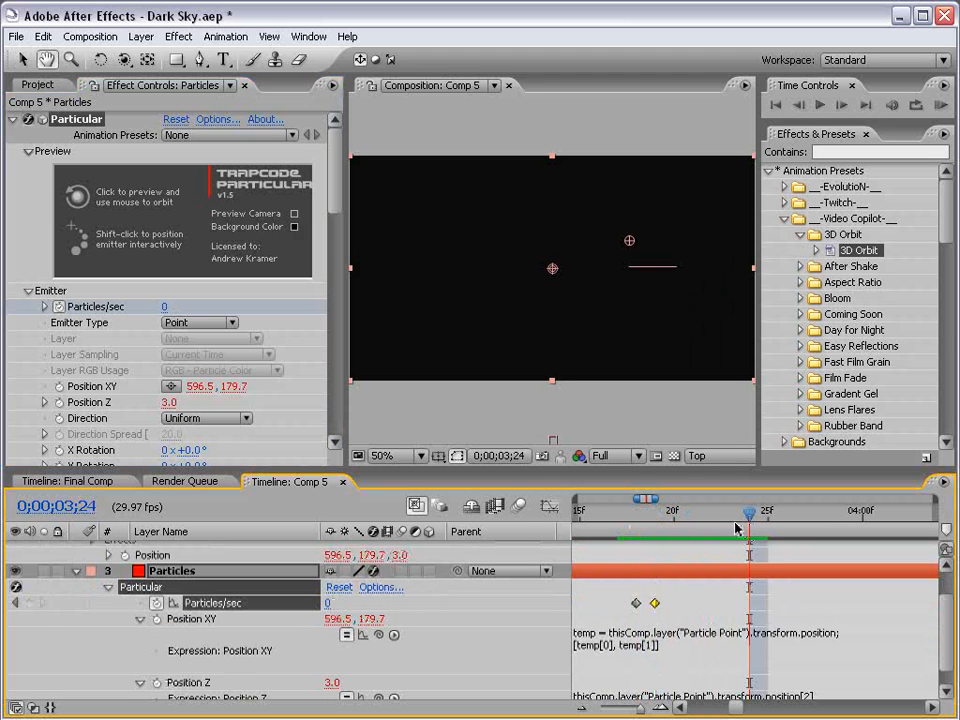
{"action": "key", "text": "v"}
{"action": "left_click", "coordinate": [711, 458]}
{"action": "left_click", "coordinate": [711, 472]}
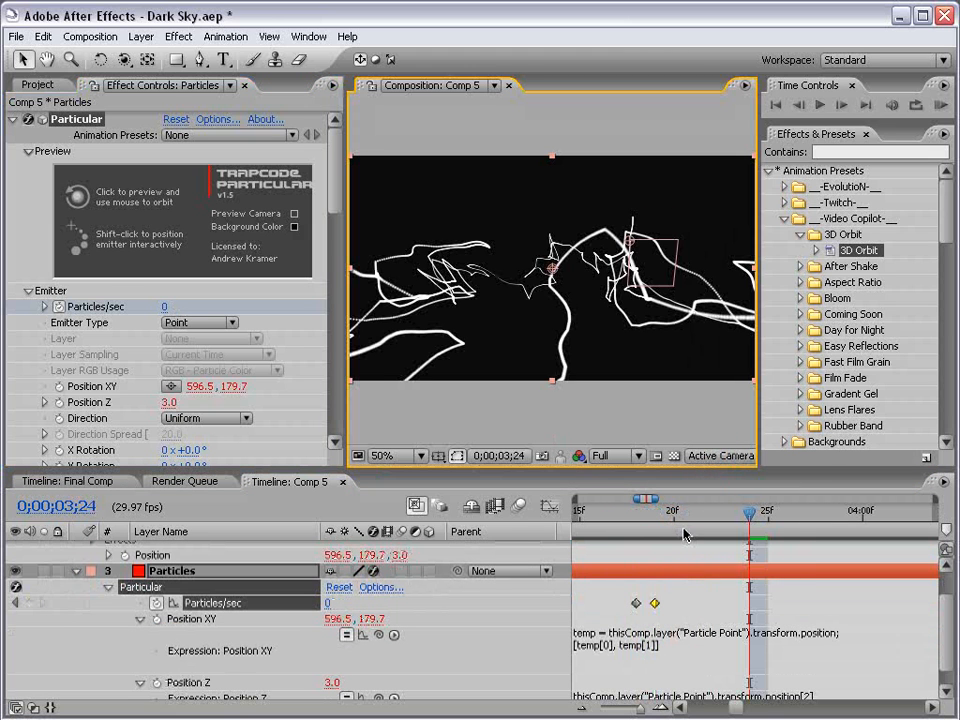
{"action": "key", "text": "minus"}
{"action": "key", "text": "minus"}
{"action": "key", "text": "minus"}
{"action": "key", "text": "minus"}
{"action": "left_click_drag", "start_coordinate": [609, 525], "coordinate": [740, 524]}
{"action": "scroll", "coordinate": [181, 585], "scroll_direction": "up", "scroll_amount": 2}
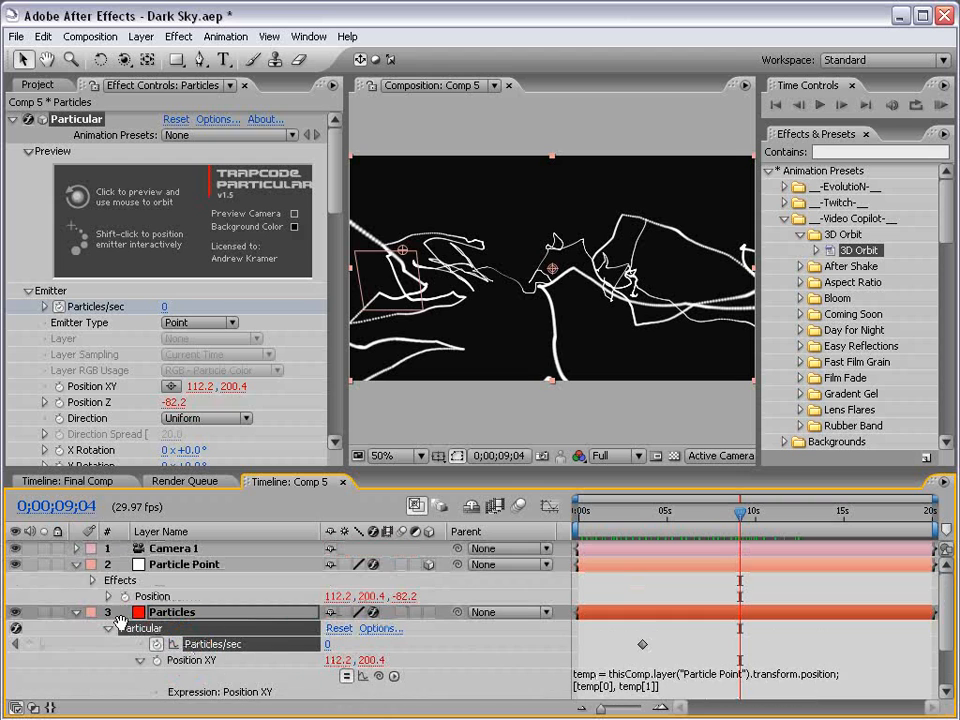
Collapse the expanded layers and hide the Particle Point layer.
{"action": "left_click", "coordinate": [76, 564]}
{"action": "left_click", "coordinate": [75, 581]}
{"action": "left_click", "coordinate": [85, 645]}
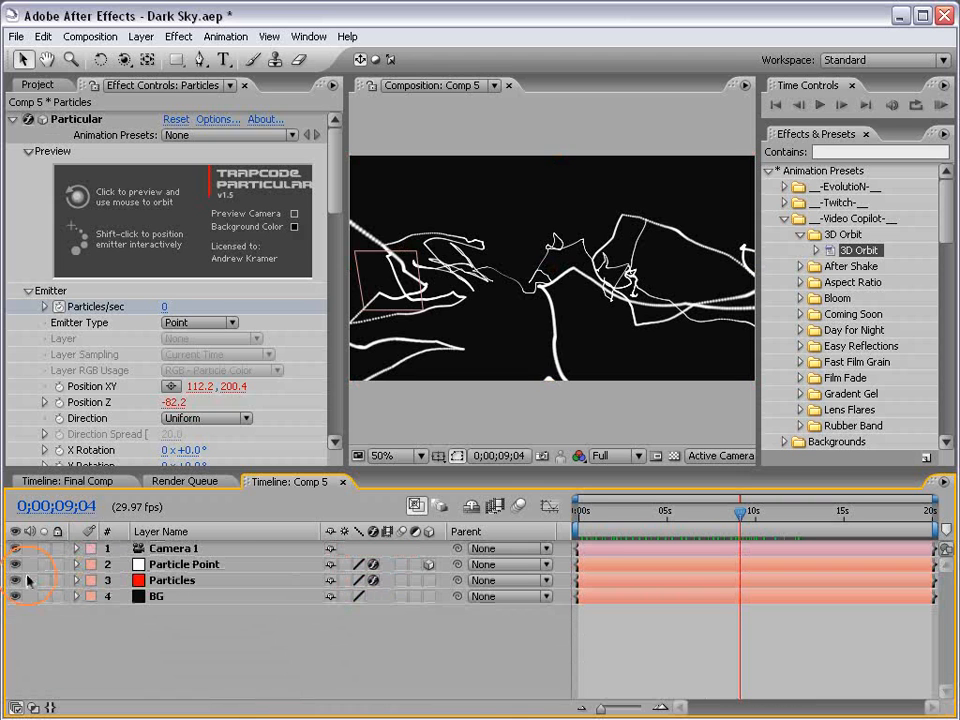
{"action": "left_click", "coordinate": [16, 564]}
{"action": "left_click_drag", "start_coordinate": [637, 512], "coordinate": [822, 529]}
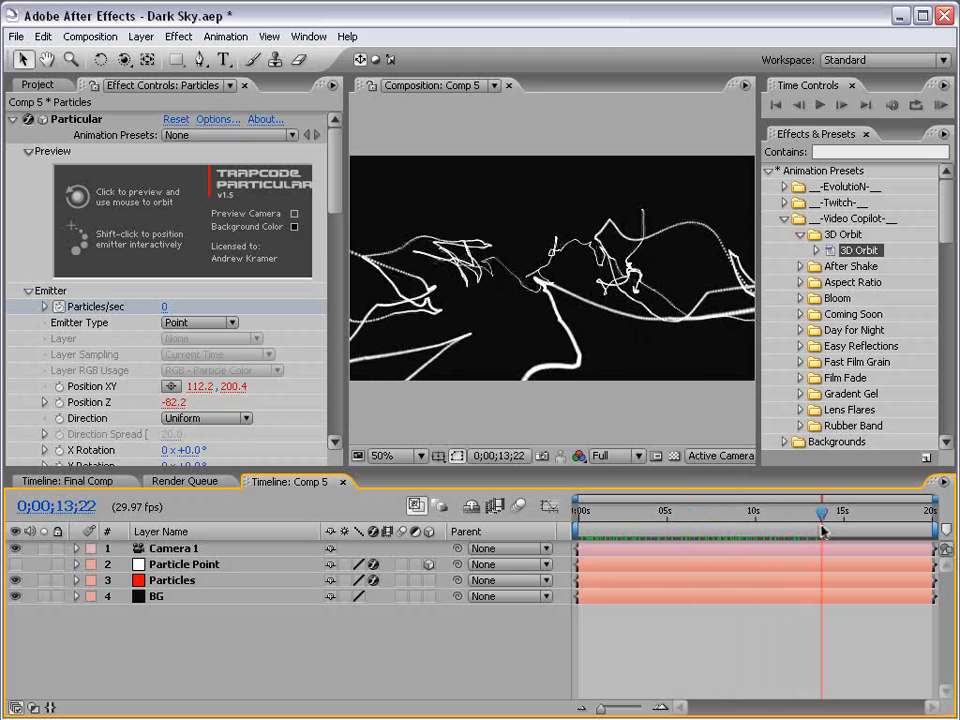
Try to orbit the camera in the composition view.
{"action": "key", "text": "c"}
{"action": "mouse_move", "coordinate": [637, 268]}
{"action": "left_mouse_down"}
{"action": "mouse_move", "coordinate": [593, 339]}
{"action": "mouse_move", "coordinate": [422, 343]}
{"action": "mouse_move", "coordinate": [581, 355]}
{"action": "mouse_move", "coordinate": [544, 364]}
{"action": "left_mouse_up"}
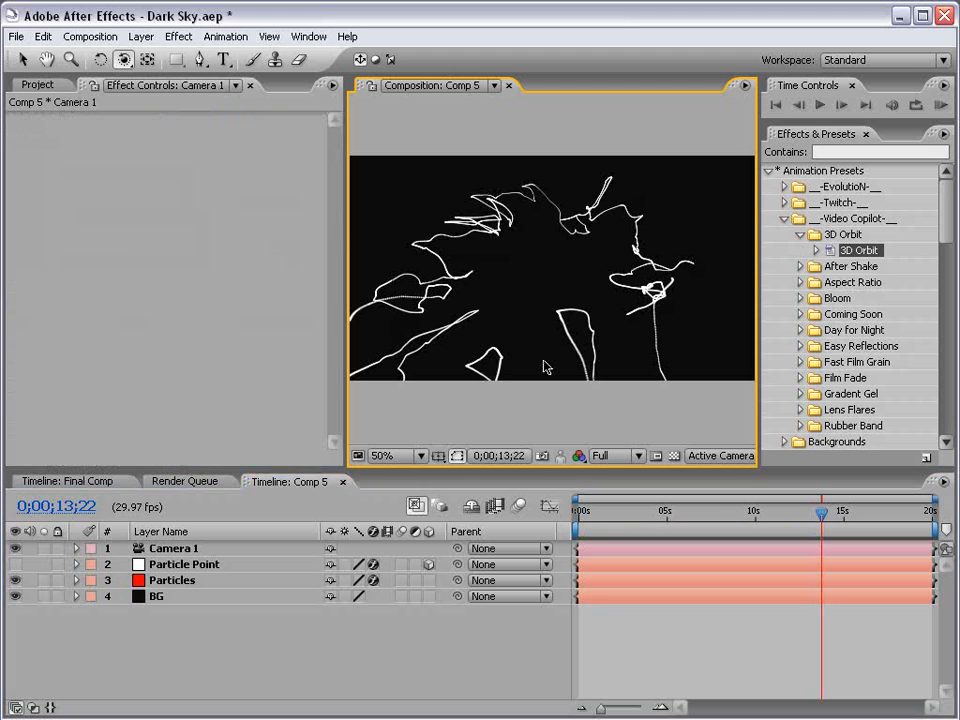
Set the Particles layer's particle Color to a light purple.
{"action": "left_click", "coordinate": [172, 582]}
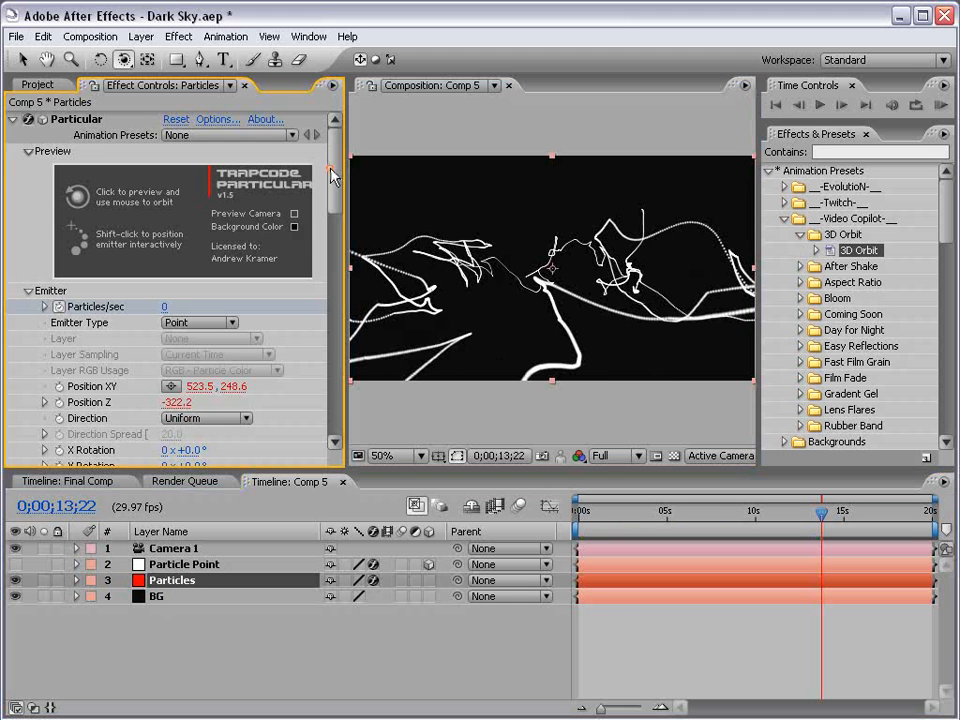
{"action": "left_click_drag", "start_coordinate": [332, 178], "coordinate": [333, 307]}
{"action": "left_click", "coordinate": [171, 299]}
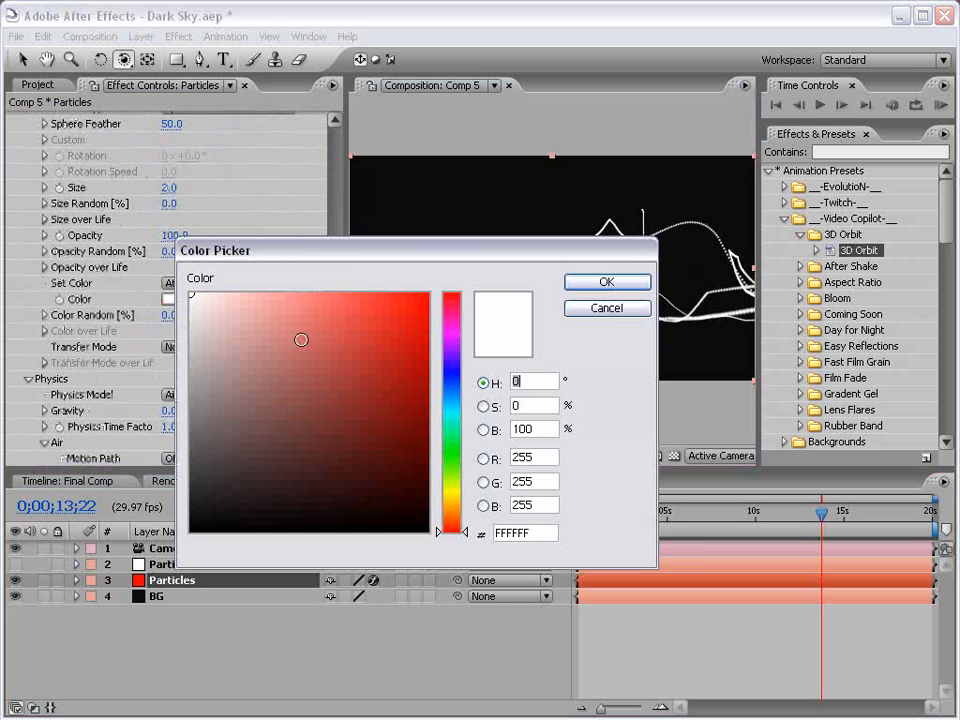
{"action": "left_click_drag", "start_coordinate": [455, 381], "coordinate": [450, 360]}
{"action": "mouse_move", "coordinate": [281, 296]}
{"action": "left_mouse_down"}
{"action": "mouse_move", "coordinate": [298, 281]}
{"action": "mouse_move", "coordinate": [337, 279]}
{"action": "mouse_move", "coordinate": [325, 280]}
{"action": "left_mouse_up"}
{"action": "left_click", "coordinate": [606, 281]}
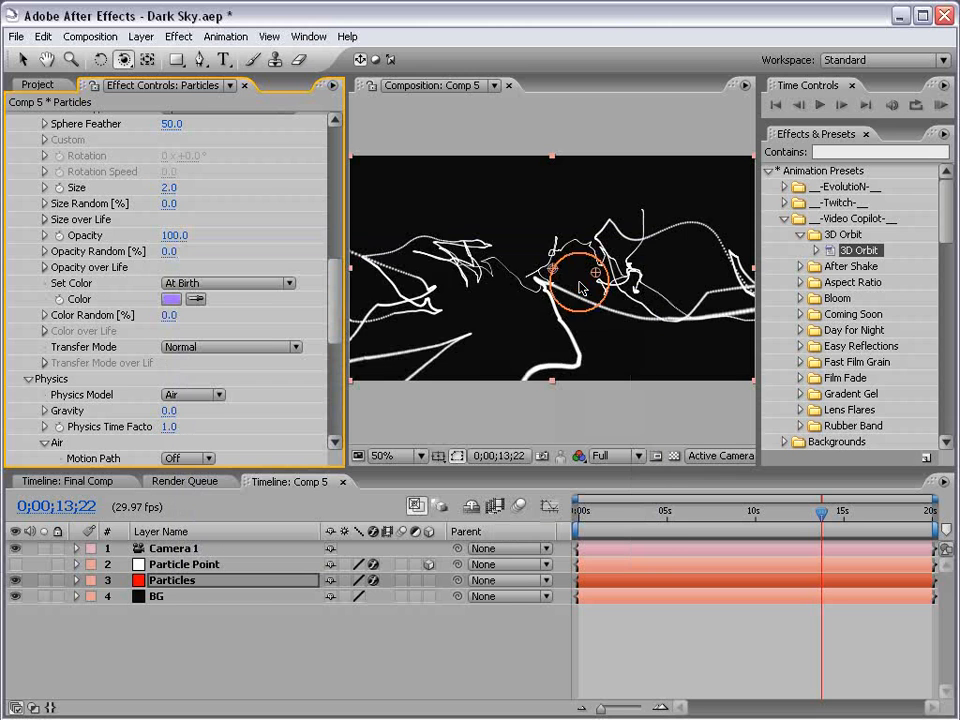
Set the particle Transfer Mode to Add and the Color to H 260, S 70, B 80.
{"action": "left_click", "coordinate": [180, 346]}
{"action": "left_click", "coordinate": [201, 366]}
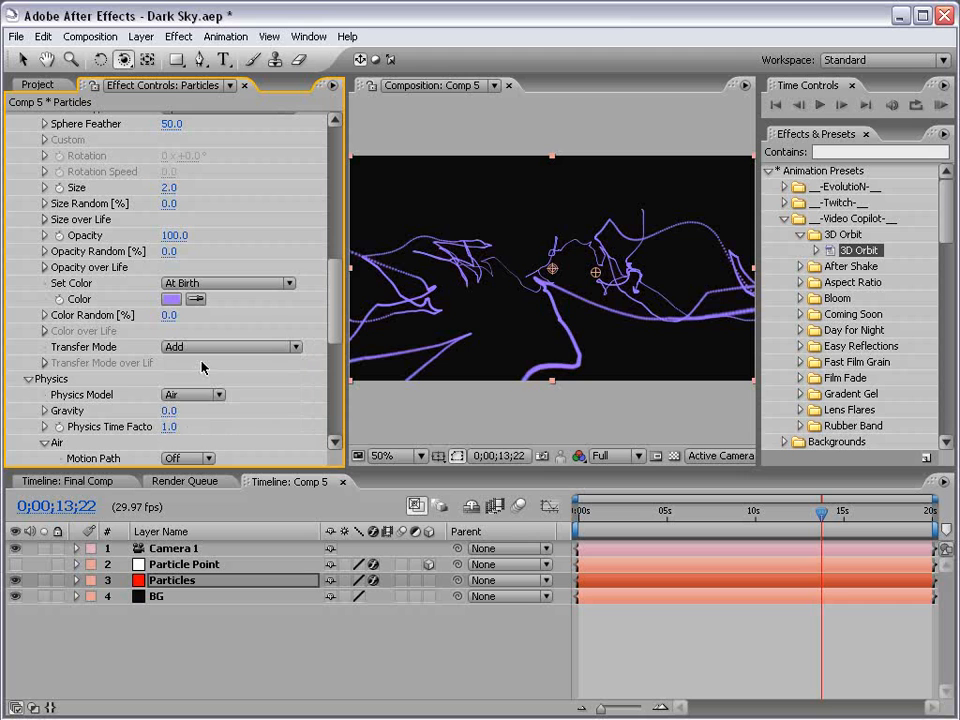
{"action": "left_click", "coordinate": [171, 299]}
{"action": "left_click_drag", "start_coordinate": [407, 332], "coordinate": [358, 339]}
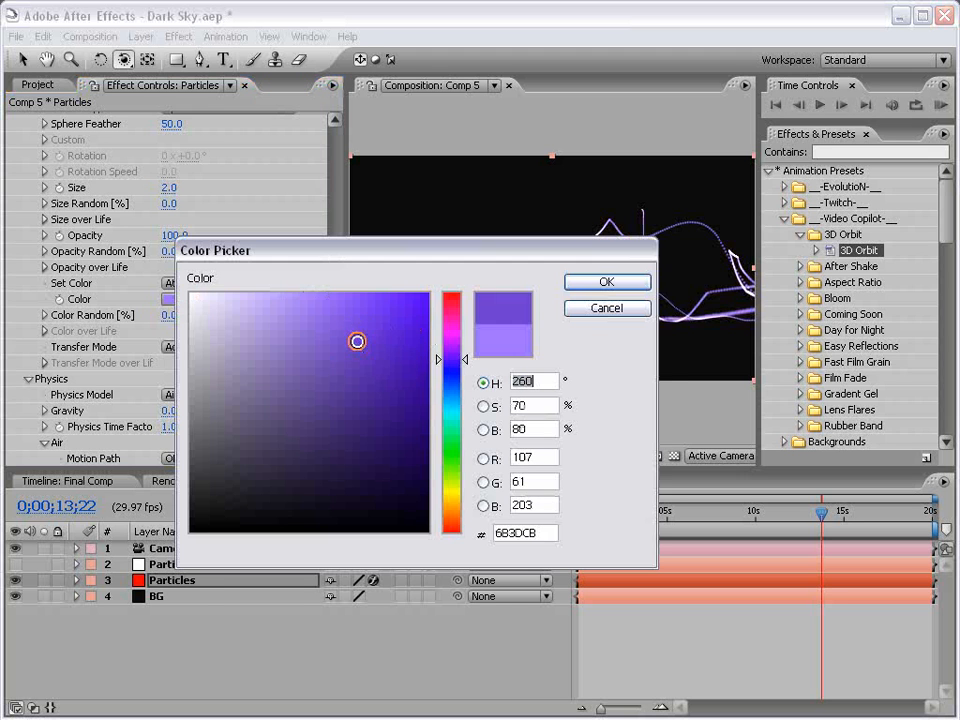
{"action": "left_click", "coordinate": [606, 281]}
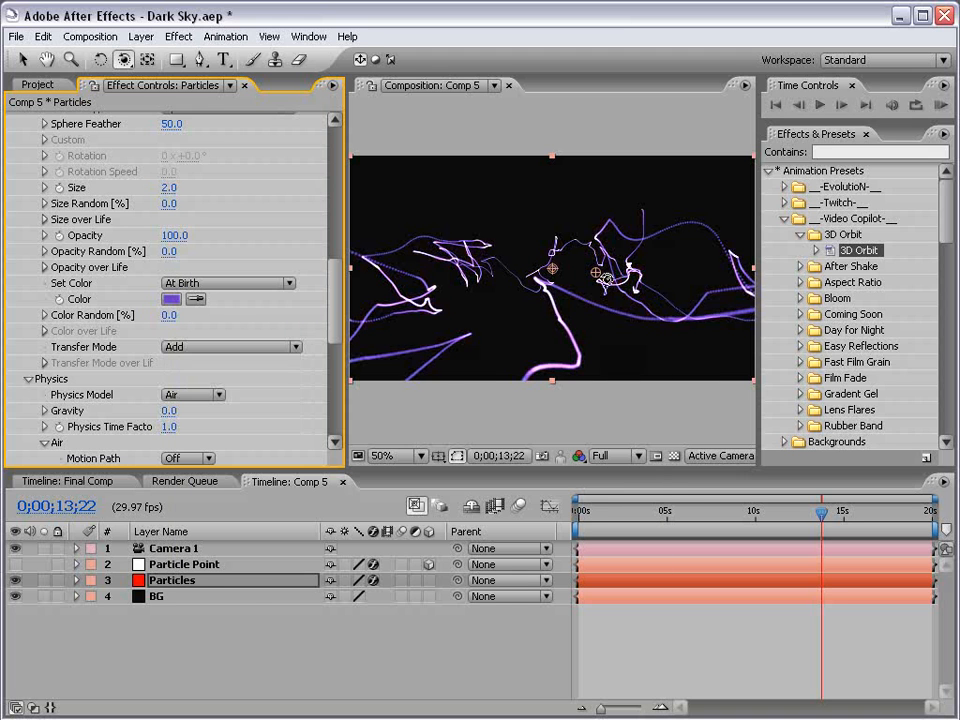
Save the project.
{"action": "left_click", "coordinate": [707, 658]}
{"action": "key", "text": "ctrl+s"}
Set the composition preview resolution to Half.
{"action": "key", "text": "h"}
{"action": "left_click_drag", "start_coordinate": [401, 289], "coordinate": [495, 283]}
{"action": "scroll", "coordinate": [484, 302], "scroll_direction": "up", "scroll_amount": 1}
{"action": "left_click_drag", "start_coordinate": [622, 316], "coordinate": [546, 306]}
{"action": "scroll", "coordinate": [560, 262], "scroll_direction": "down", "scroll_amount": 1}
{"action": "key", "text": "v"}
{"action": "left_click", "coordinate": [605, 455]}
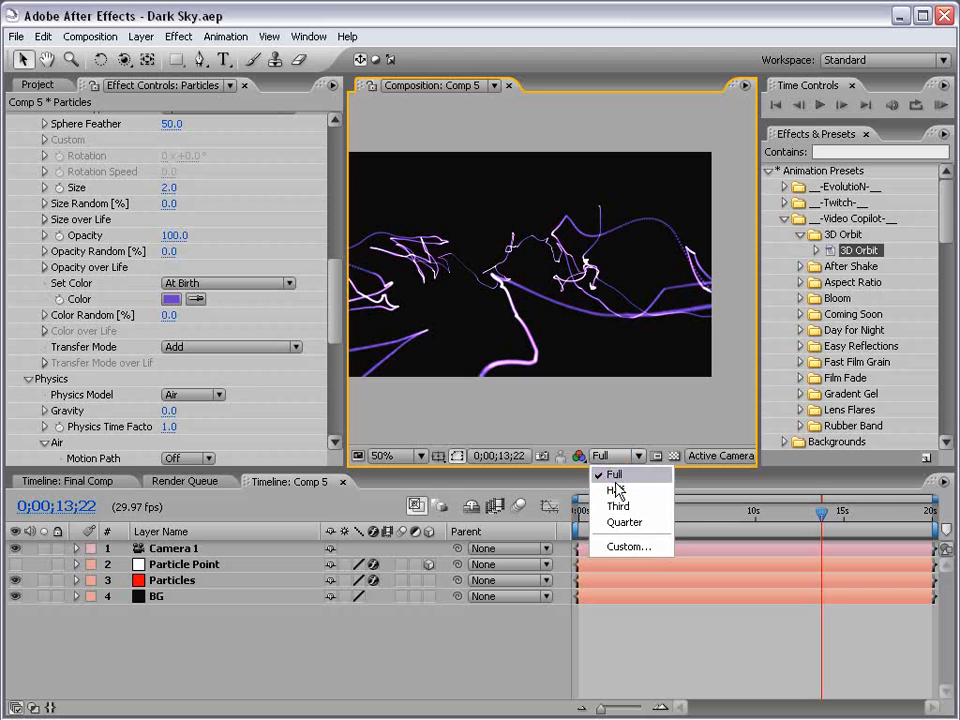
{"action": "left_click", "coordinate": [616, 479]}
{"action": "left_click", "coordinate": [612, 456]}
{"action": "left_click", "coordinate": [619, 489]}
{"action": "left_click", "coordinate": [679, 619]}
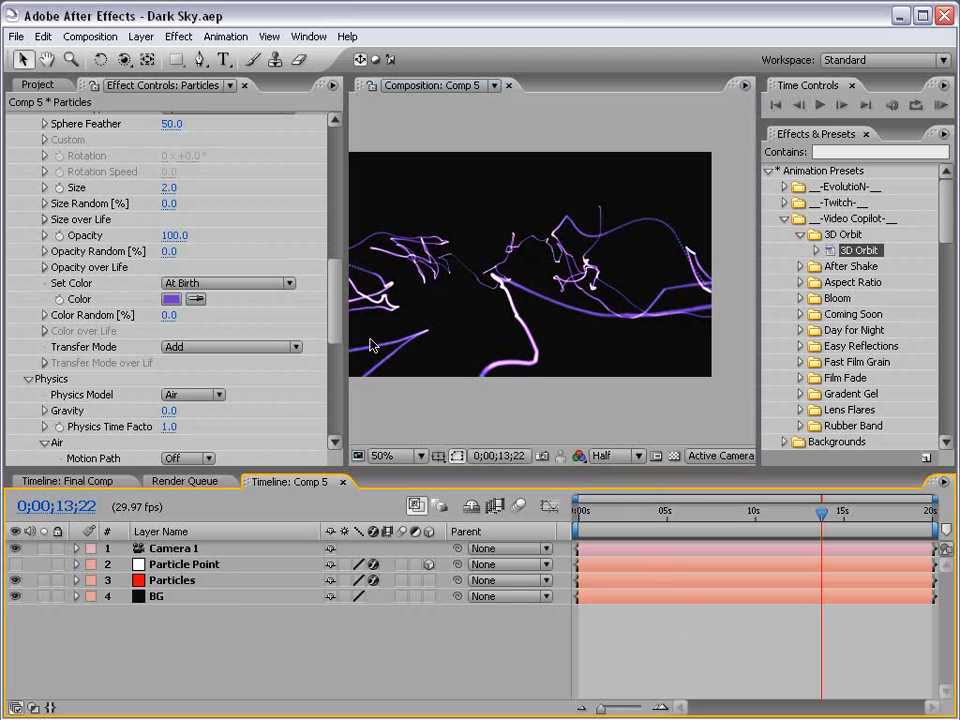
Collapse the Particular effect and duplicate the Particles layer.
{"action": "scroll", "coordinate": [322, 240], "scroll_direction": "up", "scroll_amount": 6}
{"action": "scroll", "coordinate": [322, 240], "scroll_direction": "up", "scroll_amount": 5}
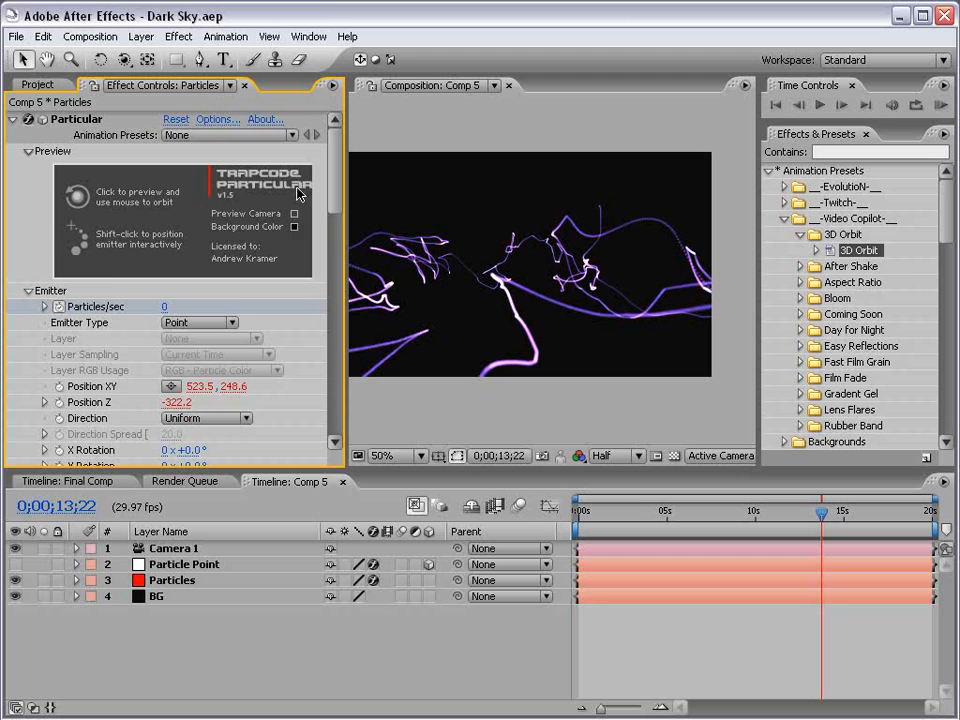
{"action": "left_click", "coordinate": [12, 119]}
{"action": "left_click", "coordinate": [172, 580]}
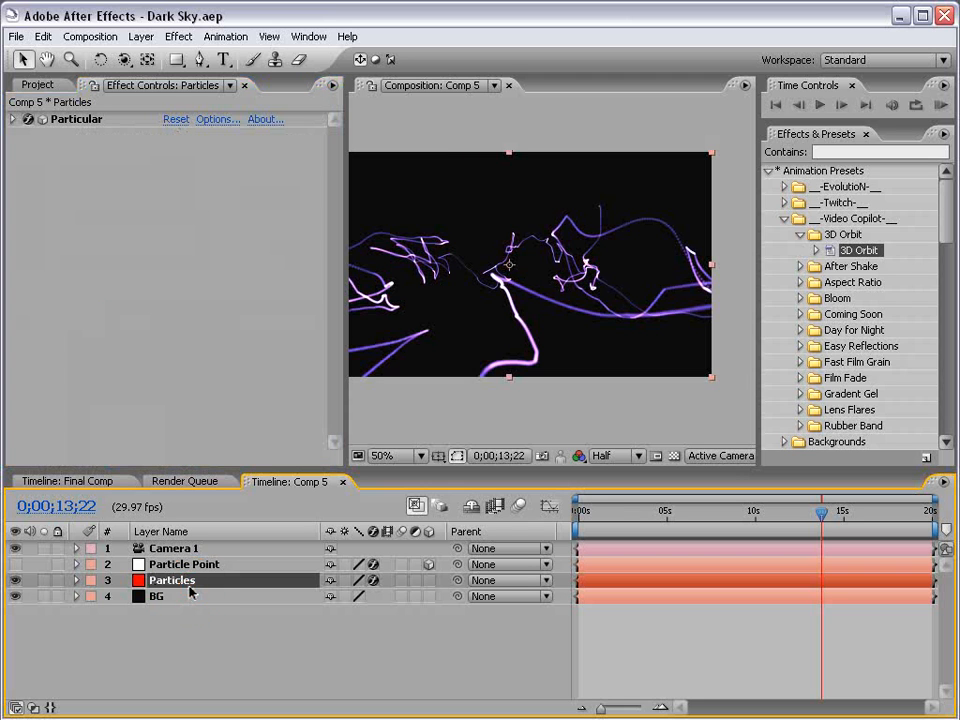
{"action": "key", "text": "ctrl+d"}
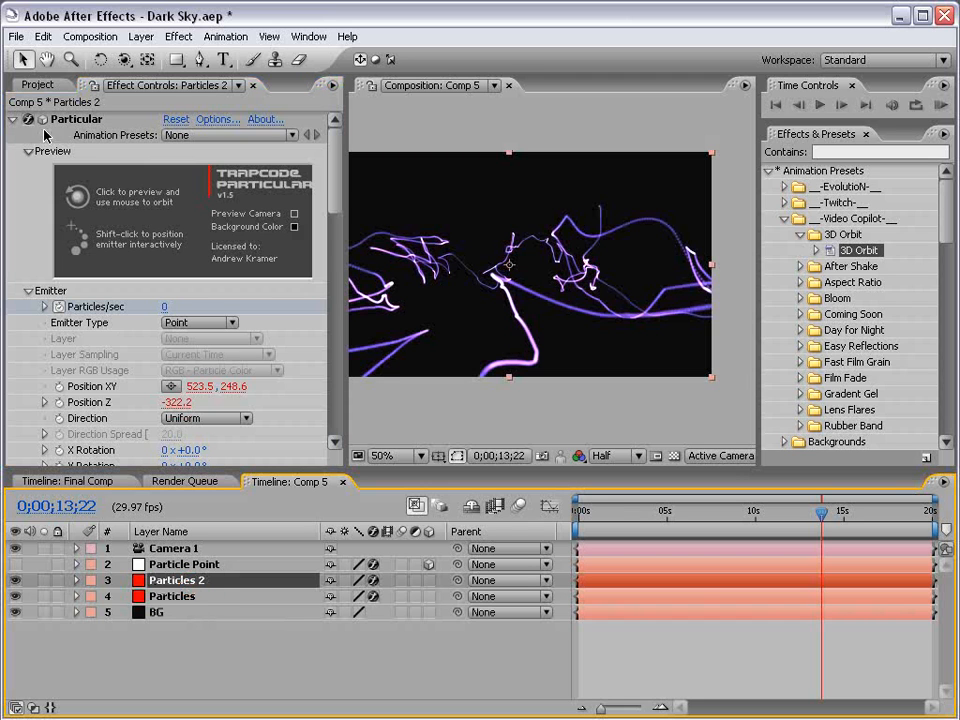
Select Particles 2 and reveal its keyframed and expression-driven properties in the timeline.
{"action": "left_click", "coordinate": [42, 36]}
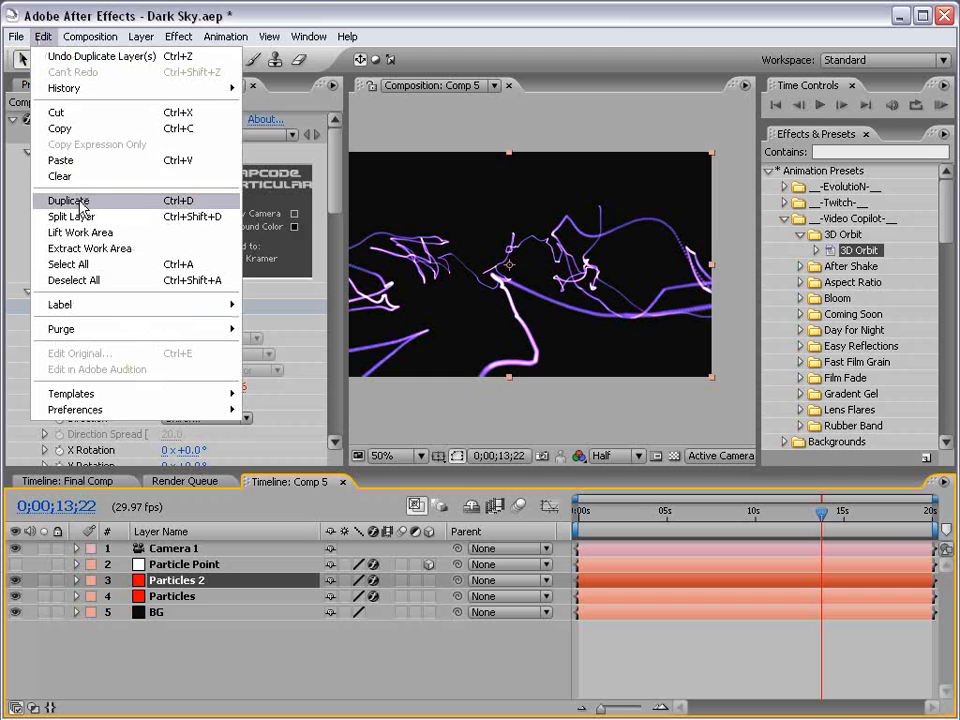
{"action": "left_click", "coordinate": [212, 653]}
{"action": "left_click", "coordinate": [186, 576]}
{"action": "left_click", "coordinate": [185, 625]}
{"action": "left_click", "coordinate": [175, 581]}
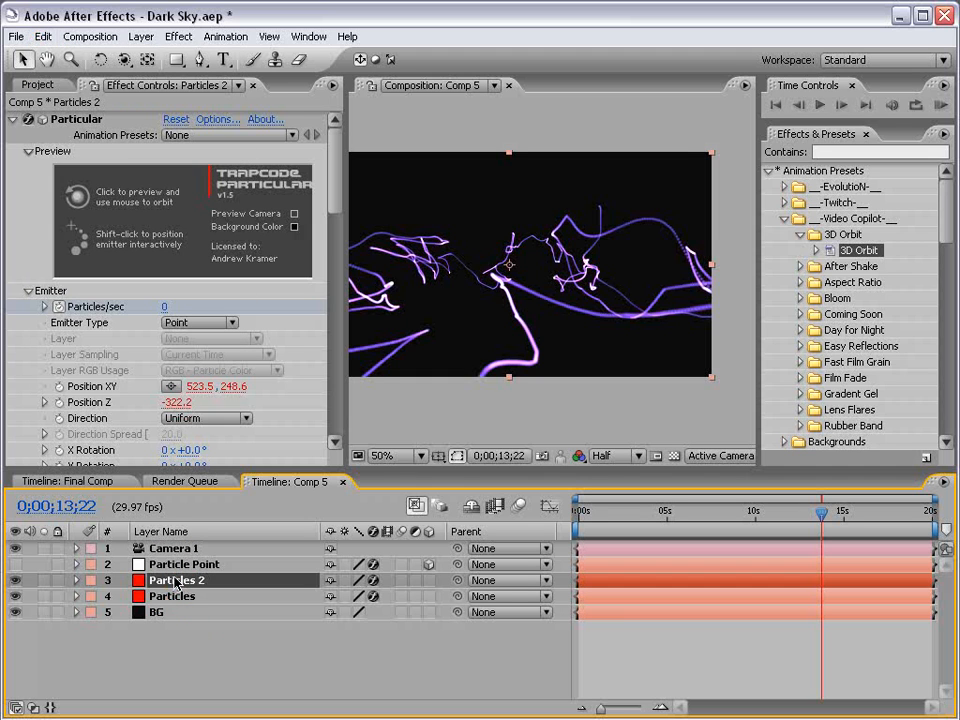
{"action": "key", "text": "u"}
{"action": "key", "text": "u"}
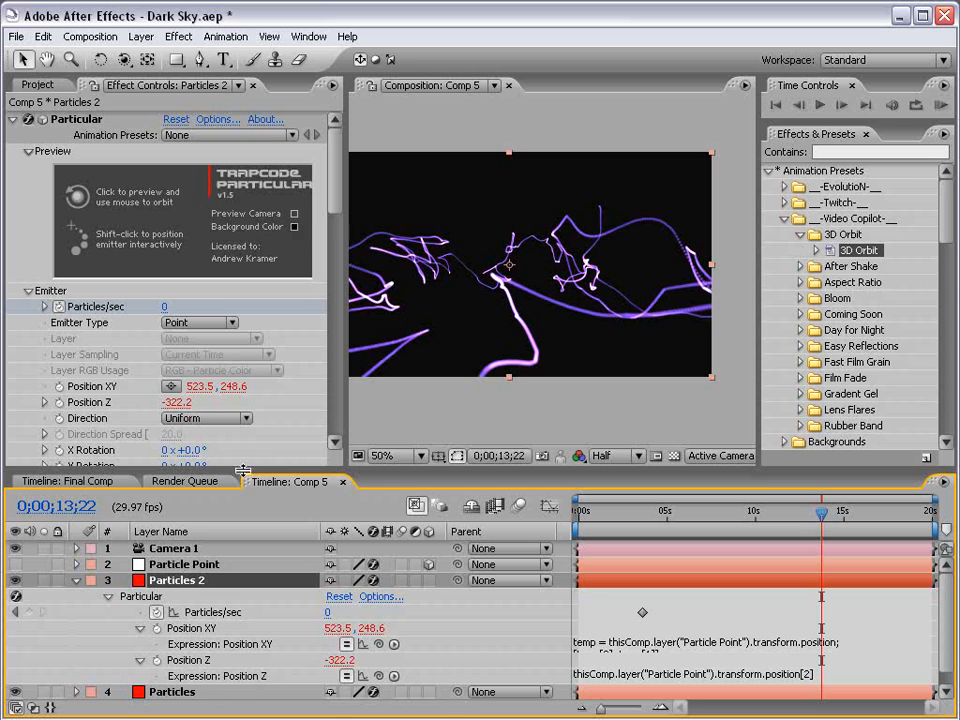
{"action": "left_click_drag", "start_coordinate": [242, 471], "coordinate": [228, 420]}
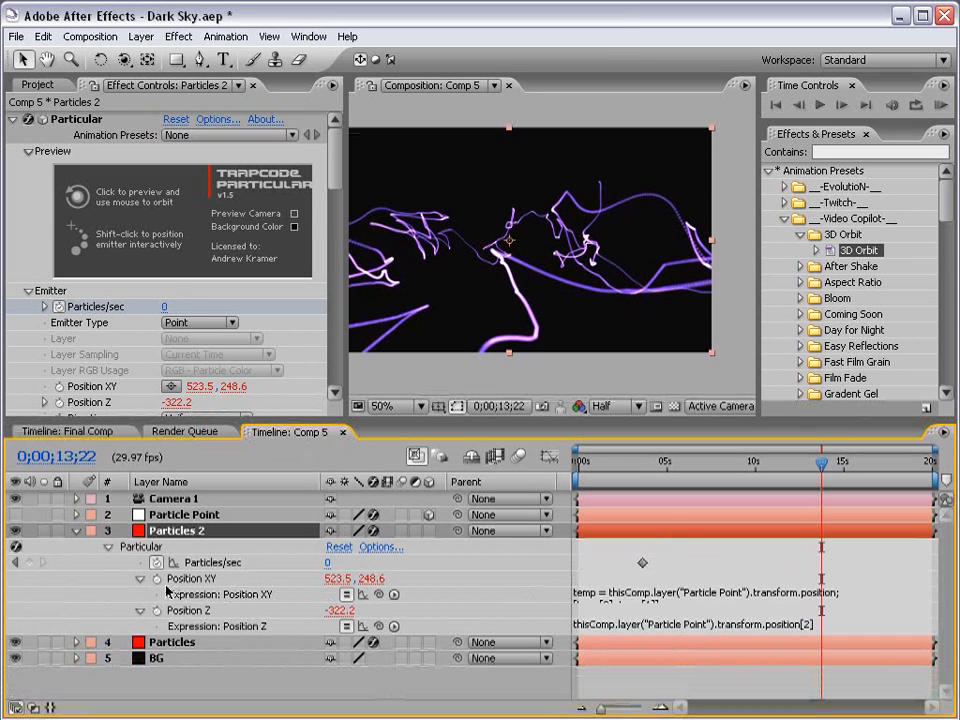
Edit the Particles 2 Position XY expression so its Y value becomes temp[1]+30.
{"action": "left_click", "coordinate": [579, 598]}
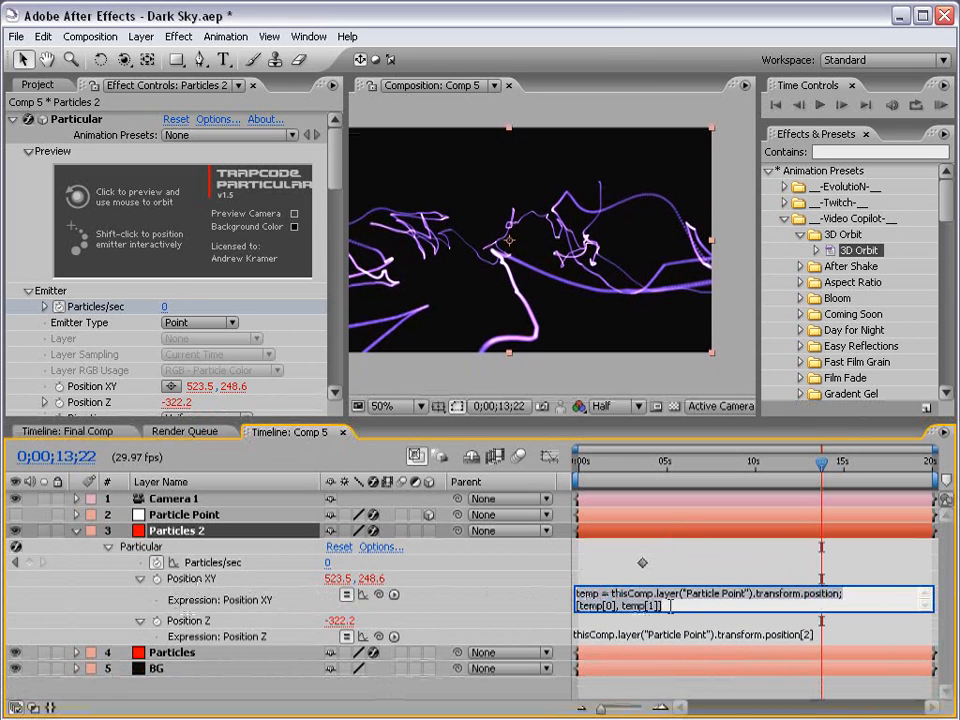
{"action": "left_click", "coordinate": [679, 606]}
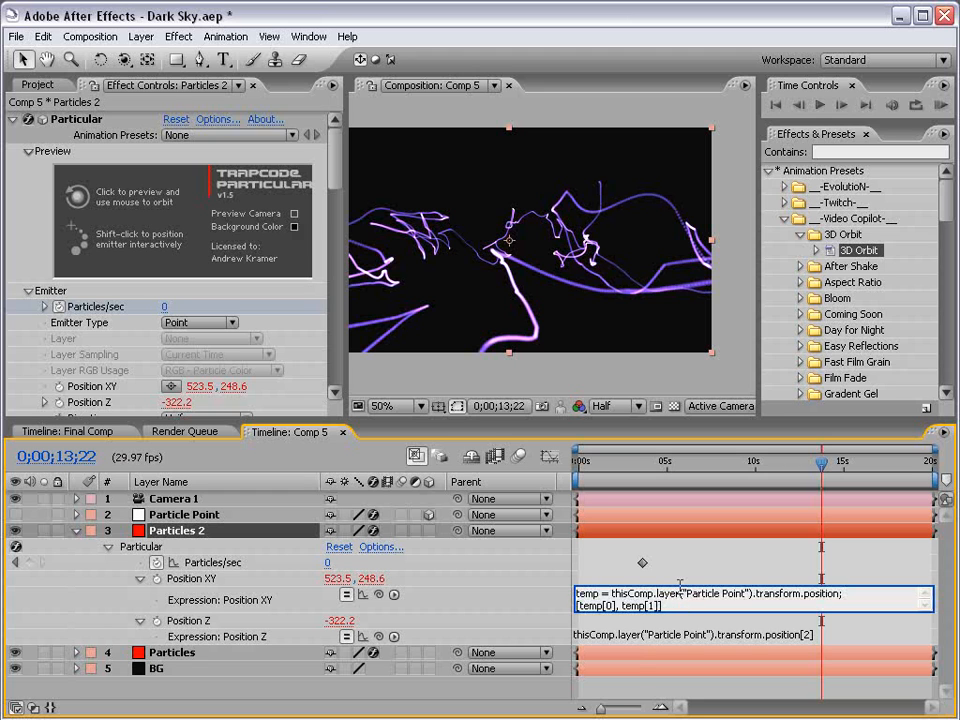
{"action": "left_click_drag", "start_coordinate": [668, 606], "coordinate": [540, 583]}
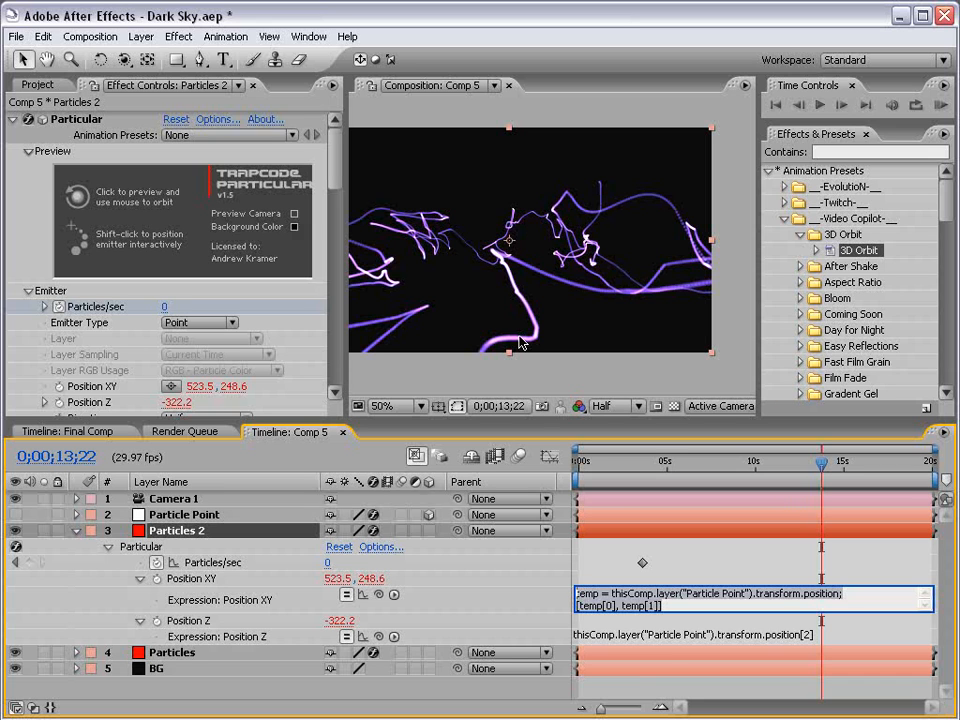
{"action": "left_click", "coordinate": [614, 606]}
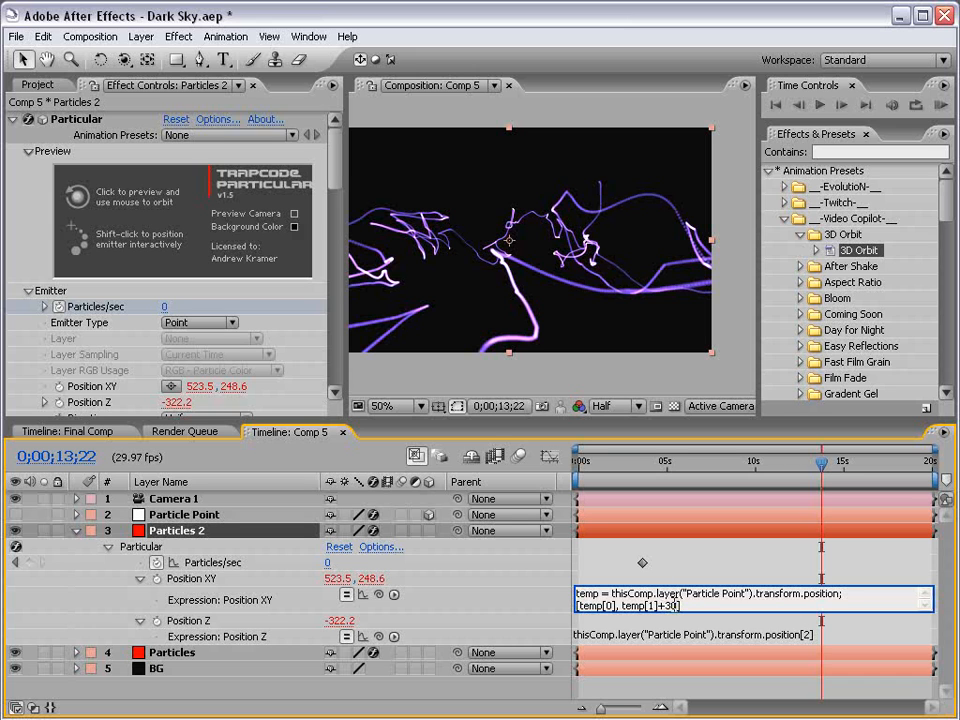
{"action": "left_click", "coordinate": [677, 553]}
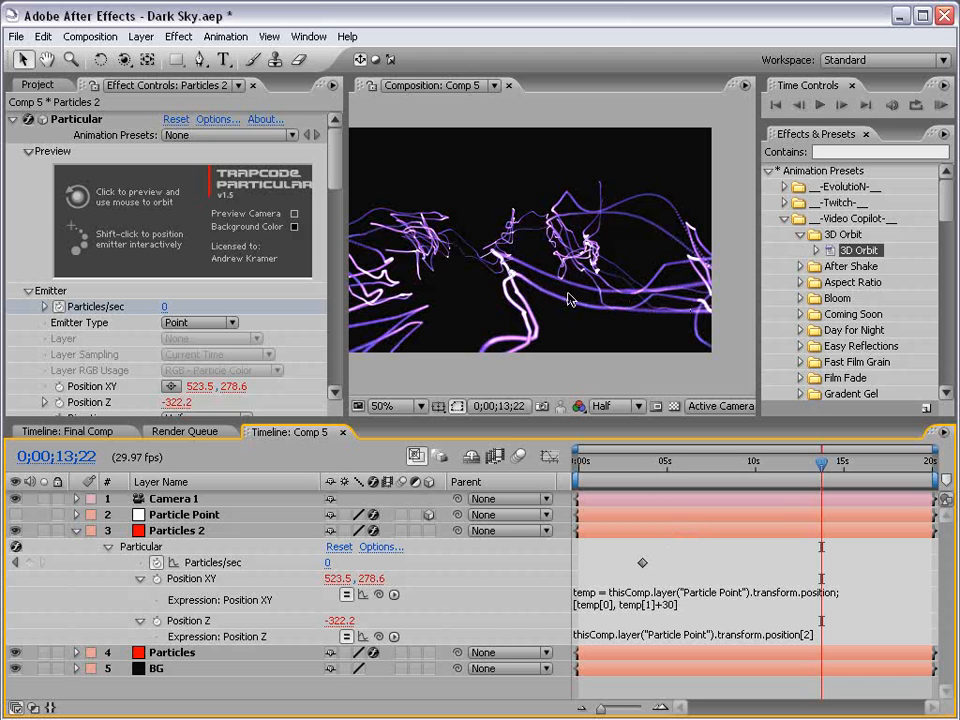
Undo and redo the expression change.
{"action": "key", "text": "ctrl+z"}
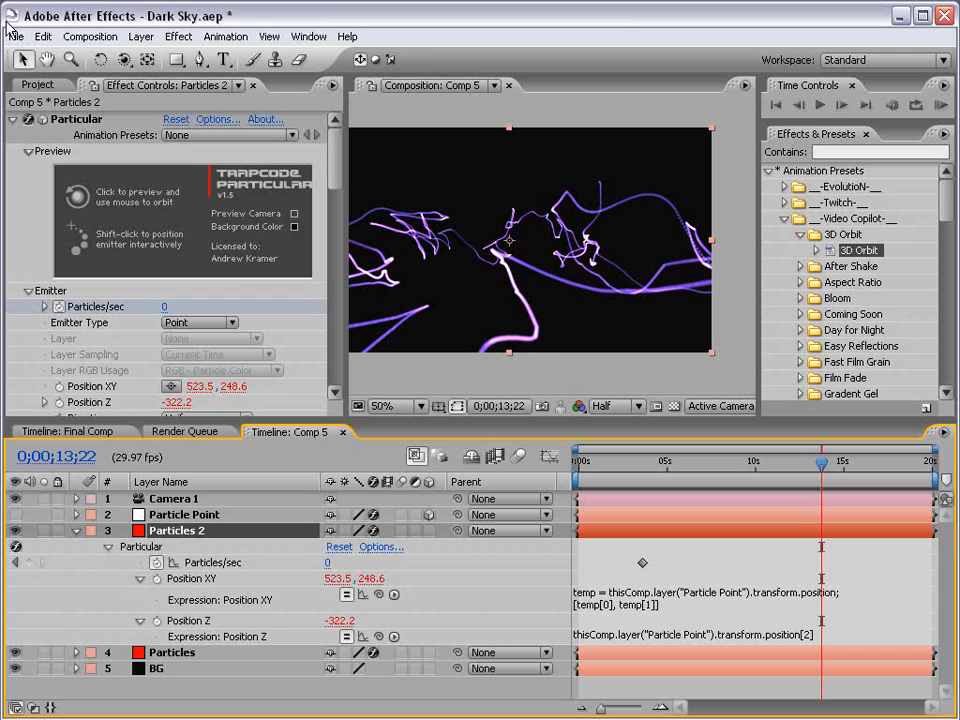
{"action": "left_click", "coordinate": [43, 36]}
{"action": "left_click", "coordinate": [75, 72]}
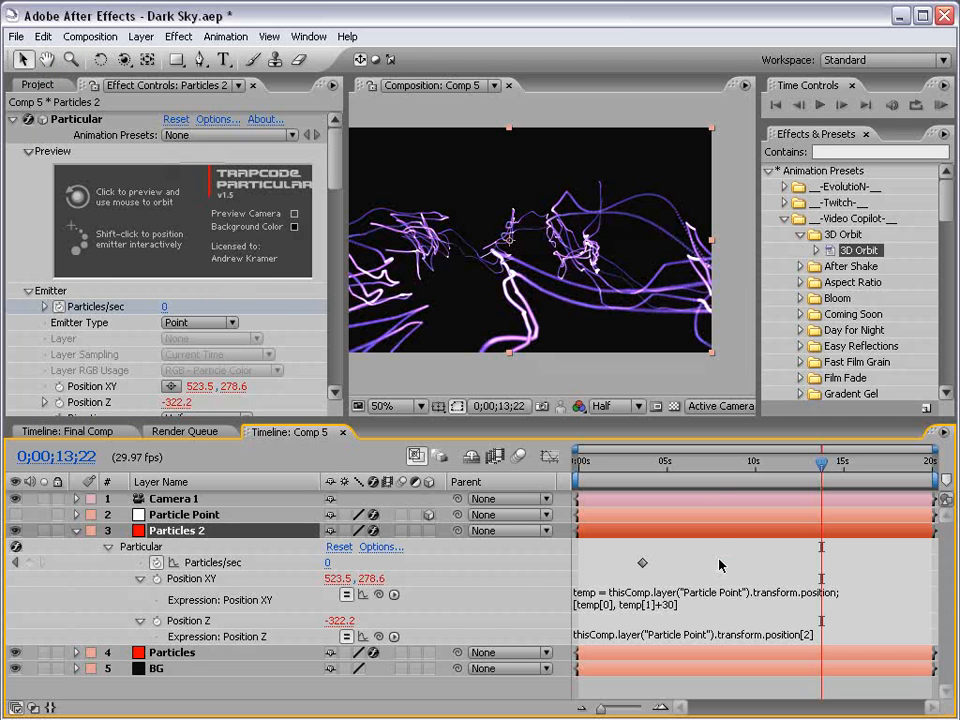
Edit the Particles layer's Position XY expression so its Y value becomes temp[1]-30.
{"action": "left_click", "coordinate": [172, 653]}
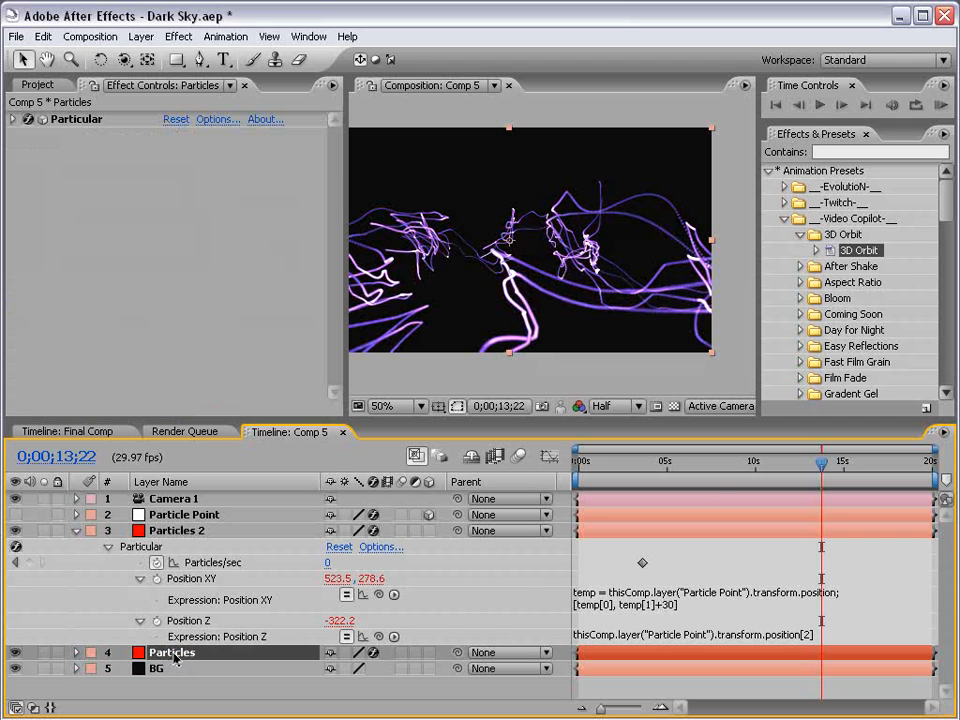
{"action": "key", "text": "u"}
{"action": "scroll", "coordinate": [661, 620], "scroll_direction": "down", "scroll_amount": 3}
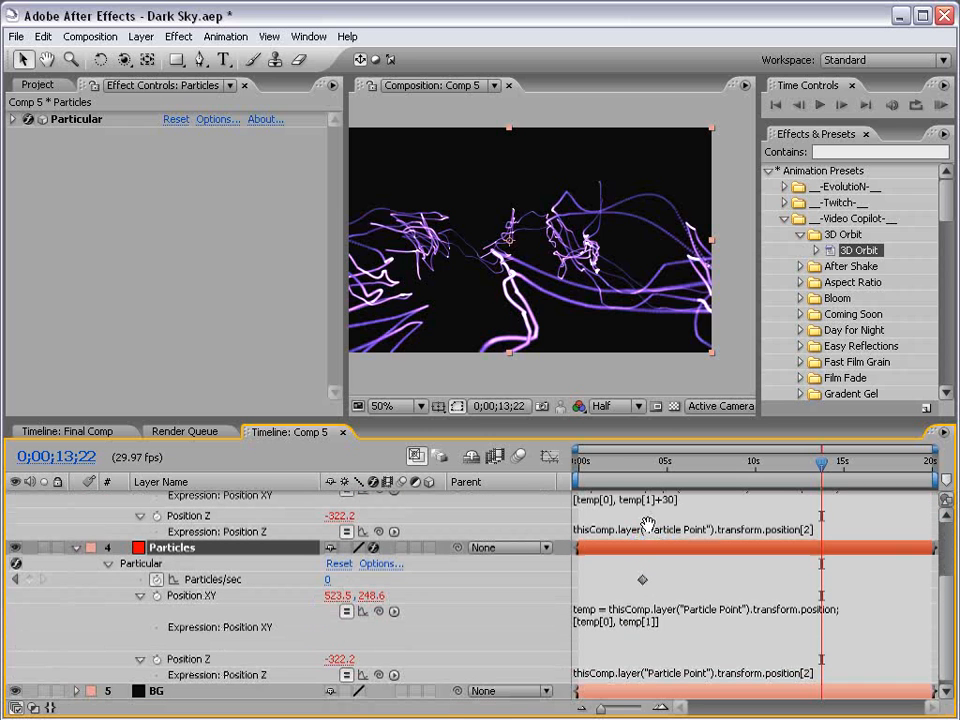
{"action": "left_click", "coordinate": [662, 625]}
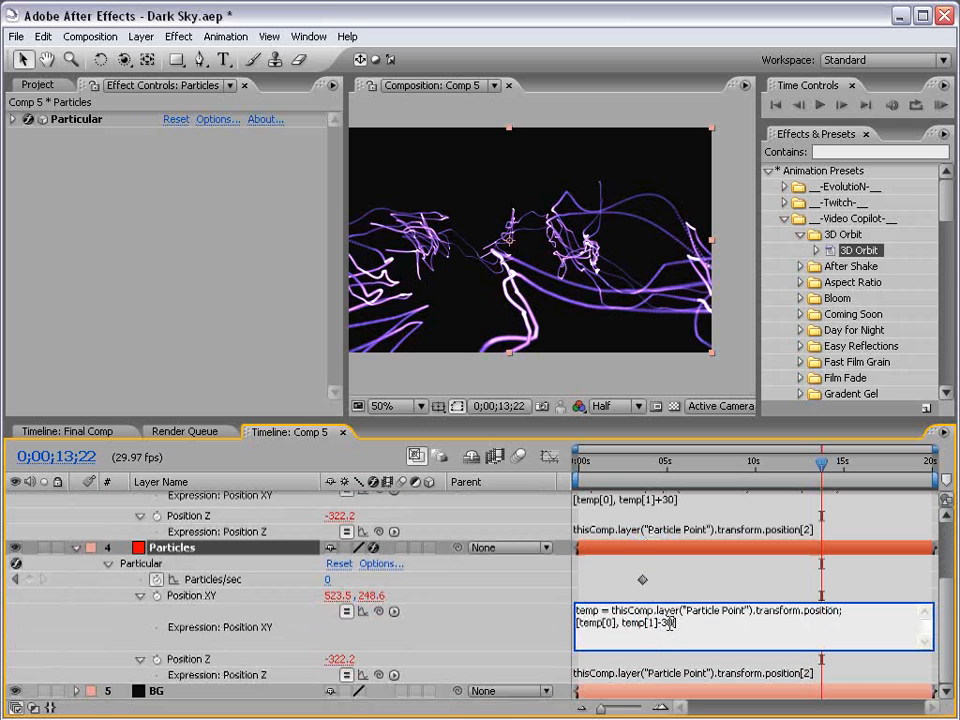
{"action": "left_click", "coordinate": [676, 590]}
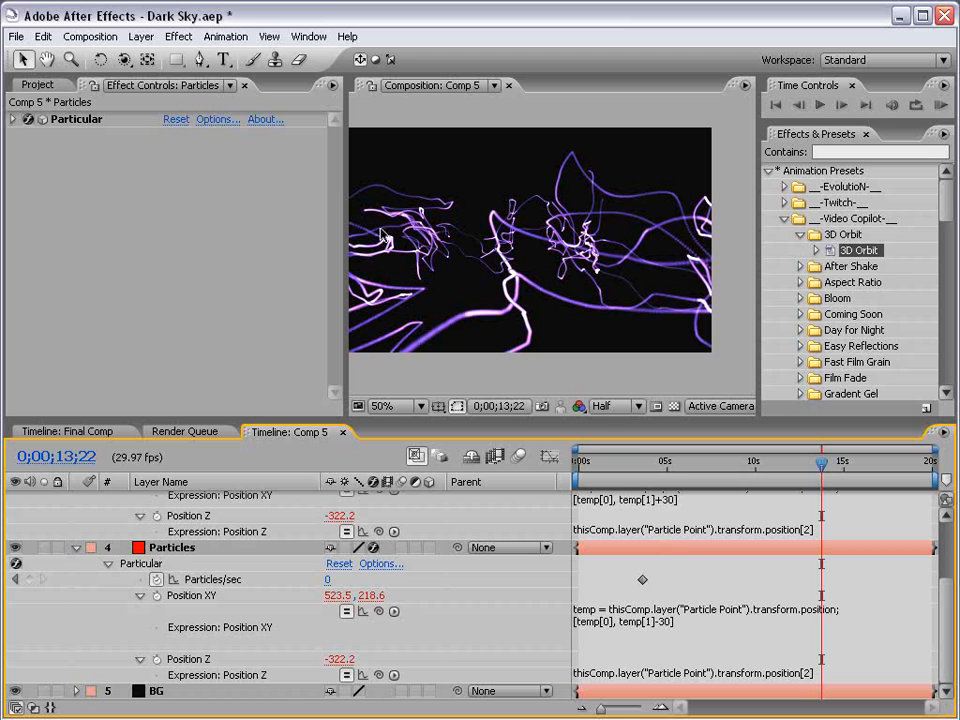
Collapse all layers in the timeline and save the project.
{"action": "key", "text": "ctrl+a"}
{"action": "left_click", "coordinate": [77, 549]}
{"action": "left_click", "coordinate": [630, 650]}
{"action": "key", "text": "ctrl+s"}
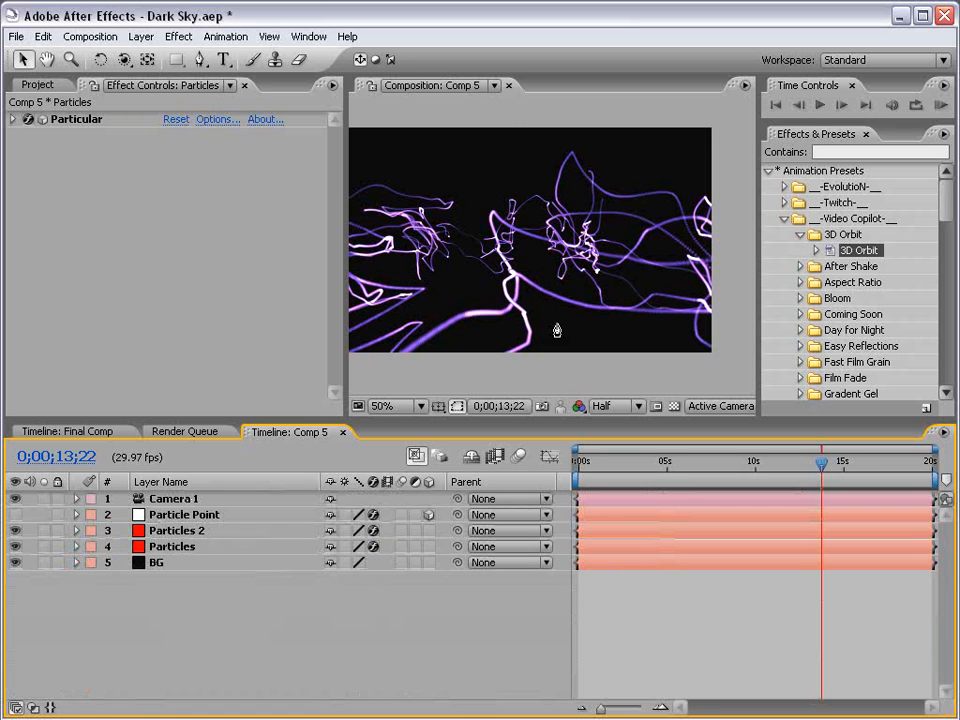
Switch the composition's 3D view to Top.
{"action": "left_click", "coordinate": [628, 406]}
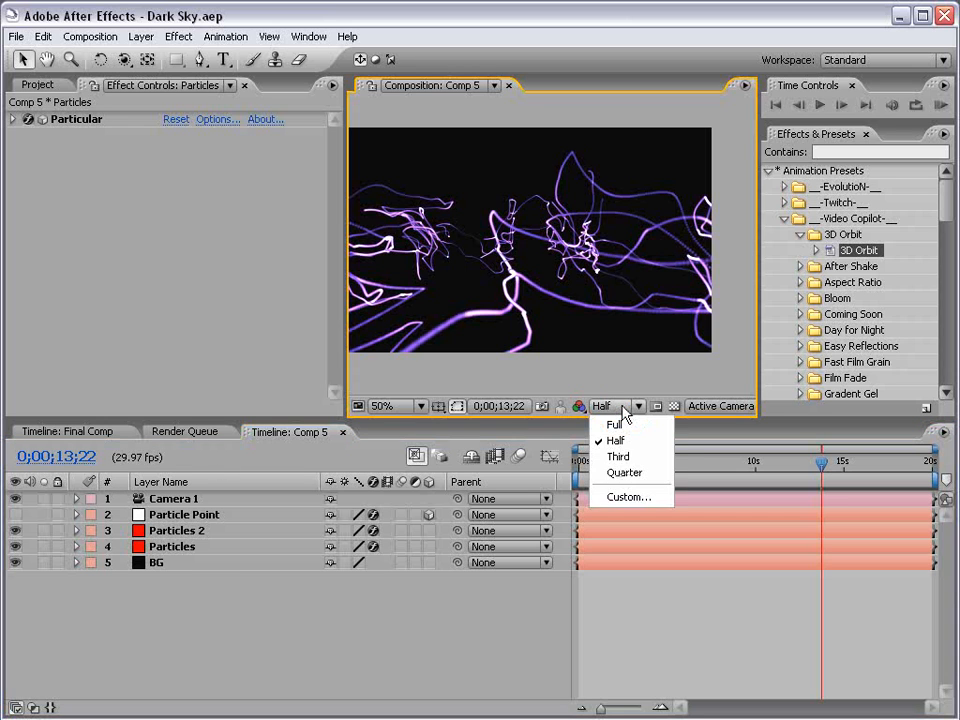
{"action": "left_click", "coordinate": [728, 406]}
{"action": "left_click", "coordinate": [724, 506]}
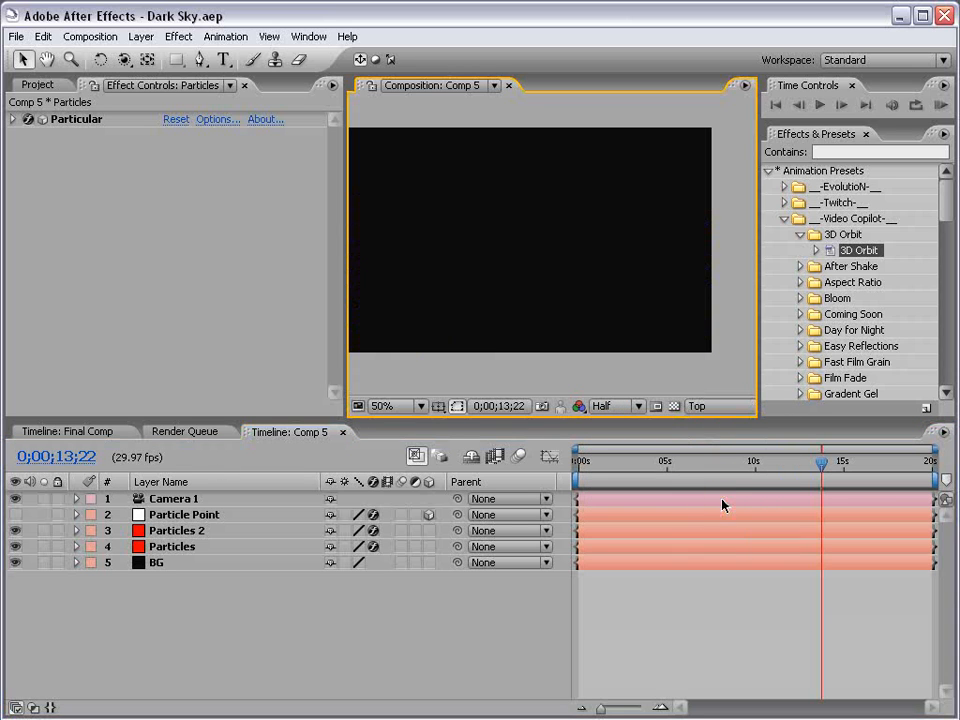
Select the camera and briefly show the Particle Point layer to inspect its orbit path from the top.
{"action": "left_click", "coordinate": [169, 503]}
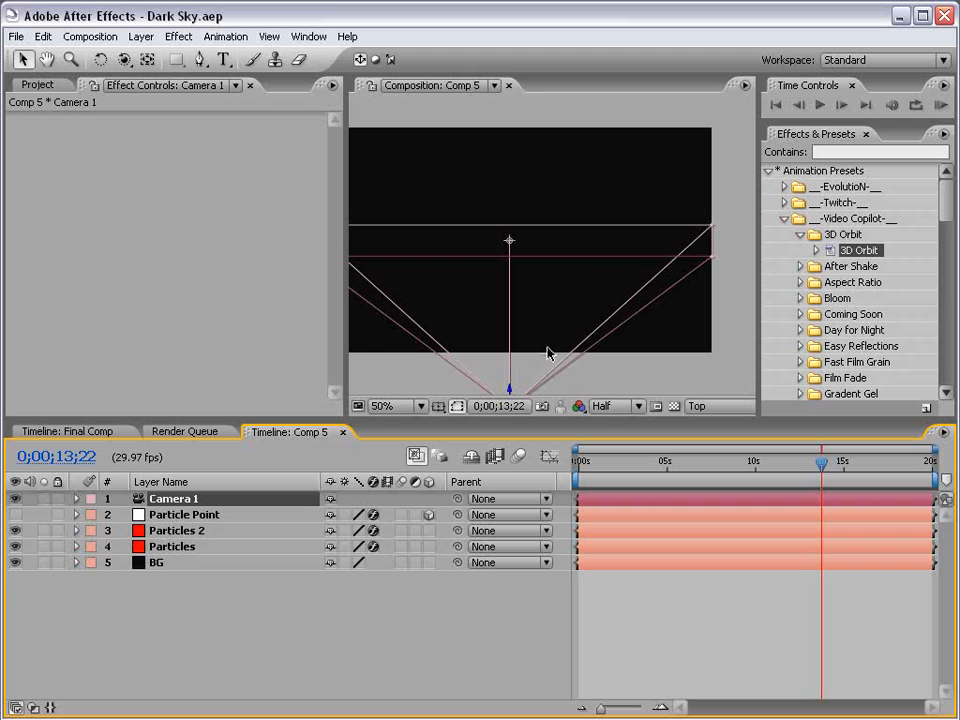
{"action": "key", "text": "space"}
{"action": "left_click_drag", "start_coordinate": [549, 356], "coordinate": [559, 268]}
{"action": "key", "text": "space"}
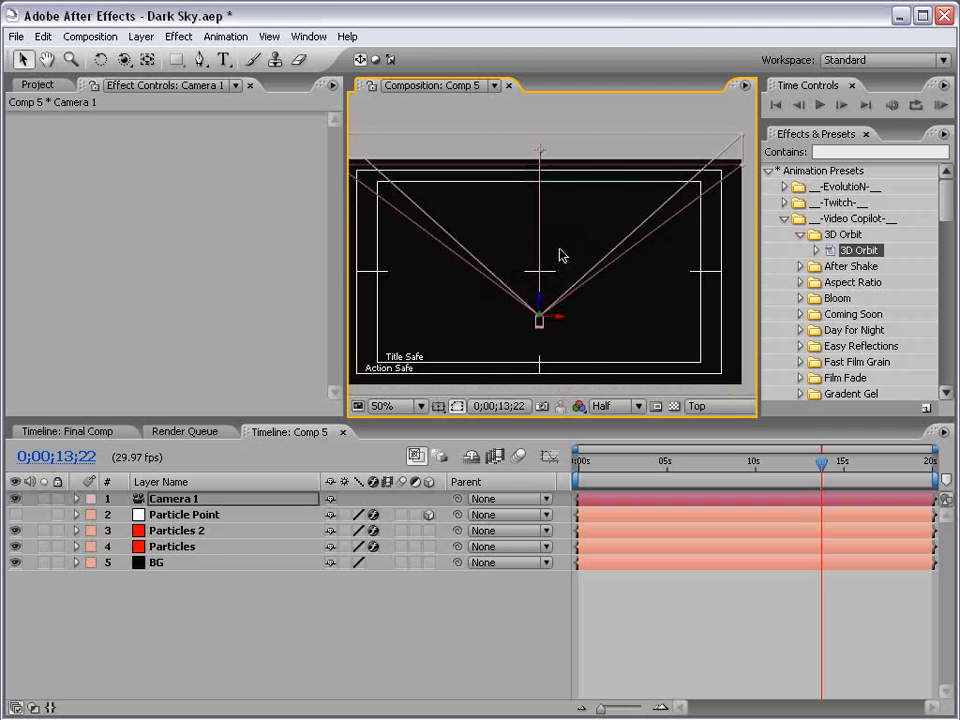
{"action": "left_click", "coordinate": [182, 514]}
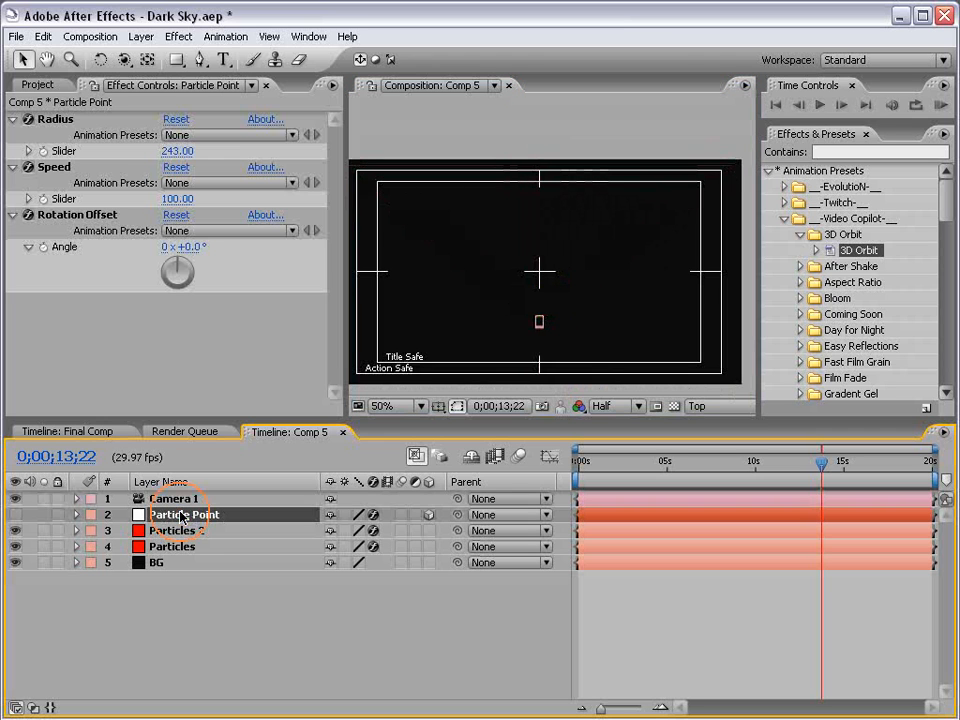
{"action": "left_click", "coordinate": [15, 514]}
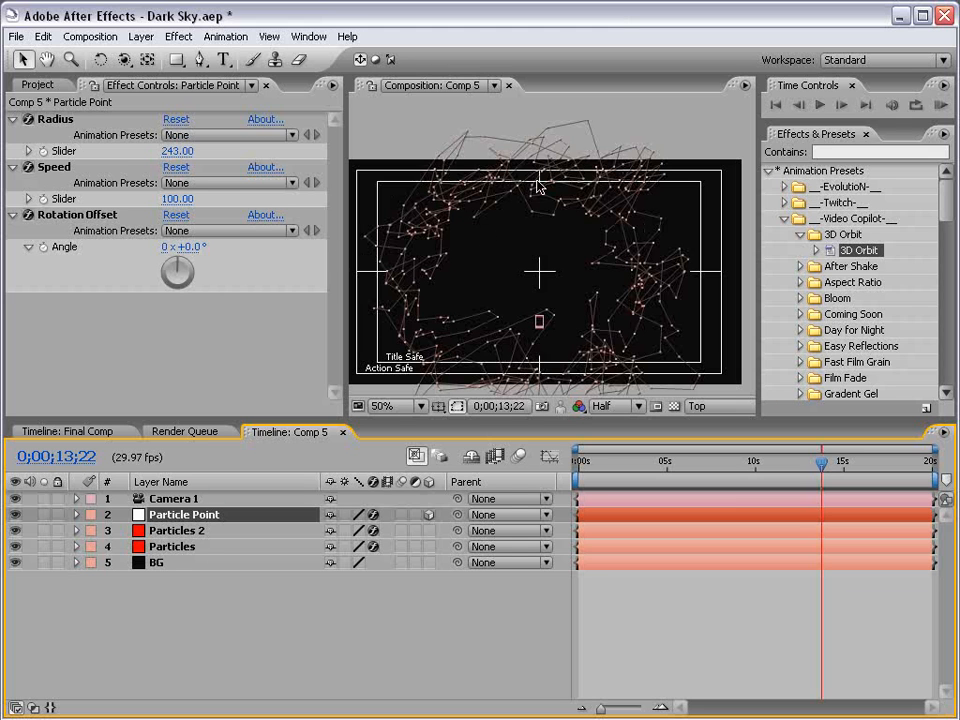
{"action": "left_click", "coordinate": [15, 514]}
{"action": "left_click", "coordinate": [133, 498]}
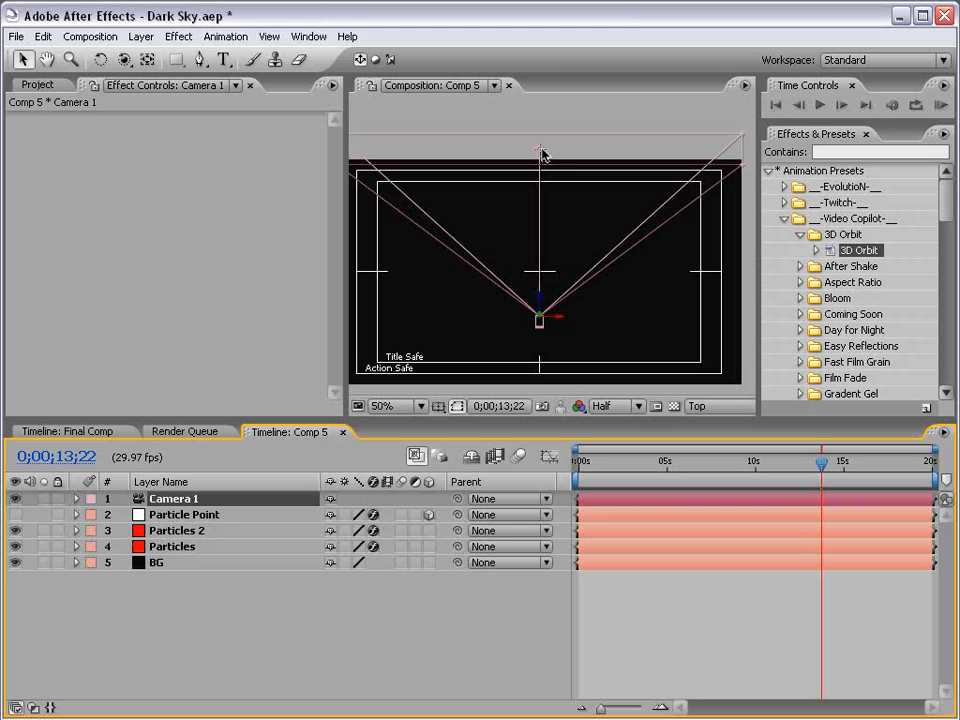
Move Camera 1's point of interest closer to the camera in the Top view.
{"action": "left_click_drag", "start_coordinate": [539, 221], "coordinate": [541, 274]}
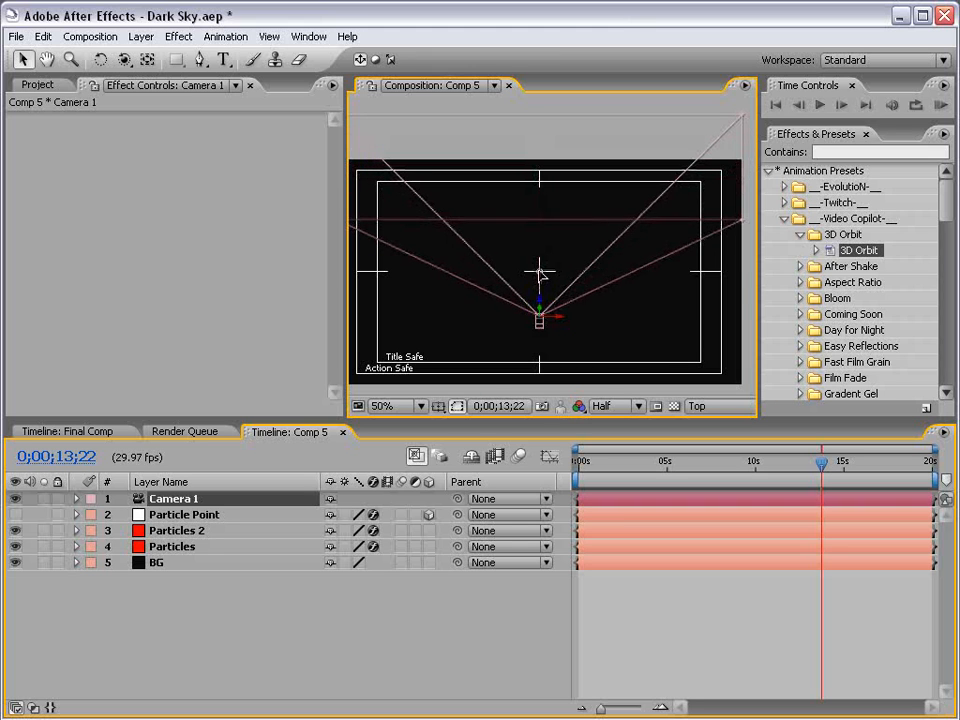
{"action": "scroll", "coordinate": [556, 294], "scroll_direction": "up", "scroll_amount": 2}
{"action": "left_click_drag", "start_coordinate": [533, 359], "coordinate": [535, 356]}
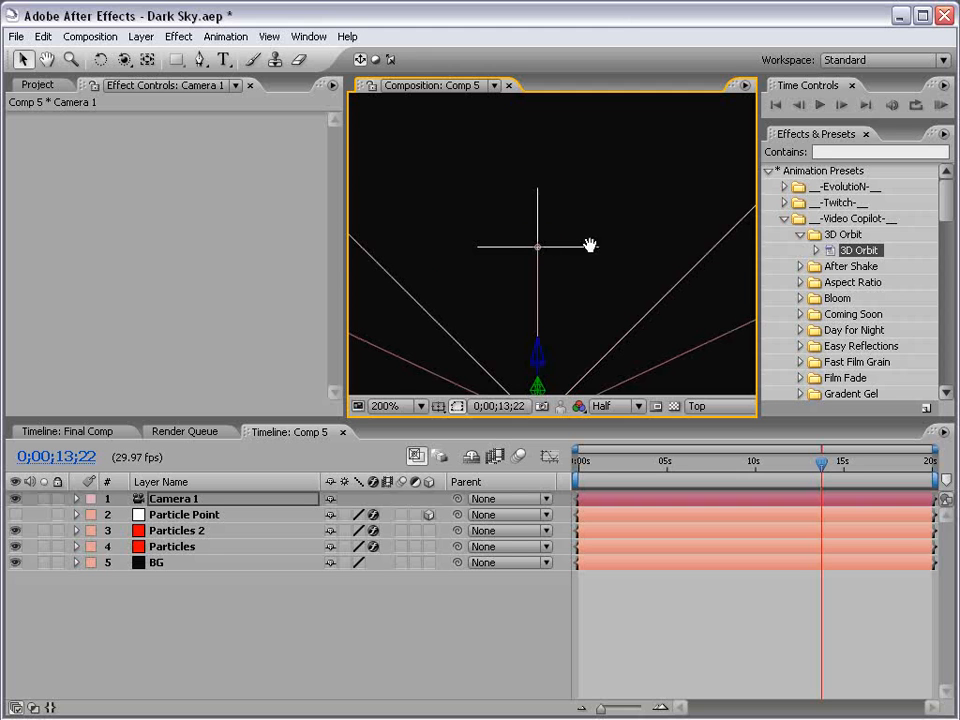
{"action": "scroll", "coordinate": [589, 248], "scroll_direction": "down", "scroll_amount": 2}
{"action": "left_click_drag", "start_coordinate": [543, 275], "coordinate": [501, 287]}
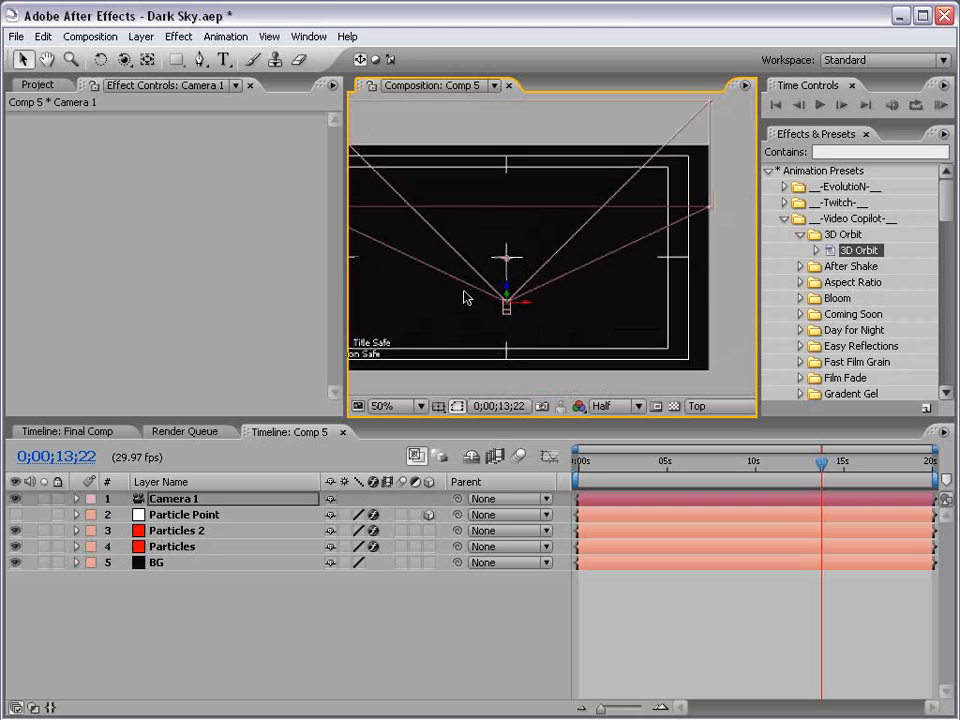
Switch the composition view back to Active Camera.
{"action": "left_click", "coordinate": [716, 406]}
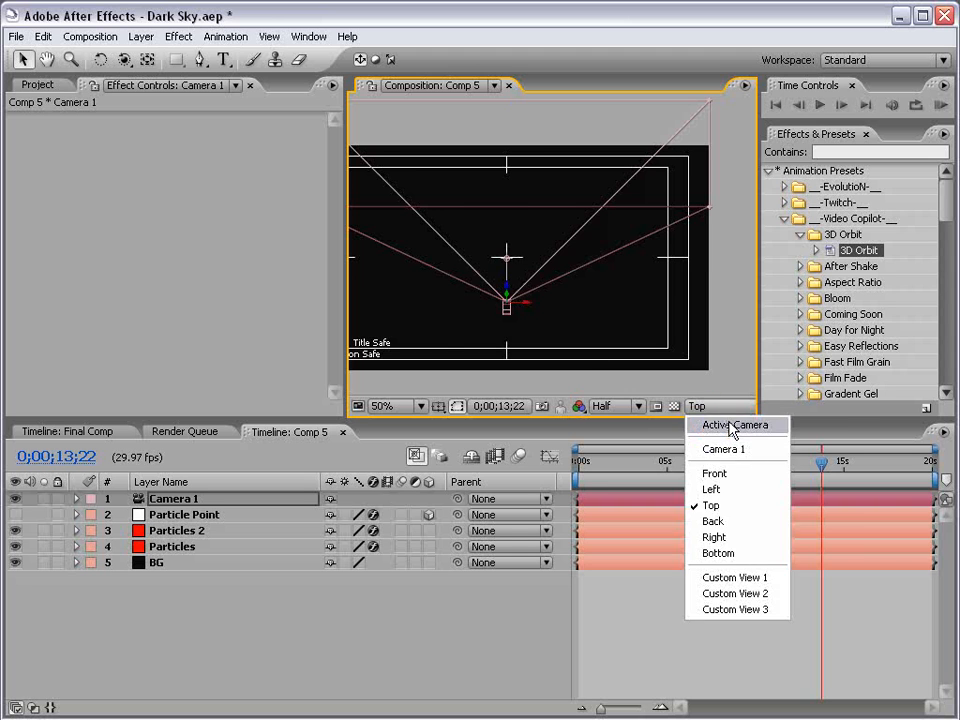
{"action": "left_click", "coordinate": [733, 426]}
Widen the composition panel and recenter the composition in the viewer.
{"action": "left_click_drag", "start_coordinate": [347, 327], "coordinate": [131, 327]}
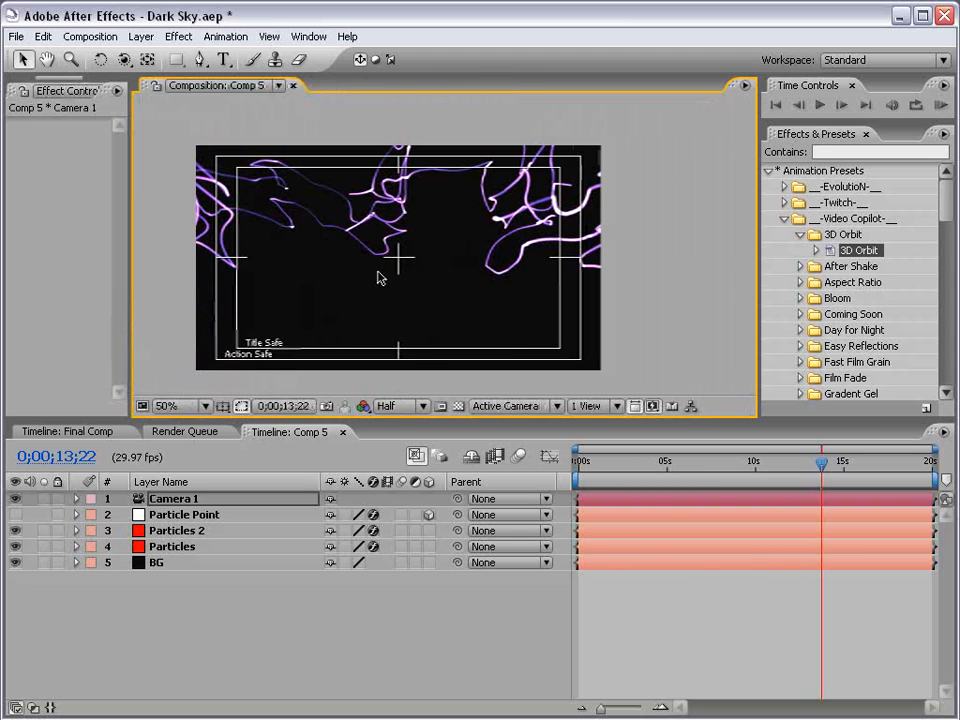
{"action": "key", "text": "apostrophe"}
{"action": "key", "text": "space"}
{"action": "left_click_drag", "start_coordinate": [379, 276], "coordinate": [515, 229]}
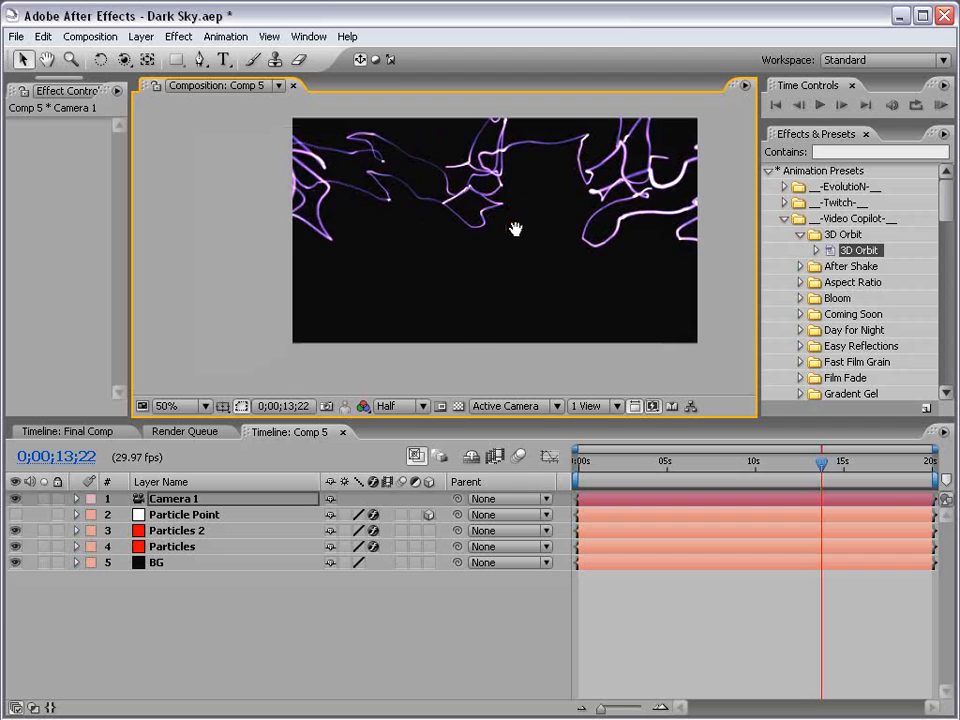
{"action": "left_click", "coordinate": [222, 406]}
{"action": "left_click", "coordinate": [268, 424]}
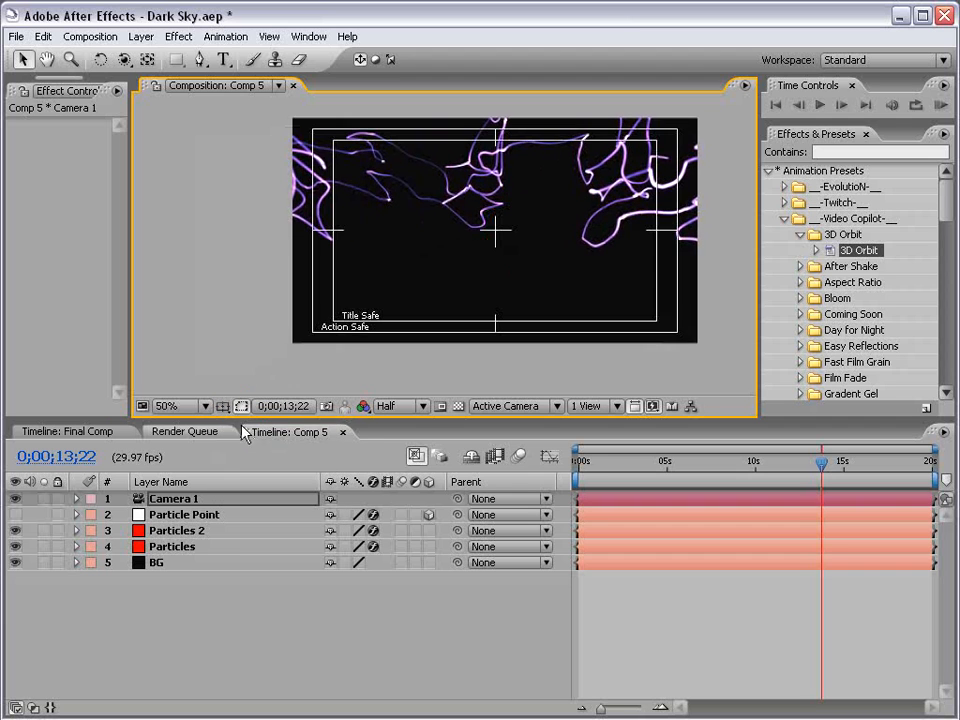
{"action": "left_click", "coordinate": [224, 407]}
{"action": "left_click", "coordinate": [230, 421]}
{"action": "key", "text": "space"}
{"action": "left_click_drag", "start_coordinate": [557, 204], "coordinate": [553, 224]}
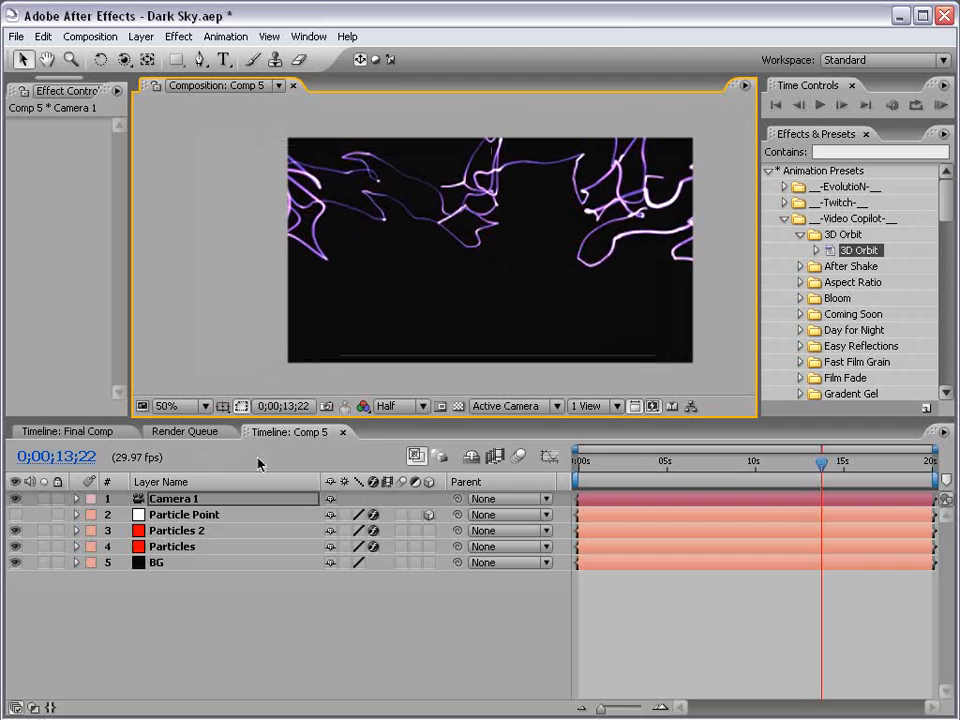
Orbit Camera 1 to a new angle using the Orbit Camera tool.
{"action": "left_click", "coordinate": [180, 500]}
{"action": "left_click", "coordinate": [123, 59]}
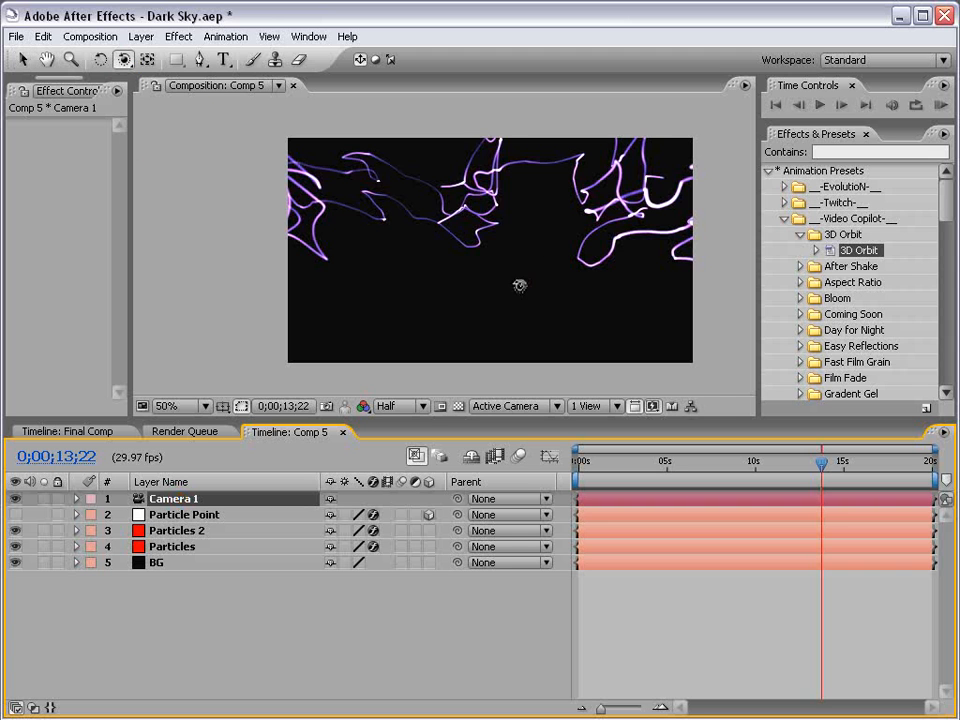
{"action": "mouse_move", "coordinate": [535, 258]}
{"action": "left_mouse_down"}
{"action": "mouse_move", "coordinate": [546, 207]}
{"action": "mouse_move", "coordinate": [614, 268]}
{"action": "left_mouse_up"}
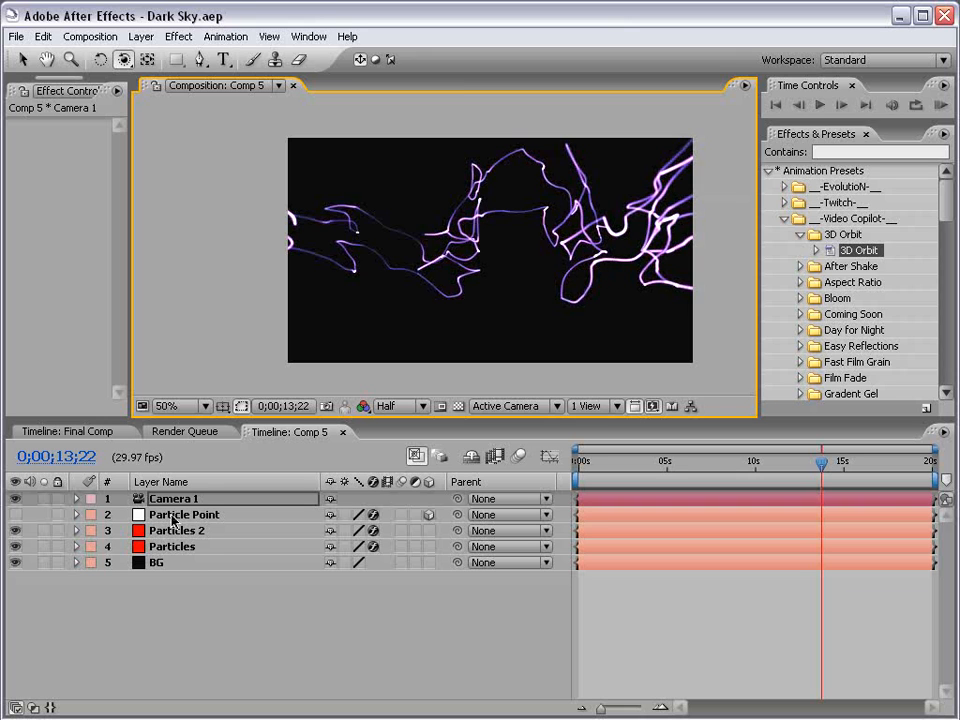
Reveal Camera 1's camera options and set its Zoom to about 109 pixels.
{"action": "key", "text": "a"}
{"action": "key", "text": "a"}
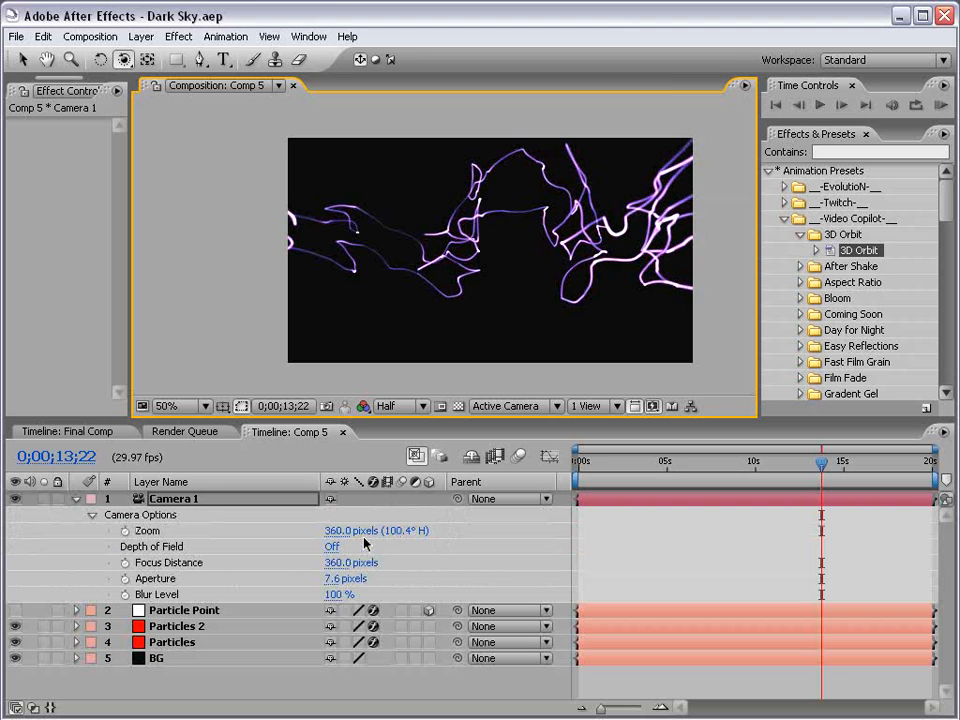
{"action": "left_click_drag", "start_coordinate": [340, 531], "coordinate": [253, 534]}
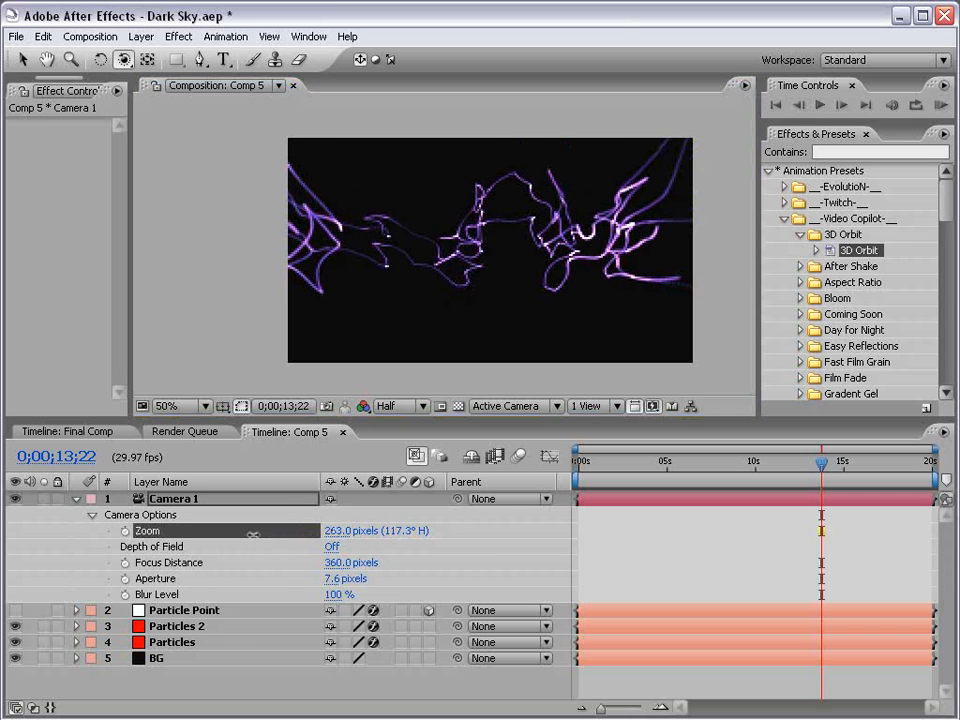
{"action": "left_click", "coordinate": [336, 531]}
{"action": "type", "text": "100"}
{"action": "key", "text": "Return"}
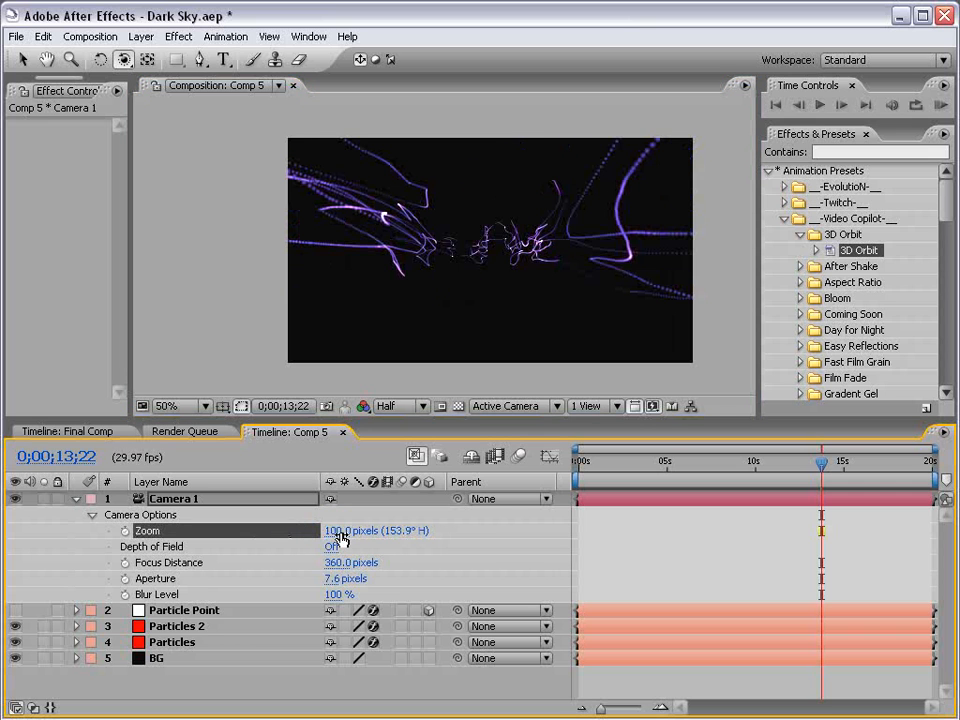
{"action": "left_click_drag", "start_coordinate": [337, 531], "coordinate": [347, 529]}
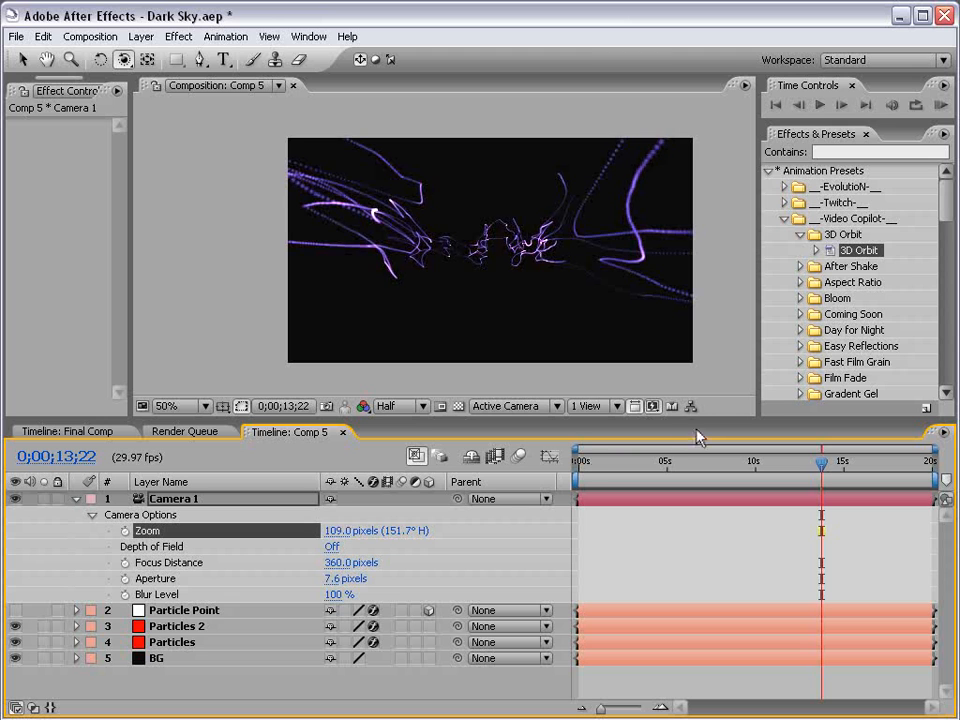
Orbit Camera 1 slightly further, collapse its properties, and select Particles 2.
{"action": "left_click_drag", "start_coordinate": [620, 272], "coordinate": [551, 271]}
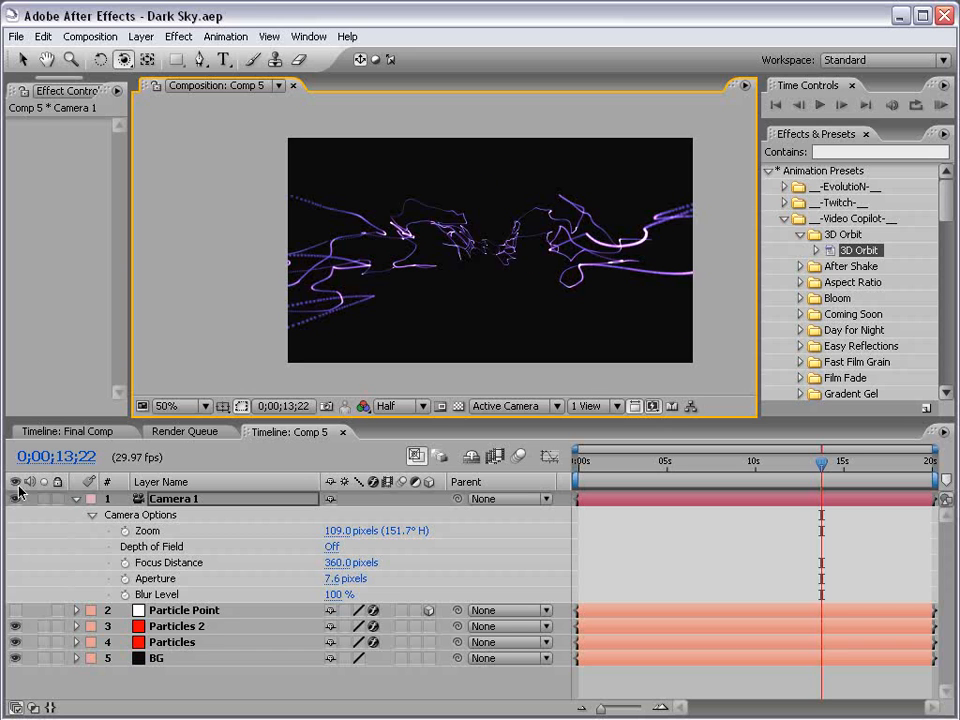
{"action": "left_click", "coordinate": [77, 498]}
{"action": "left_click", "coordinate": [177, 531]}
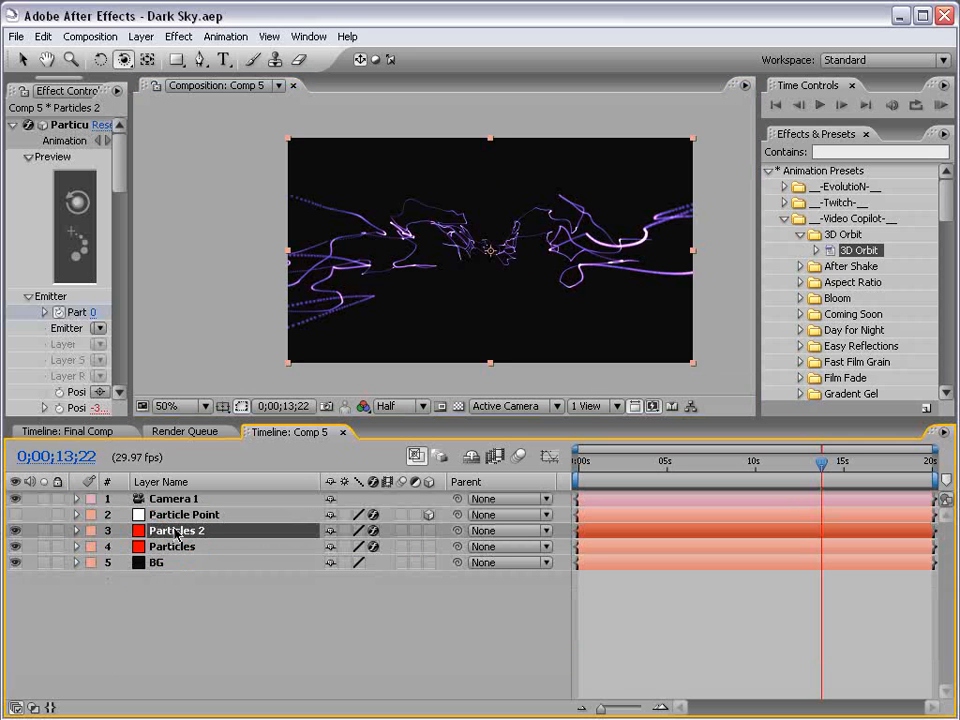
Recolor the particles of Particles 2 to a pinker magenta hue in Particular's particle color.
{"action": "left_click_drag", "start_coordinate": [132, 256], "coordinate": [345, 256]}
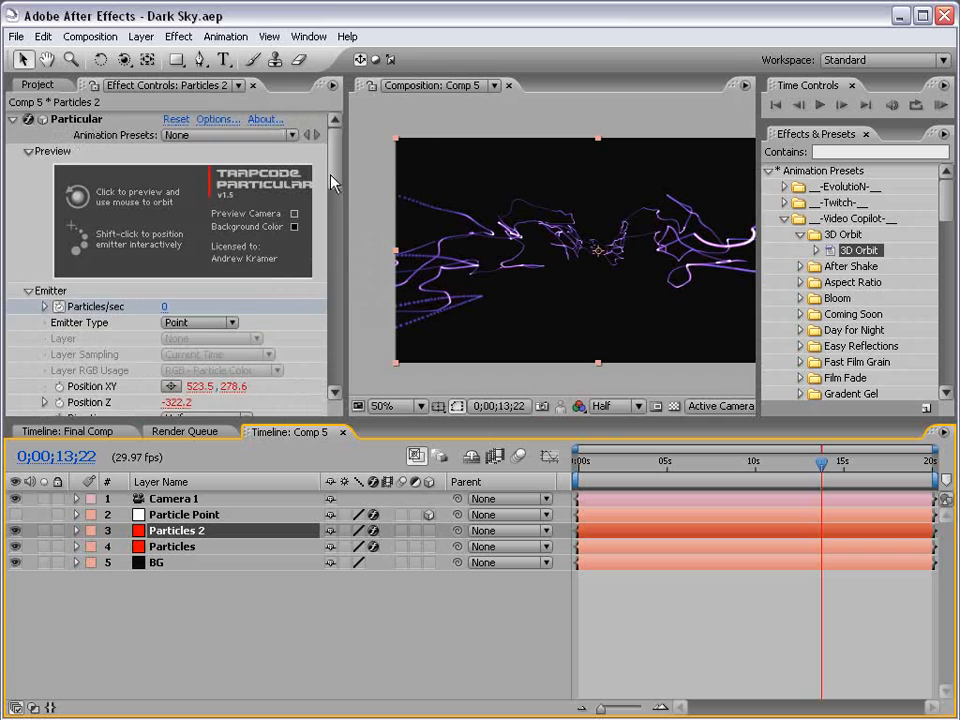
{"action": "left_click_drag", "start_coordinate": [332, 180], "coordinate": [340, 291]}
{"action": "left_click", "coordinate": [170, 266]}
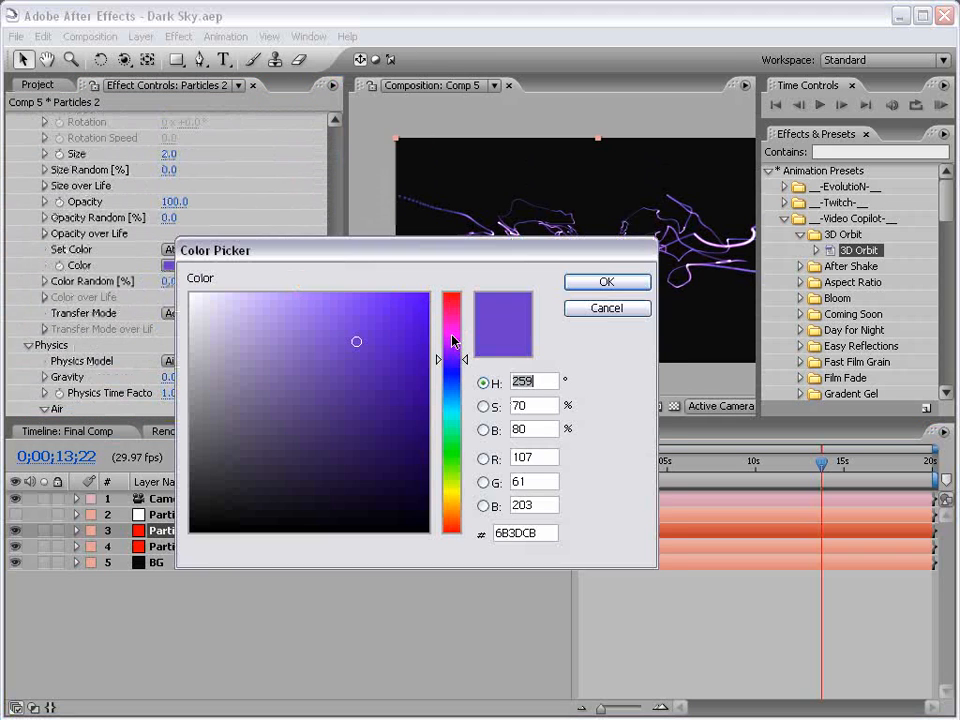
{"action": "left_click_drag", "start_coordinate": [452, 357], "coordinate": [452, 330]}
{"action": "left_click", "coordinate": [583, 283]}
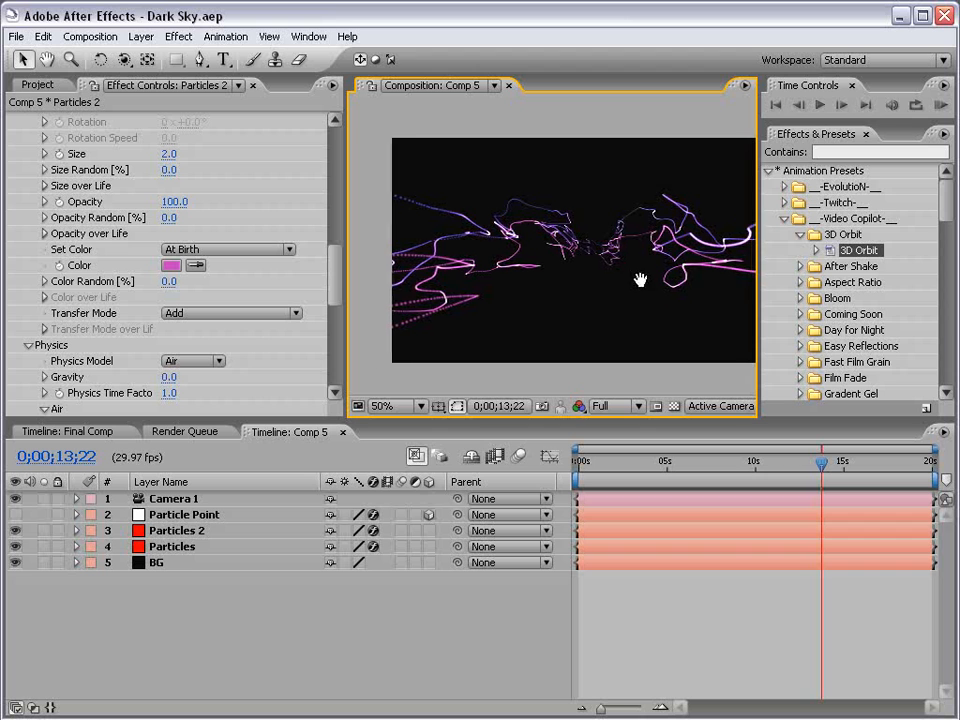
Create a new composition-size solid layer colored lime green.
{"action": "left_click_drag", "start_coordinate": [640, 280], "coordinate": [614, 280]}
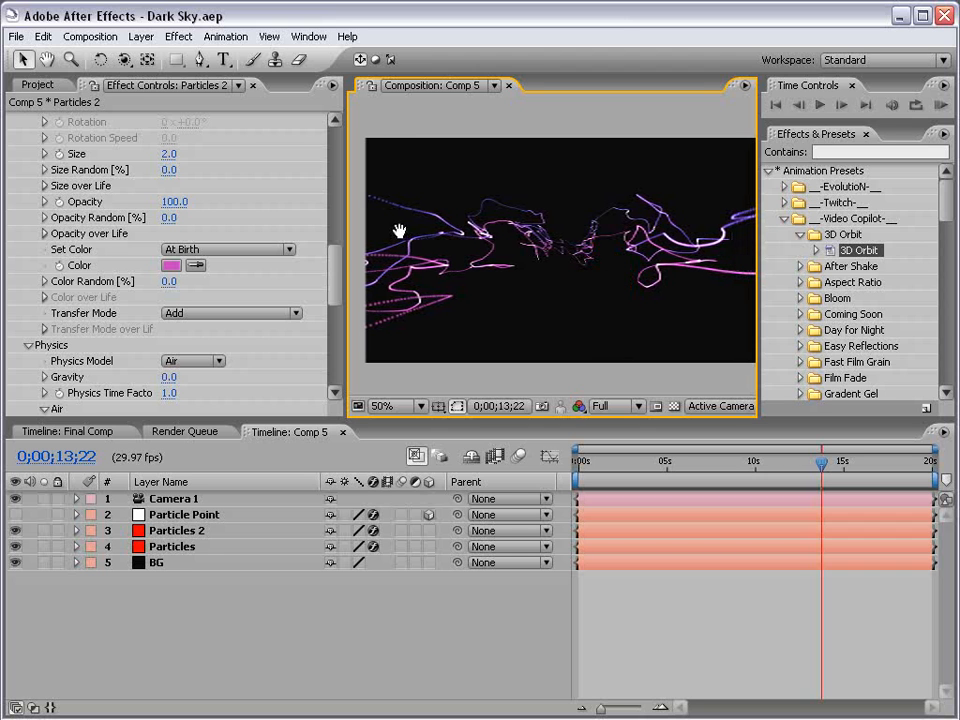
{"action": "left_click_drag", "start_coordinate": [343, 226], "coordinate": [252, 226]}
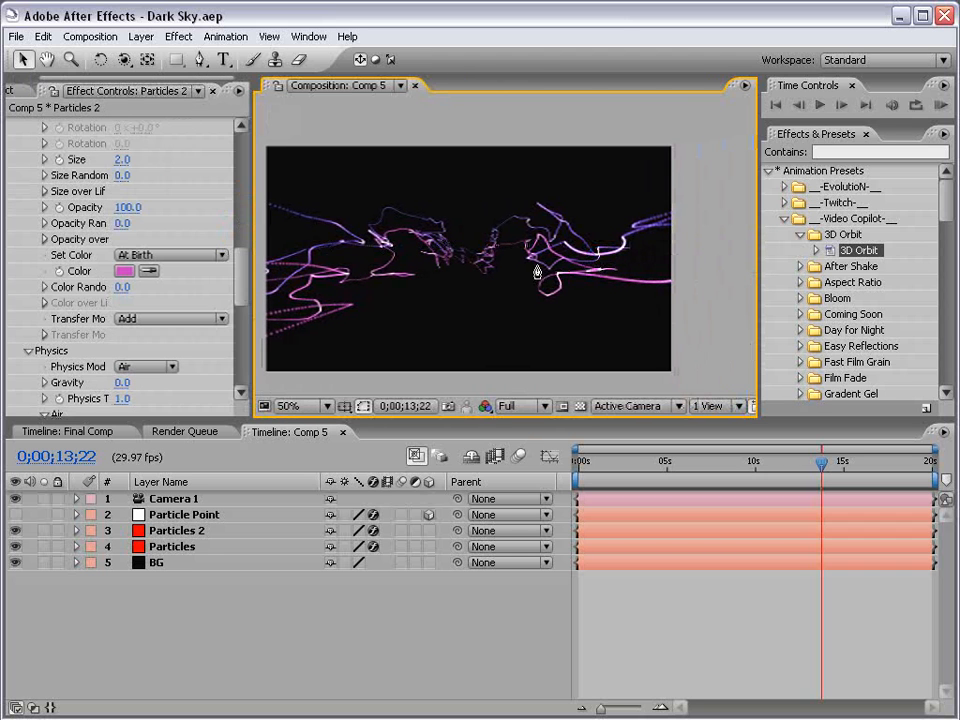
{"action": "left_click_drag", "start_coordinate": [474, 279], "coordinate": [501, 270]}
{"action": "left_click", "coordinate": [674, 655]}
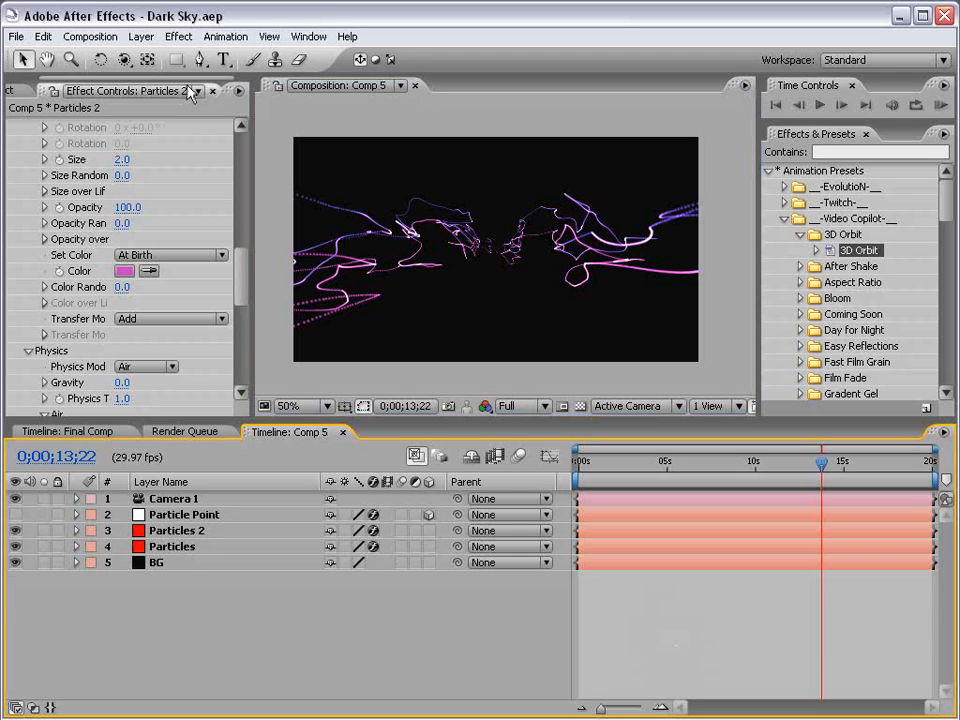
{"action": "left_click", "coordinate": [140, 37]}
{"action": "mouse_move", "coordinate": [330, 58]}
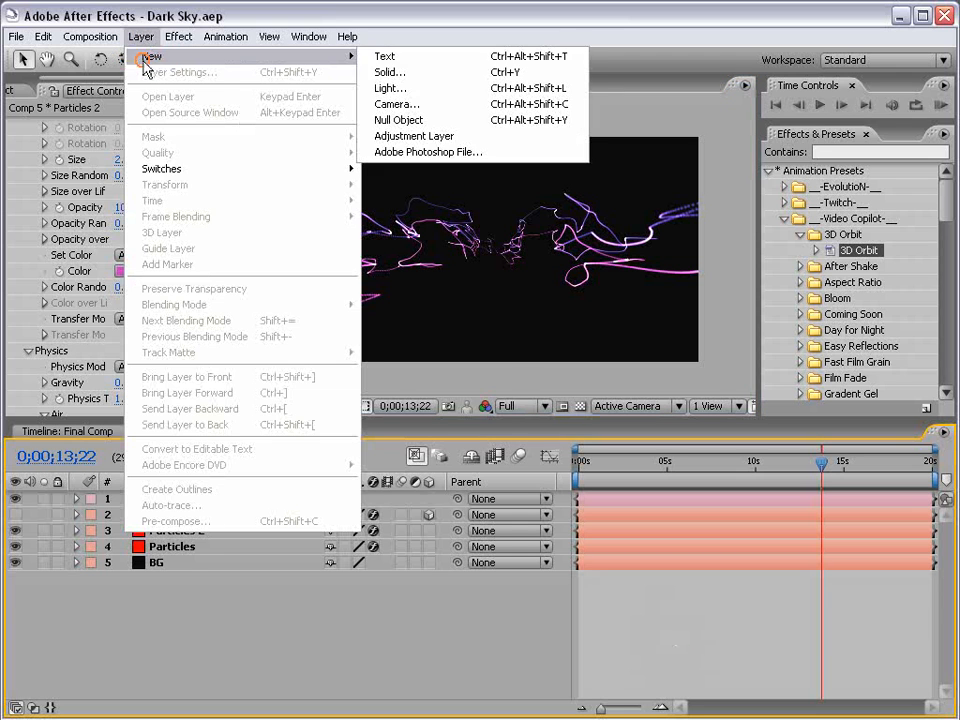
{"action": "left_click", "coordinate": [381, 73]}
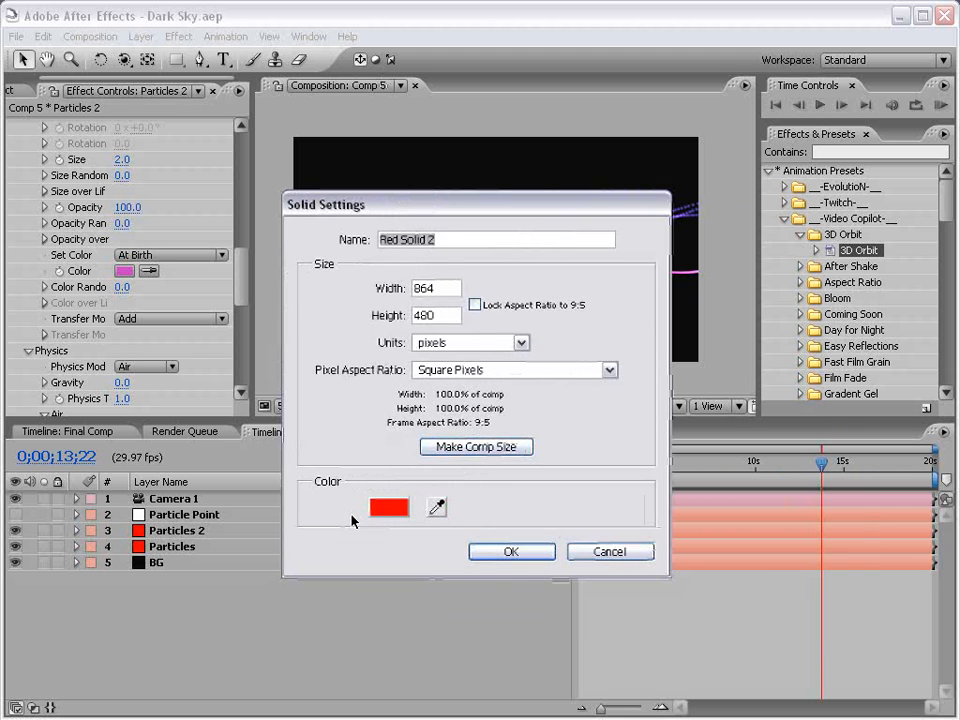
{"action": "left_click", "coordinate": [385, 506]}
{"action": "left_click_drag", "start_coordinate": [449, 540], "coordinate": [461, 464]}
{"action": "left_click", "coordinate": [592, 280]}
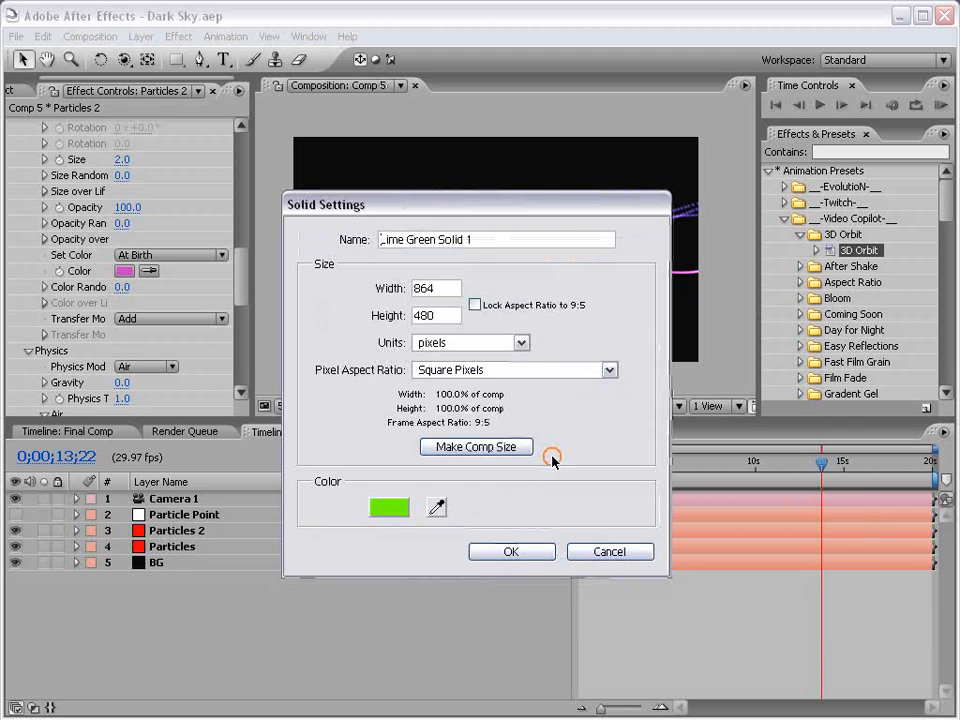
{"action": "left_click", "coordinate": [501, 552]}
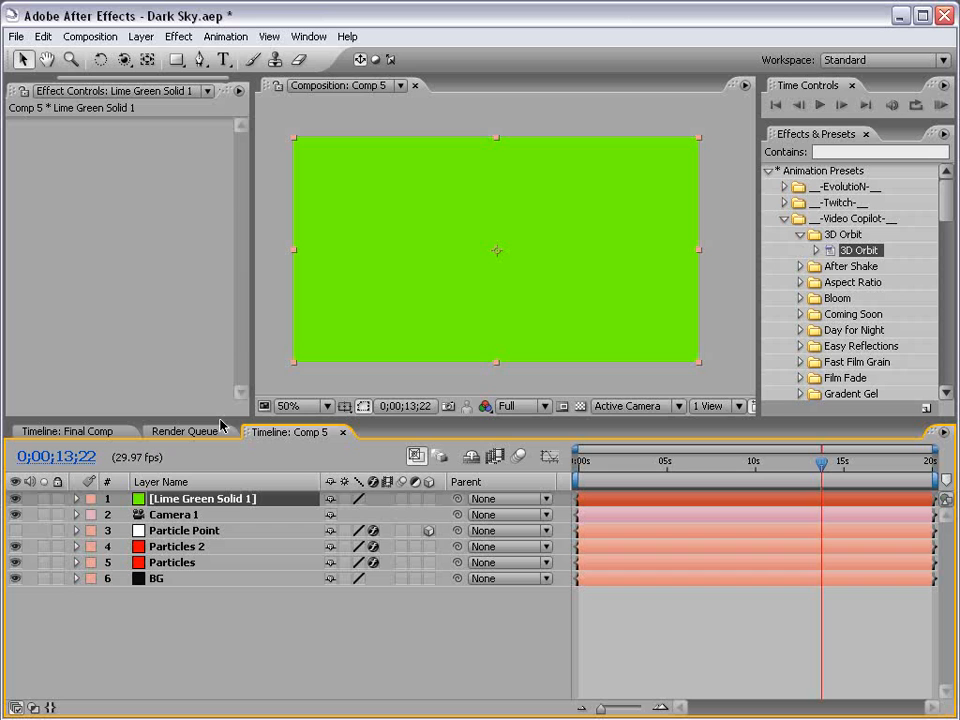
Apply Particular to the lime green solid and choose the t_StarfieldStatic1 animation preset.
{"action": "left_click", "coordinate": [180, 36]}
{"action": "mouse_move", "coordinate": [235, 655]}
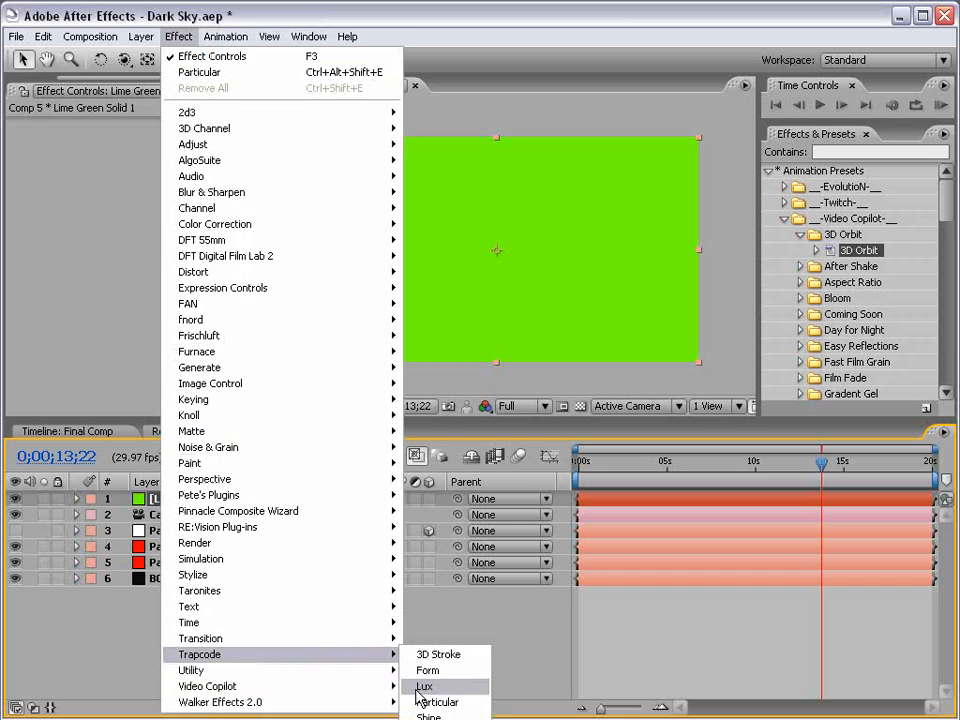
{"action": "left_click", "coordinate": [422, 702]}
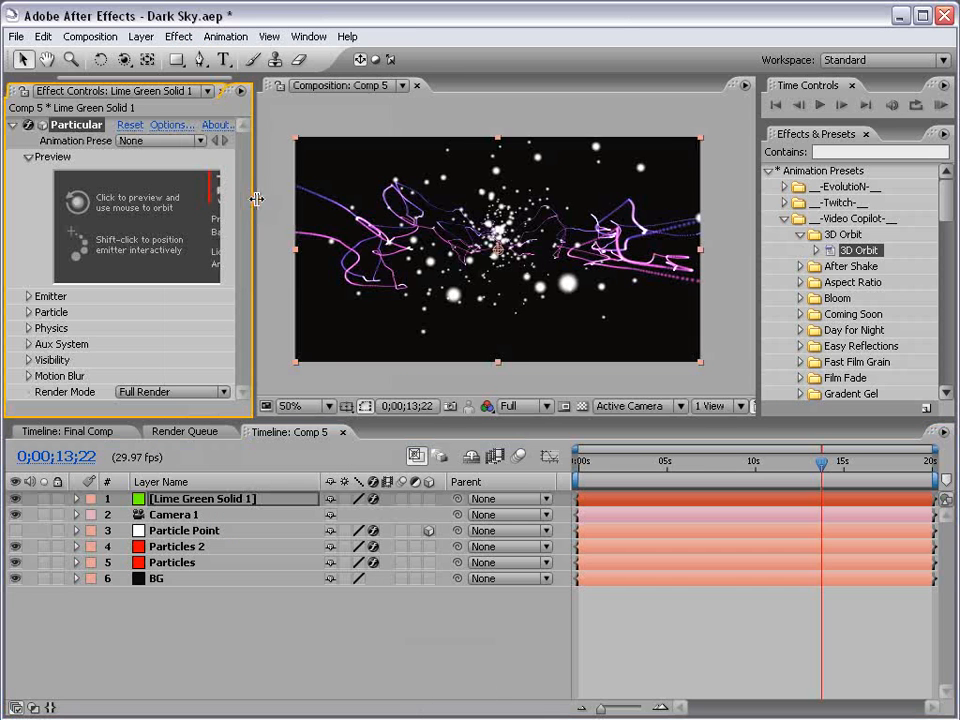
{"action": "left_click_drag", "start_coordinate": [253, 203], "coordinate": [303, 203]}
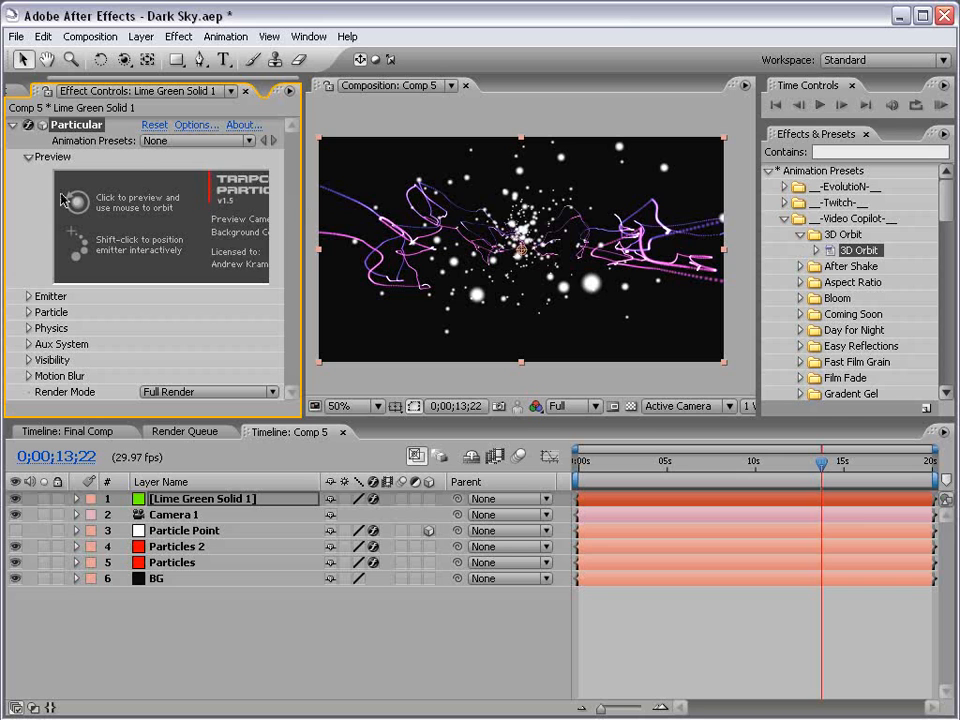
{"action": "left_click", "coordinate": [169, 145]}
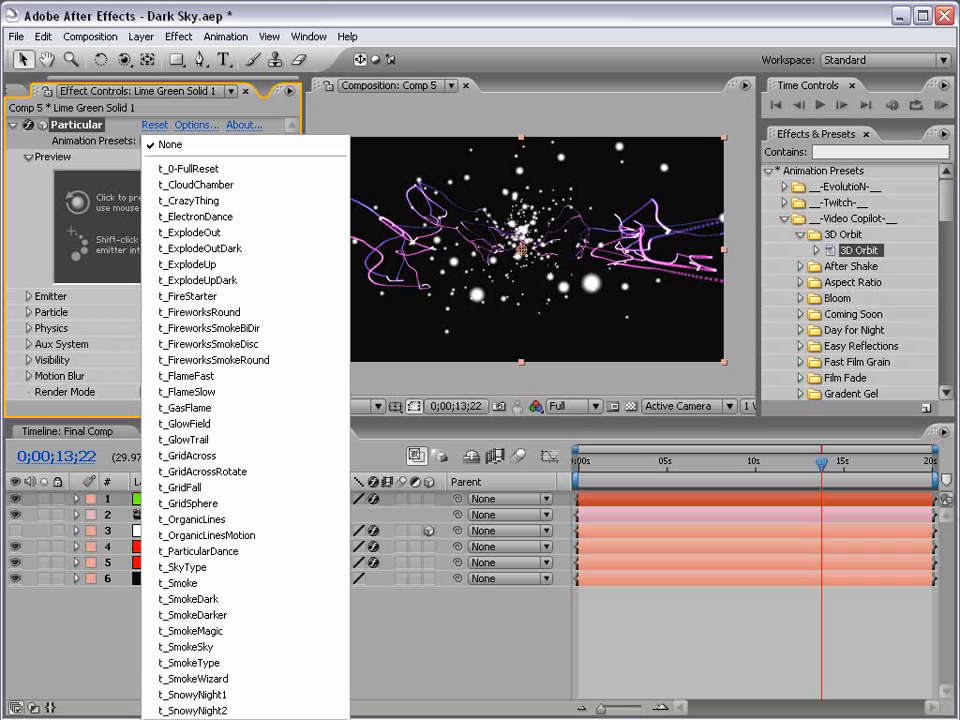
{"action": "left_click", "coordinate": [215, 718]}
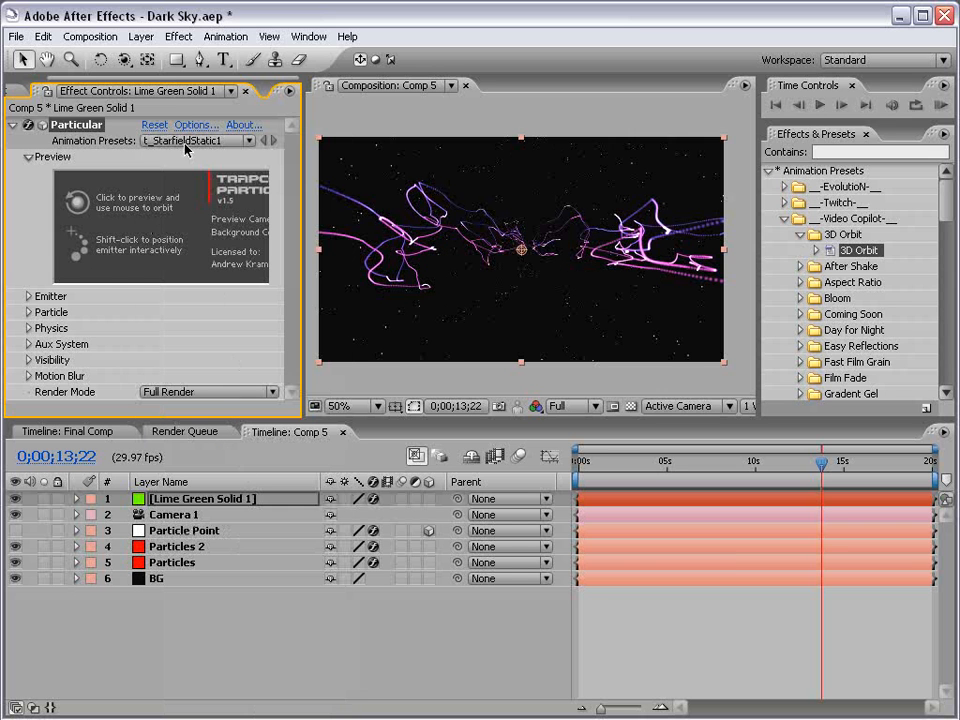
Orbit Camera 1 slightly to a new angle around the starfield and trails.
{"action": "key", "text": "grave"}
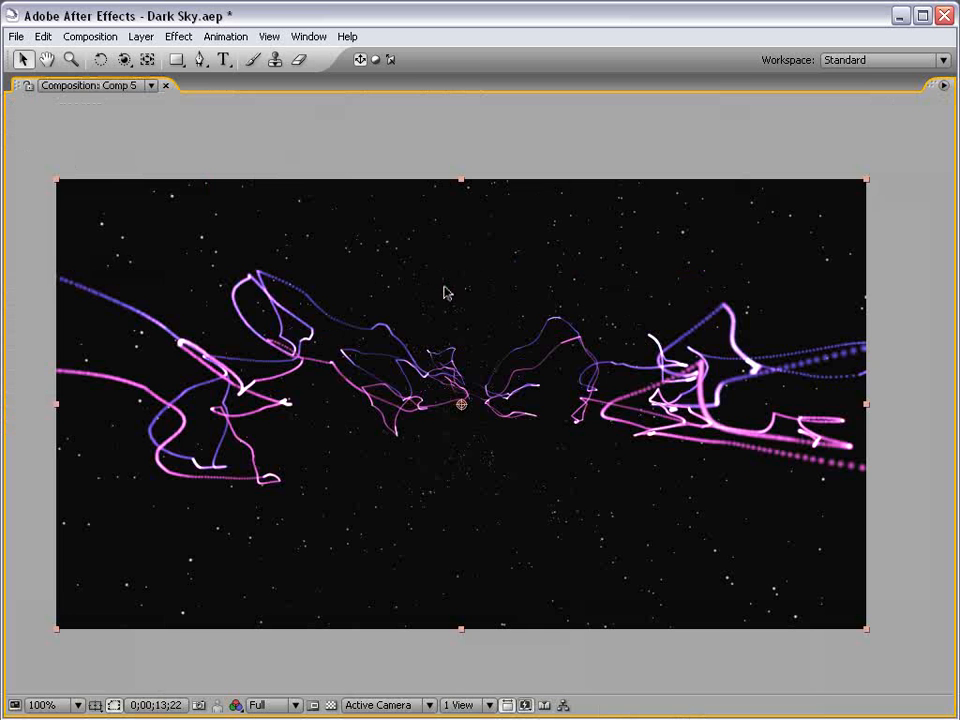
{"action": "key", "text": "grave"}
{"action": "left_click_drag", "start_coordinate": [735, 468], "coordinate": [701, 469]}
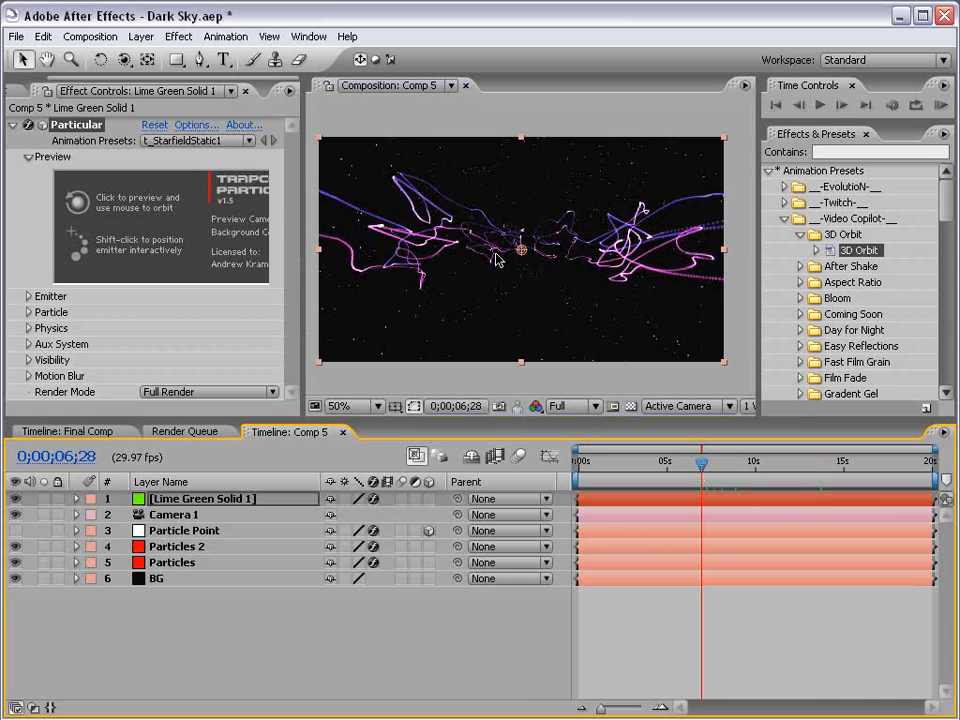
{"action": "key", "text": "c"}
{"action": "mouse_move", "coordinate": [500, 256]}
{"action": "left_mouse_down"}
{"action": "mouse_move", "coordinate": [441, 311]}
{"action": "mouse_move", "coordinate": [446, 261]}
{"action": "left_mouse_up"}
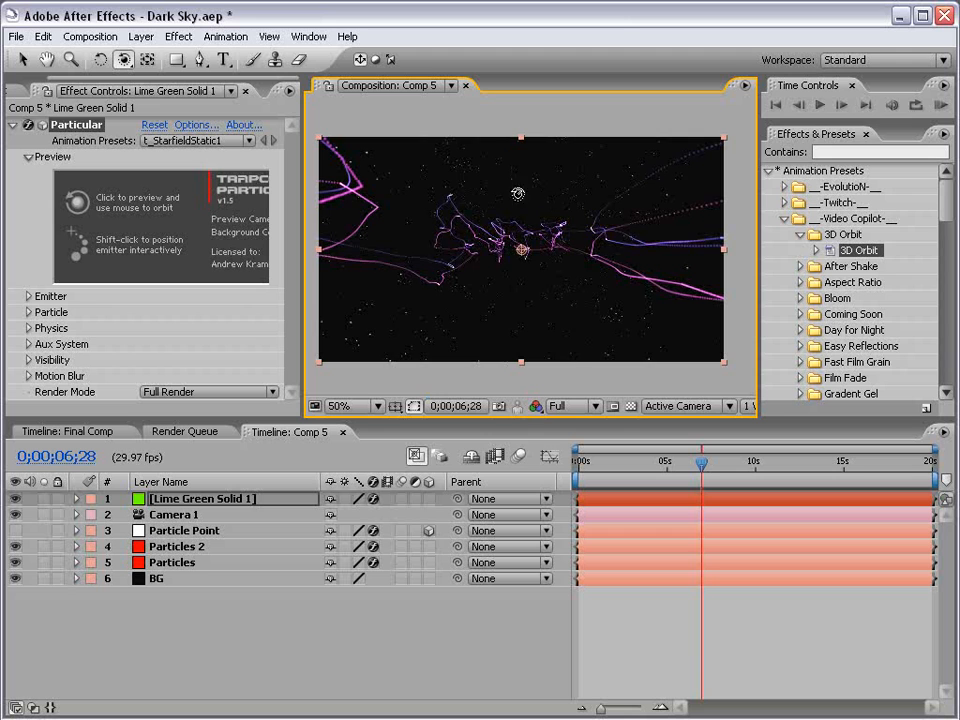
Examine the starfield layer's Particles/sec and Physics Time Factor keyframes by zooming the timeline and scrubbing playback.
{"action": "key", "text": "grave"}
{"action": "key", "text": "grave"}
{"action": "key", "text": "u"}
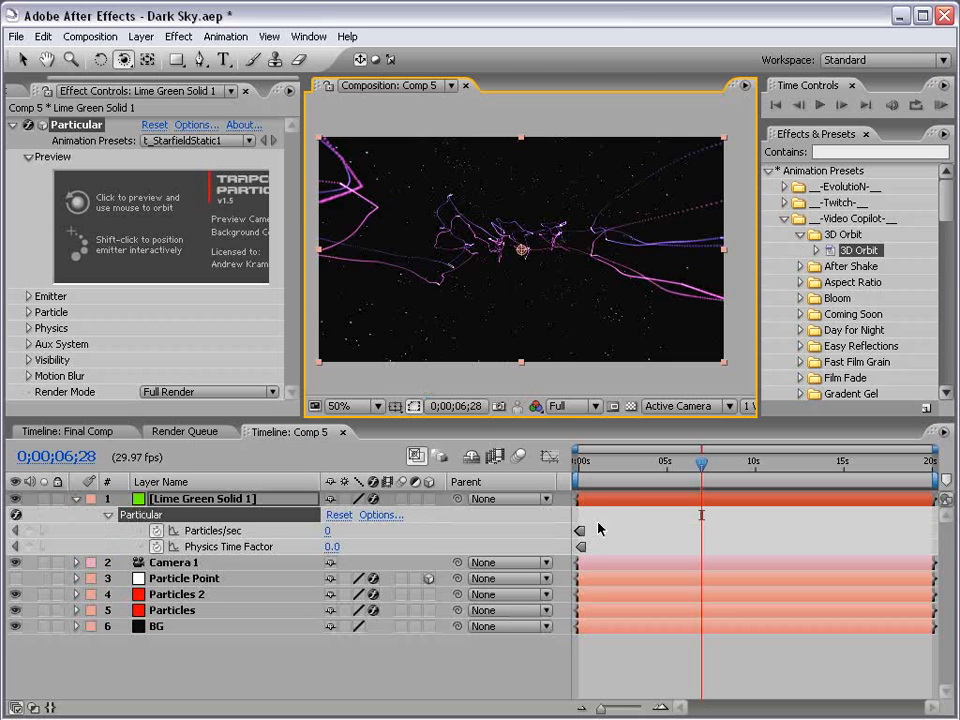
{"action": "key", "text": "equal"}
{"action": "key", "text": "space"}
{"action": "left_click_drag", "start_coordinate": [578, 534], "coordinate": [669, 531]}
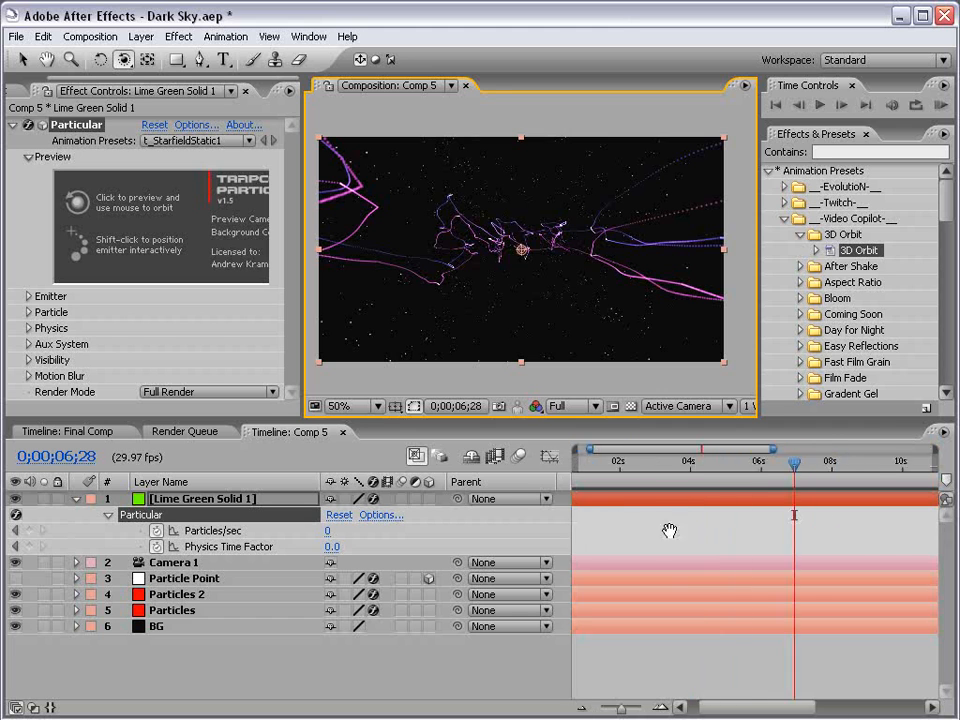
{"action": "key", "text": "equal"}
{"action": "left_click_drag", "start_coordinate": [589, 545], "coordinate": [800, 548]}
{"action": "key", "text": "equal"}
{"action": "left_click_drag", "start_coordinate": [658, 554], "coordinate": [917, 574]}
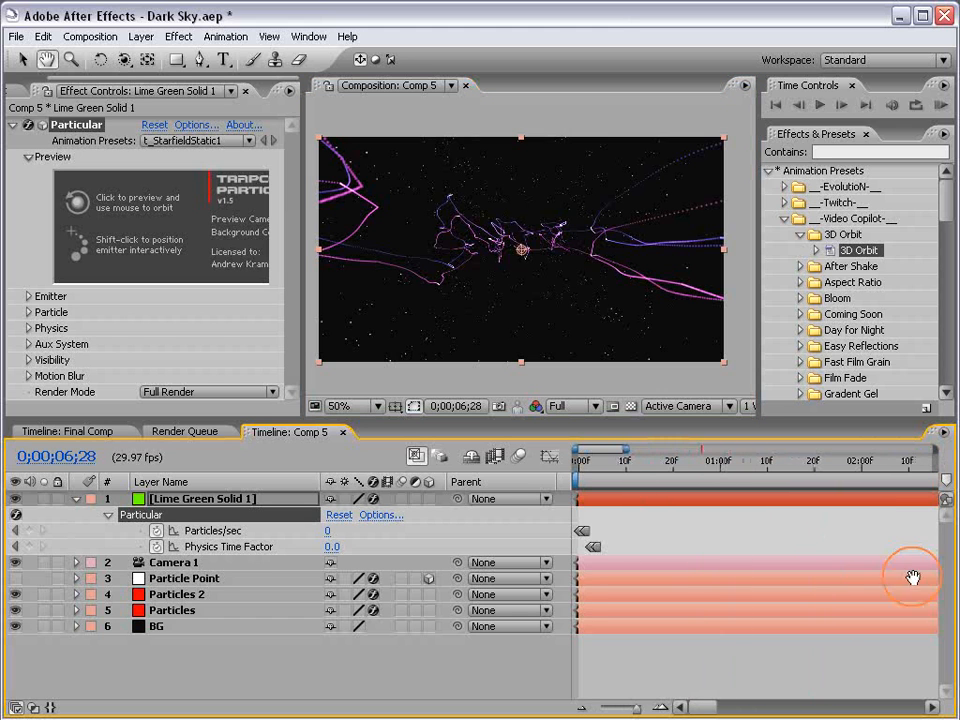
{"action": "left_click_drag", "start_coordinate": [581, 463], "coordinate": [585, 470]}
{"action": "key", "text": "space"}
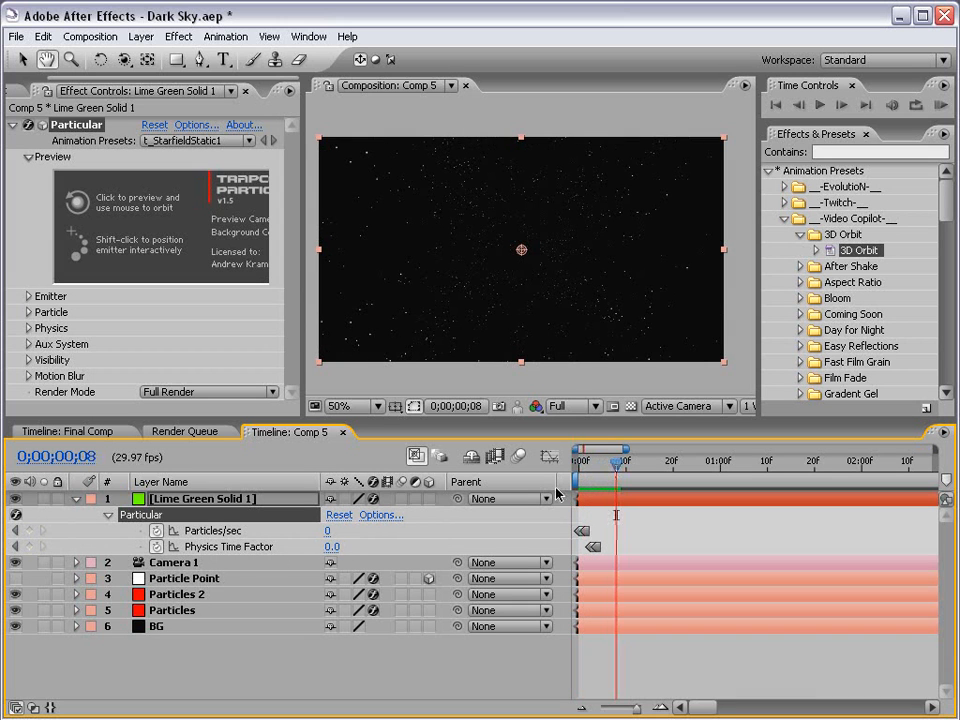
{"action": "mouse_move", "coordinate": [617, 463]}
{"action": "left_mouse_down"}
{"action": "mouse_move", "coordinate": [643, 475]}
{"action": "mouse_move", "coordinate": [895, 490]}
{"action": "mouse_move", "coordinate": [904, 515]}
{"action": "left_mouse_up"}
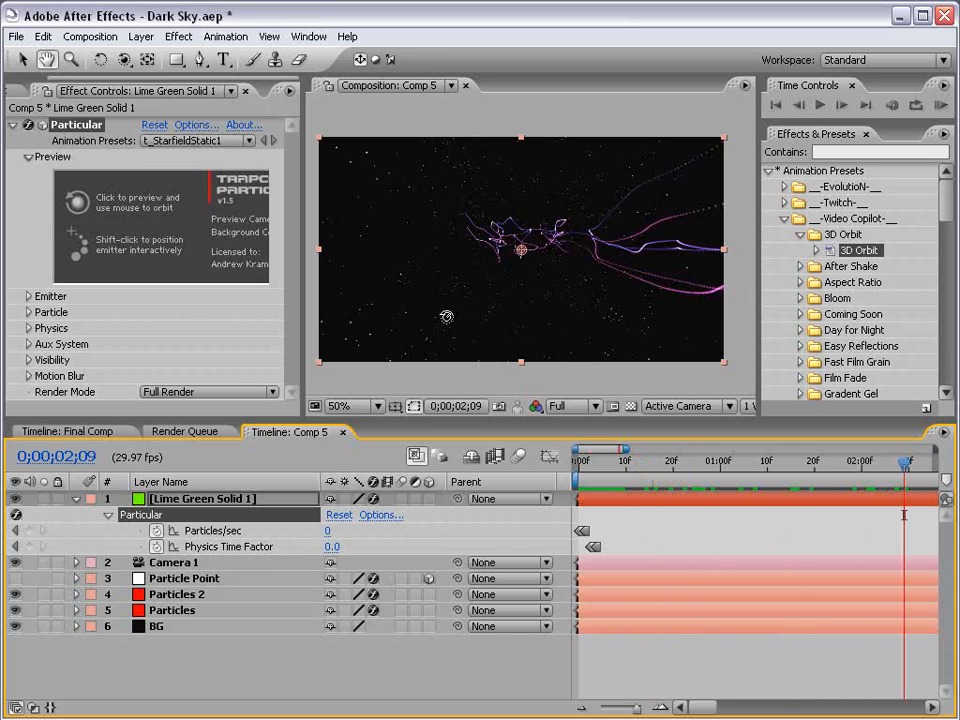
{"action": "key", "text": "minus"}
{"action": "key", "text": "minus"}
{"action": "key", "text": "minus"}
{"action": "key", "text": "minus"}
{"action": "key", "text": "minus"}
{"action": "key", "text": "minus"}
{"action": "key", "text": "minus"}
{"action": "key", "text": "minus"}
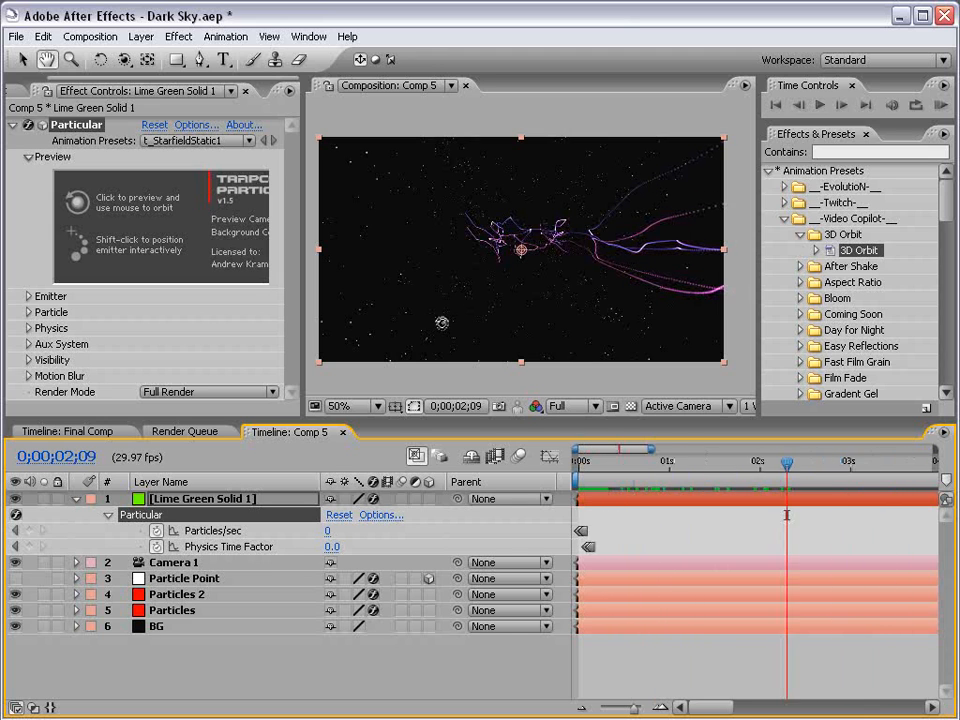
{"action": "left_click", "coordinate": [75, 499]}
{"action": "left_click_drag", "start_coordinate": [639, 472], "coordinate": [738, 470]}
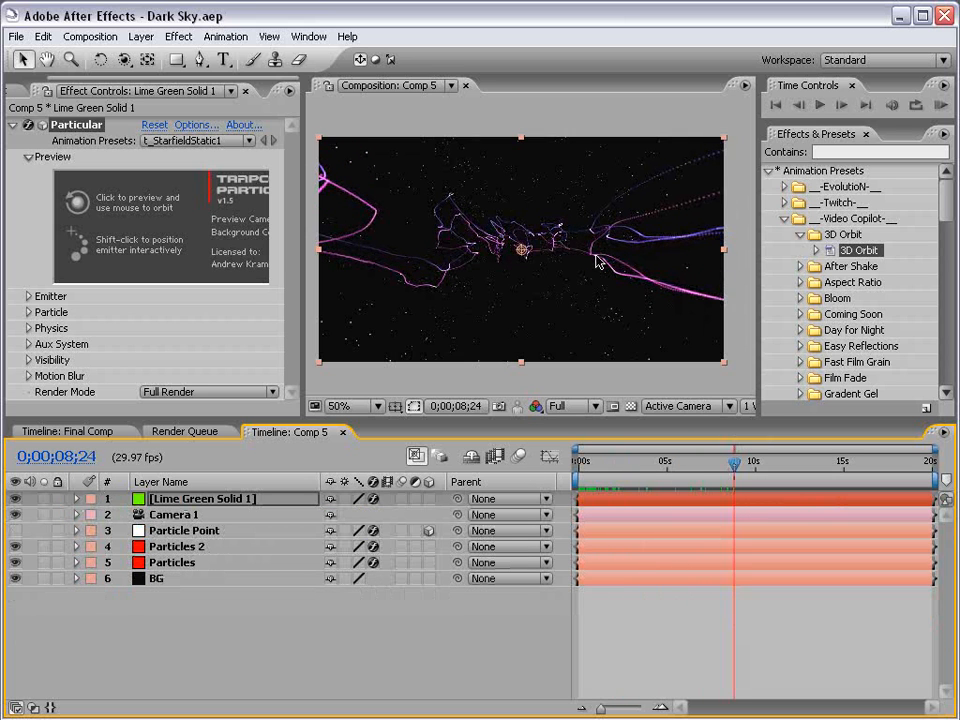
Create another composition-size solid in a medium gray-magenta color.
{"action": "left_click", "coordinate": [142, 37]}
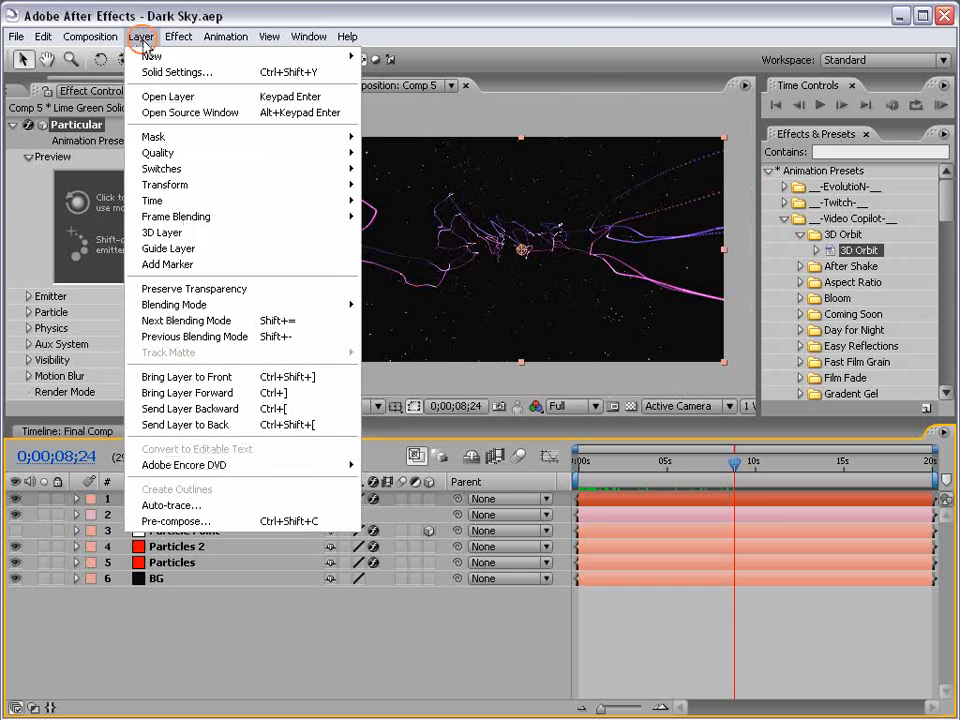
{"action": "mouse_move", "coordinate": [205, 57]}
{"action": "left_click", "coordinate": [414, 73]}
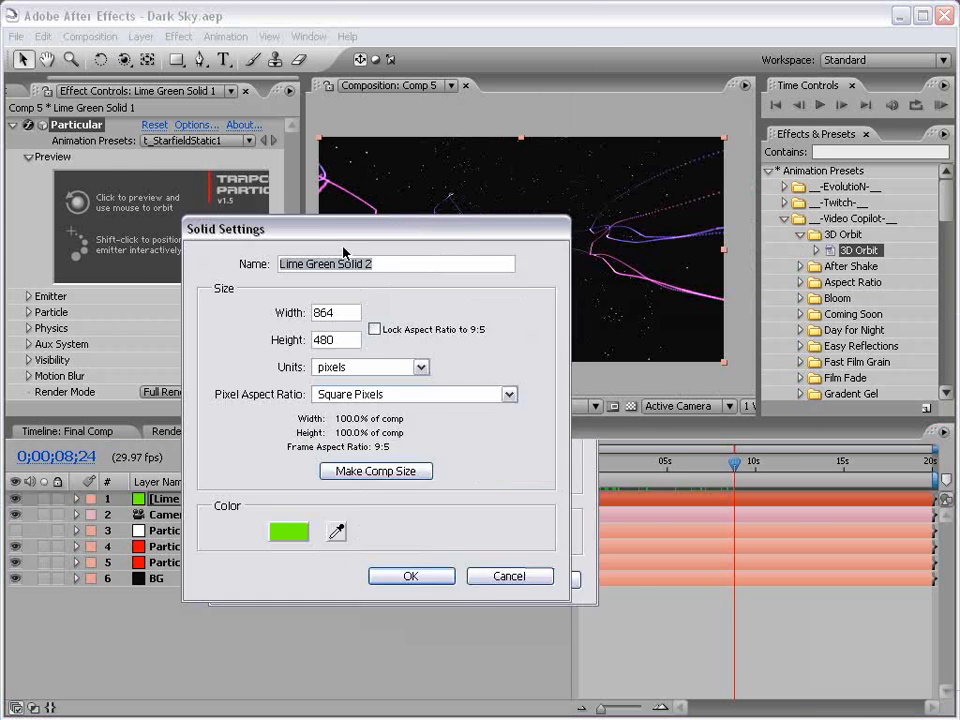
{"action": "left_click", "coordinate": [197, 512]}
{"action": "left_click_drag", "start_coordinate": [449, 345], "coordinate": [449, 338]}
{"action": "left_click_drag", "start_coordinate": [336, 374], "coordinate": [296, 371]}
{"action": "left_click", "coordinate": [604, 284]}
{"action": "left_click", "coordinate": [340, 556]}
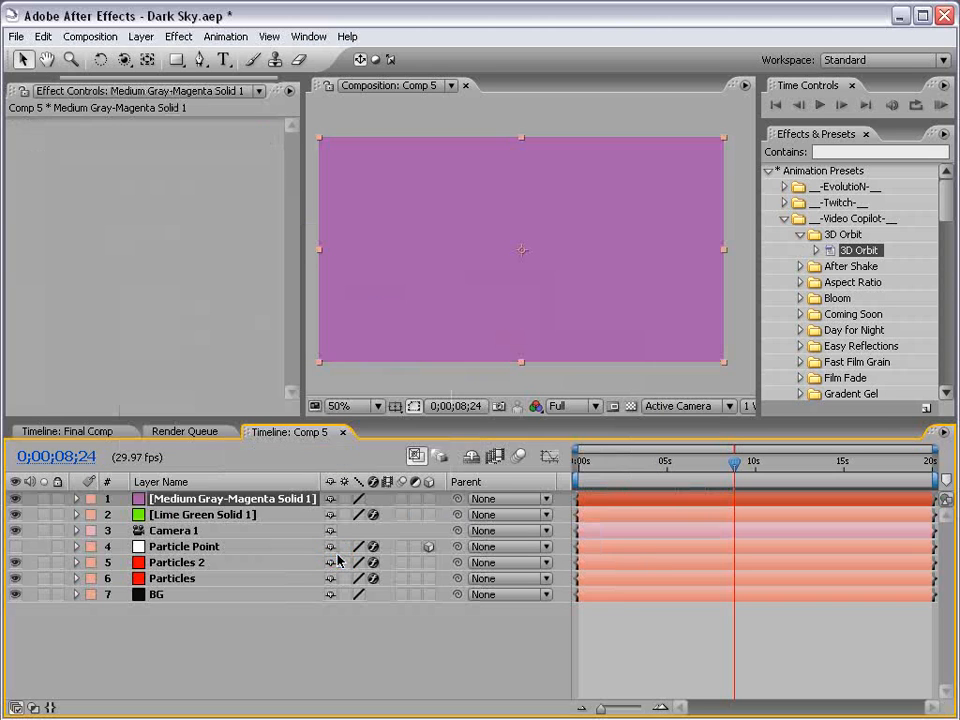
Draw a wide elliptical mask centered on the magenta solid, covering the middle of the frame.
{"action": "left_click_drag", "start_coordinate": [176, 59], "coordinate": [215, 79]}
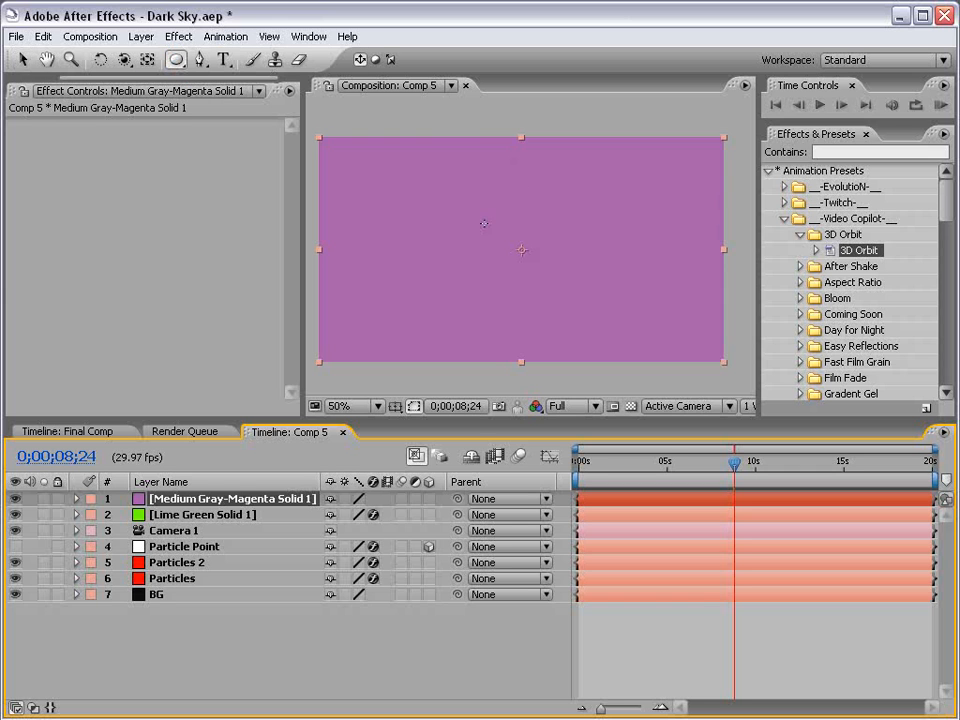
{"action": "left_click_drag", "start_coordinate": [521, 250], "coordinate": [564, 294]}
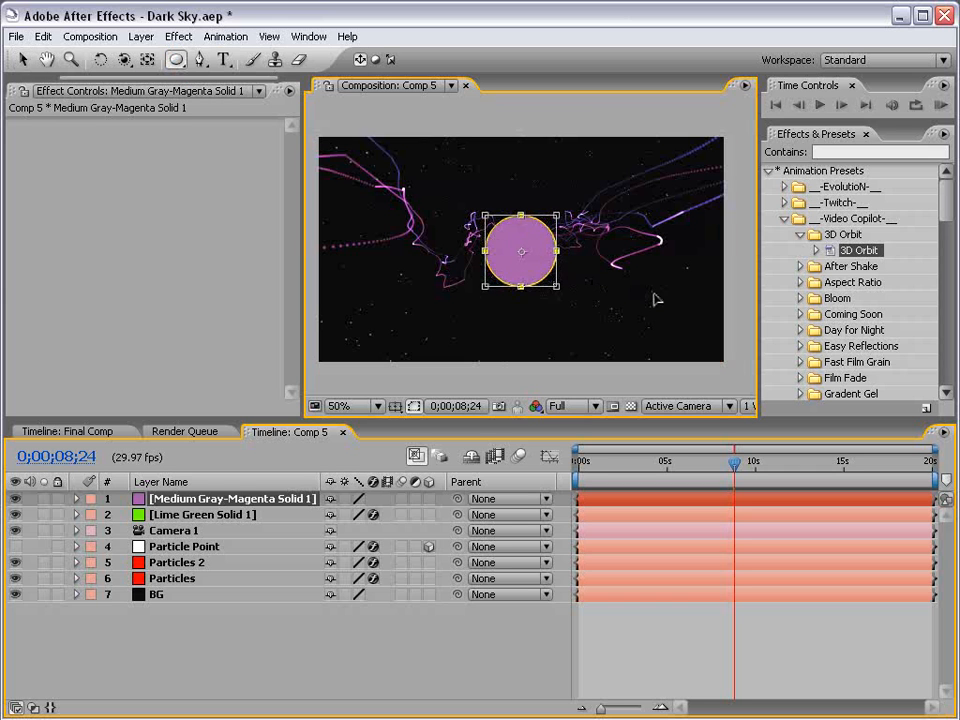
{"action": "mouse_move", "coordinate": [667, 300]}
{"action": "left_mouse_down"}
{"action": "mouse_move", "coordinate": [692, 304]}
{"action": "mouse_move", "coordinate": [638, 316]}
{"action": "mouse_move", "coordinate": [655, 317]}
{"action": "left_mouse_up"}
{"action": "key", "text": "v"}
Set the ellipse mask's feather to 200 pixels.
{"action": "left_click", "coordinate": [257, 500]}
{"action": "key", "text": "f"}
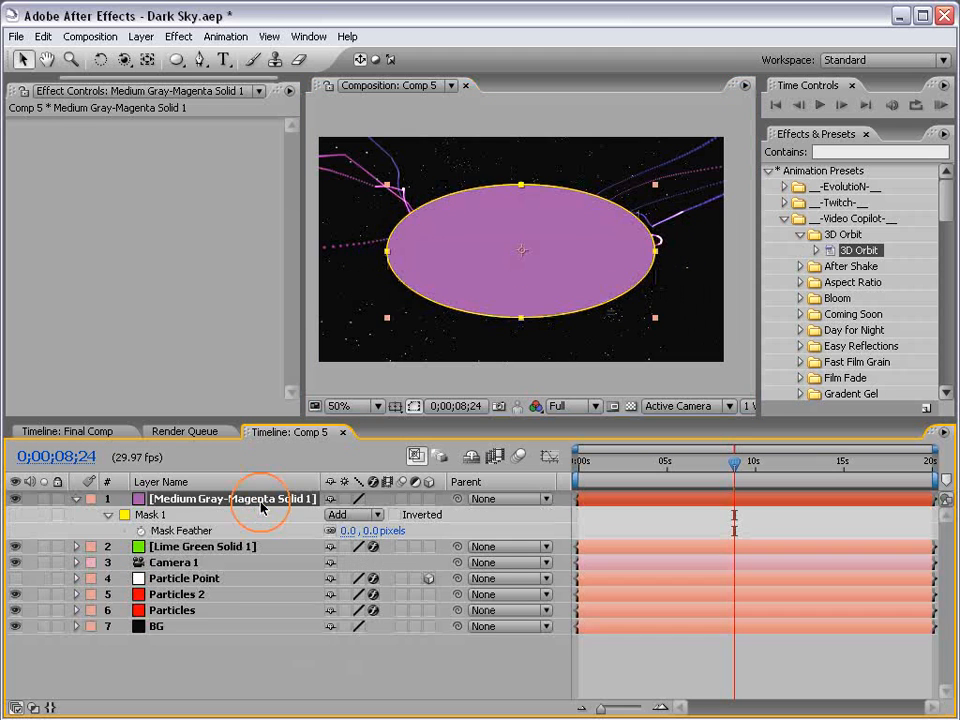
{"action": "left_click_drag", "start_coordinate": [376, 525], "coordinate": [572, 523]}
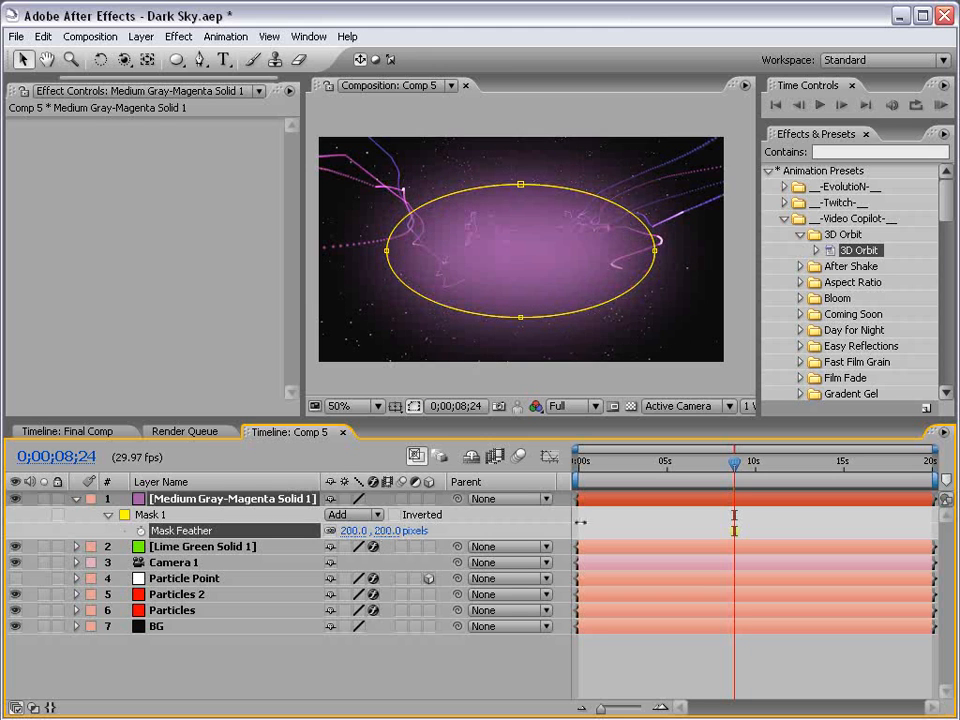
Move the magenta glow solid just above BG and set its opacity to about 61%.
{"action": "left_click_drag", "start_coordinate": [250, 499], "coordinate": [222, 622]}
{"action": "key", "text": "t"}
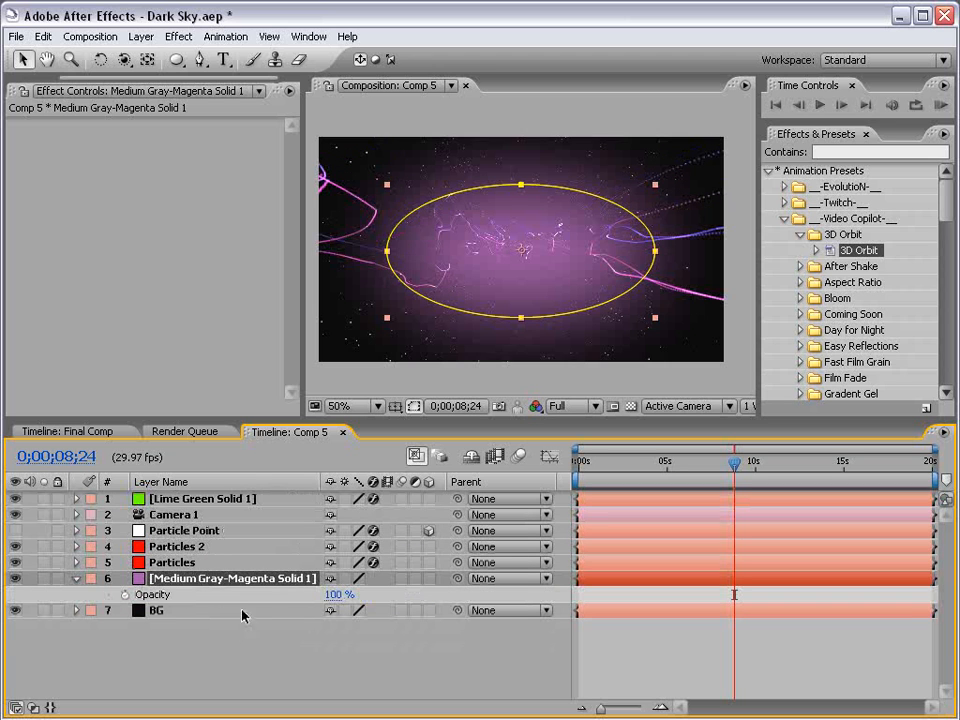
{"action": "left_click", "coordinate": [333, 594]}
{"action": "type", "text": "20"}
{"action": "key", "text": "Return"}
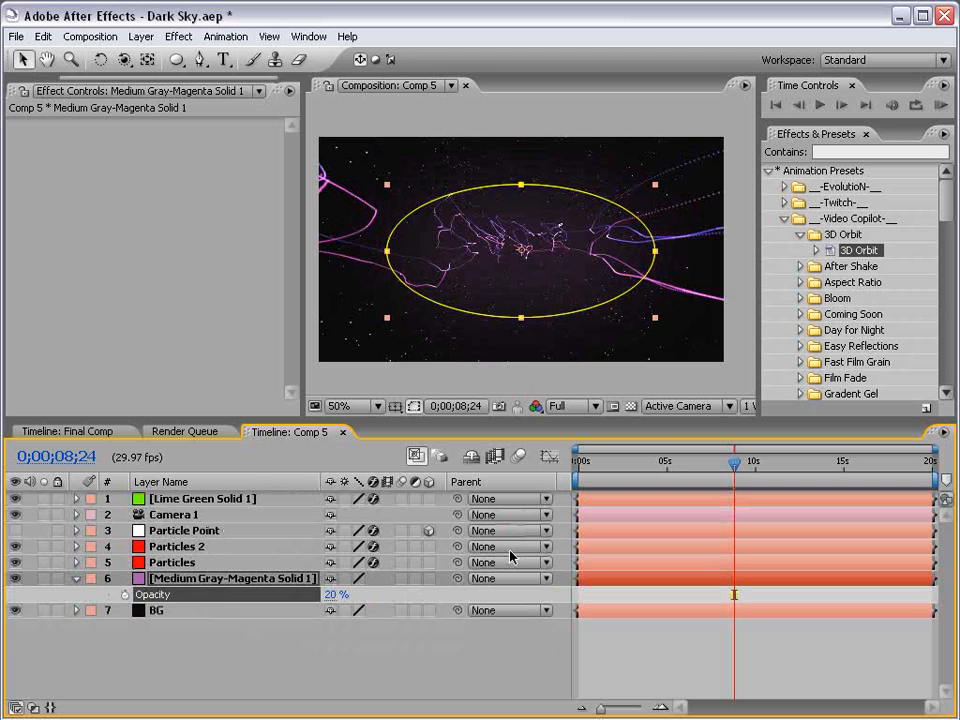
{"action": "left_click_drag", "start_coordinate": [330, 594], "coordinate": [365, 594]}
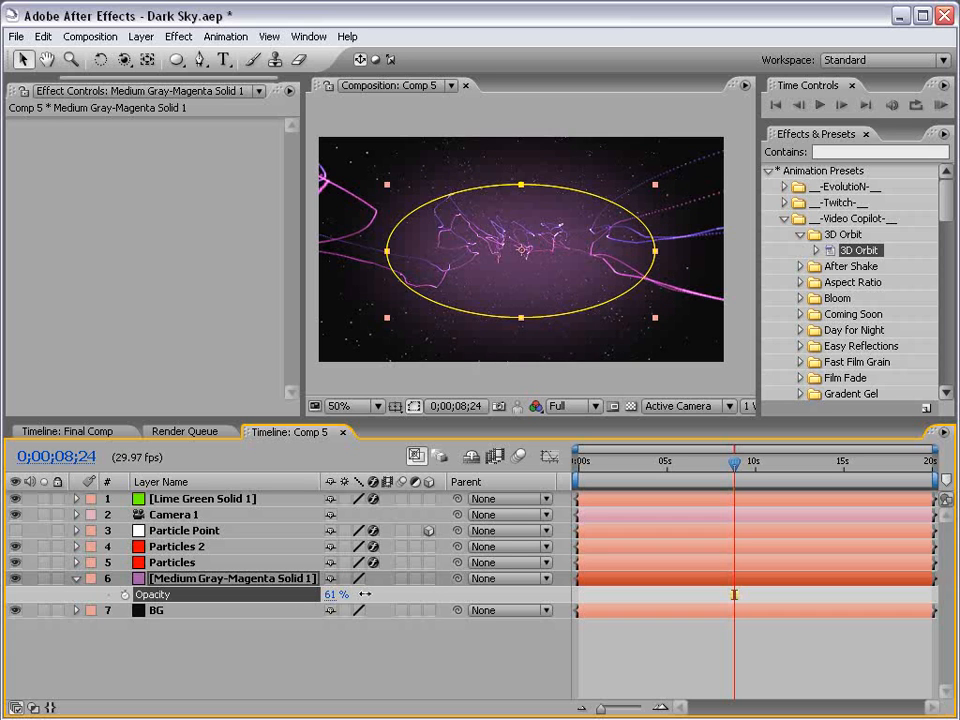
Set the ellipse mask's expansion to -23 pixels.
{"action": "key", "text": "f"}
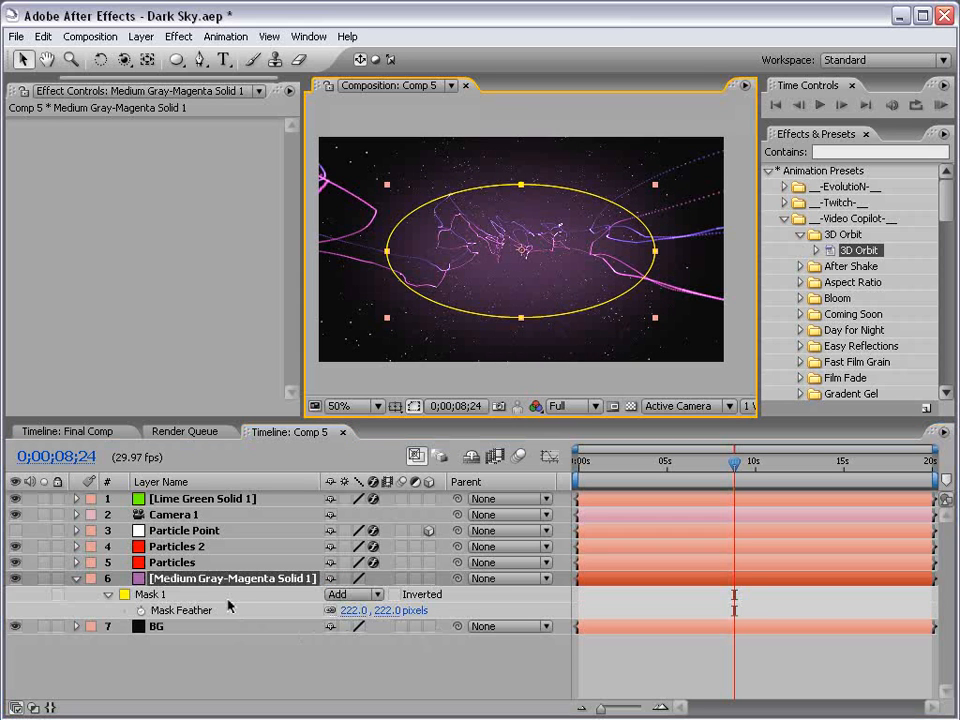
{"action": "key", "text": "m"}
{"action": "key", "text": "m"}
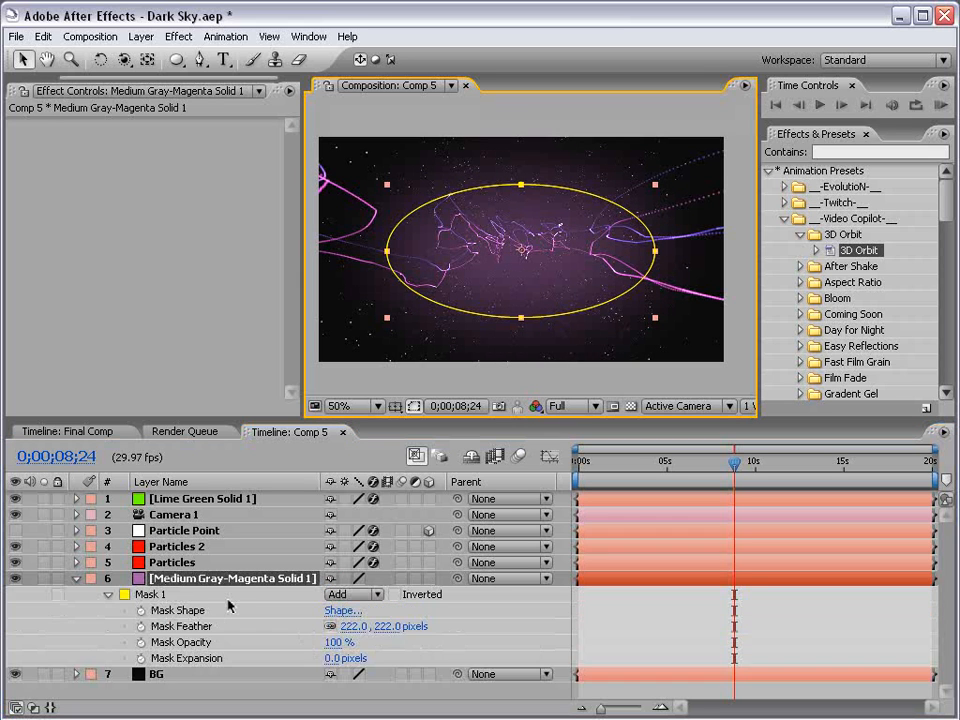
{"action": "left_click", "coordinate": [325, 657]}
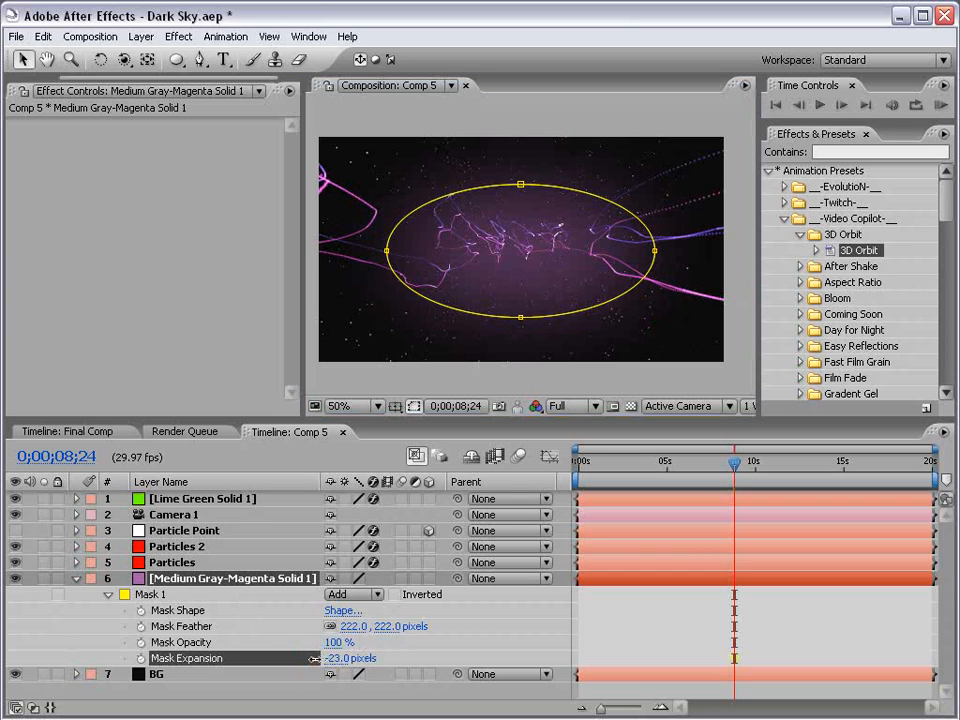
{"action": "left_click", "coordinate": [621, 632]}
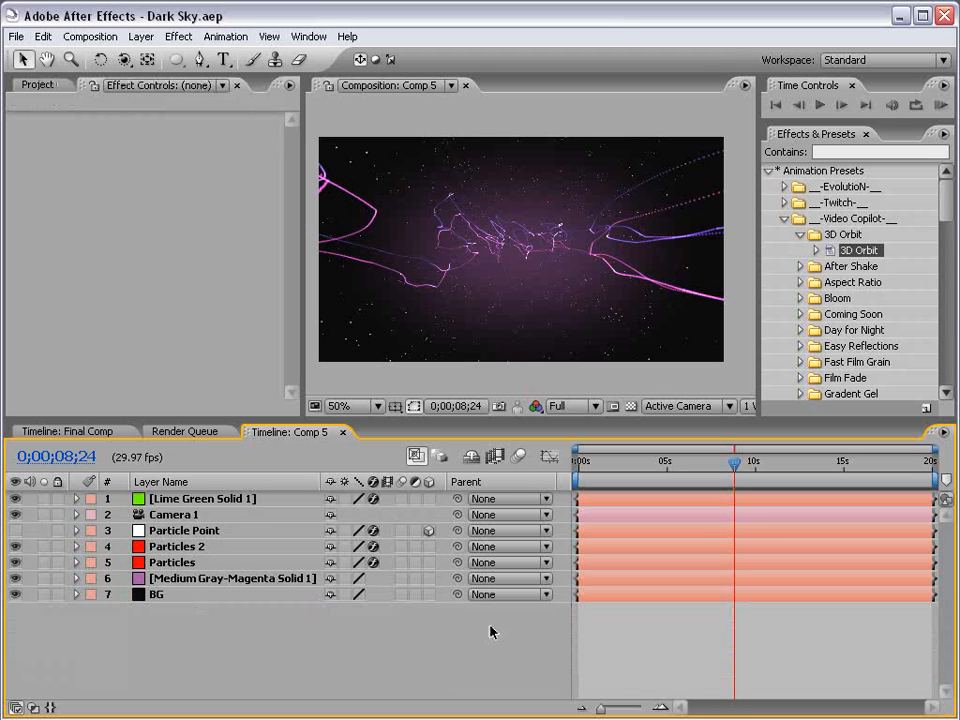
Create a new composition-size solid in a medium gray-royal blue color.
{"action": "left_click", "coordinate": [142, 38]}
{"action": "mouse_move", "coordinate": [145, 52]}
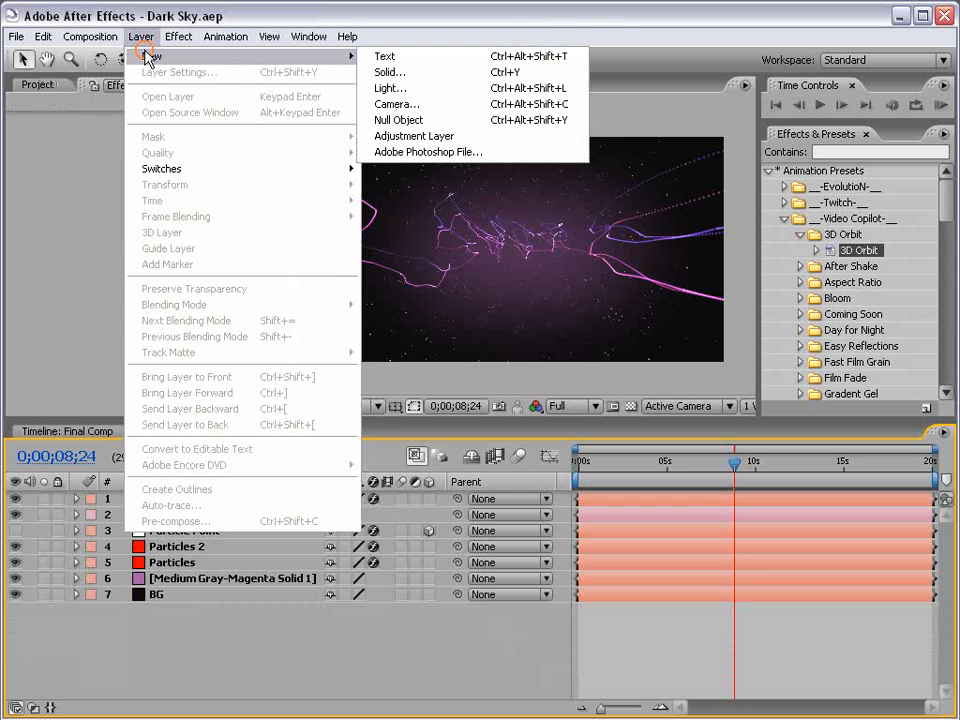
{"action": "left_click", "coordinate": [392, 73]}
{"action": "left_click", "coordinate": [472, 514]}
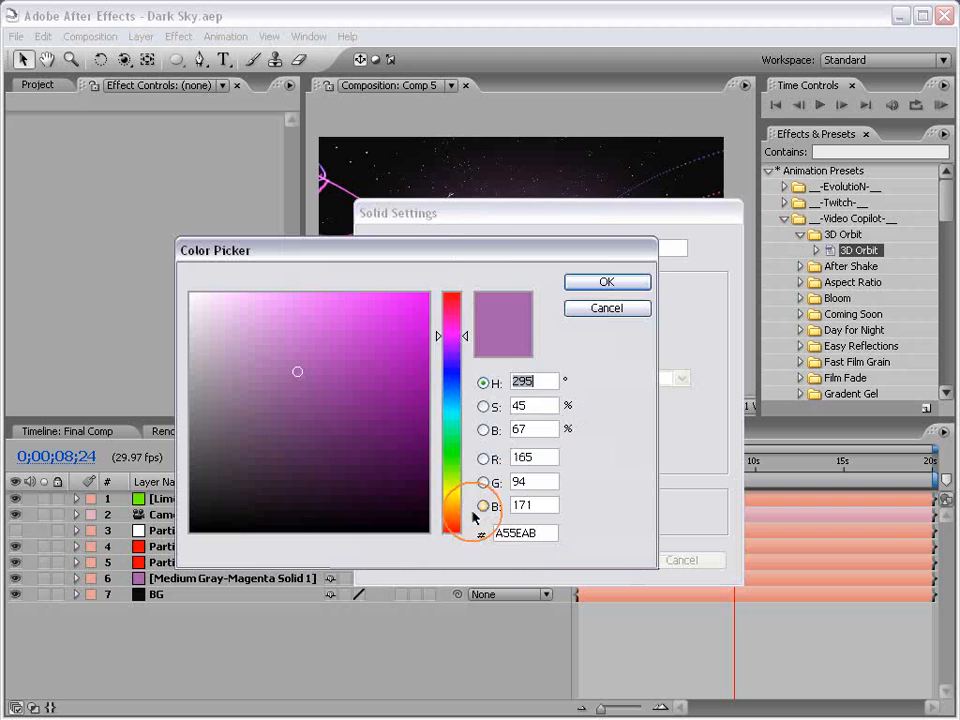
{"action": "mouse_move", "coordinate": [442, 378]}
{"action": "left_mouse_down"}
{"action": "mouse_move", "coordinate": [440, 370]}
{"action": "mouse_move", "coordinate": [440, 401]}
{"action": "left_mouse_up"}
{"action": "left_click", "coordinate": [578, 285]}
{"action": "left_click", "coordinate": [598, 560]}
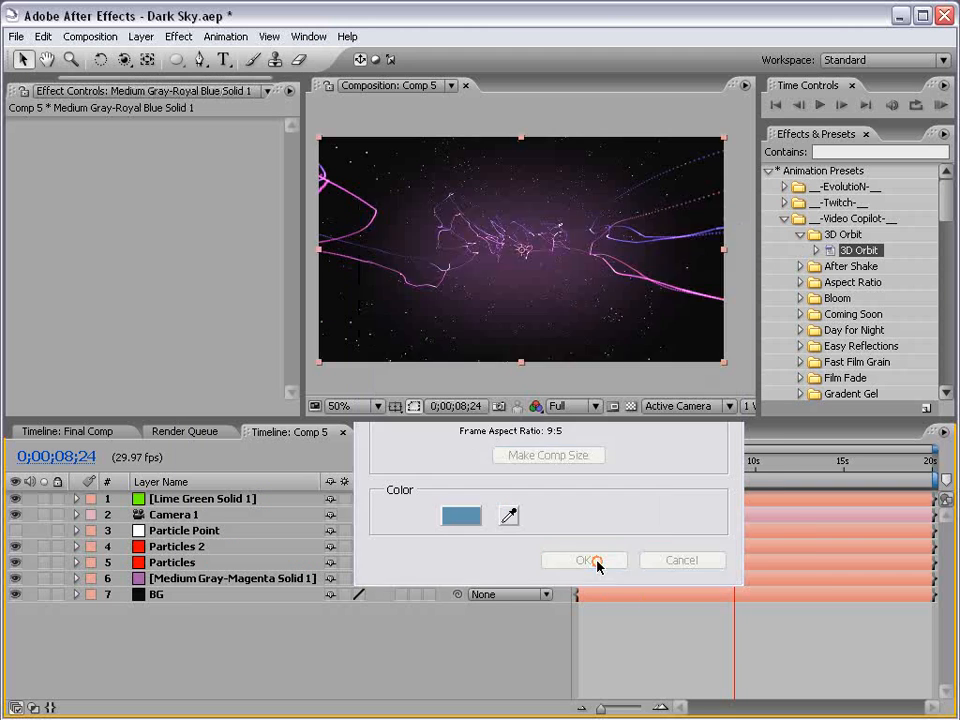
Apply the Particular effect to the new blue solid.
{"action": "left_click", "coordinate": [180, 38]}
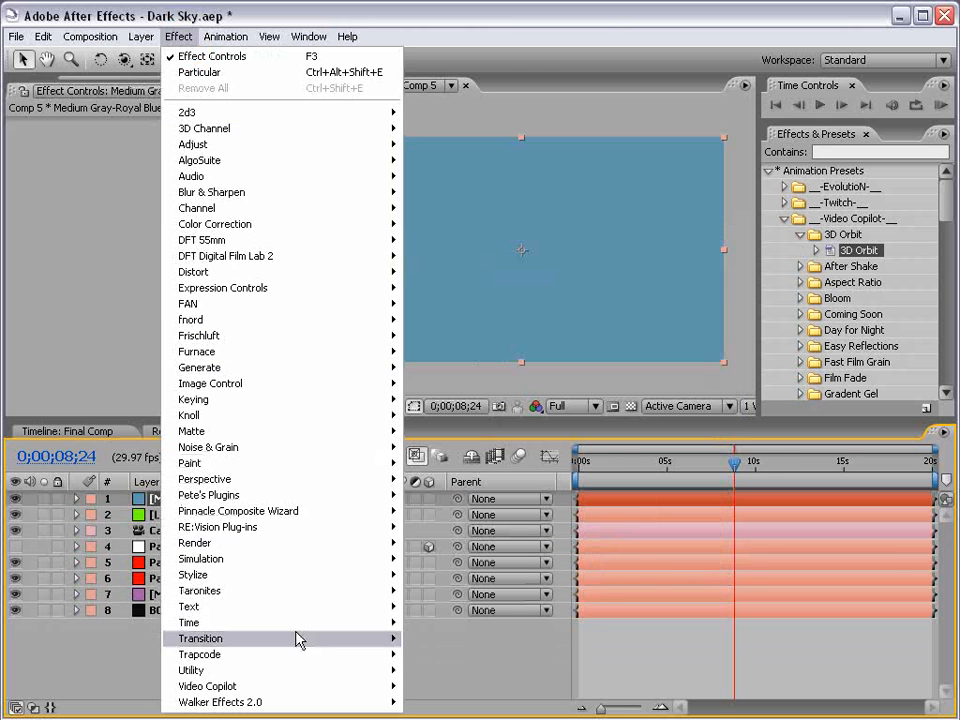
{"action": "mouse_move", "coordinate": [326, 668]}
{"action": "left_click", "coordinate": [437, 702]}
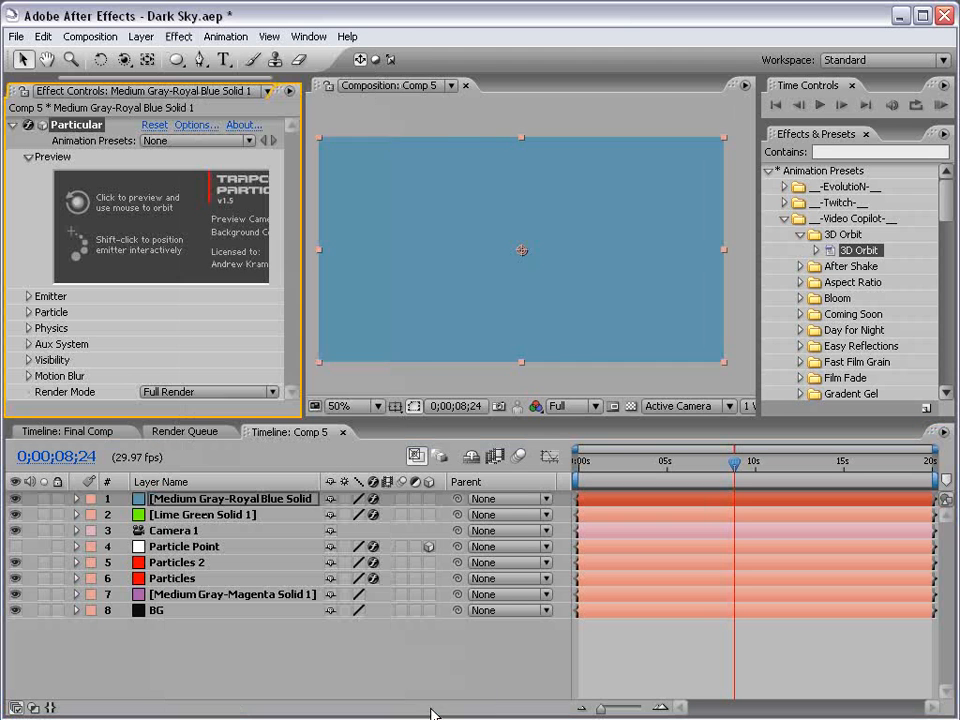
Set Particular's Physics Time Factor to 0 at about 6 seconds.
{"action": "left_click", "coordinate": [29, 328]}
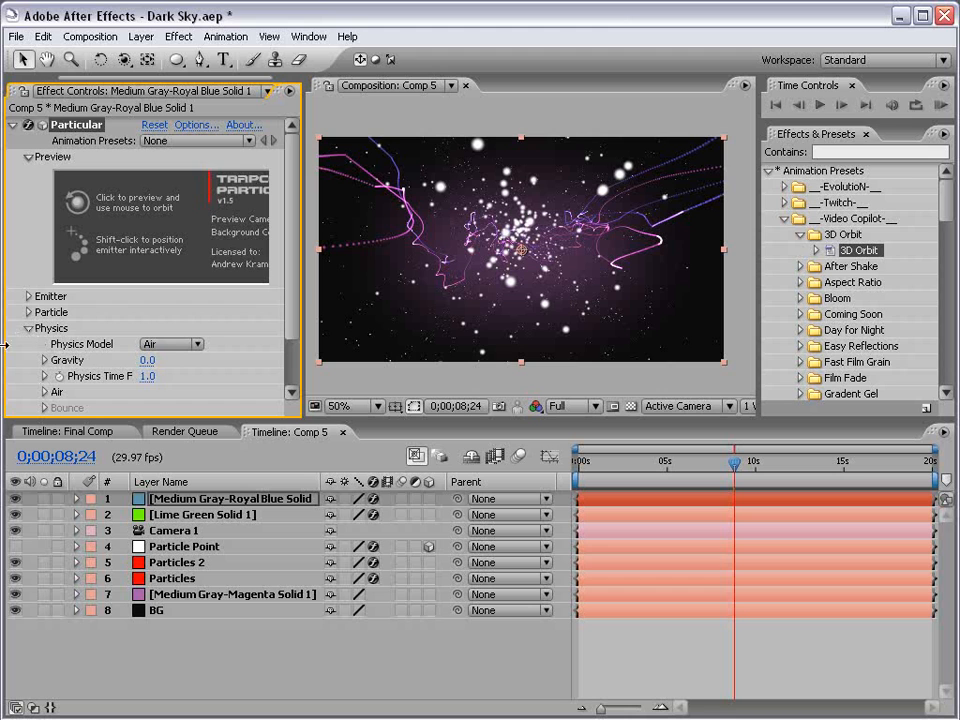
{"action": "left_click_drag", "start_coordinate": [302, 355], "coordinate": [312, 355]}
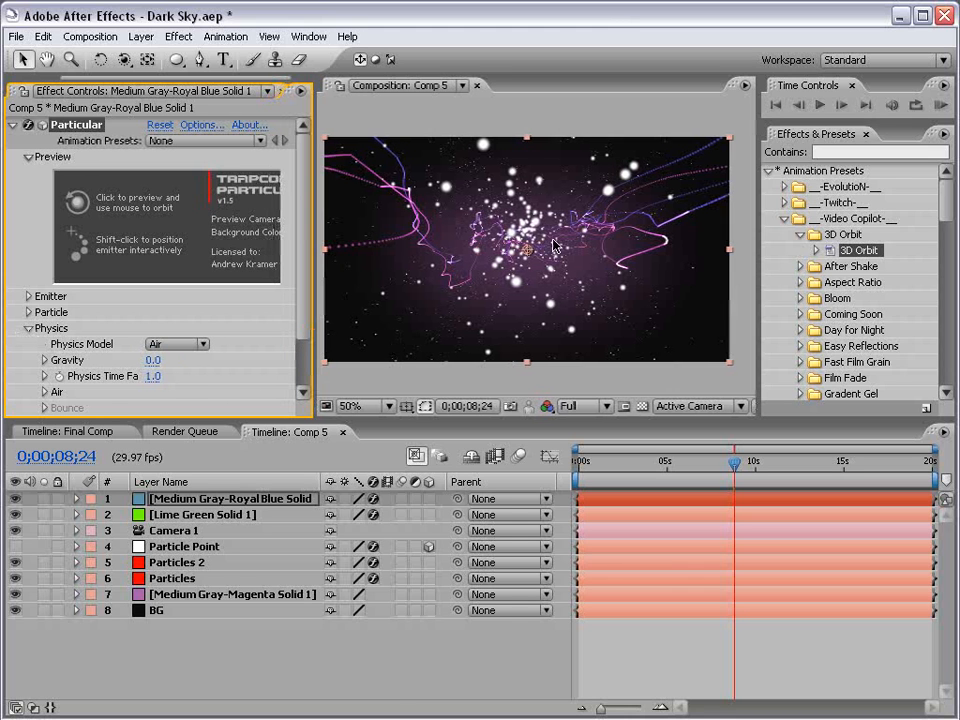
{"action": "left_click_drag", "start_coordinate": [735, 515], "coordinate": [688, 476]}
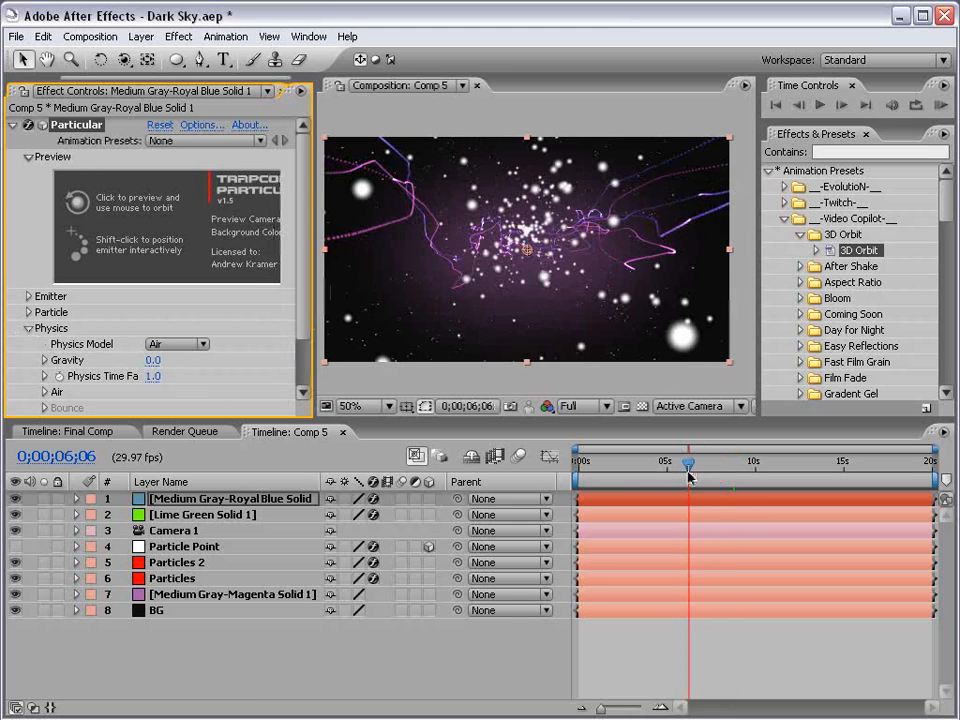
{"action": "left_click", "coordinate": [85, 376]}
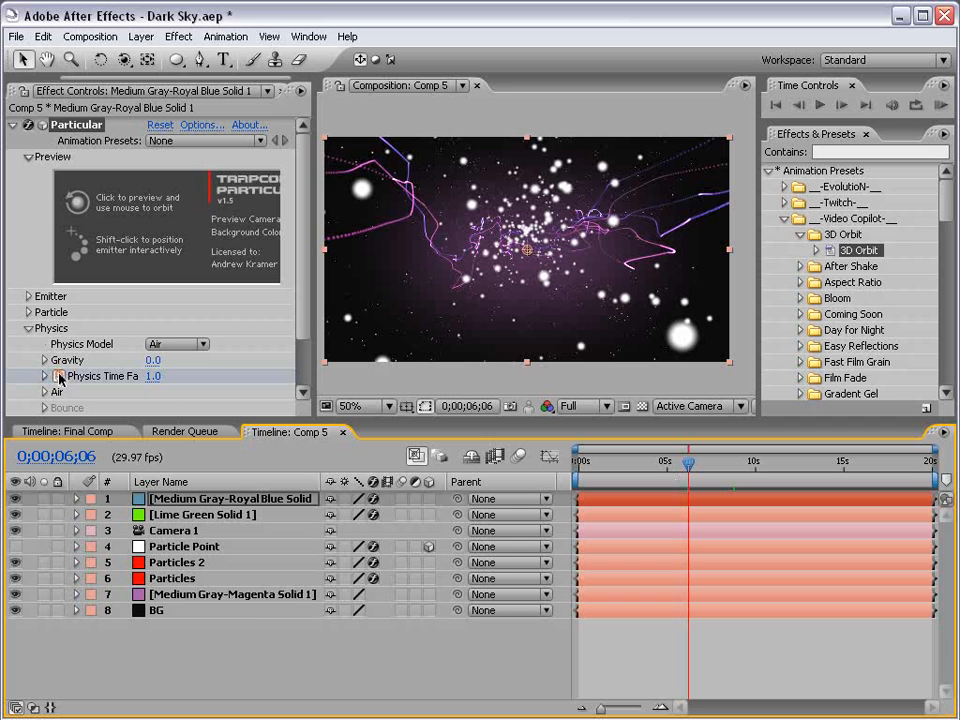
{"action": "left_click_drag", "start_coordinate": [312, 350], "coordinate": [343, 357]}
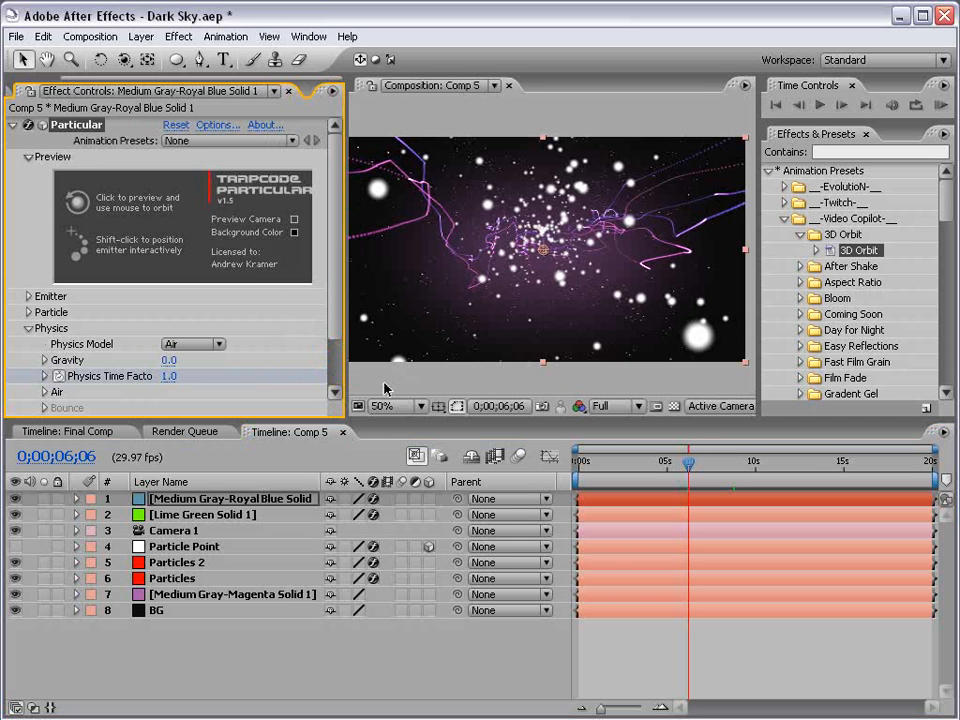
{"action": "key", "text": "Page_Down"}
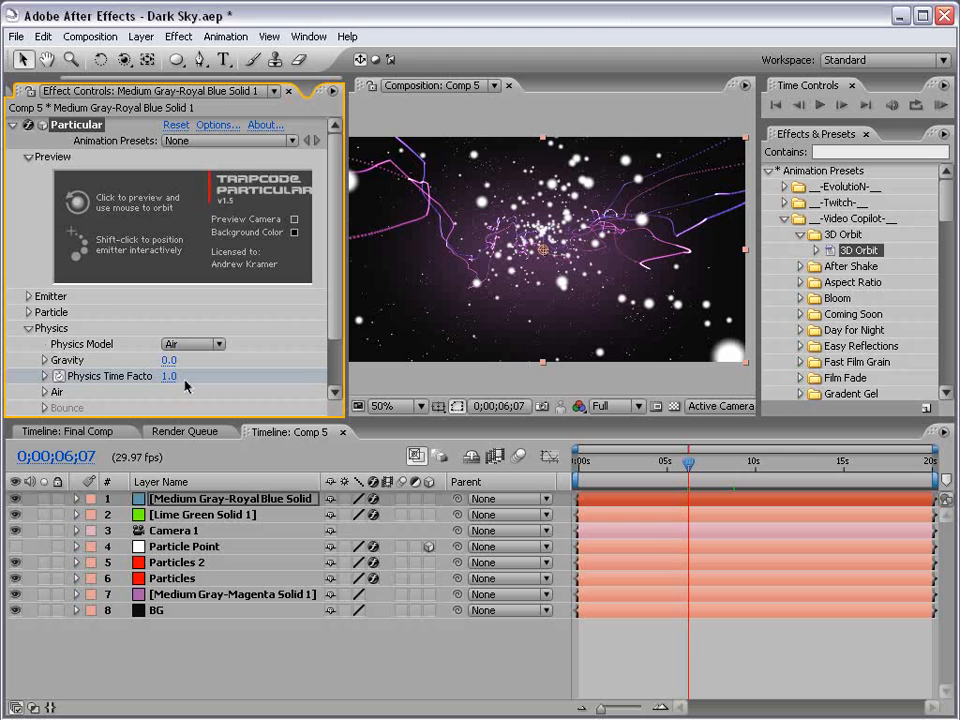
{"action": "left_click", "coordinate": [169, 377]}
{"action": "type", "text": "0"}
{"action": "key", "text": "Return"}
Set the emitter velocity to 30 at about 10 seconds.
{"action": "left_click_drag", "start_coordinate": [690, 463], "coordinate": [762, 463]}
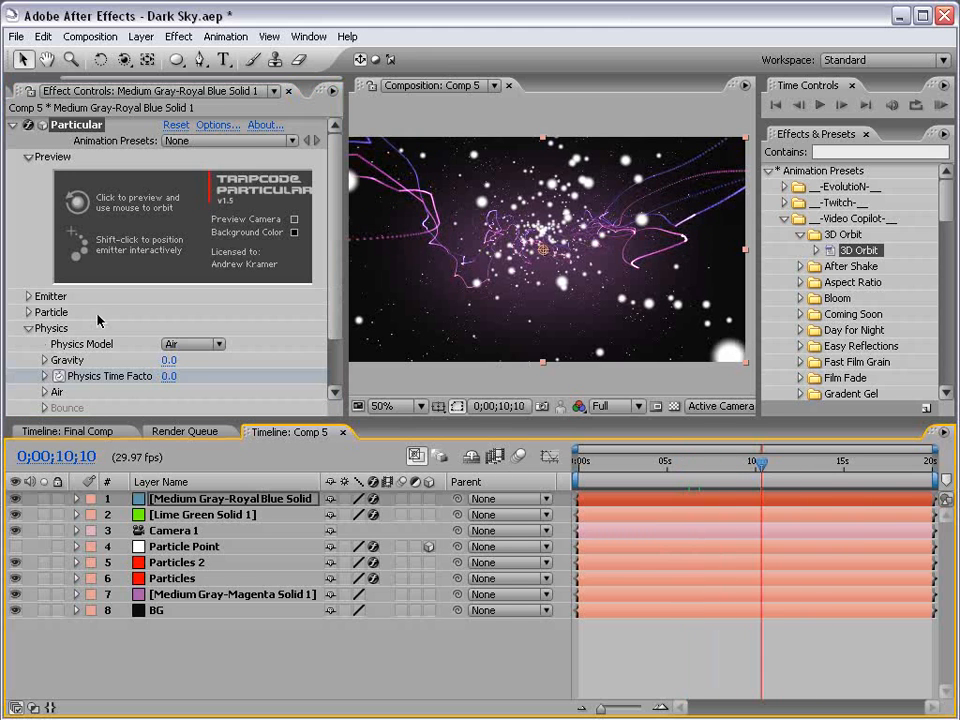
{"action": "left_click", "coordinate": [28, 328]}
{"action": "left_click", "coordinate": [28, 297]}
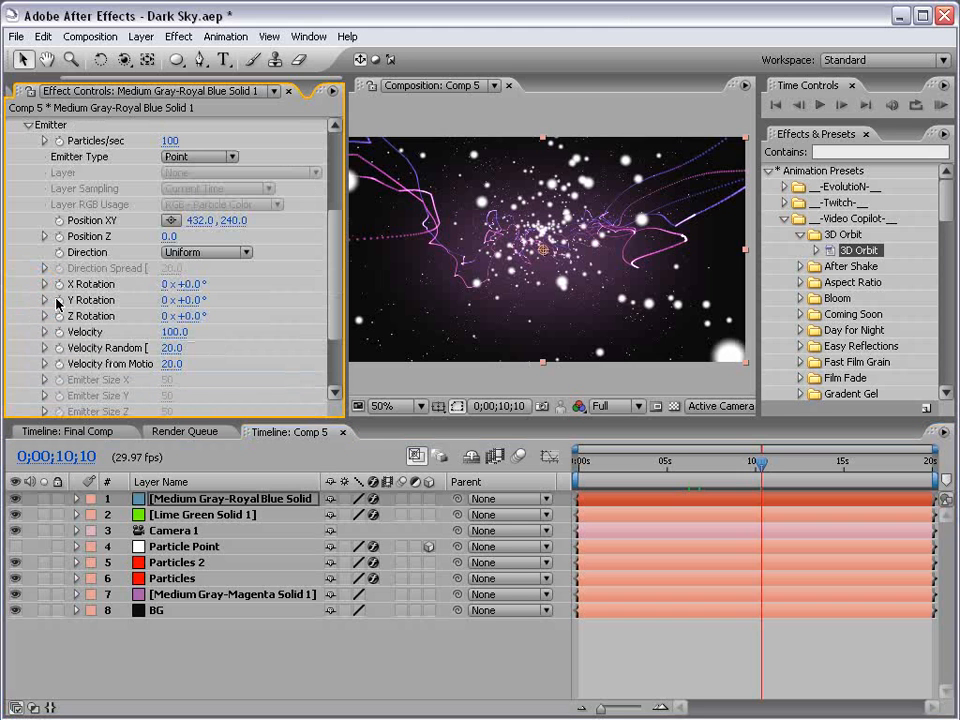
{"action": "left_click_drag", "start_coordinate": [176, 332], "coordinate": [168, 332]}
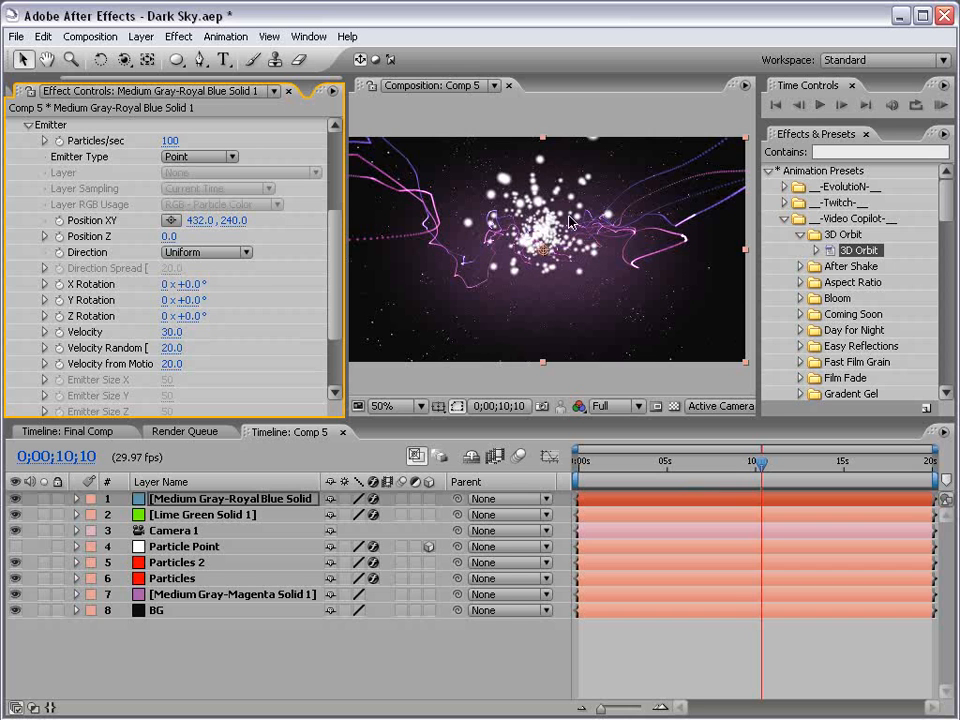
Set the particle size to 26, size random to 76 and opacity to 5.
{"action": "left_click_drag", "start_coordinate": [336, 252], "coordinate": [336, 298]}
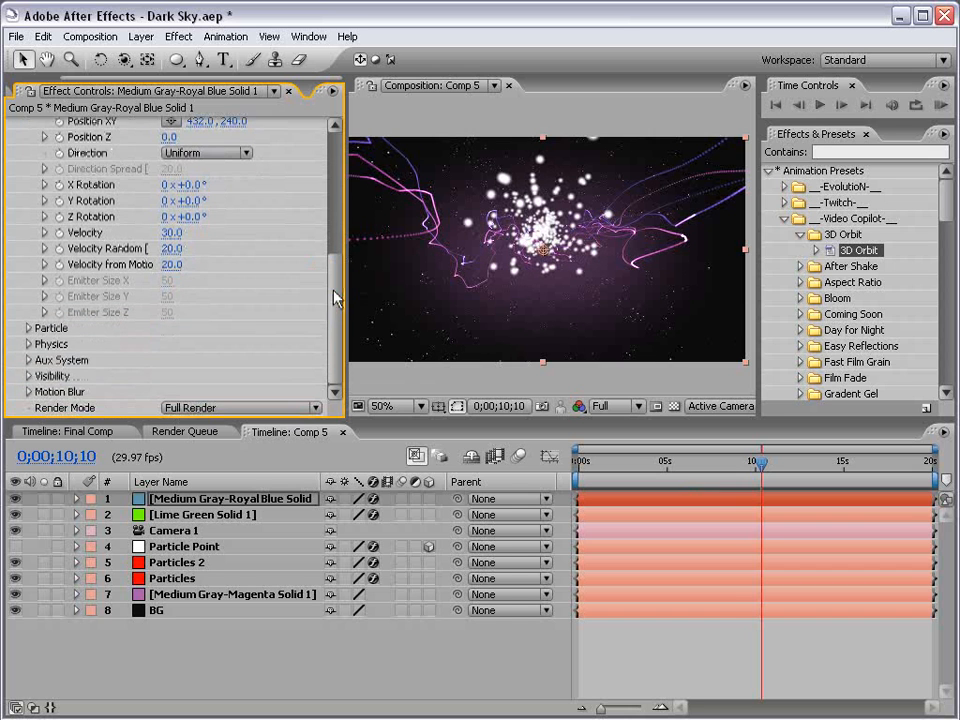
{"action": "left_click", "coordinate": [27, 329]}
{"action": "left_click", "coordinate": [174, 300]}
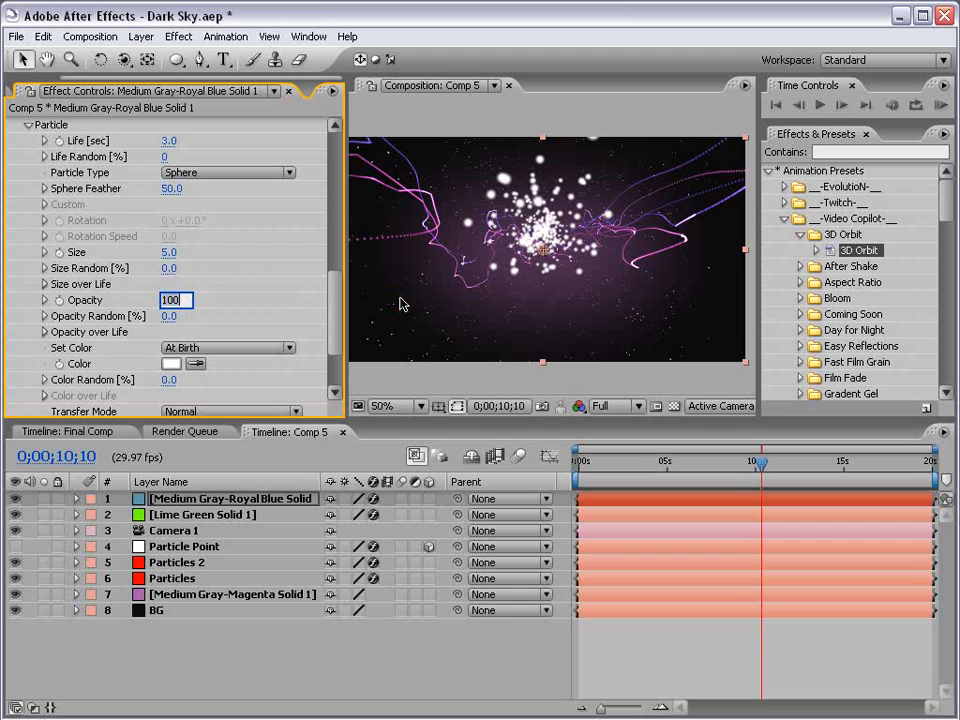
{"action": "type", "text": "10"}
{"action": "key", "text": "Return"}
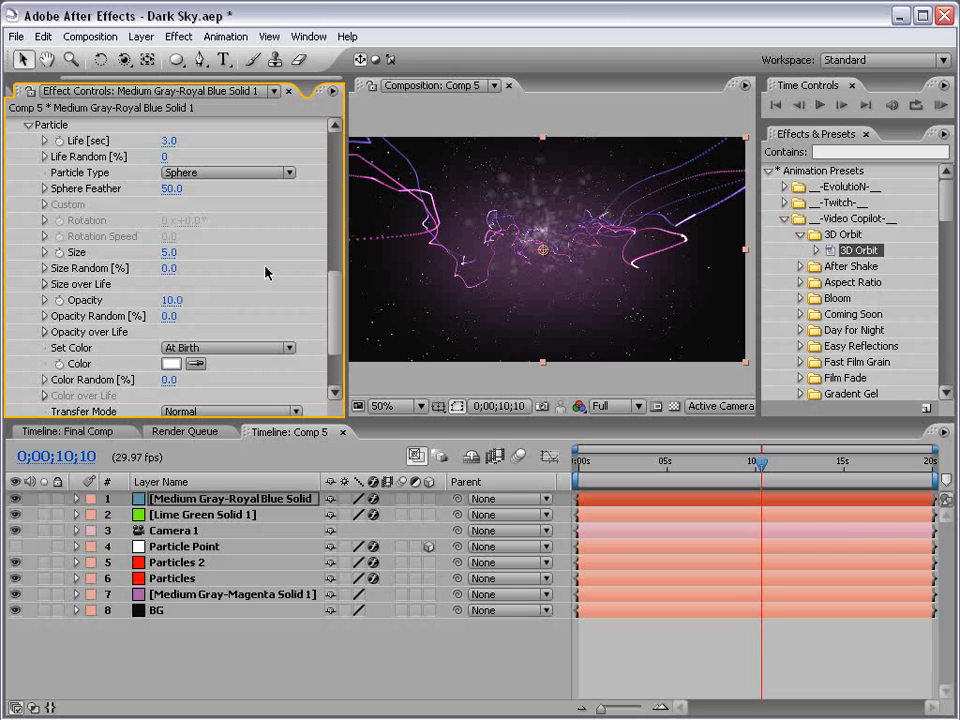
{"action": "left_click_drag", "start_coordinate": [168, 262], "coordinate": [226, 254]}
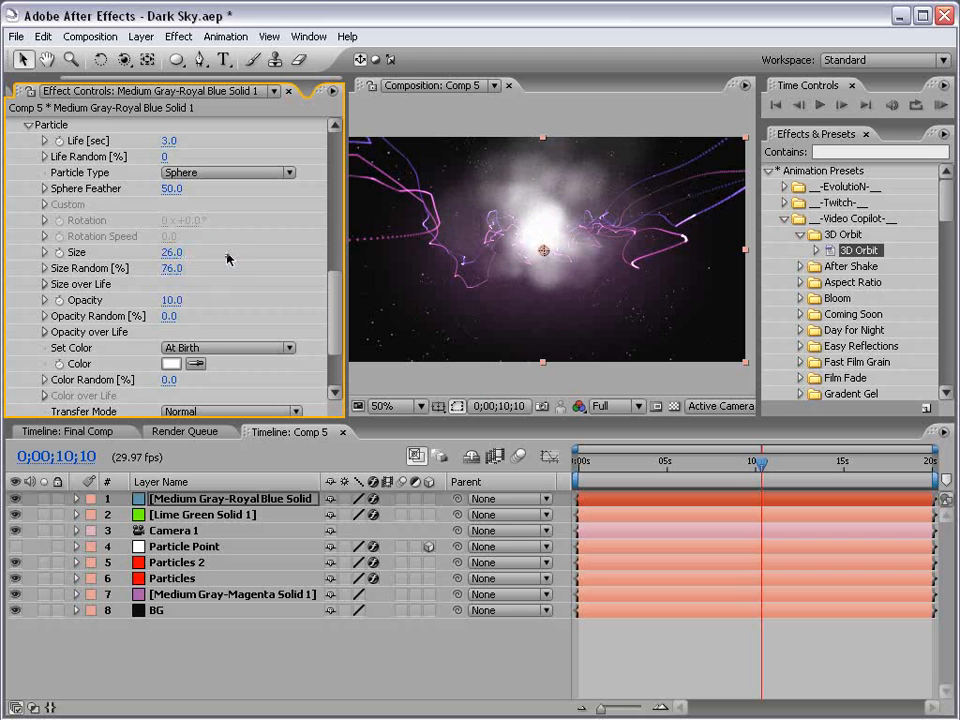
{"action": "left_click", "coordinate": [171, 300]}
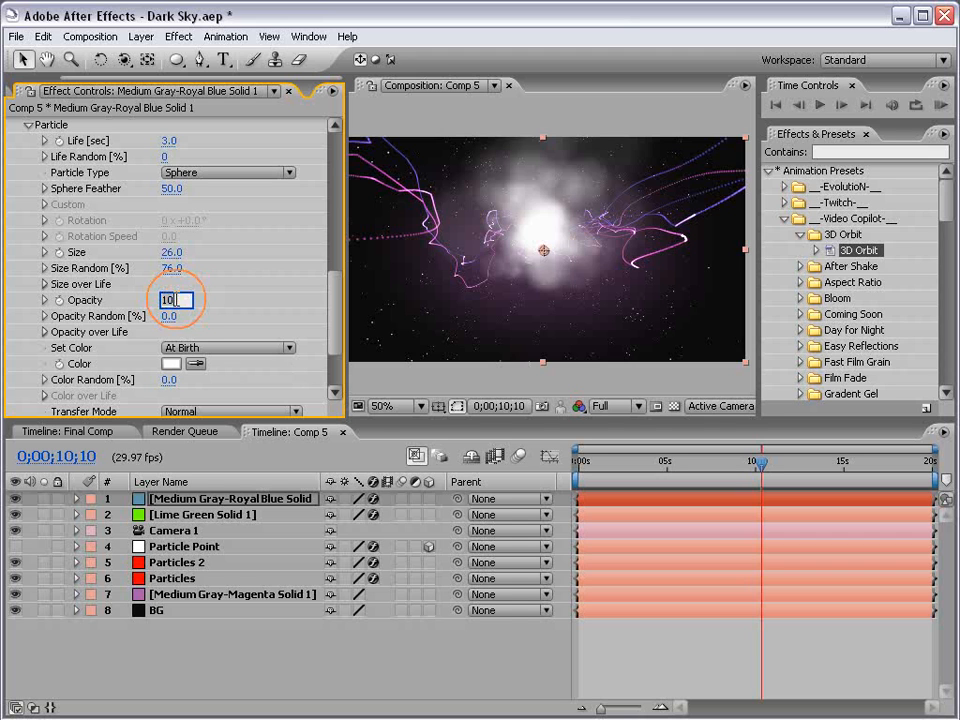
{"action": "type", "text": "5"}
{"action": "key", "text": "Return"}
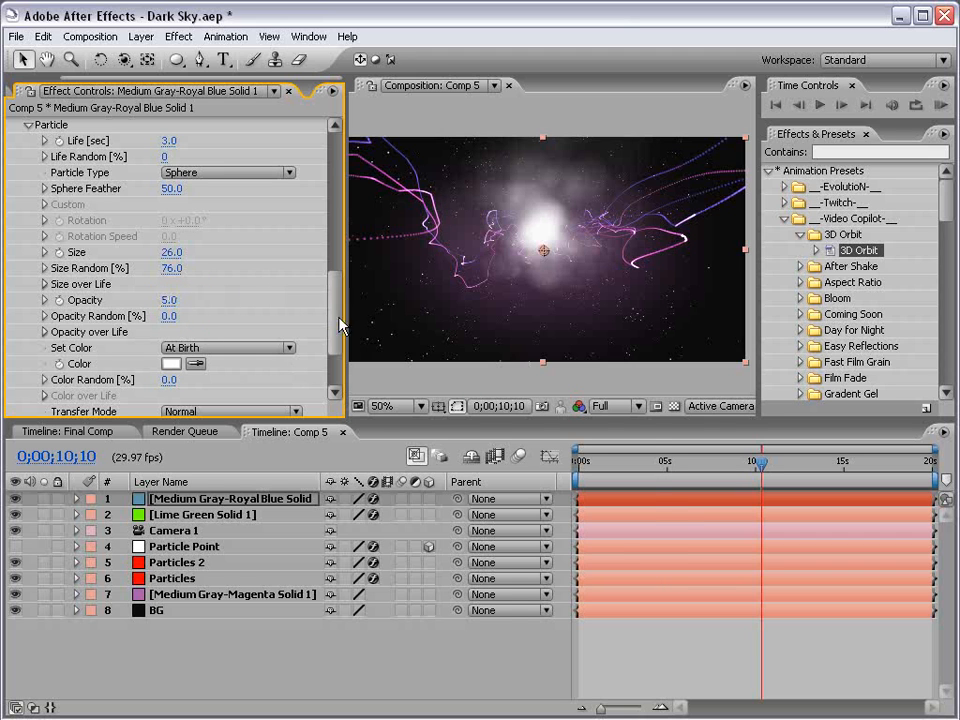
Set the particle color to a pale purple.
{"action": "left_click", "coordinate": [170, 364]}
{"action": "left_click_drag", "start_coordinate": [455, 350], "coordinate": [455, 340]}
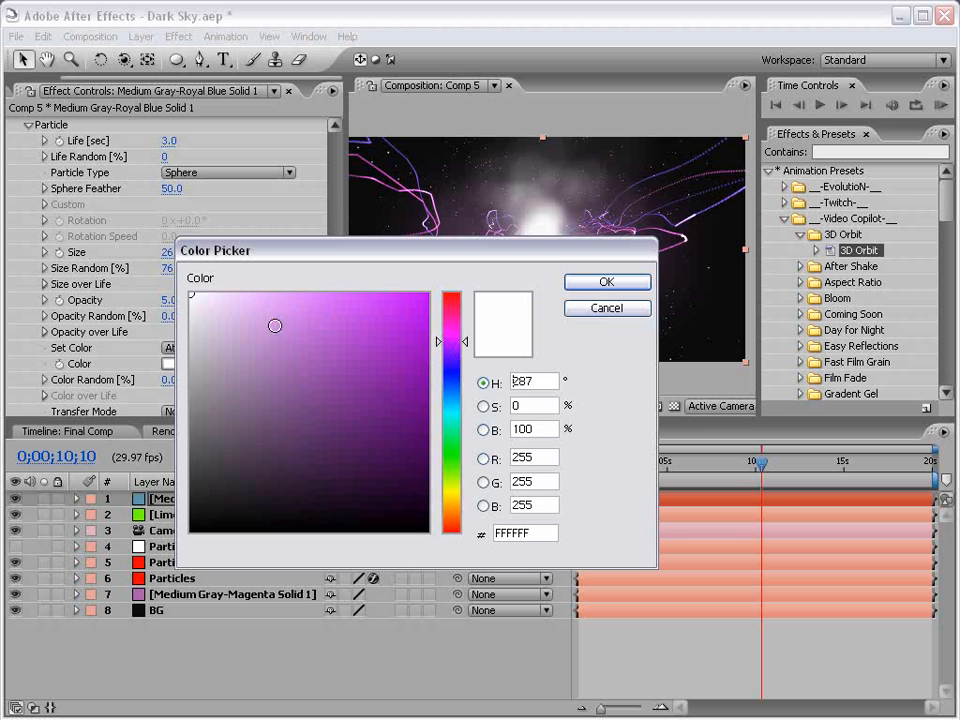
{"action": "left_click_drag", "start_coordinate": [274, 326], "coordinate": [270, 302]}
{"action": "left_click", "coordinate": [606, 282]}
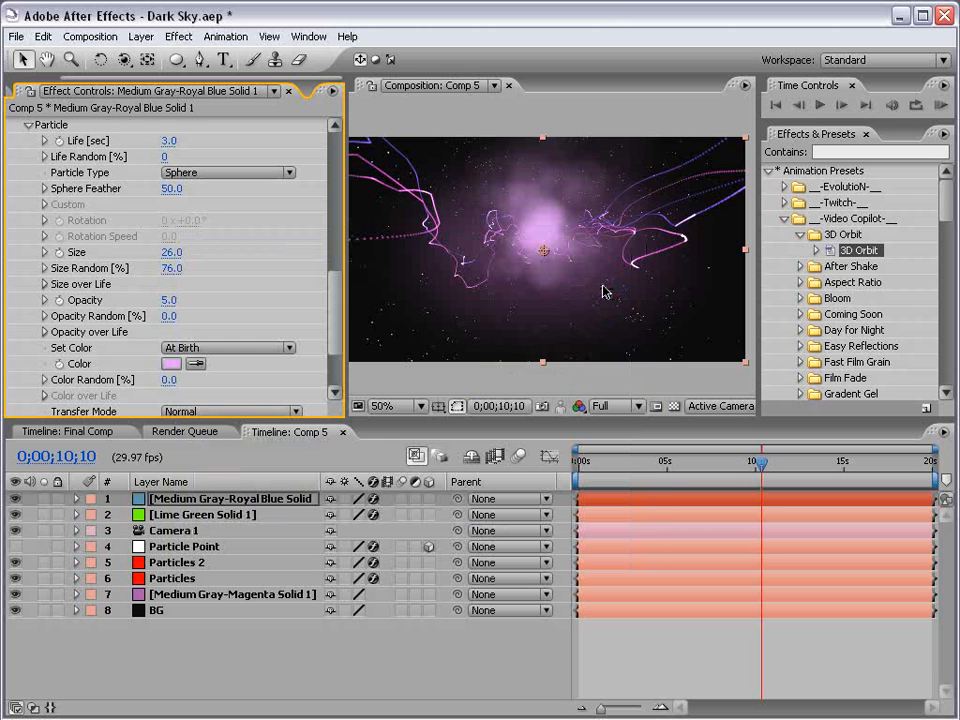
Change the emitter type to Box.
{"action": "scroll", "coordinate": [200, 250], "scroll_direction": "up", "scroll_amount": 10}
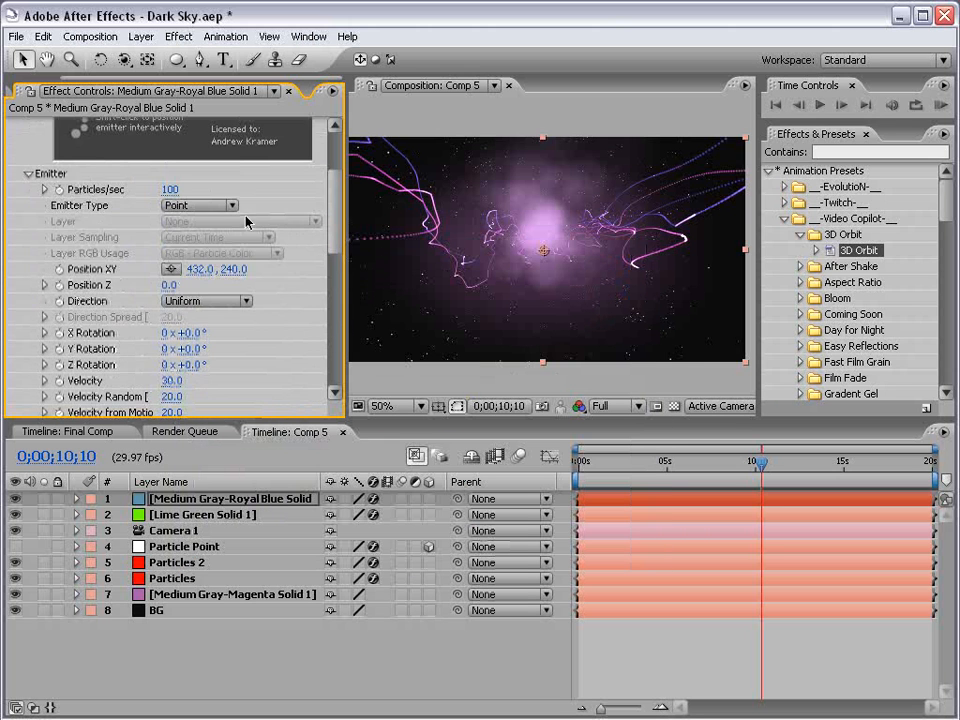
{"action": "left_click", "coordinate": [200, 205]}
{"action": "left_click", "coordinate": [200, 221]}
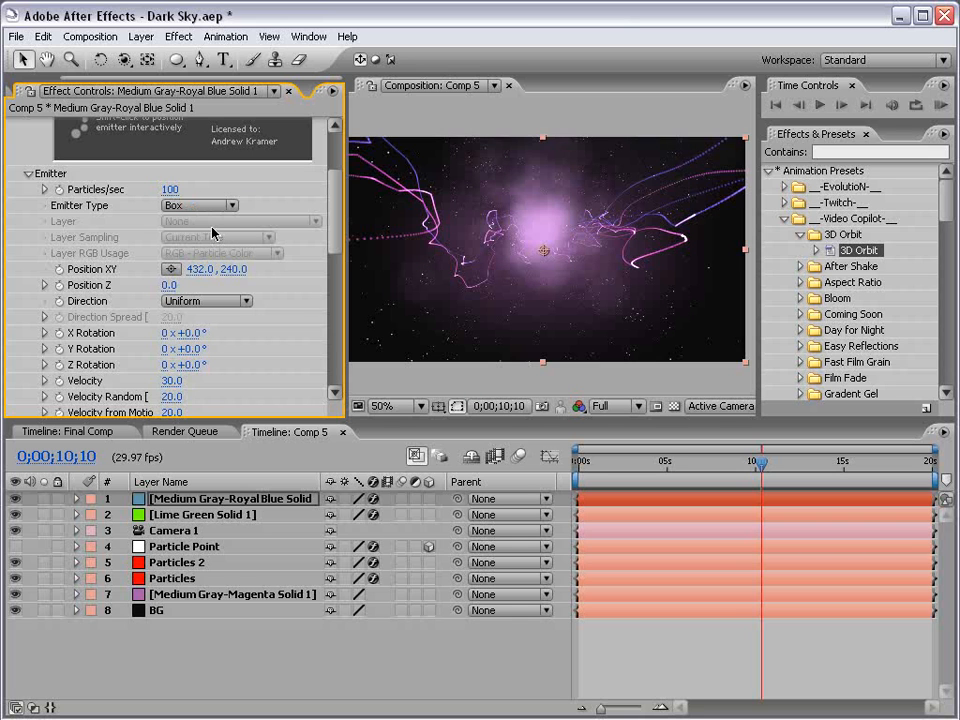
Set the emitter size to about 58 in X, 64 in Y and 152 in Z.
{"action": "scroll", "coordinate": [190, 300], "scroll_direction": "down", "scroll_amount": 4}
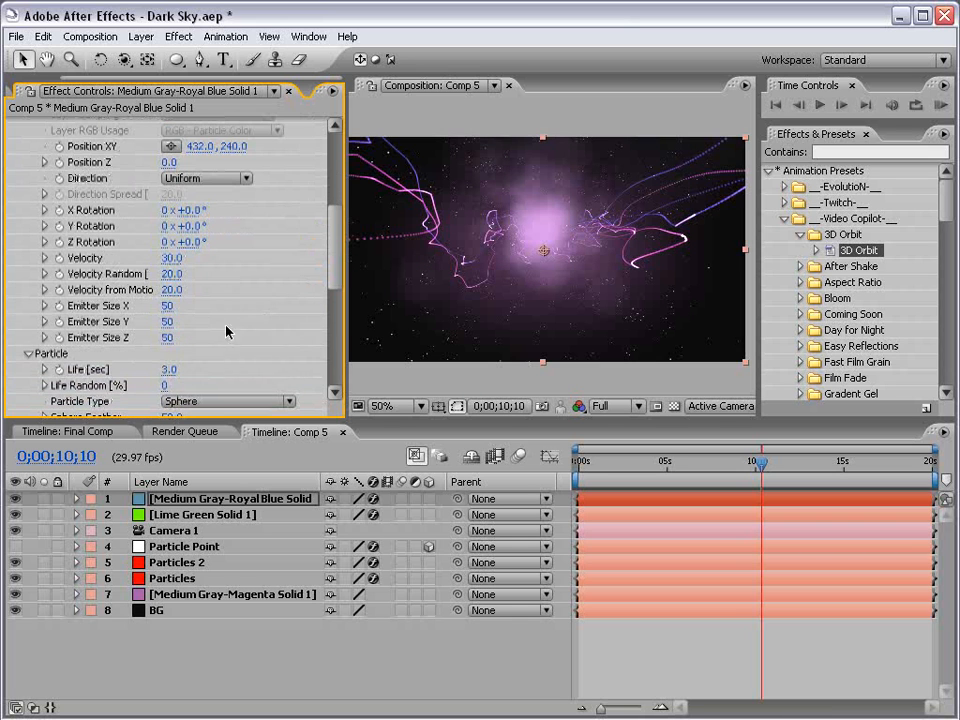
{"action": "left_click_drag", "start_coordinate": [166, 324], "coordinate": [258, 332]}
{"action": "left_click", "coordinate": [702, 659]}
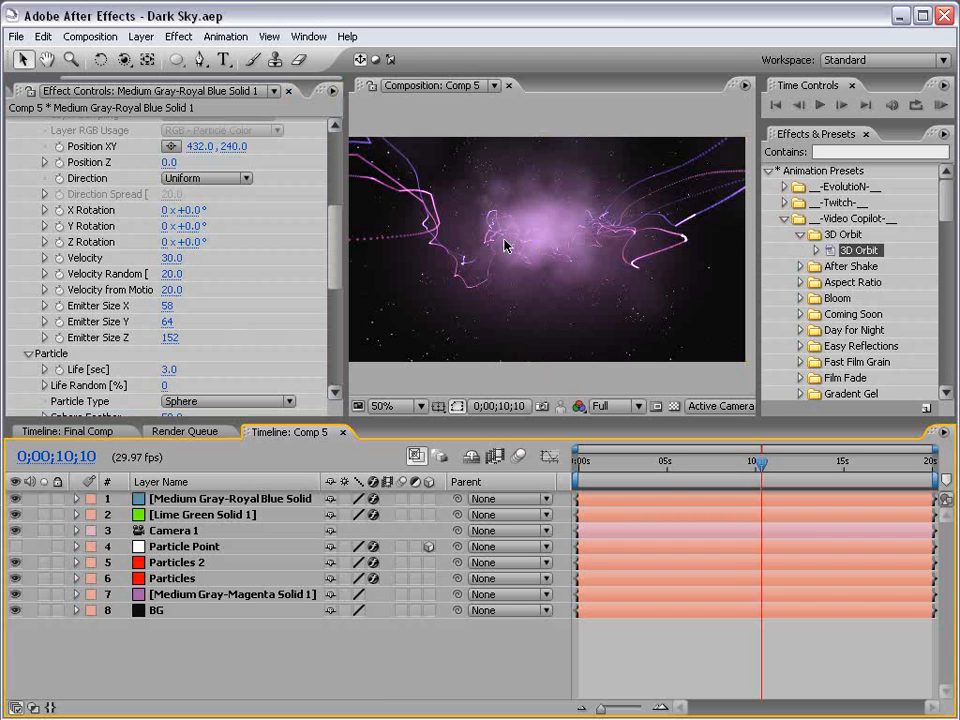
Set the preview resolution to Half and orbit the active camera slightly.
{"action": "left_click", "coordinate": [612, 406]}
{"action": "left_click", "coordinate": [616, 440]}
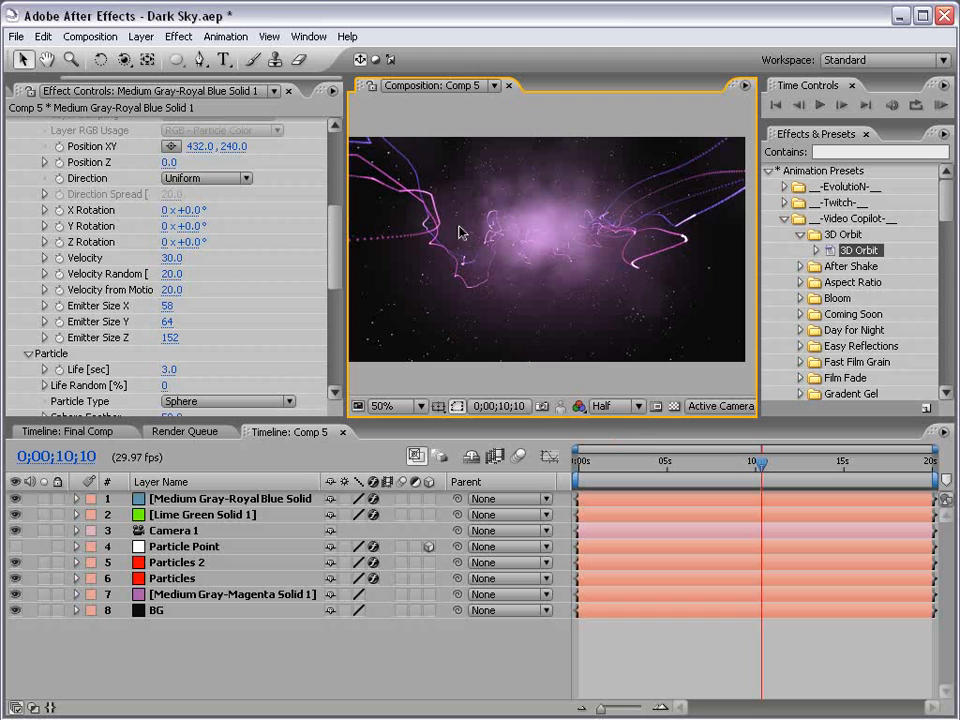
{"action": "key", "text": "c"}
{"action": "mouse_move", "coordinate": [456, 227]}
{"action": "left_mouse_down"}
{"action": "mouse_move", "coordinate": [489, 225]}
{"action": "mouse_move", "coordinate": [557, 246]}
{"action": "mouse_move", "coordinate": [679, 249]}
{"action": "mouse_move", "coordinate": [545, 219]}
{"action": "left_mouse_up"}
{"action": "key", "text": "v"}
{"action": "left_click", "coordinate": [686, 671]}
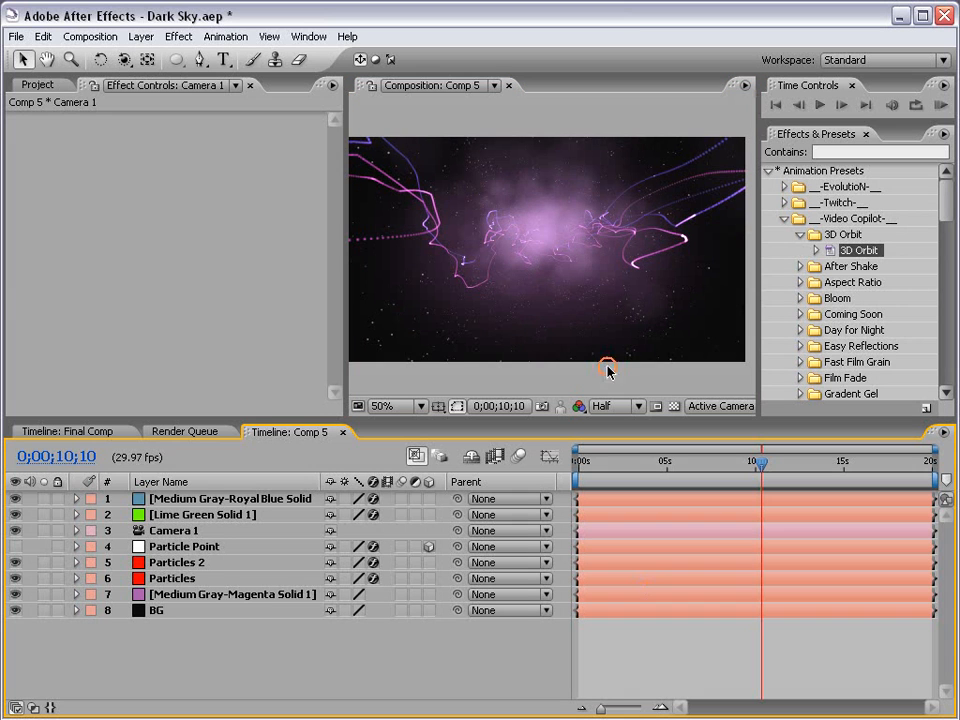
Create a text layer reading VIDEO COPILOT at the center of the composition.
{"action": "key", "text": "h"}
{"action": "left_click_drag", "start_coordinate": [498, 330], "coordinate": [506, 336]}
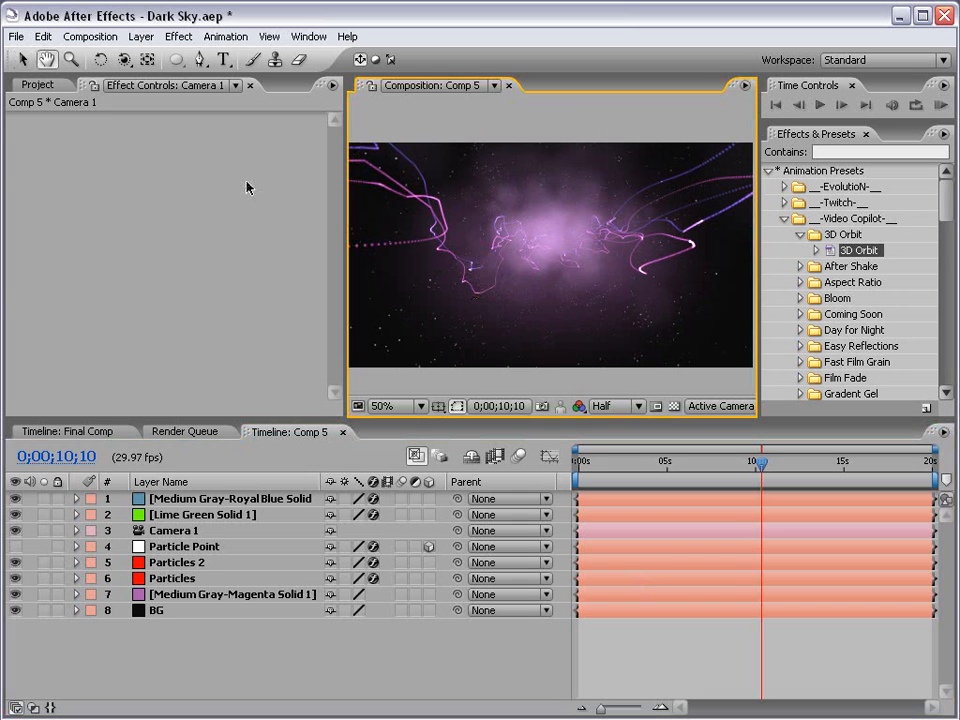
{"action": "left_click", "coordinate": [224, 60]}
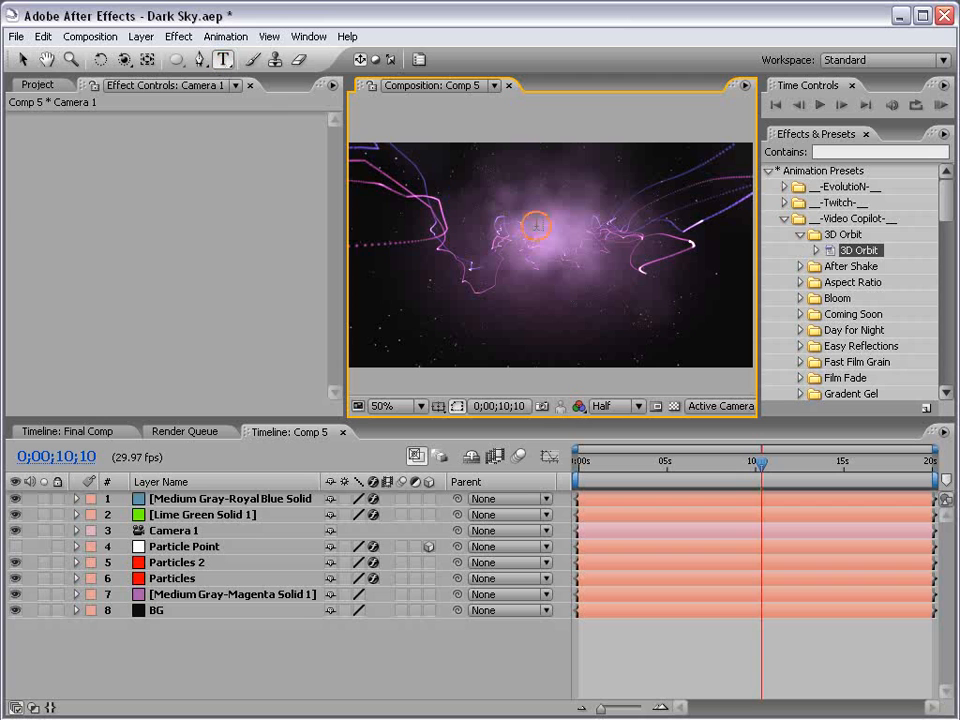
{"action": "left_click", "coordinate": [514, 247]}
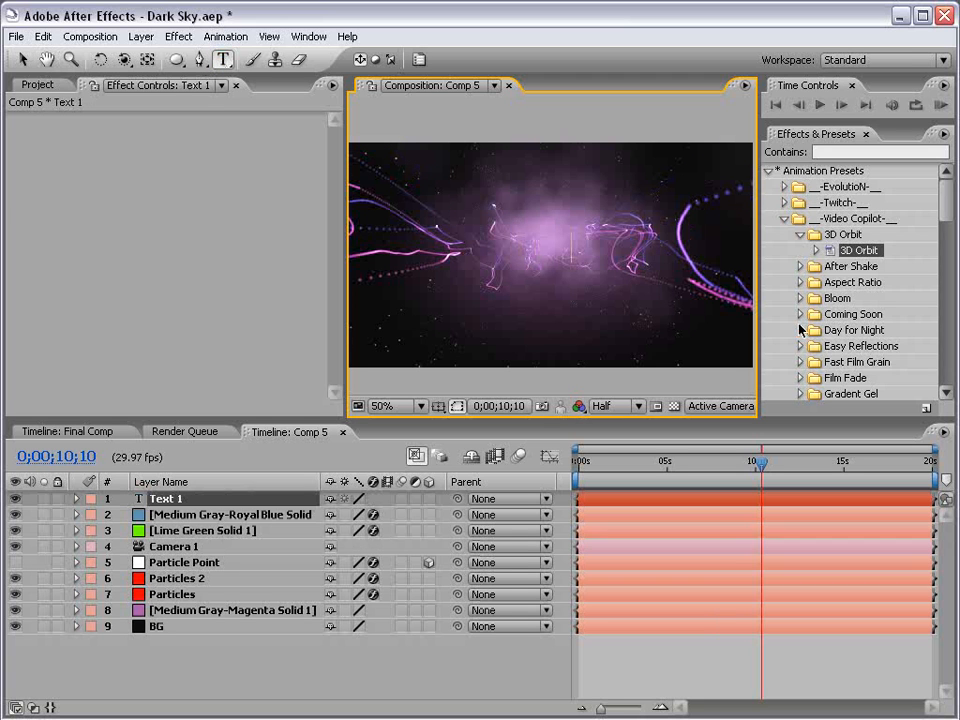
{"action": "type", "text": "VIDEO COPILOT"}
{"action": "left_click", "coordinate": [22, 60]}
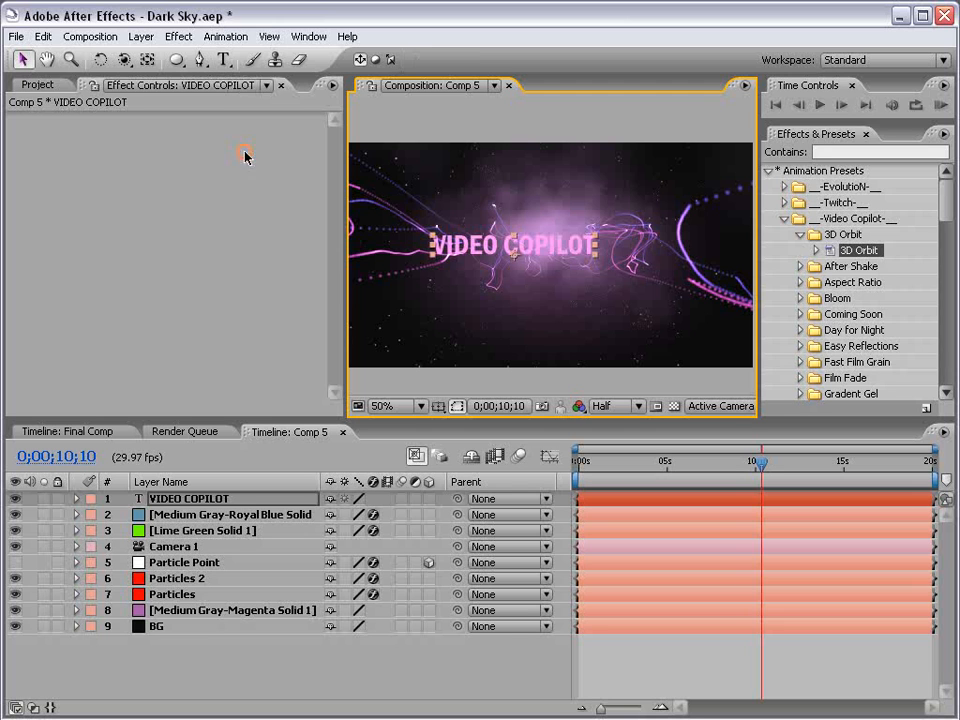
Make the VIDEO COPILOT title a 3D layer and reset its Position.
{"action": "left_click", "coordinate": [429, 498]}
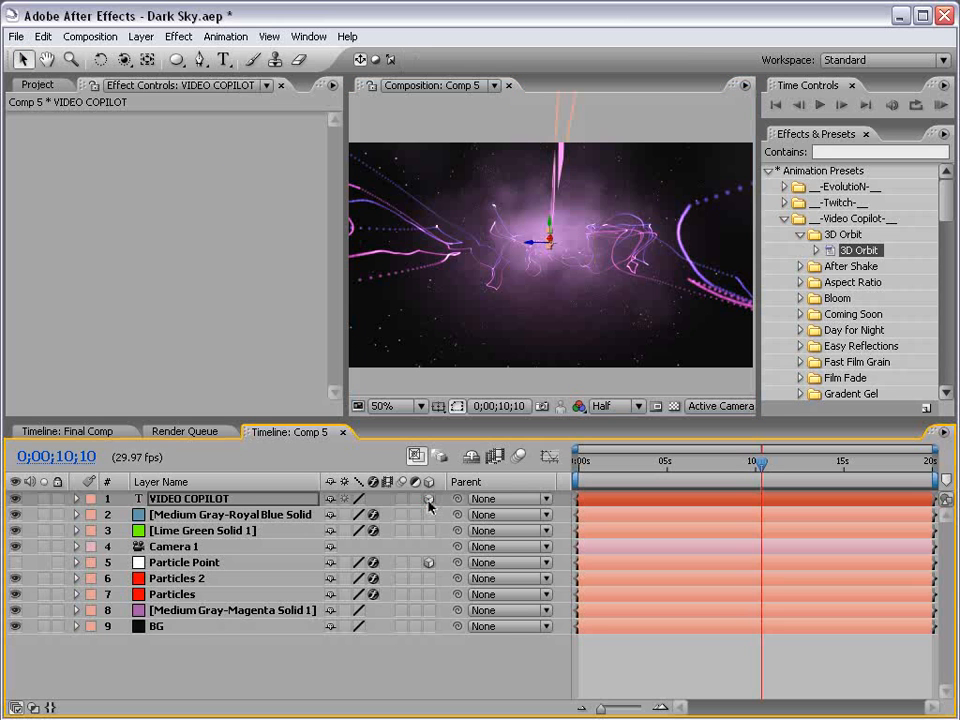
{"action": "left_click", "coordinate": [237, 496]}
{"action": "key", "text": "p"}
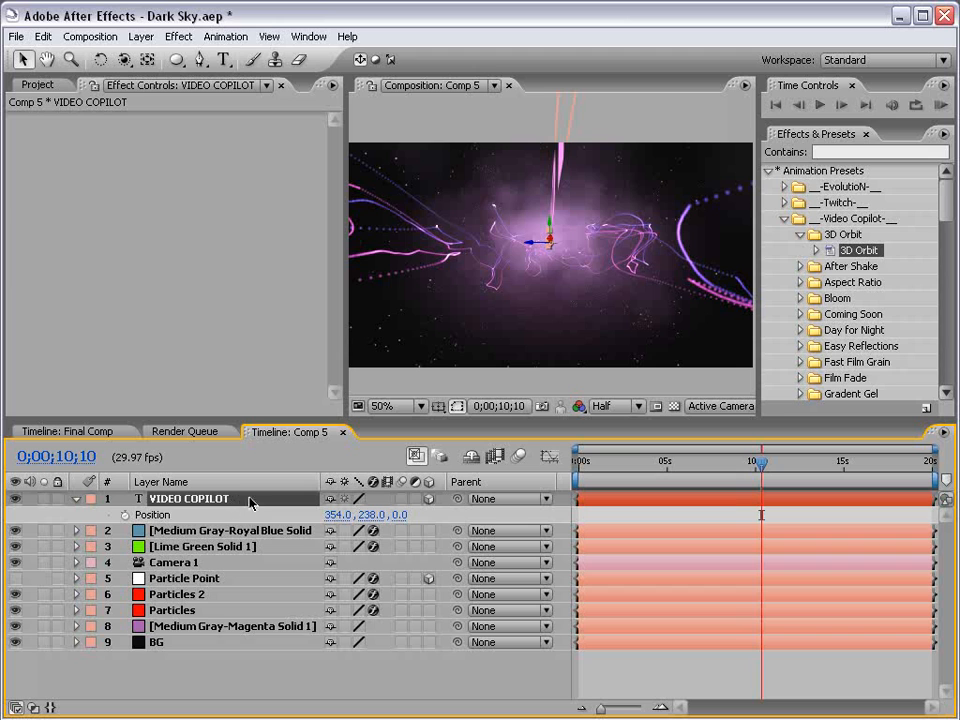
{"action": "left_click", "coordinate": [180, 516]}
{"action": "right_click", "coordinate": [180, 516]}
{"action": "left_click", "coordinate": [205, 607]}
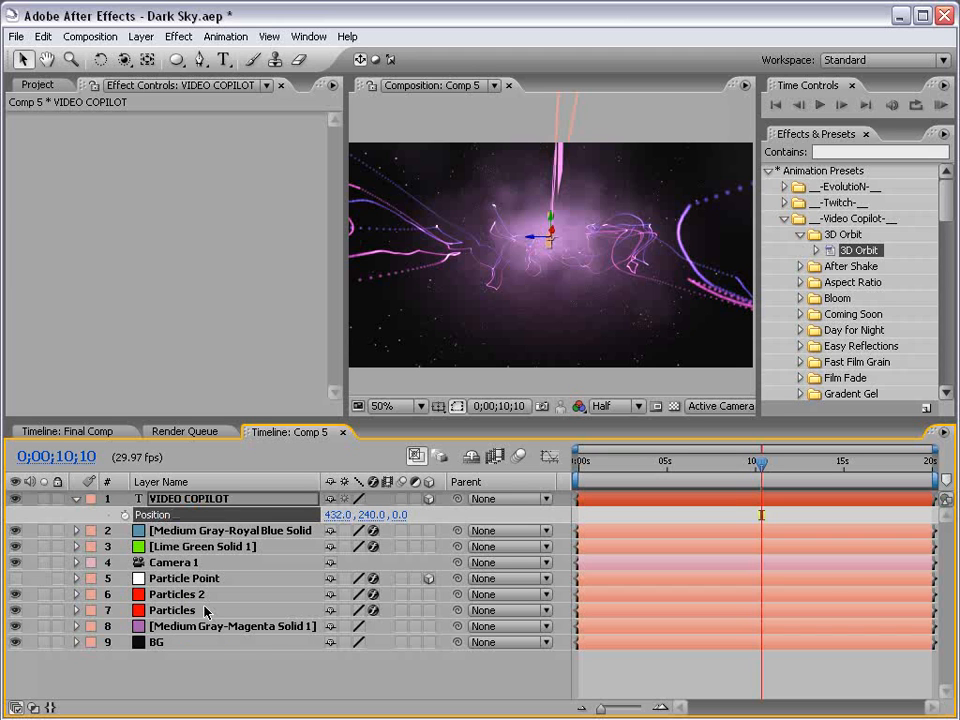
Rotate the 3D title toward the camera and move it down to position 432, 290, 0.
{"action": "key", "text": "w"}
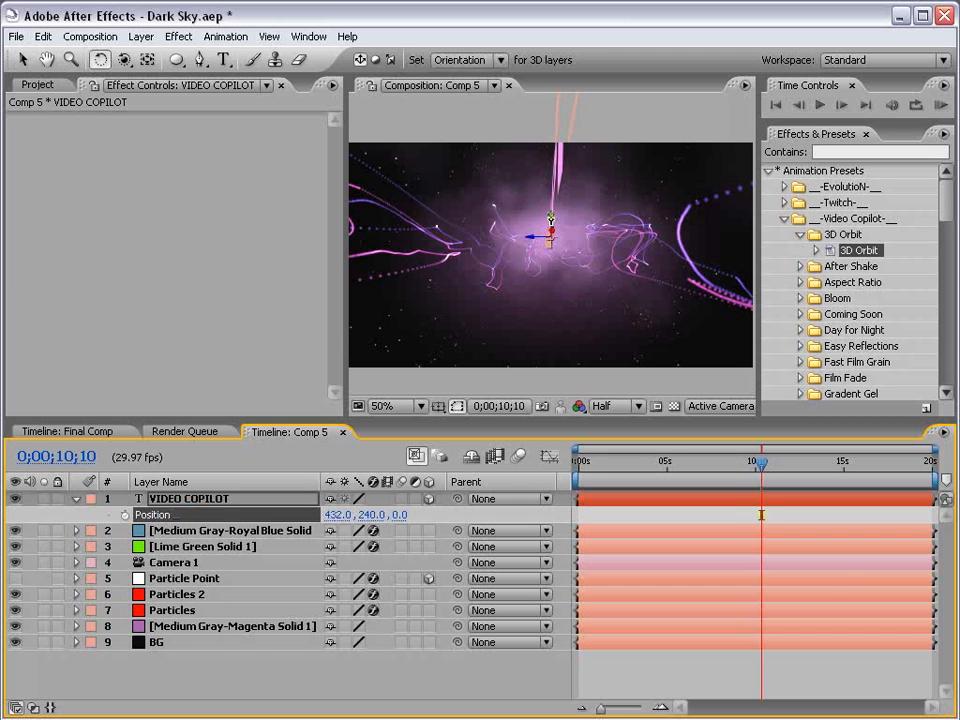
{"action": "left_click_drag", "start_coordinate": [555, 221], "coordinate": [598, 218]}
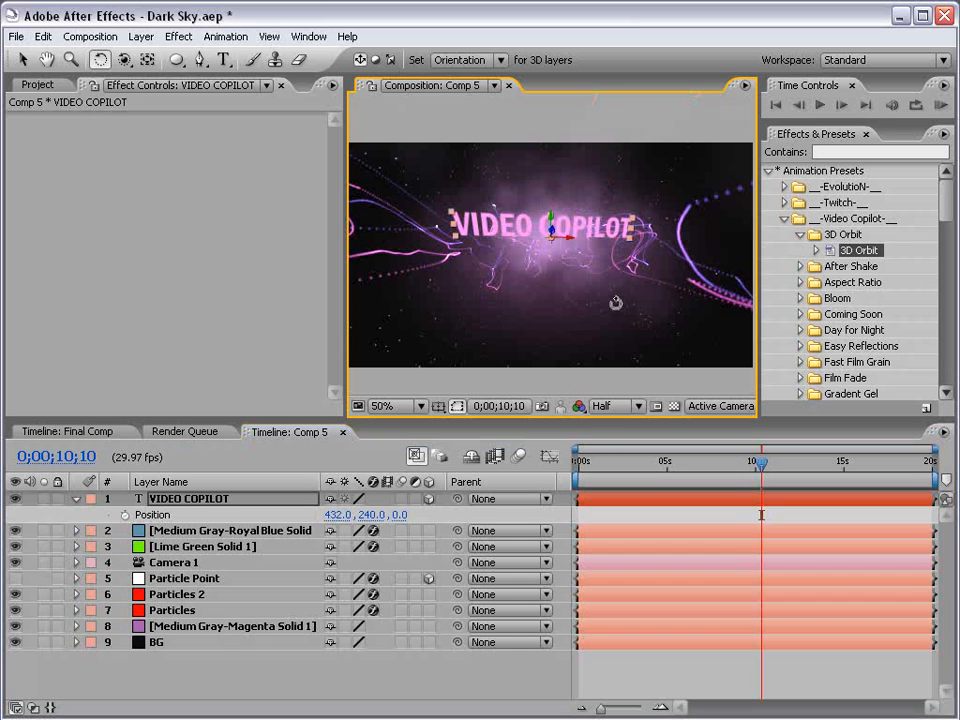
{"action": "key", "text": "v"}
{"action": "left_click", "coordinate": [124, 59]}
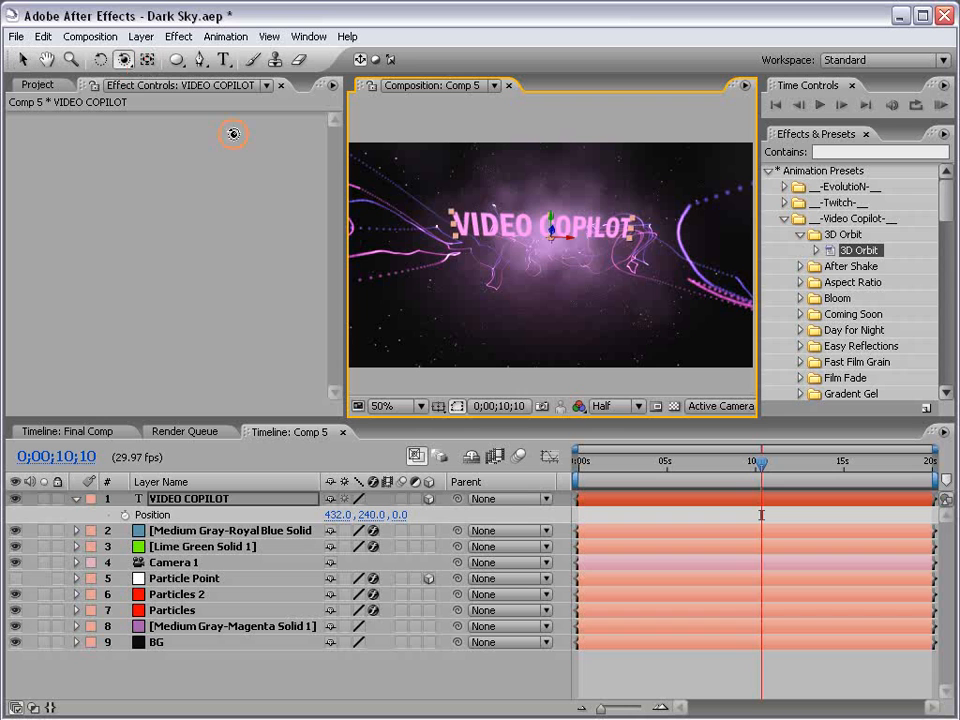
{"action": "mouse_move", "coordinate": [563, 223]}
{"action": "left_mouse_down"}
{"action": "mouse_move", "coordinate": [553, 240]}
{"action": "mouse_move", "coordinate": [555, 197]}
{"action": "mouse_move", "coordinate": [542, 253]}
{"action": "mouse_move", "coordinate": [551, 240]}
{"action": "mouse_move", "coordinate": [551, 257]}
{"action": "mouse_move", "coordinate": [553, 248]}
{"action": "left_mouse_up"}
{"action": "key", "text": "v"}
Set the title's text color to a nearly white pale pink and close the Character and Paragraph panels.
{"action": "key", "text": "ctrl+t"}
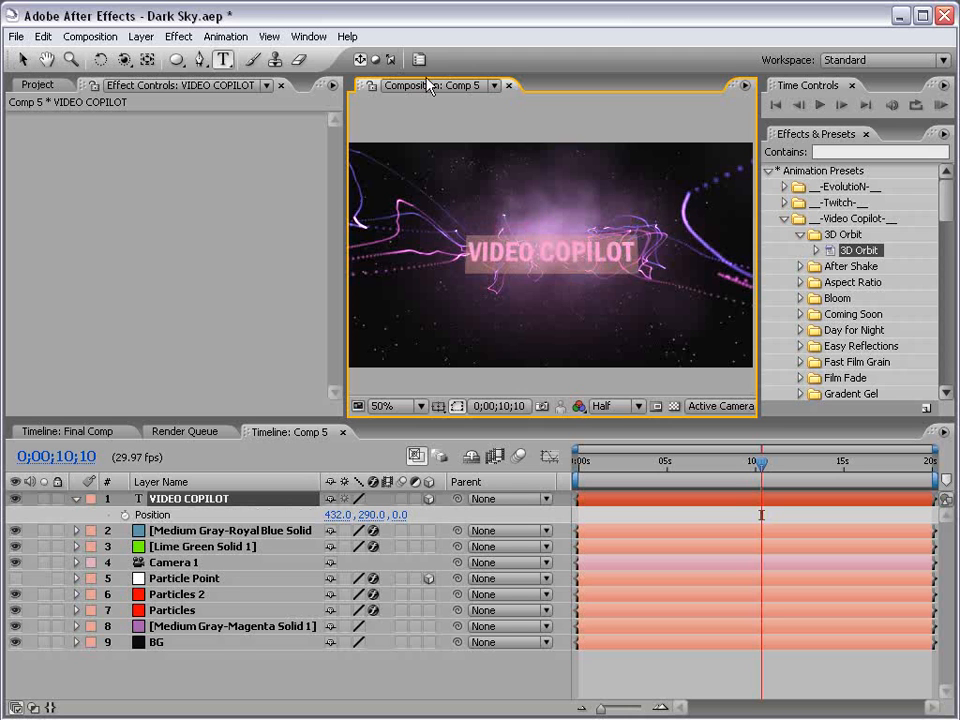
{"action": "left_click", "coordinate": [420, 59]}
{"action": "left_click", "coordinate": [705, 168]}
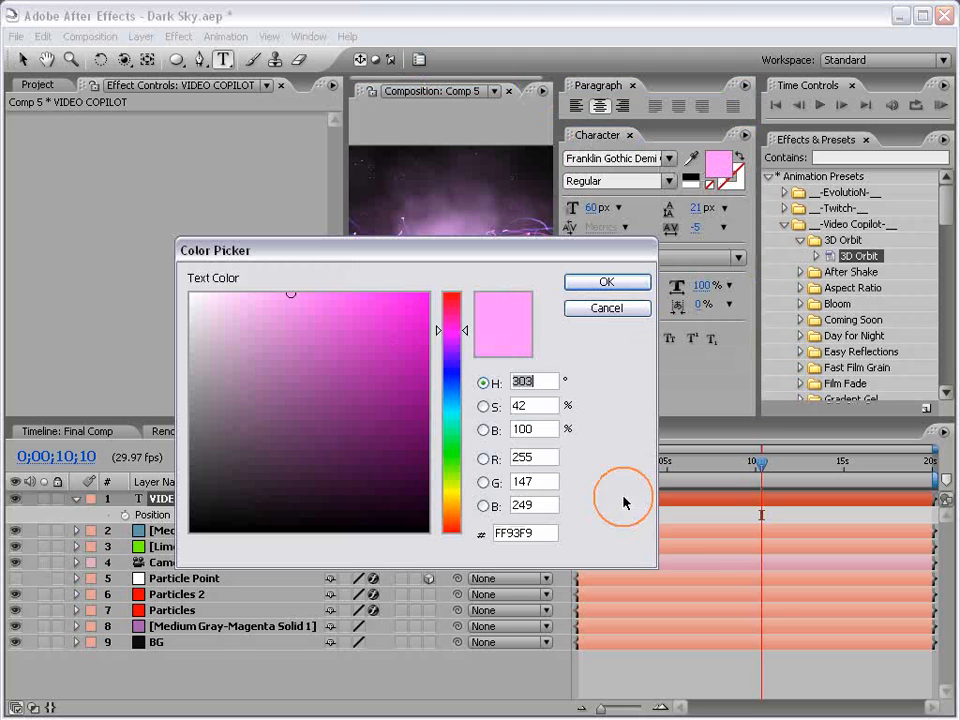
{"action": "left_click_drag", "start_coordinate": [210, 300], "coordinate": [133, 216]}
{"action": "left_click", "coordinate": [619, 288]}
{"action": "left_click", "coordinate": [629, 135]}
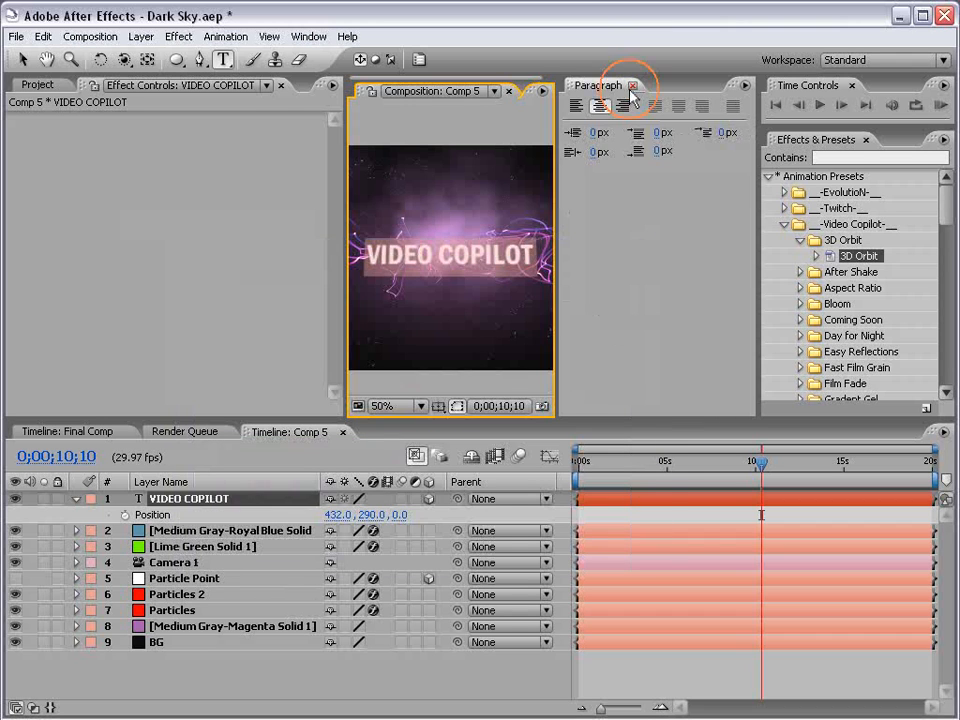
{"action": "left_click", "coordinate": [632, 85]}
{"action": "left_click", "coordinate": [22, 59]}
{"action": "left_click", "coordinate": [670, 668]}
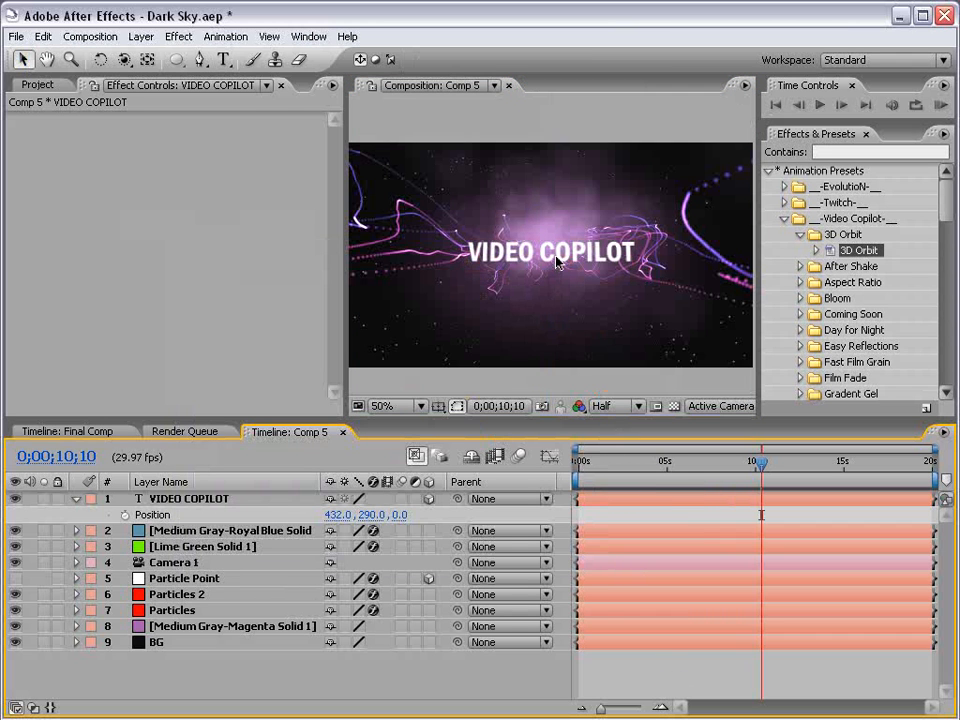
{"action": "left_click", "coordinate": [202, 500]}
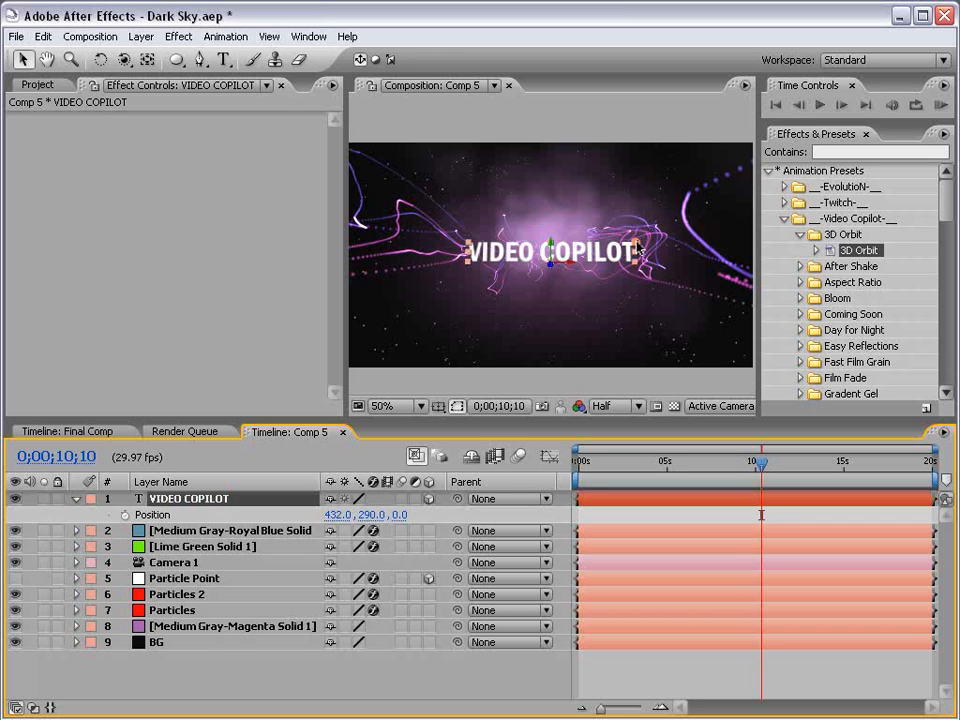
Move the VIDEO COPILOT title slightly upward in the composition view.
{"action": "left_click", "coordinate": [643, 679]}
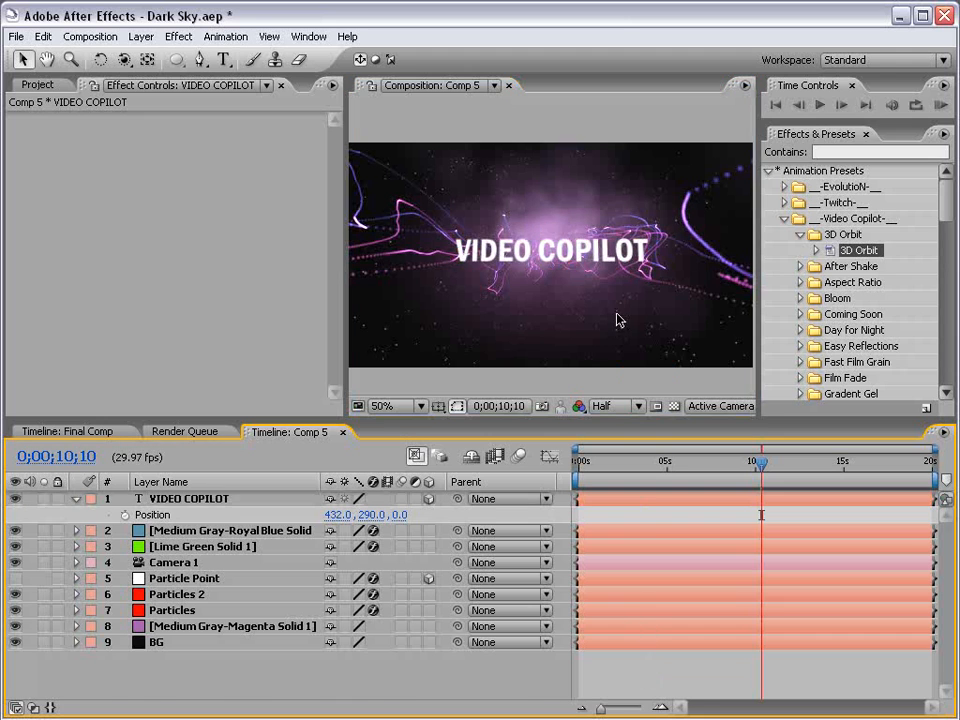
{"action": "key", "text": "grave"}
{"action": "key", "text": "grave"}
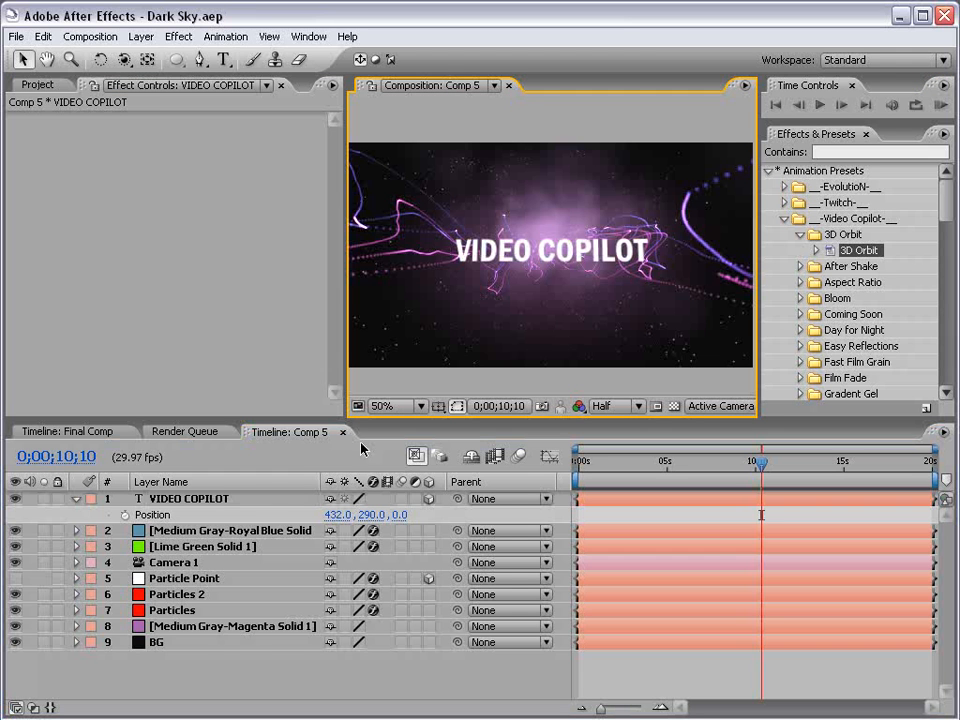
{"action": "left_click", "coordinate": [516, 253]}
{"action": "left_click_drag", "start_coordinate": [551, 246], "coordinate": [553, 229]}
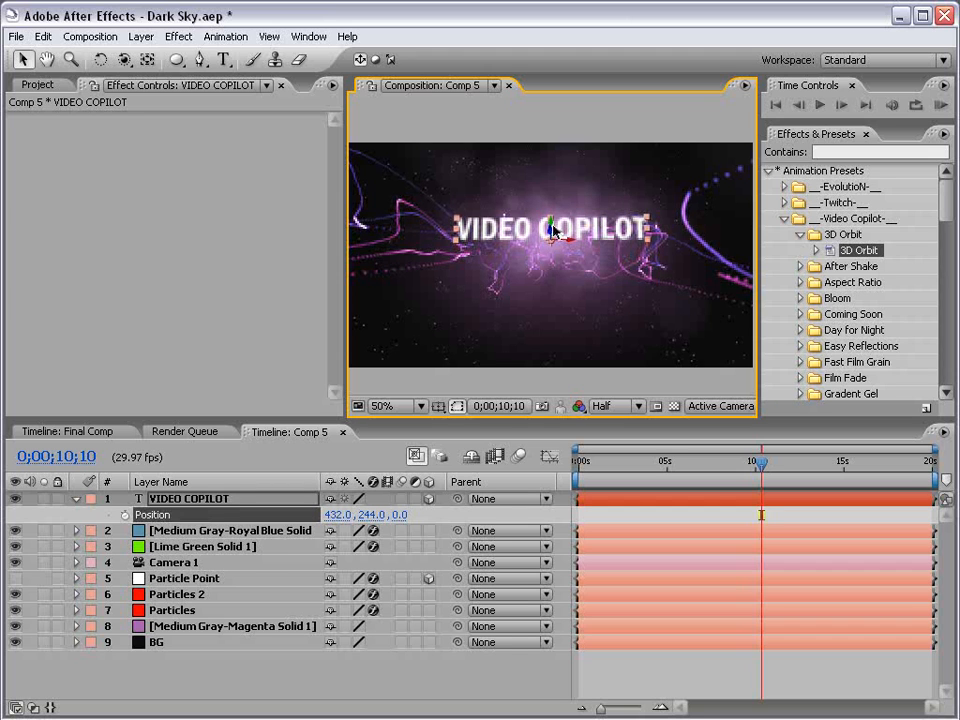
Orbit the camera around the title and set Camera 1's Point of Interest to 432, 240, 0.
{"action": "left_click", "coordinate": [123, 61]}
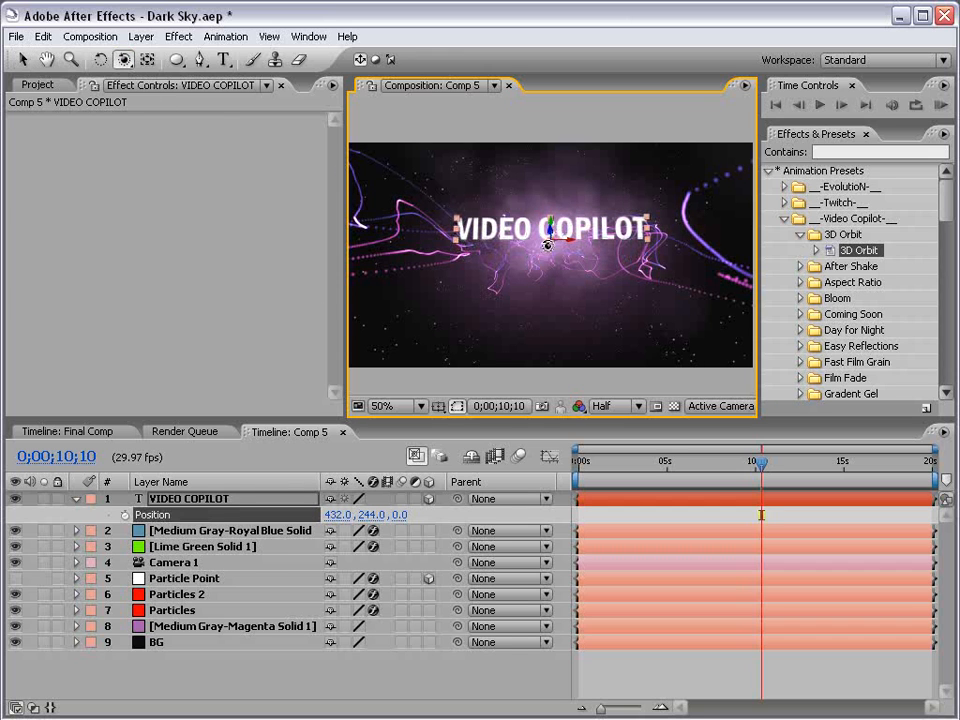
{"action": "left_click_drag", "start_coordinate": [571, 257], "coordinate": [577, 274]}
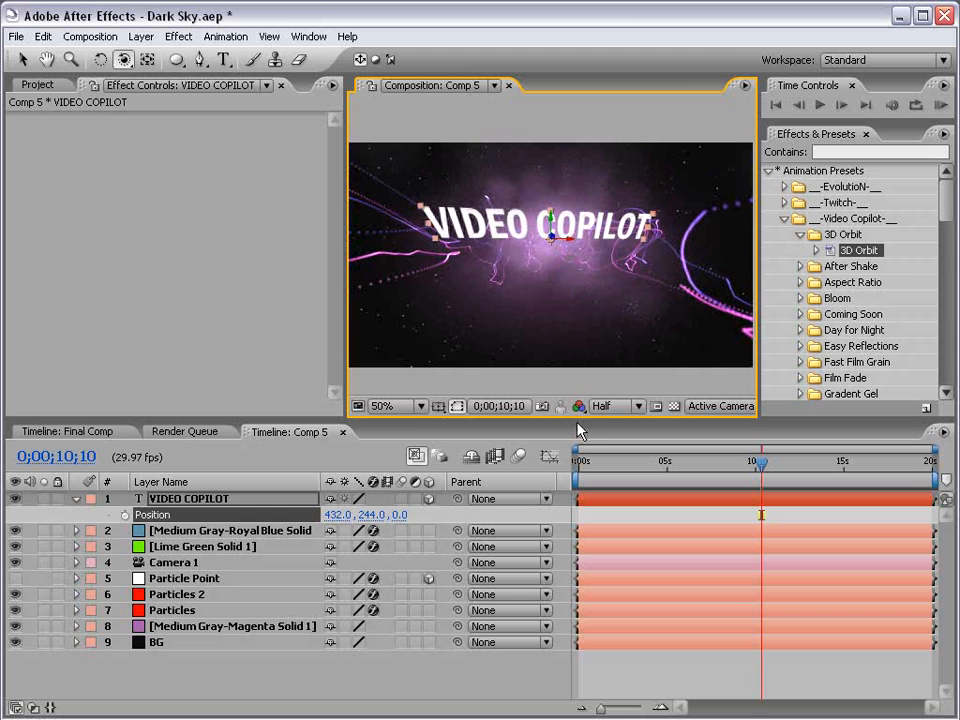
{"action": "left_click", "coordinate": [194, 564]}
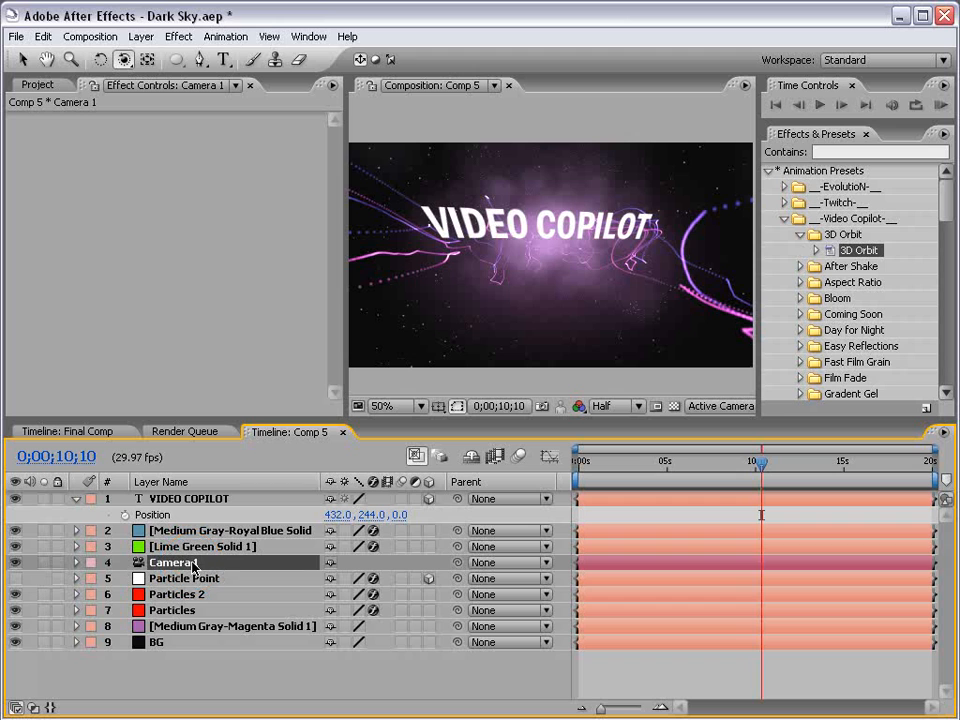
{"action": "key", "text": "a"}
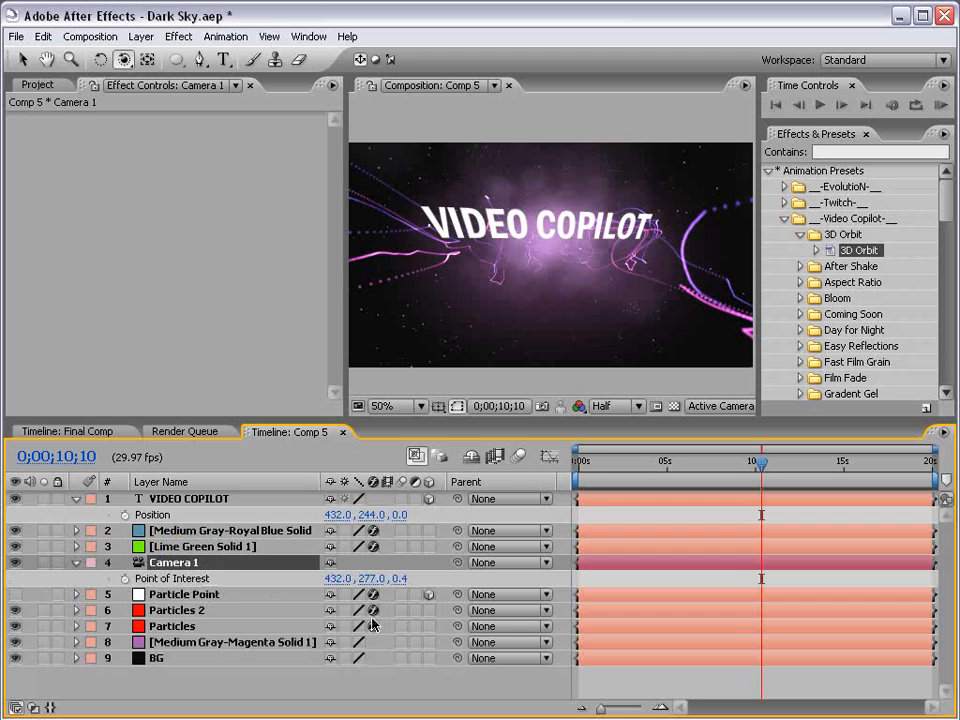
{"action": "left_click", "coordinate": [399, 580]}
{"action": "type", "text": "0"}
{"action": "key", "text": "Return"}
{"action": "left_click", "coordinate": [368, 580]}
{"action": "type", "text": "2"}
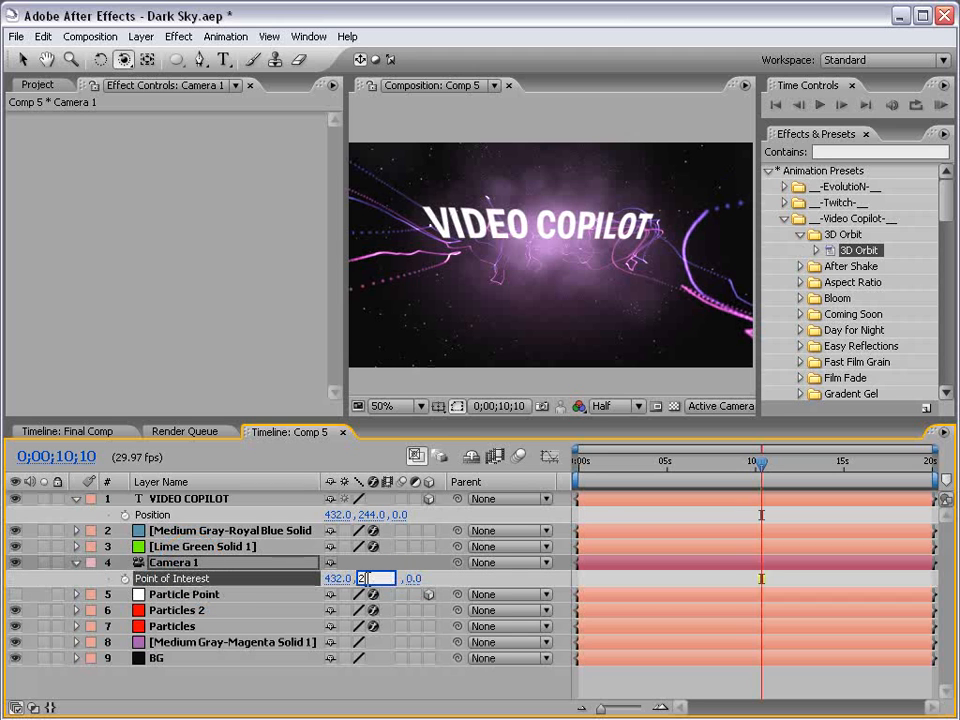
{"action": "type", "text": "40"}
{"action": "key", "text": "Return"}
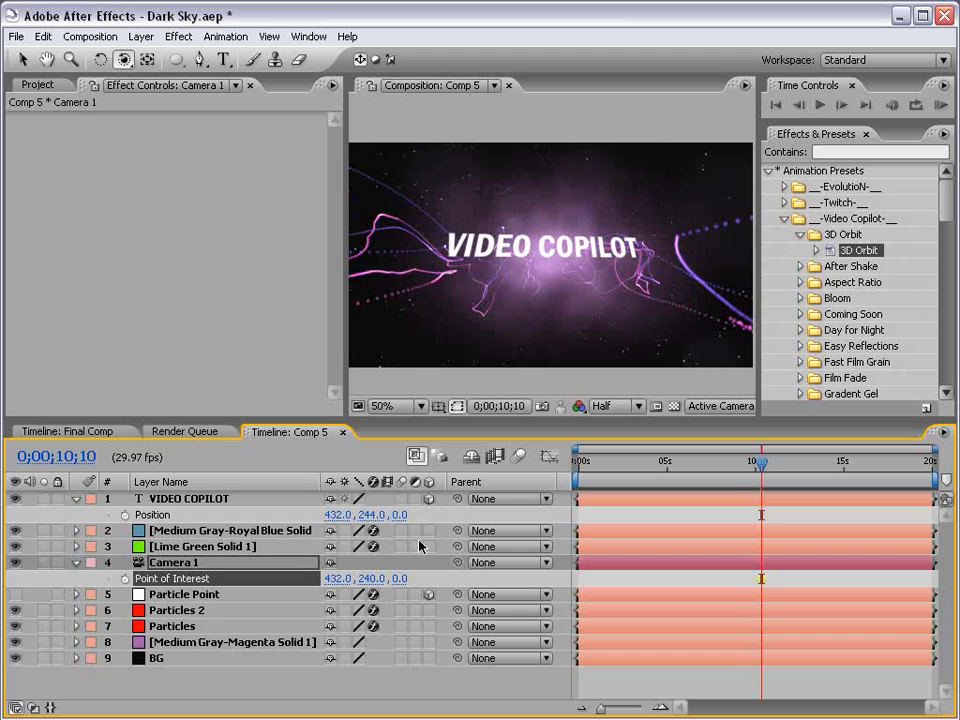
{"action": "left_click_drag", "start_coordinate": [418, 190], "coordinate": [553, 261]}
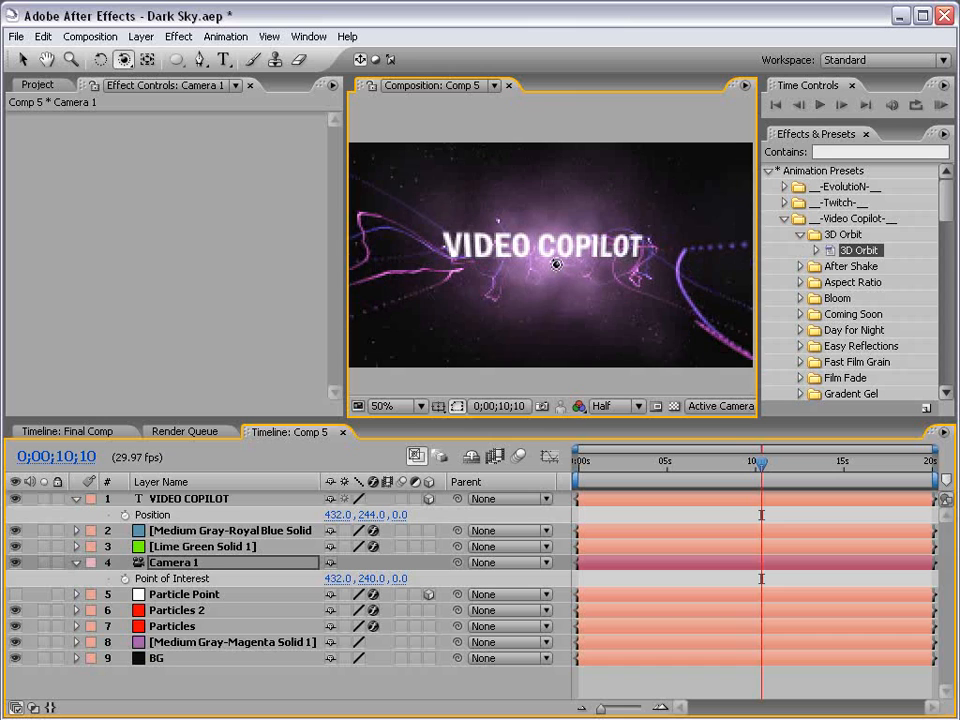
Reset the VIDEO COPILOT title's Position.
{"action": "key", "text": "v"}
{"action": "left_click", "coordinate": [188, 500]}
{"action": "key", "text": "p"}
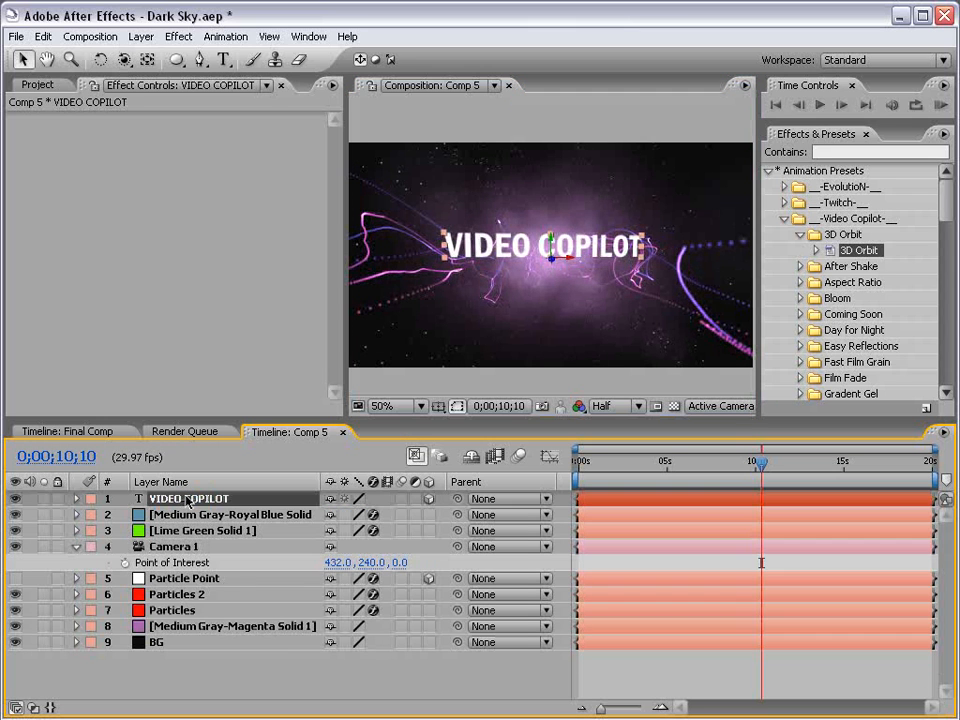
{"action": "key", "text": "p"}
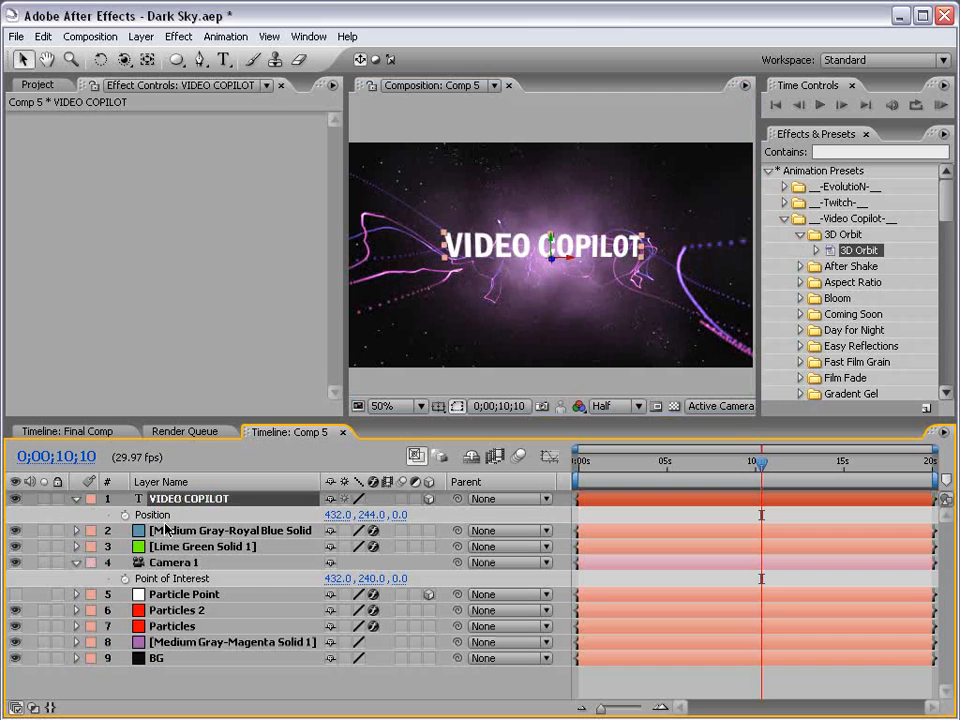
{"action": "right_click", "coordinate": [240, 514]}
{"action": "left_click", "coordinate": [206, 607]}
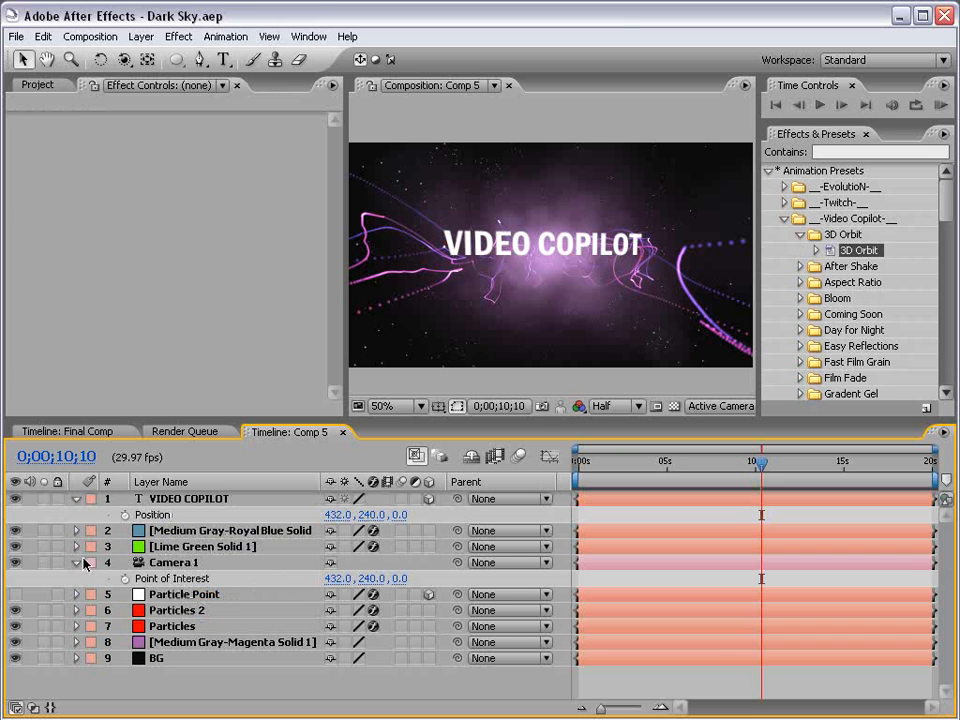
Rename the Lime Green Solid 1 layer to Star Field.
{"action": "left_click", "coordinate": [75, 563]}
{"action": "left_click", "coordinate": [182, 547]}
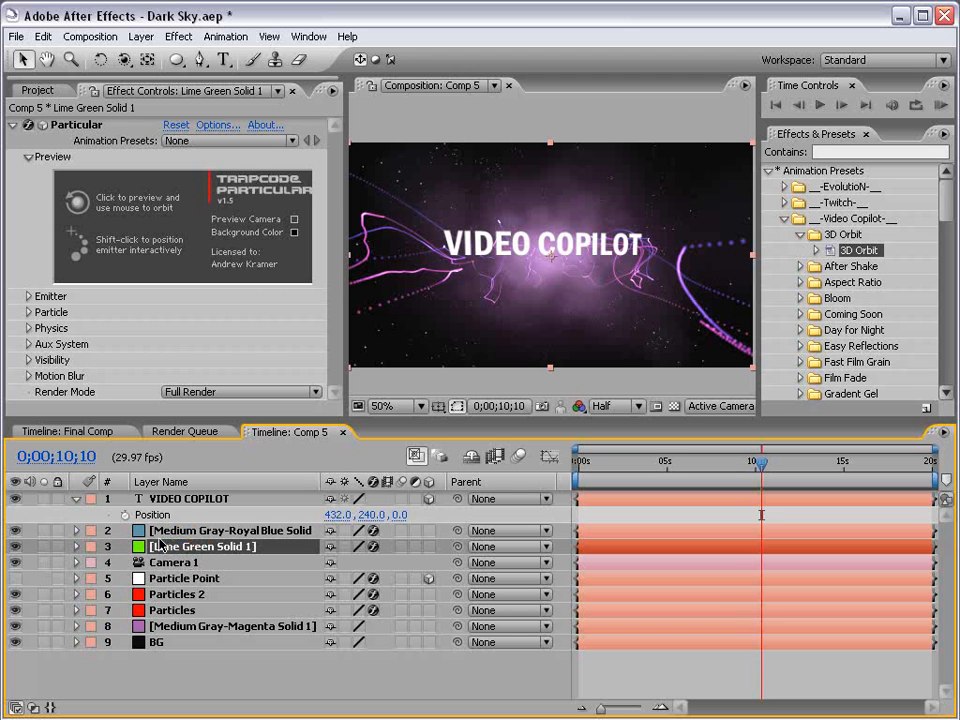
{"action": "key", "text": "Return"}
{"action": "type", "text": "Star F"}
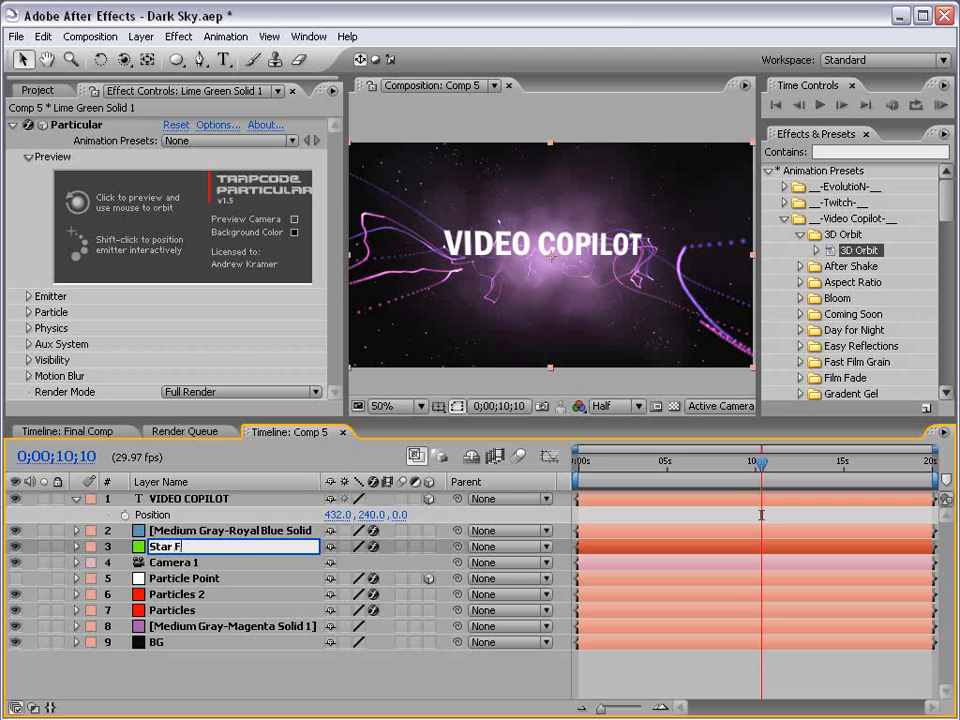
{"action": "type", "text": "ield"}
{"action": "key", "text": "Return"}
Rename the Medium Gray-Royal Blue Solid layer to Smoke.
{"action": "left_click", "coordinate": [64, 532]}
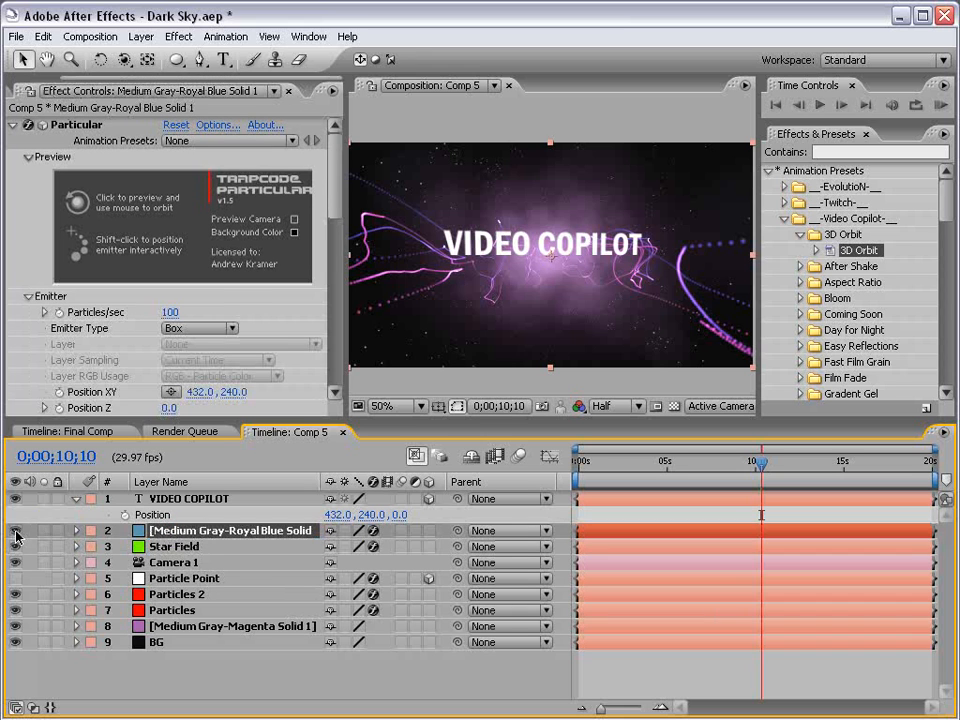
{"action": "left_click", "coordinate": [15, 531]}
{"action": "left_click", "coordinate": [15, 531]}
{"action": "key", "text": "Return"}
{"action": "type", "text": "S"}
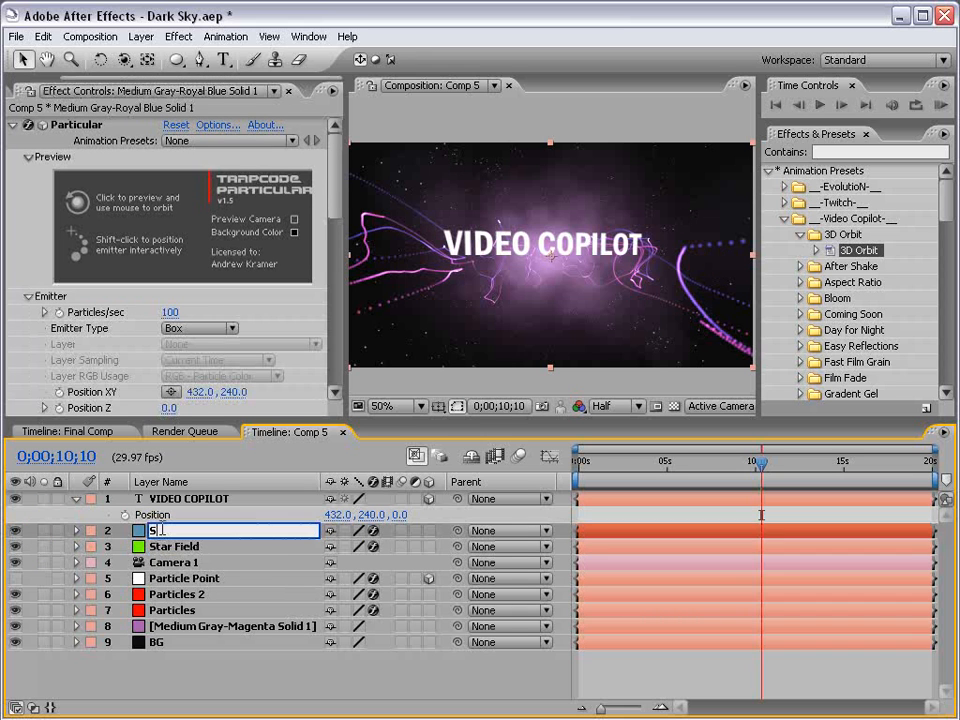
{"action": "type", "text": "moke"}
{"action": "key", "text": "Return"}
Rename the Medium Gray-Magenta Solid 1 layer to BG Color.
{"action": "left_click", "coordinate": [176, 594]}
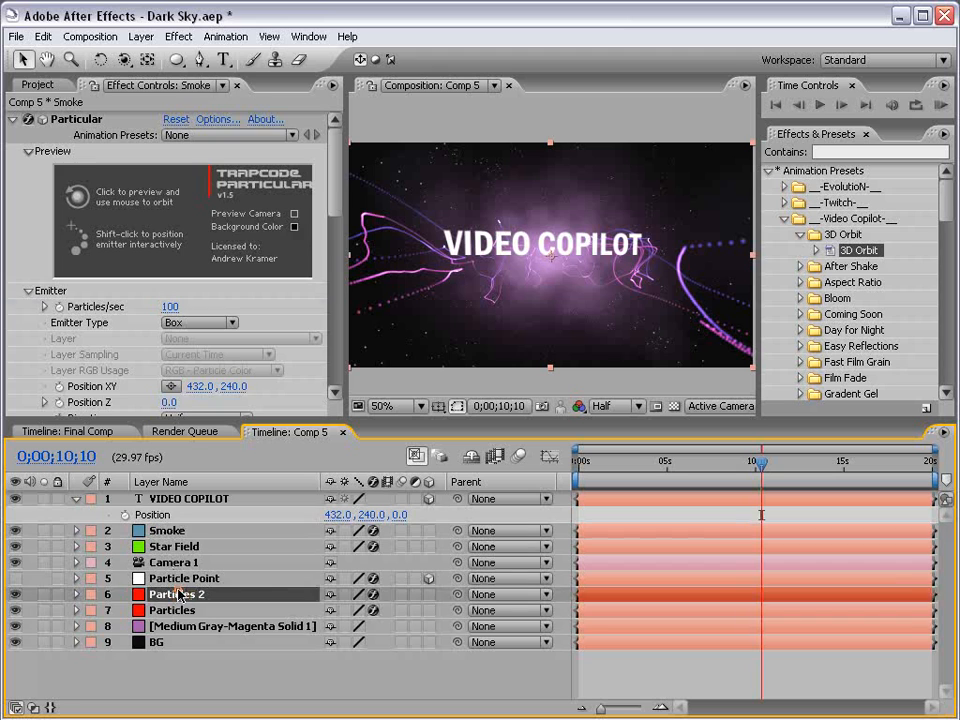
{"action": "left_click", "coordinate": [176, 612]}
{"action": "left_click", "coordinate": [180, 628]}
{"action": "key", "text": "Return"}
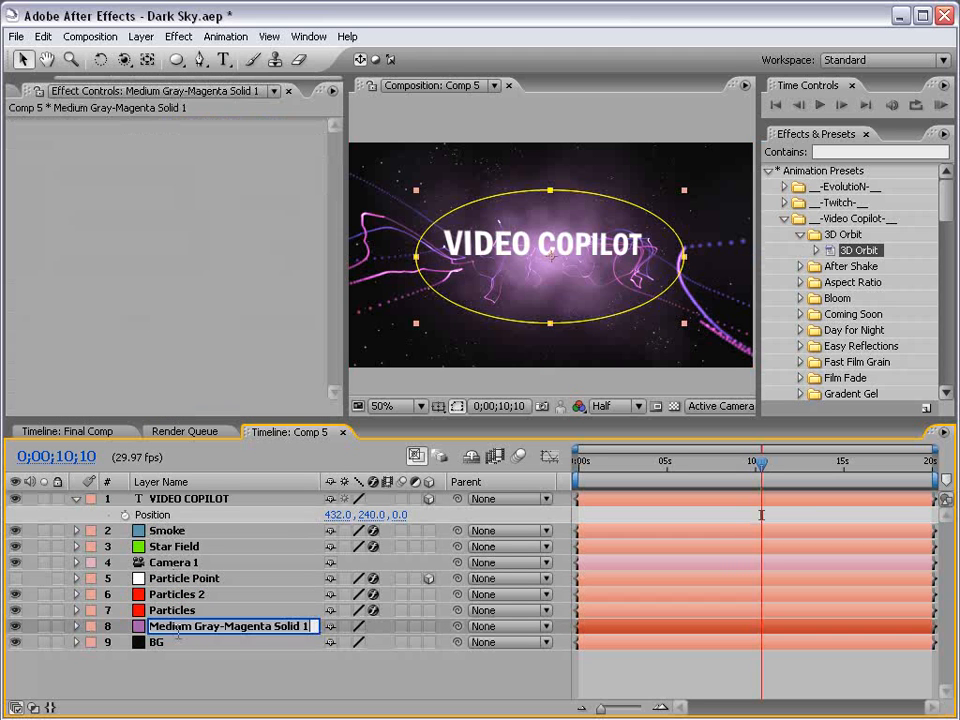
{"action": "type", "text": "BG"}
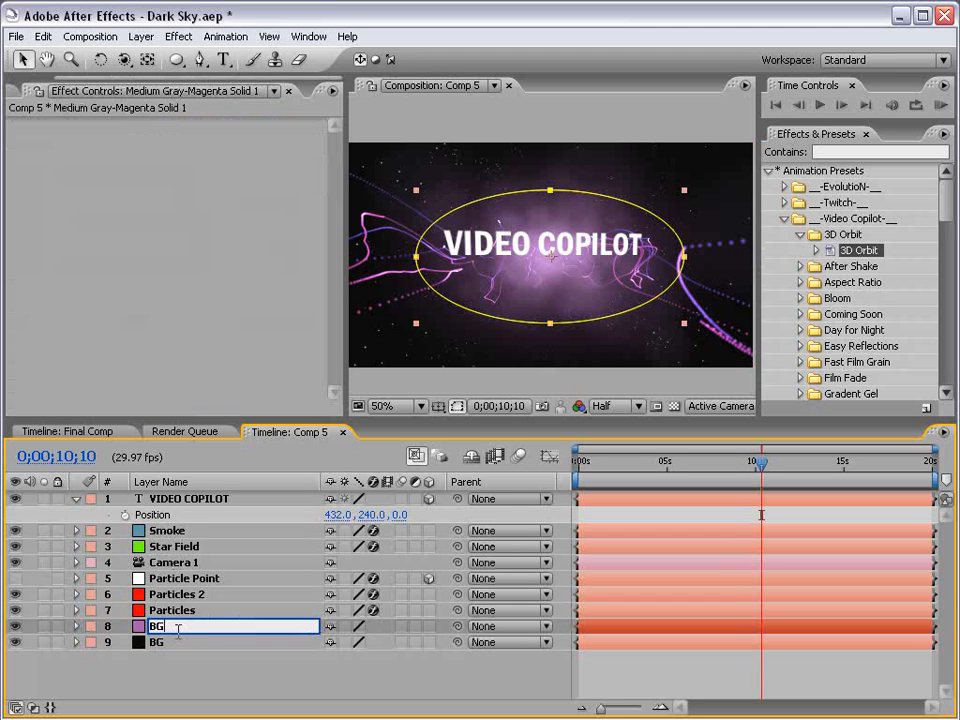
{"action": "type", "text": " Color"}
{"action": "key", "text": "Return"}
{"action": "left_click", "coordinate": [193, 677]}
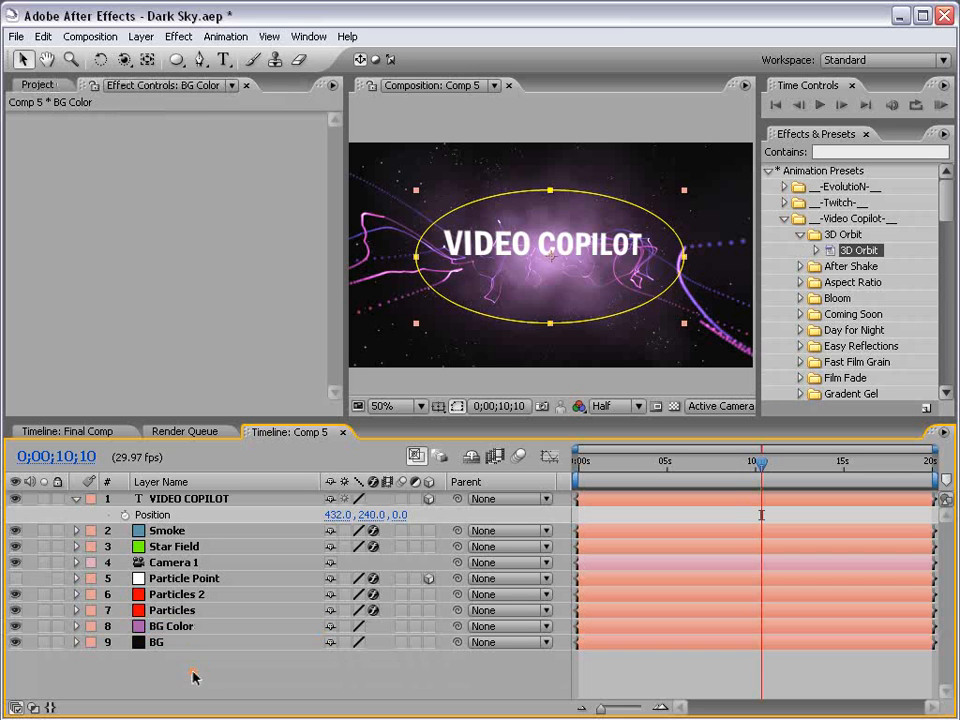
Set the Smoke layer's blending mode to Add and its Opacity to 75%.
{"action": "mouse_move", "coordinate": [165, 531]}
{"action": "left_mouse_down"}
{"action": "mouse_move", "coordinate": [168, 603]}
{"action": "mouse_move", "coordinate": [152, 578]}
{"action": "mouse_move", "coordinate": [166, 537]}
{"action": "left_mouse_up"}
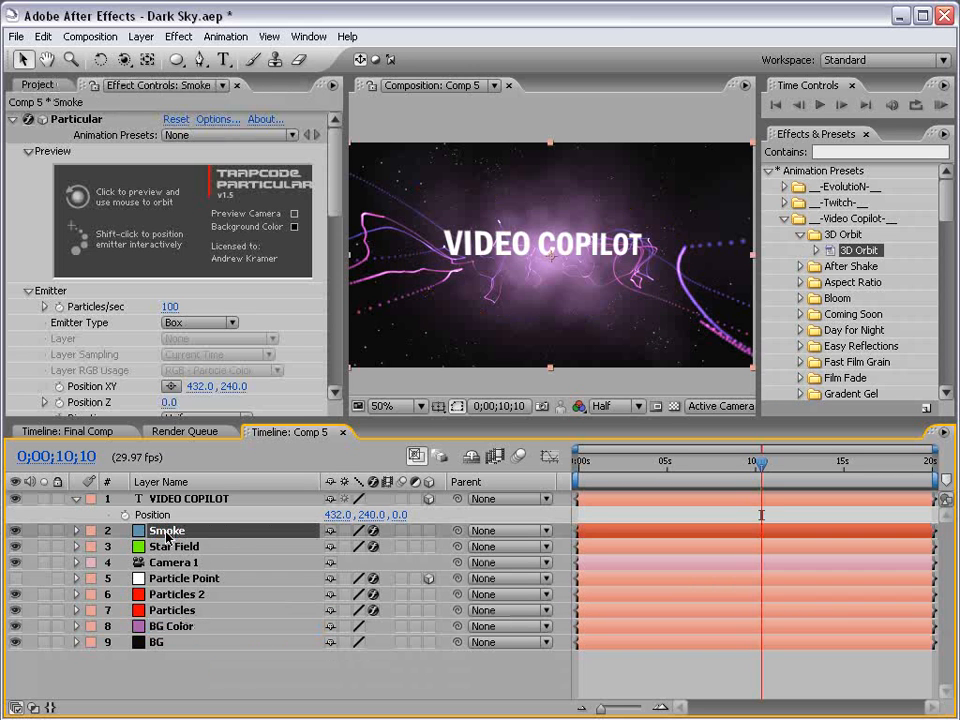
{"action": "key", "text": "F4"}
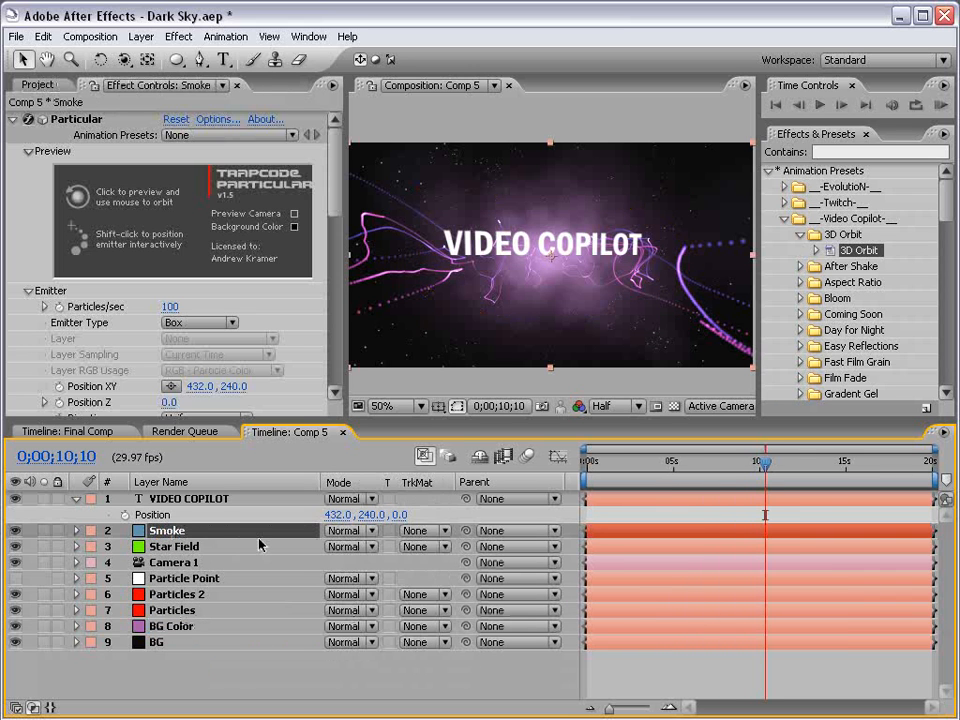
{"action": "left_click", "coordinate": [340, 540]}
{"action": "left_click", "coordinate": [355, 679]}
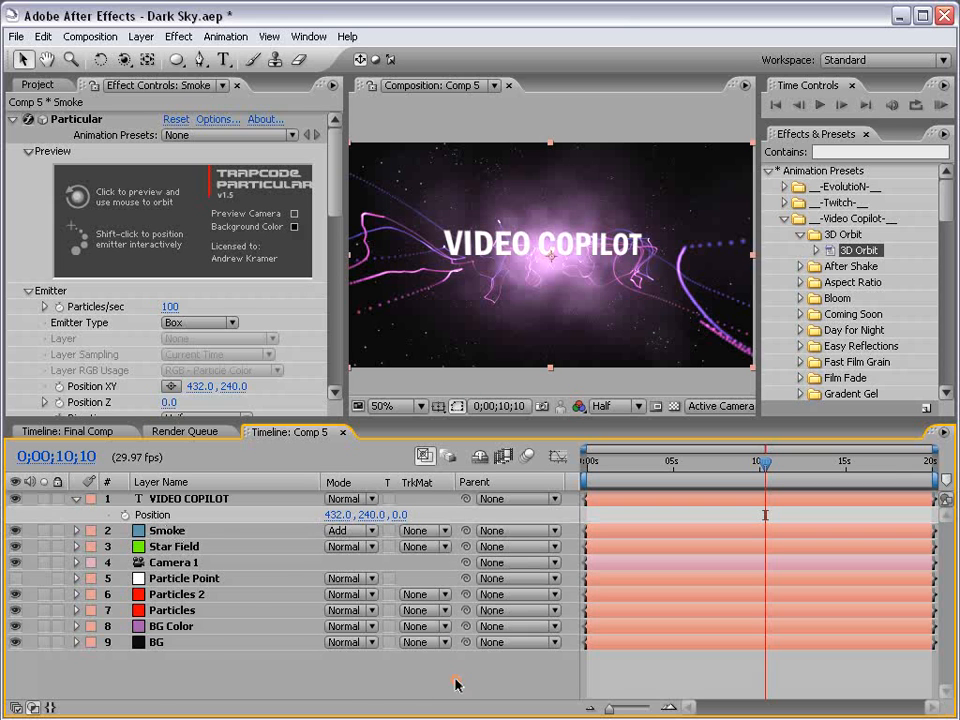
{"action": "left_click", "coordinate": [147, 536]}
{"action": "key", "text": "t"}
{"action": "left_click", "coordinate": [338, 546]}
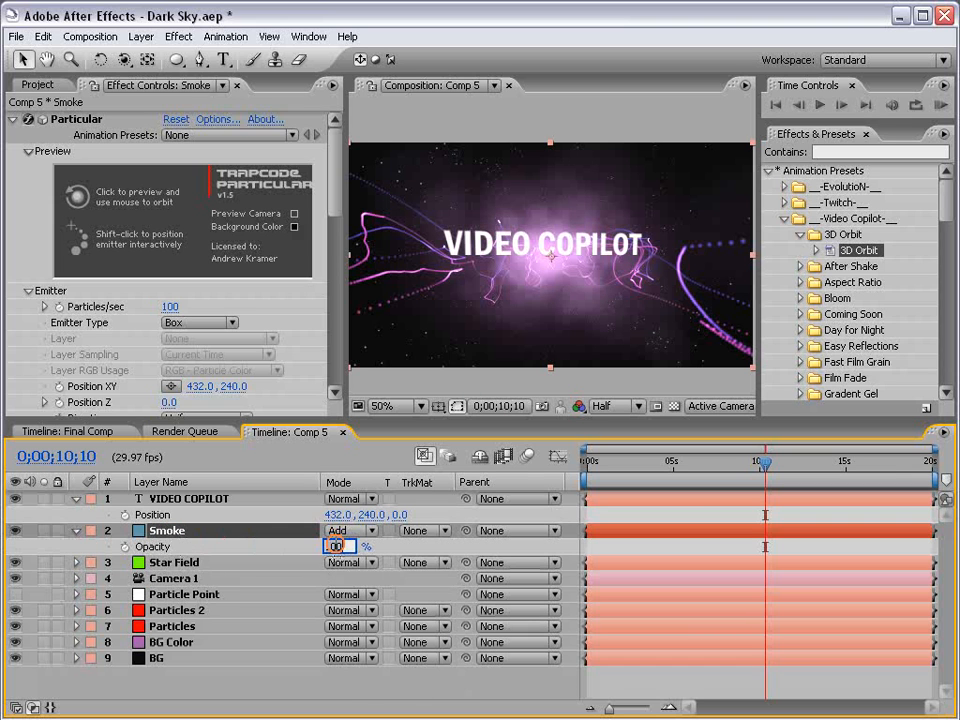
{"action": "type", "text": "75"}
{"action": "key", "text": "Return"}
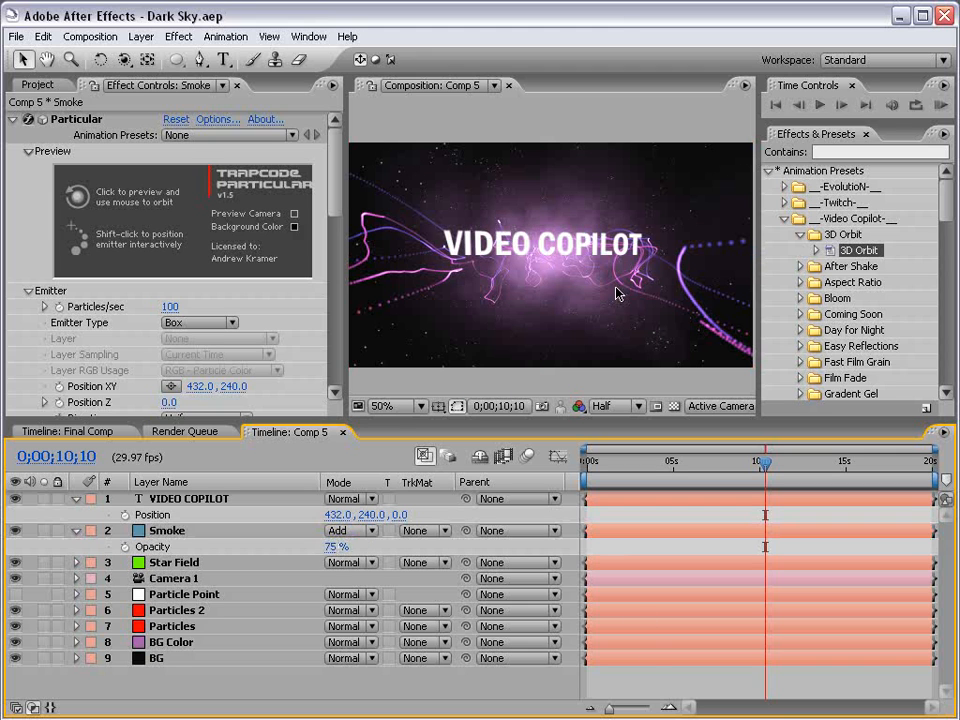
Create a new deep royal blue solid layer at the top of the layer stack.
{"action": "left_click", "coordinate": [141, 36]}
{"action": "mouse_move", "coordinate": [155, 57]}
{"action": "left_click", "coordinate": [435, 73]}
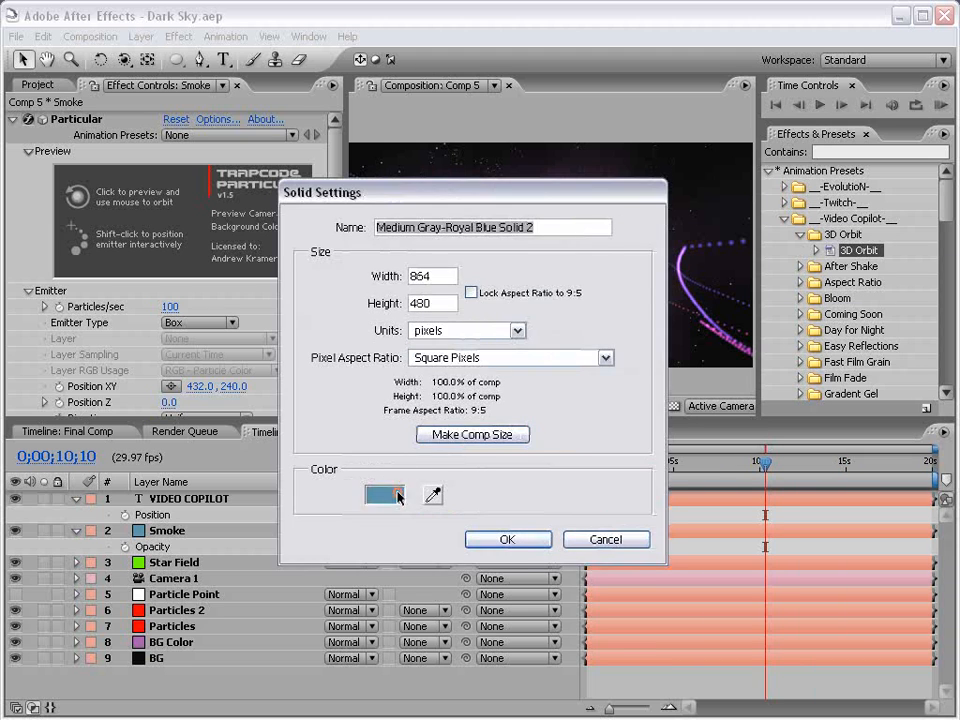
{"action": "left_click", "coordinate": [386, 495]}
{"action": "left_click_drag", "start_coordinate": [430, 388], "coordinate": [450, 405]}
{"action": "left_click", "coordinate": [598, 283]}
{"action": "left_click", "coordinate": [519, 533]}
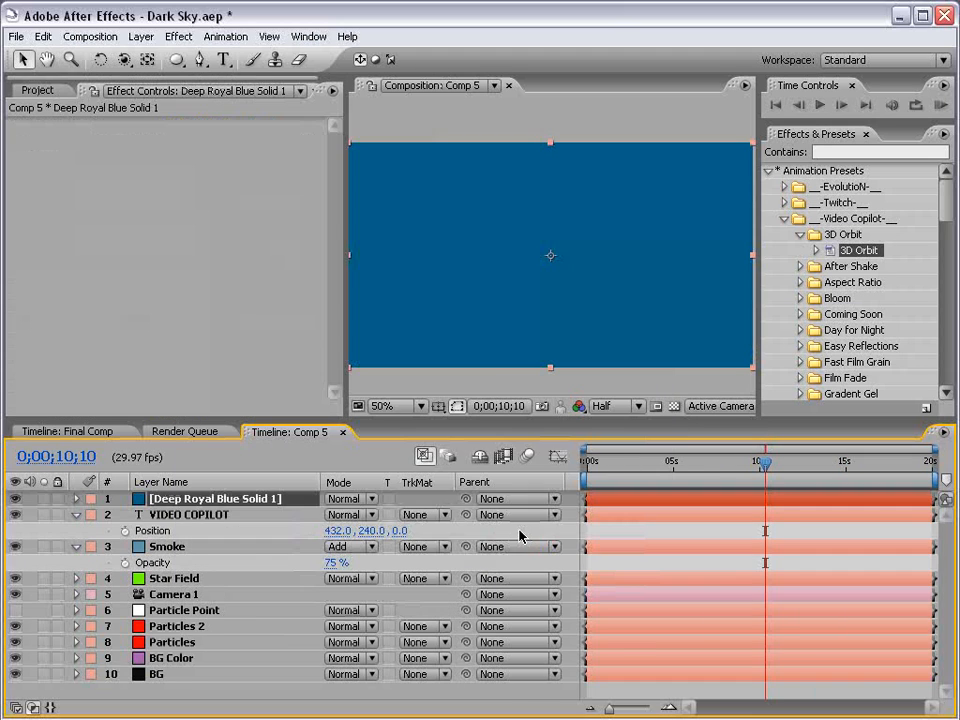
Draw a rectangular mask across the top edge of the blue solid and feather it about 195 pixels.
{"action": "key", "text": "comma"}
{"action": "left_click_drag", "start_coordinate": [176, 60], "coordinate": [215, 70]}
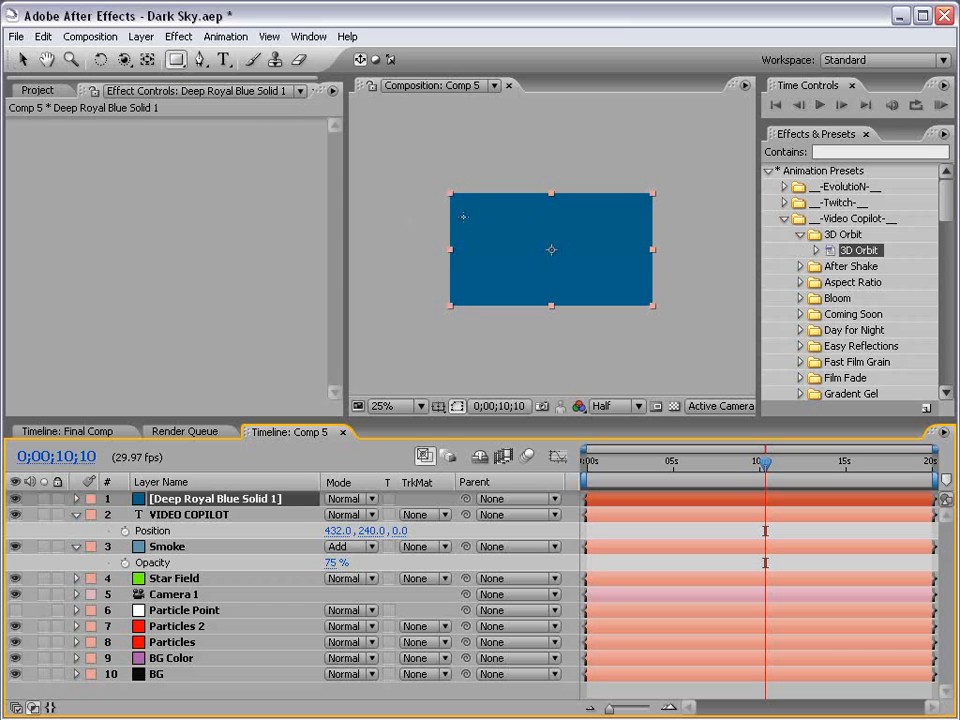
{"action": "left_click_drag", "start_coordinate": [400, 175], "coordinate": [727, 227]}
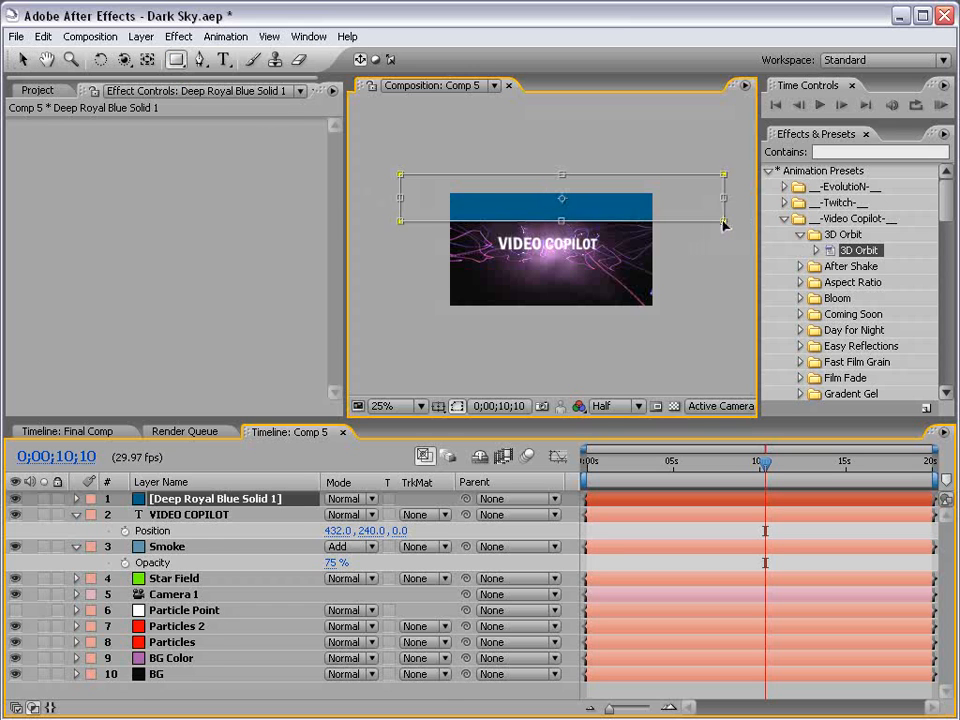
{"action": "key", "text": "f"}
{"action": "left_click_drag", "start_coordinate": [342, 531], "coordinate": [547, 514]}
{"action": "key", "text": "v"}
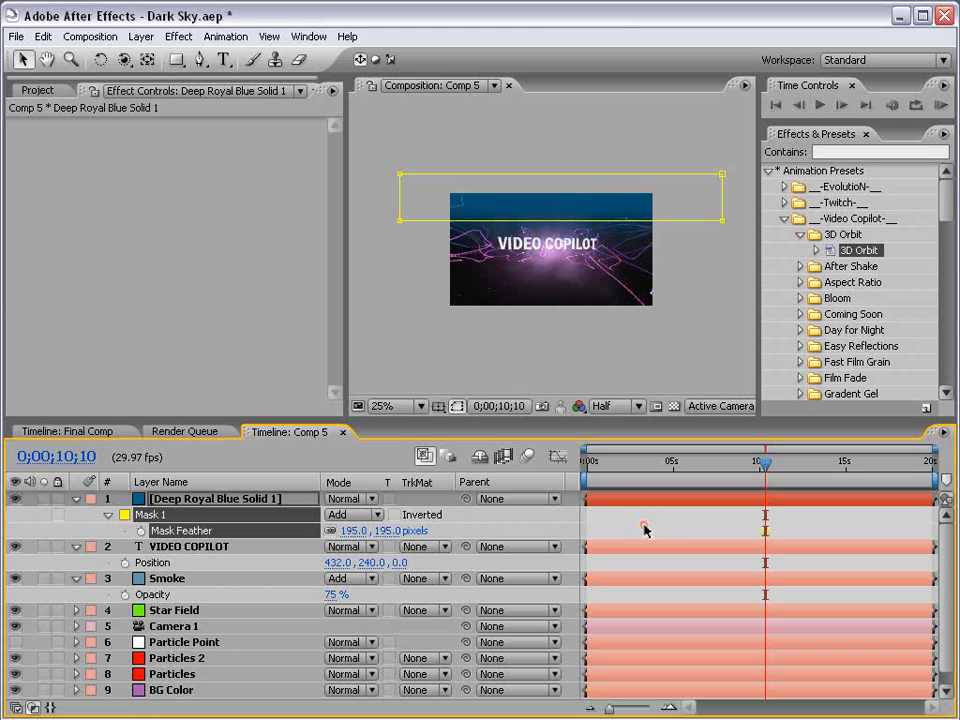
{"action": "left_click", "coordinate": [645, 529]}
Set the blue solid's Opacity to about 44% and preview the composition maximized at 100%.
{"action": "scroll", "coordinate": [565, 283], "scroll_direction": "up", "scroll_amount": 2}
{"action": "key", "text": "t"}
{"action": "left_click", "coordinate": [340, 514]}
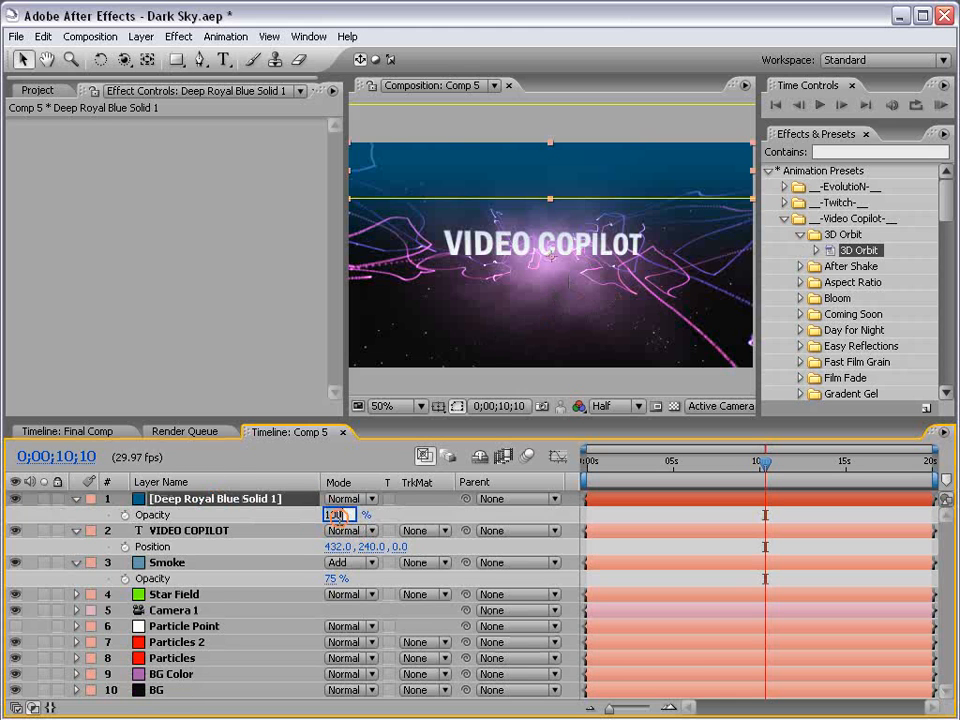
{"action": "type", "text": "20"}
{"action": "key", "text": "Return"}
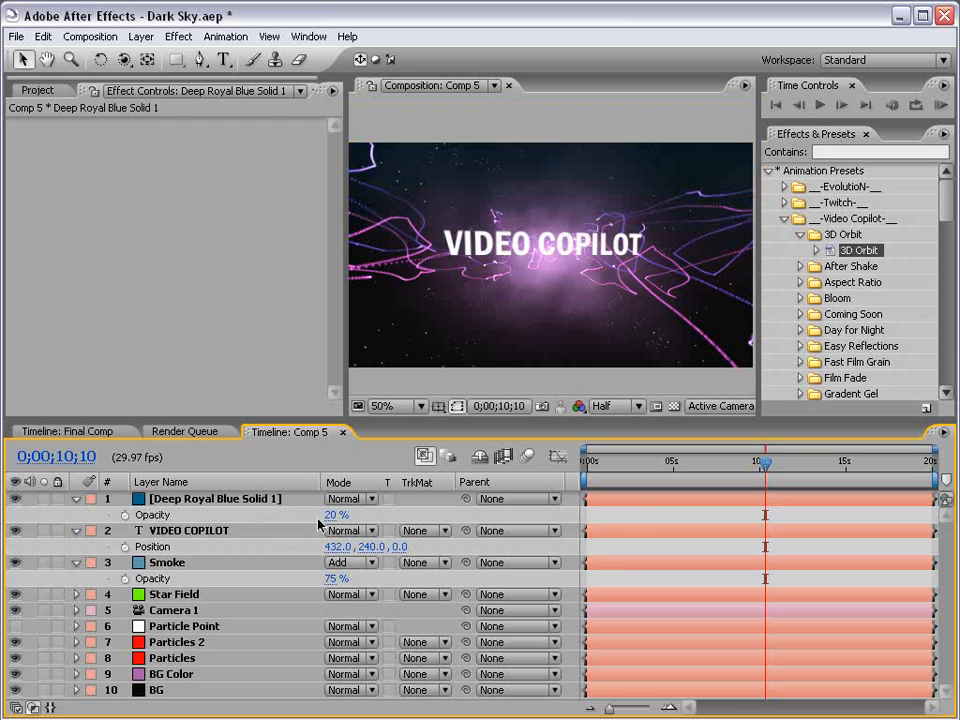
{"action": "left_click_drag", "start_coordinate": [340, 511], "coordinate": [365, 514]}
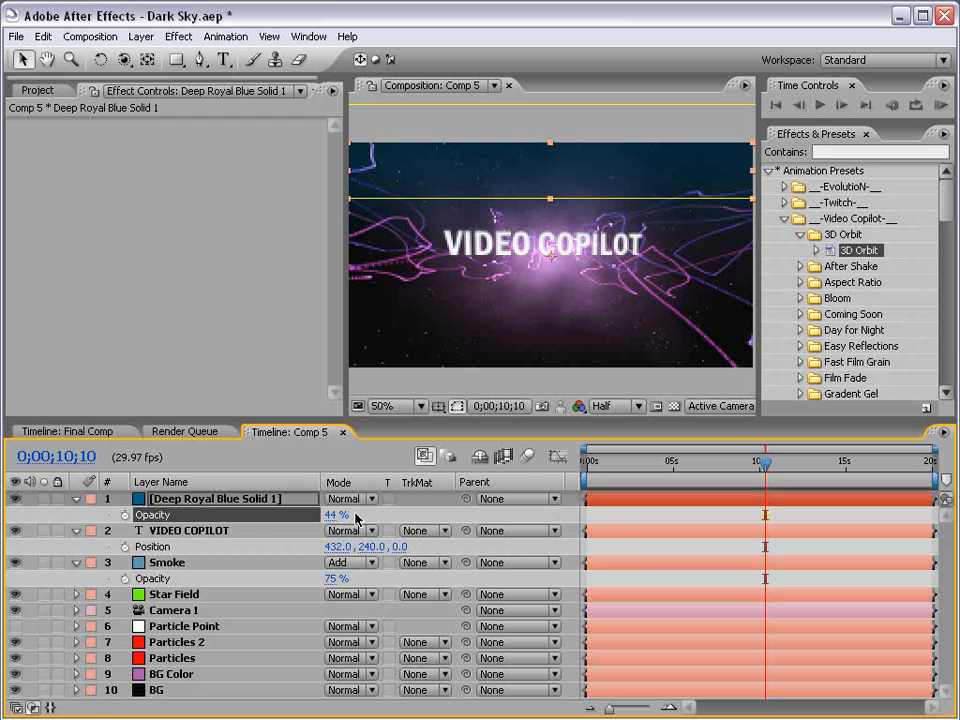
{"action": "key", "text": "grave"}
{"action": "key", "text": "period"}
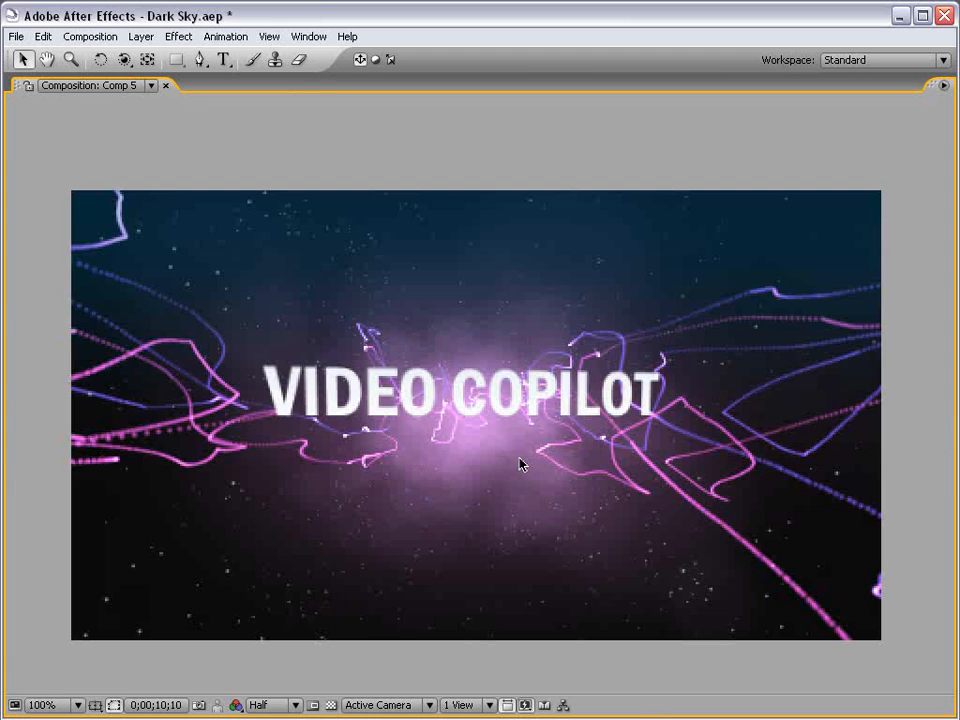
Add a new adjustment layer to the composition and apply the Glow effect to it.
{"action": "key", "text": "comma"}
{"action": "key", "text": "grave"}
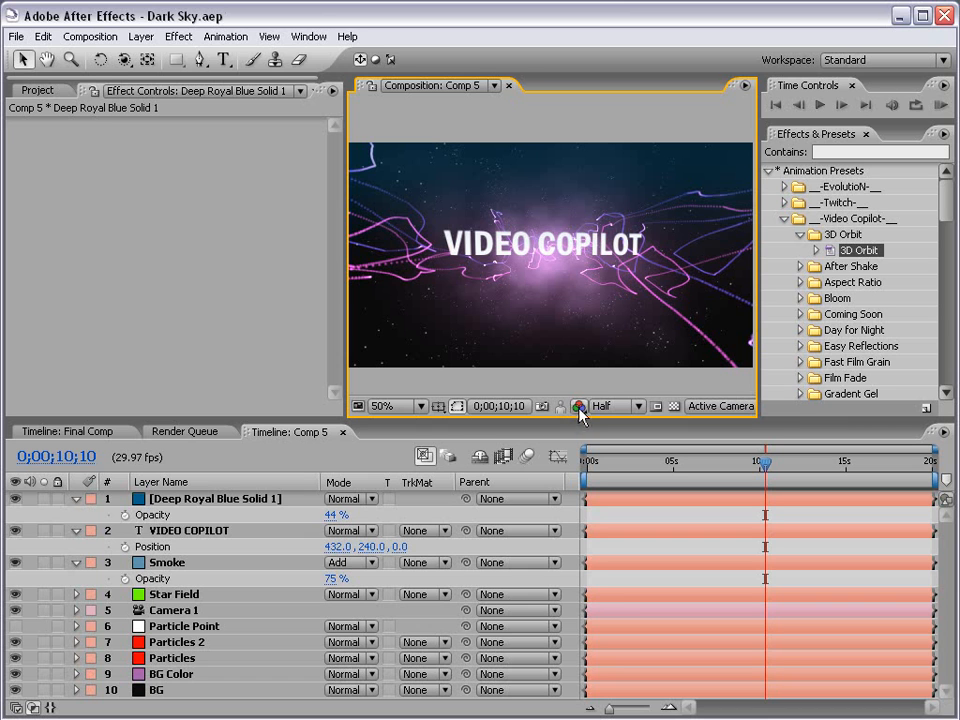
{"action": "left_click", "coordinate": [140, 37]}
{"action": "mouse_move", "coordinate": [190, 58]}
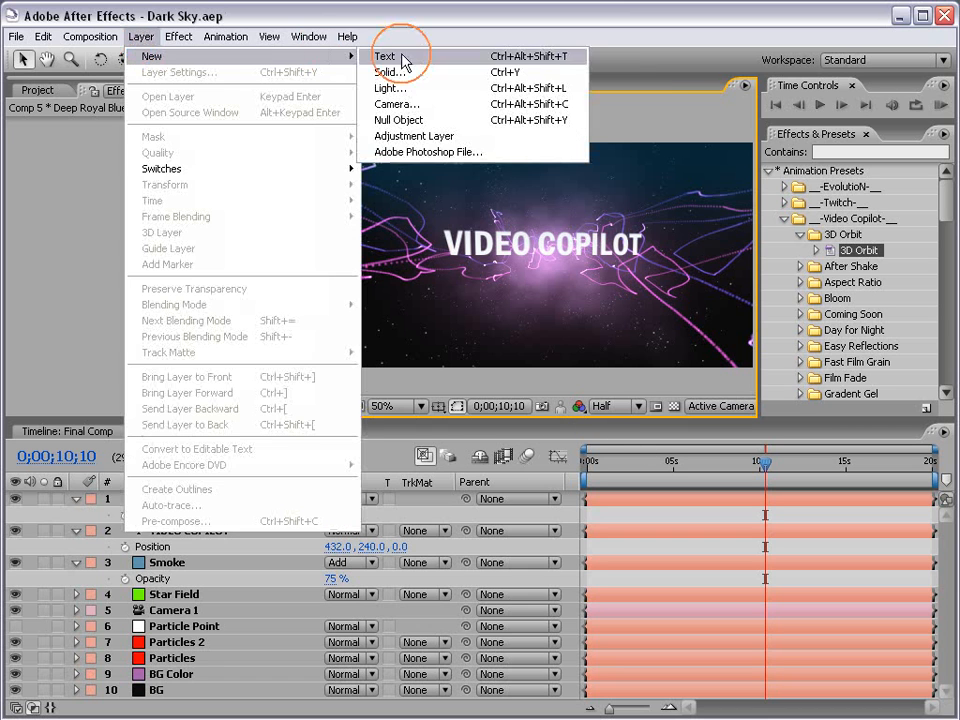
{"action": "left_click", "coordinate": [430, 135]}
{"action": "left_click", "coordinate": [181, 37]}
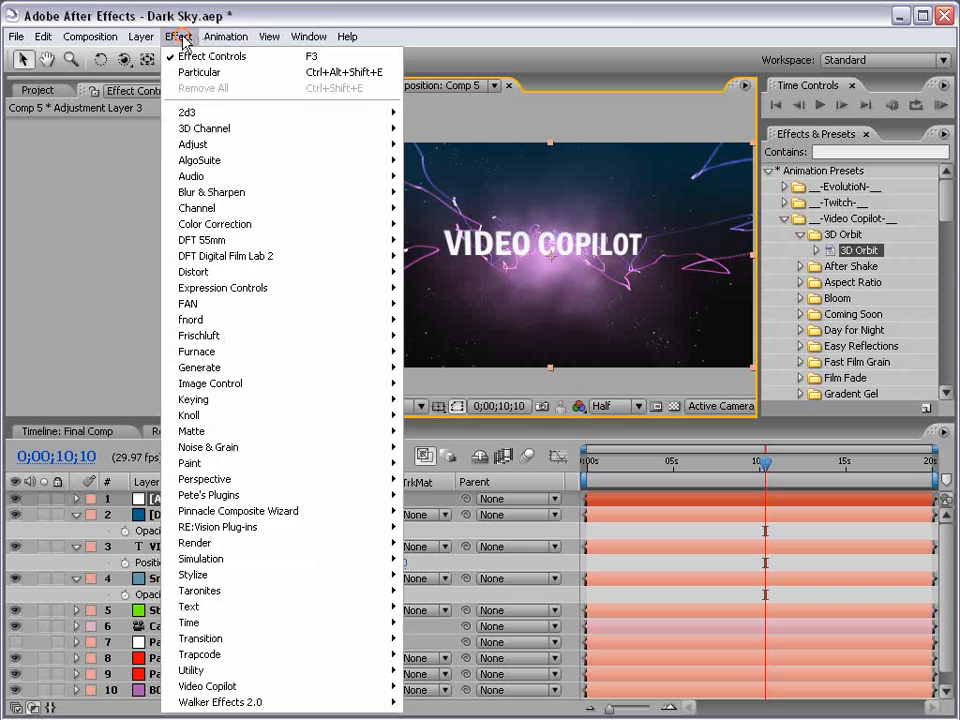
{"action": "mouse_move", "coordinate": [229, 579]}
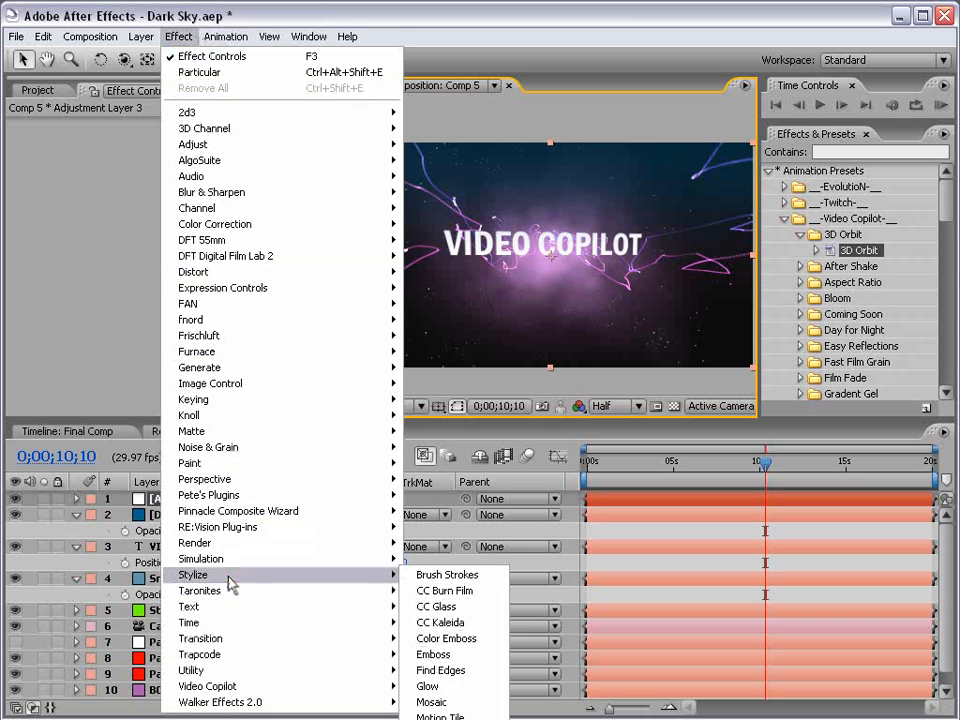
{"action": "left_click", "coordinate": [432, 688]}
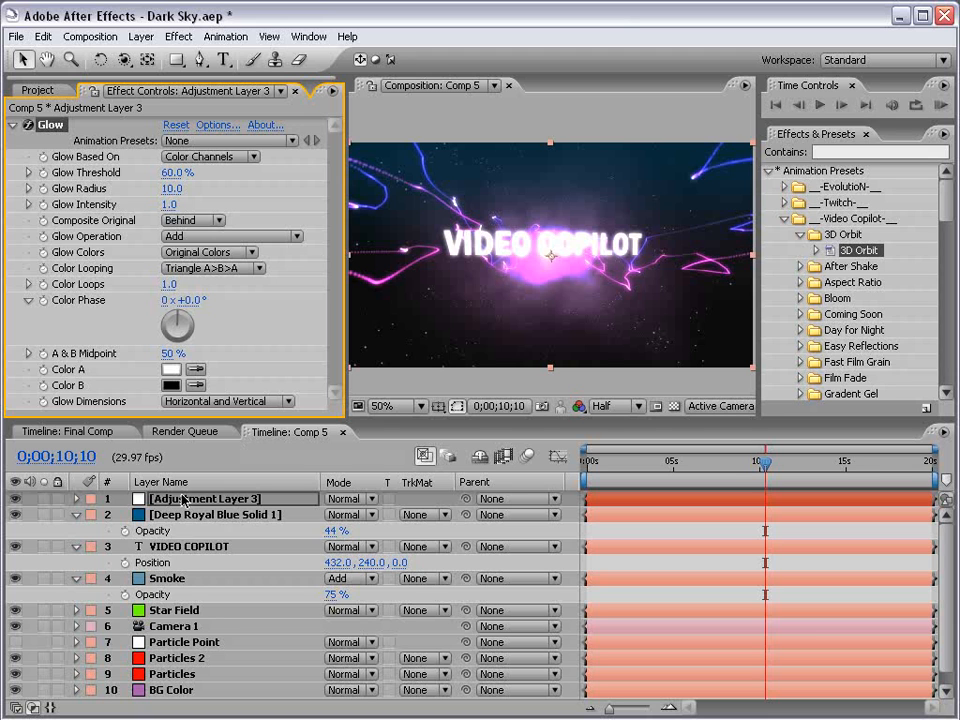
Move the VIDEO COPILOT text layer to the top of the stack and rename the adjustment layer Glow.
{"action": "left_click_drag", "start_coordinate": [176, 547], "coordinate": [178, 500]}
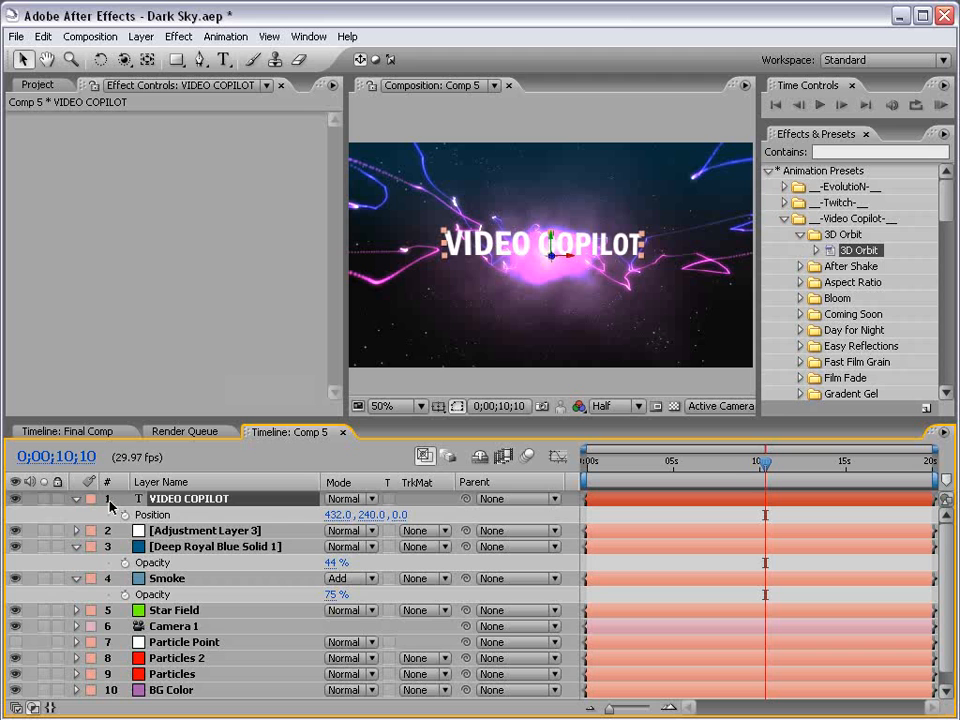
{"action": "left_click", "coordinate": [184, 531]}
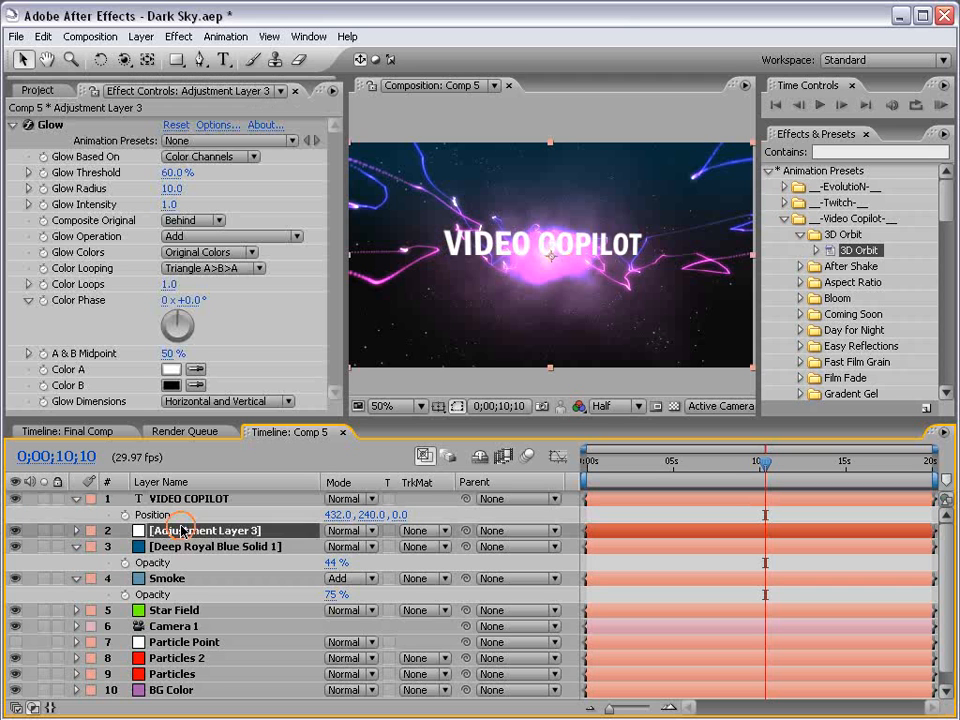
{"action": "key", "text": "Return"}
{"action": "type", "text": "G"}
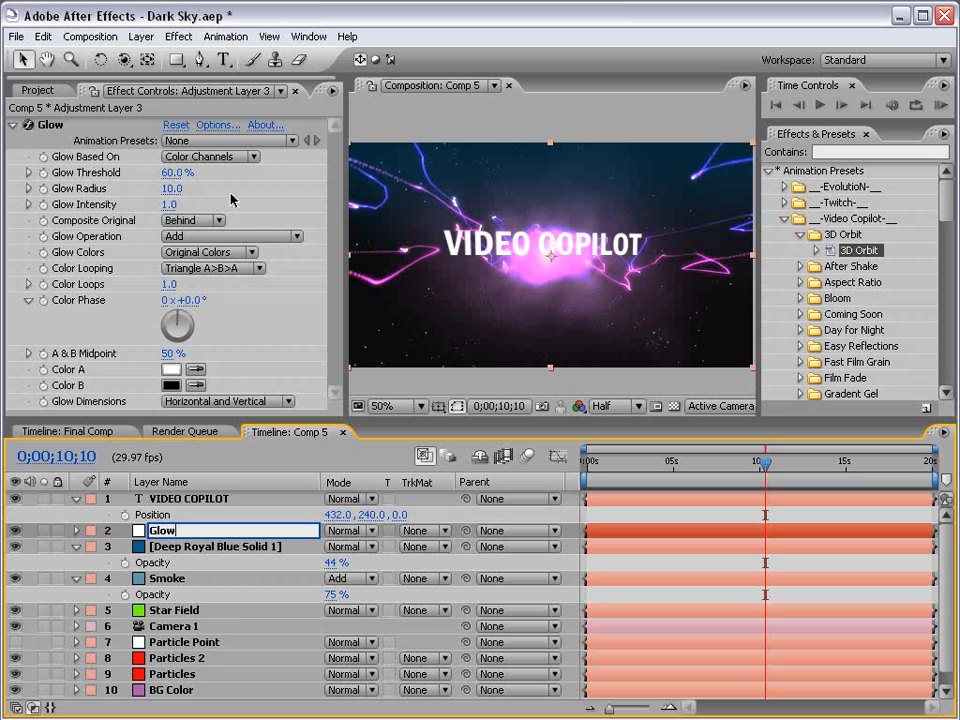
{"action": "type", "text": "low"}
Set the Glow Radius to 25, Glow Intensity to 0.5 and Glow Threshold to about 64.7%.
{"action": "left_click", "coordinate": [174, 184]}
{"action": "type", "text": "25"}
{"action": "key", "text": "Return"}
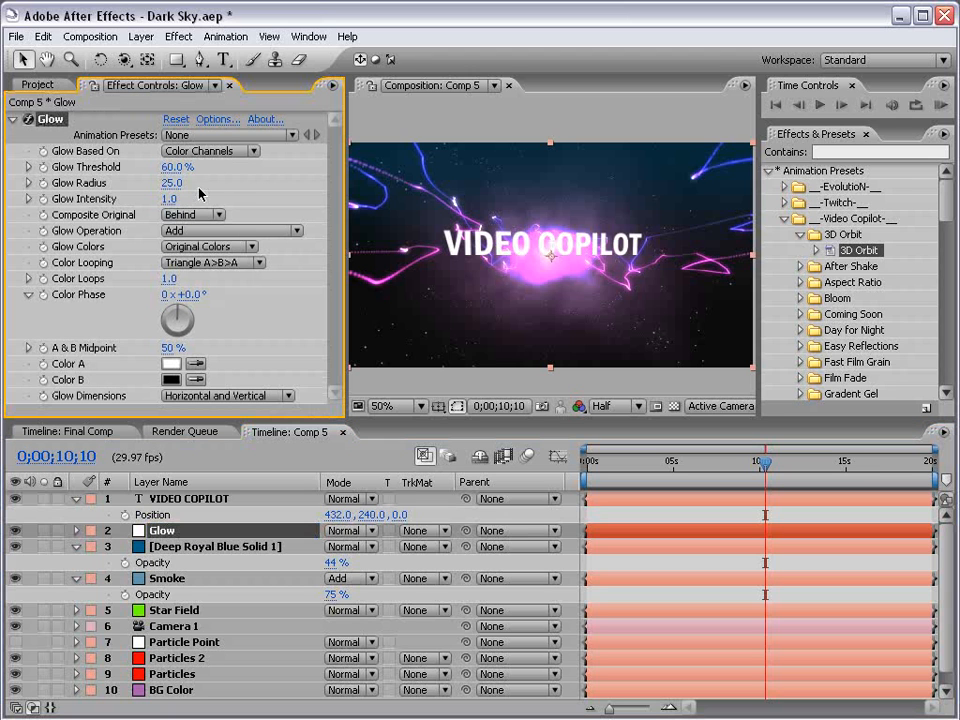
{"action": "left_click", "coordinate": [168, 200]}
{"action": "type", "text": "."}
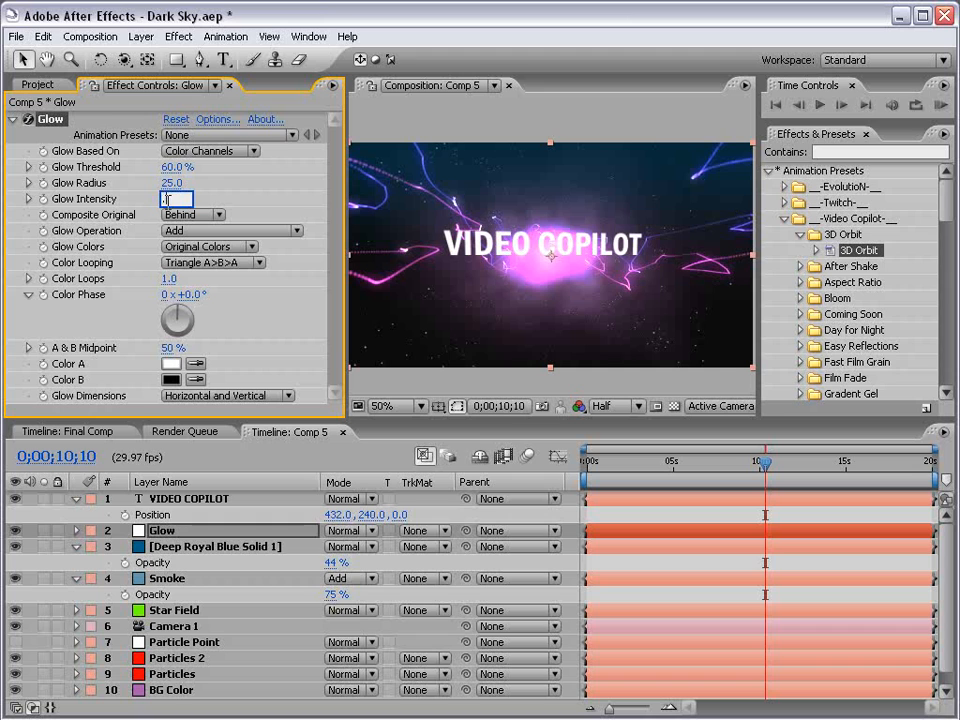
{"action": "type", "text": "5"}
{"action": "key", "text": "Return"}
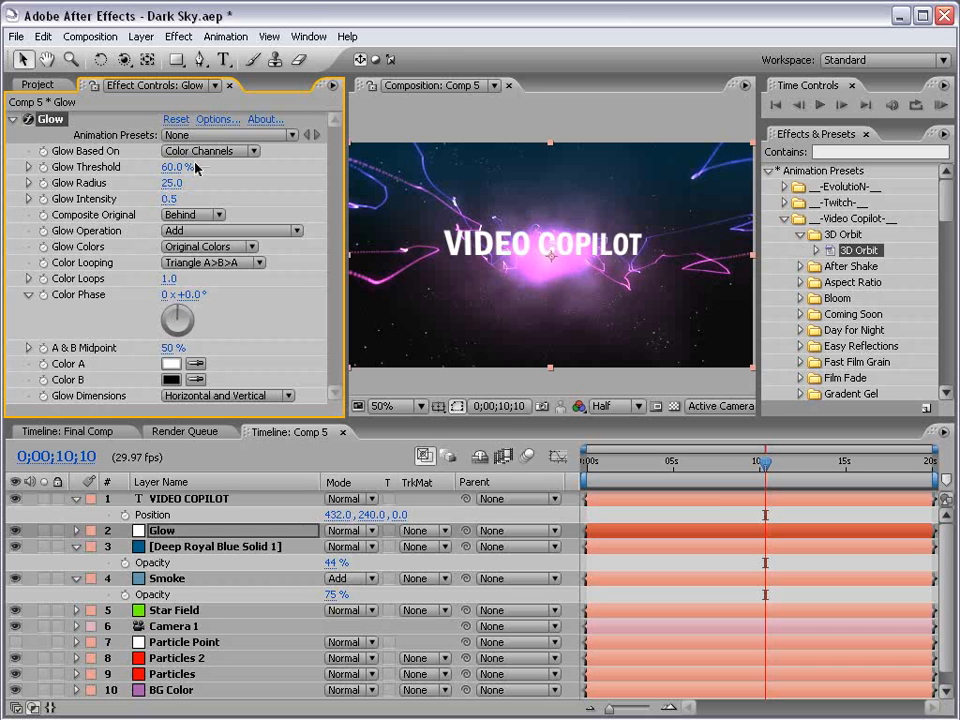
{"action": "left_click_drag", "start_coordinate": [173, 171], "coordinate": [223, 180]}
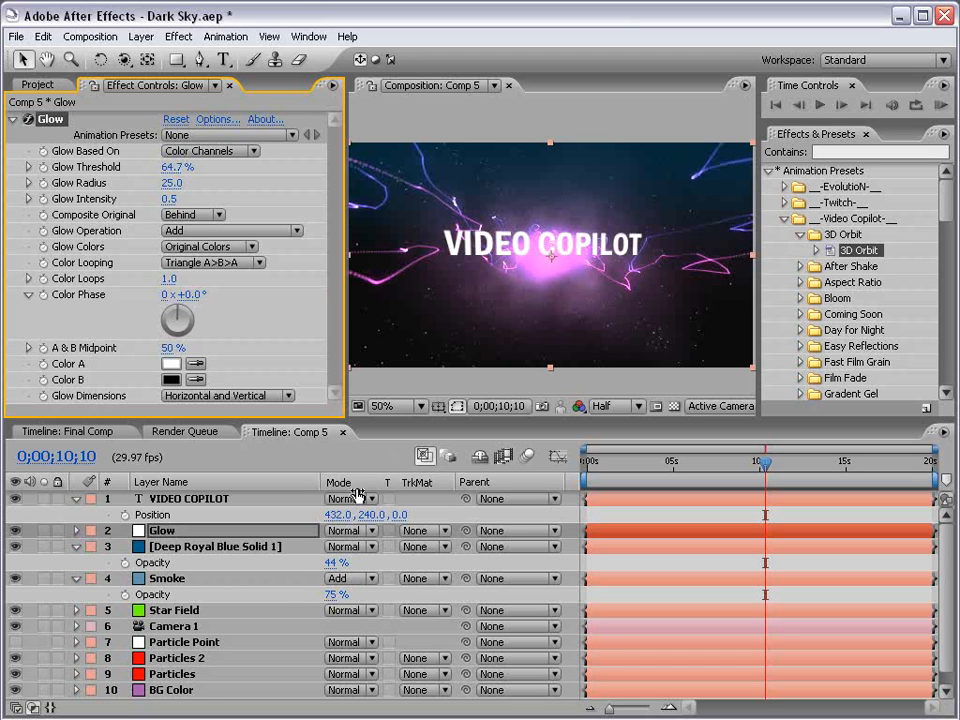
Lower the BG Color layer's Opacity to about 43%.
{"action": "scroll", "coordinate": [240, 653], "scroll_direction": "down", "scroll_amount": 1}
{"action": "left_click", "coordinate": [172, 675]}
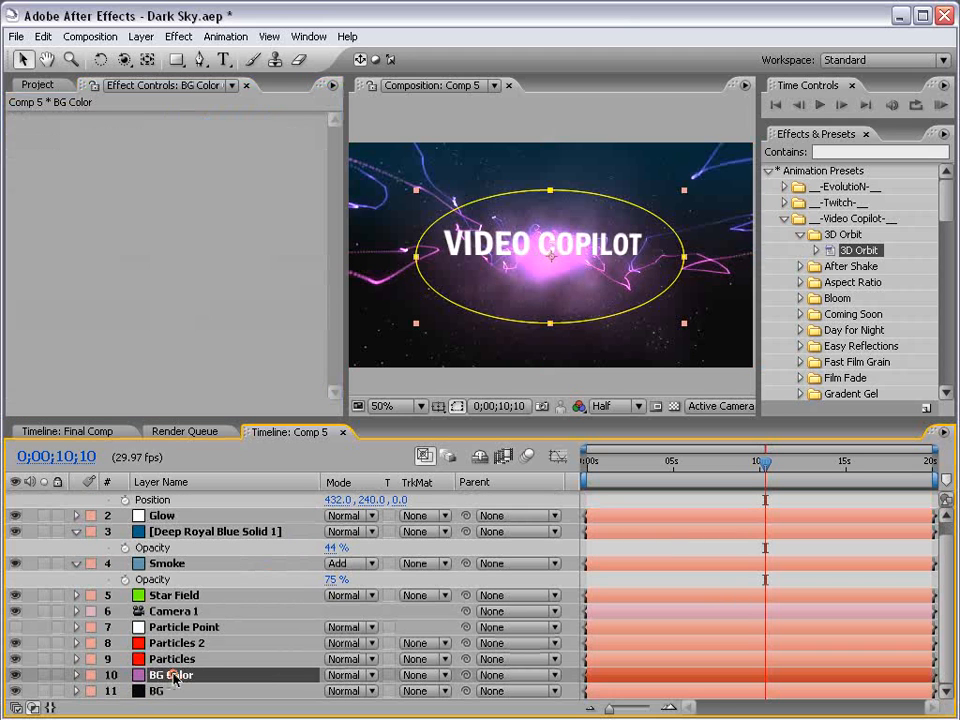
{"action": "key", "text": "t"}
{"action": "left_click_drag", "start_coordinate": [345, 691], "coordinate": [318, 700]}
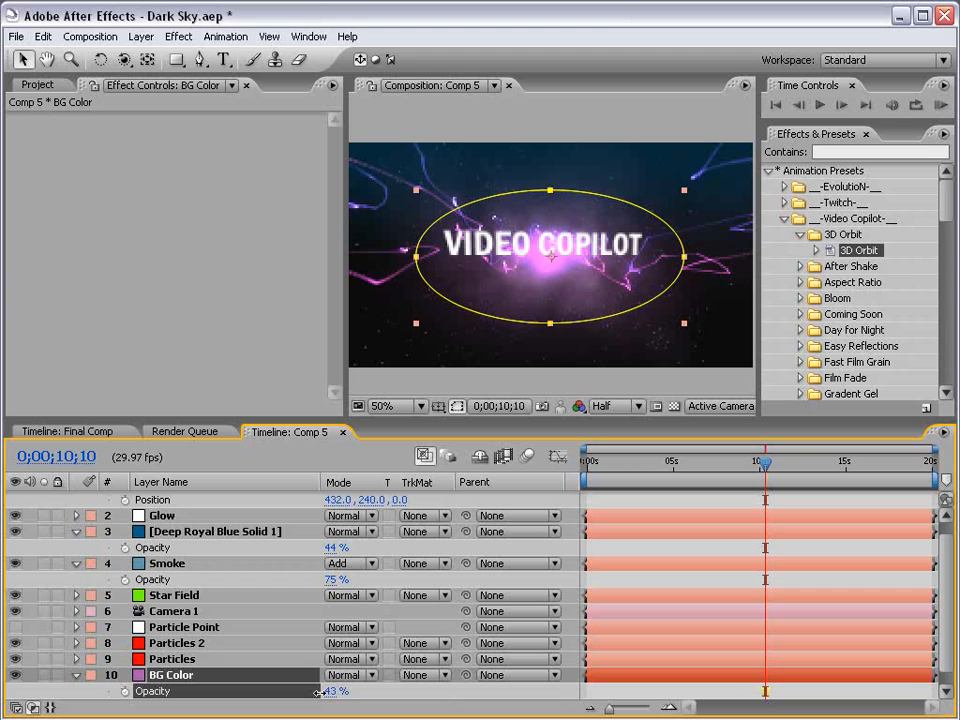
Lower the Smoke layer's Opacity to about 66%.
{"action": "left_click", "coordinate": [178, 565]}
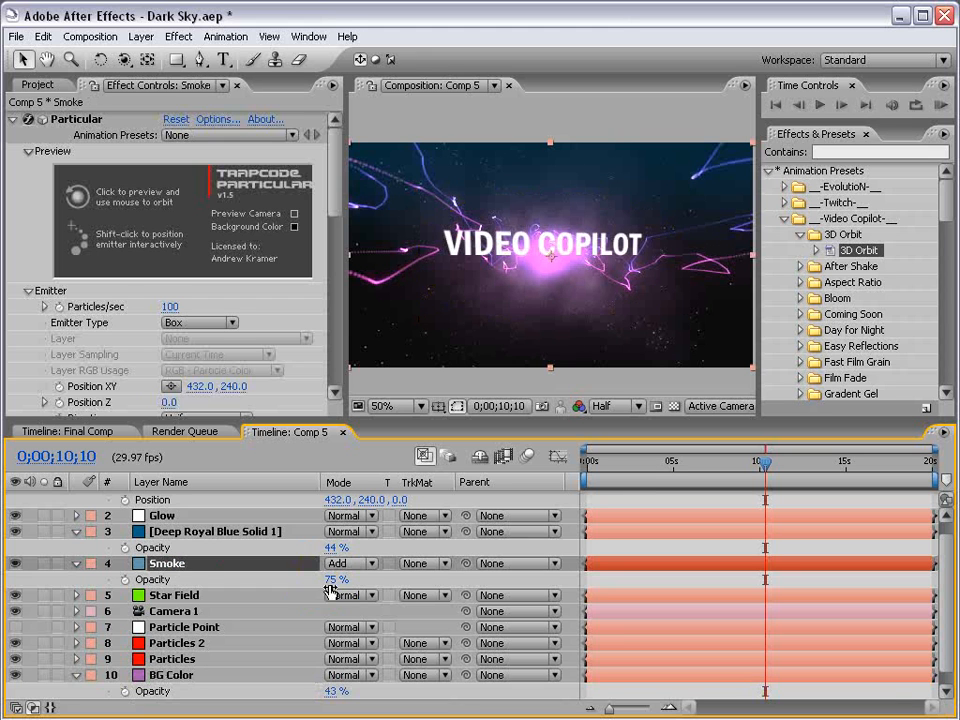
{"action": "left_click_drag", "start_coordinate": [336, 579], "coordinate": [320, 580]}
{"action": "left_click_drag", "start_coordinate": [317, 580], "coordinate": [320, 580]}
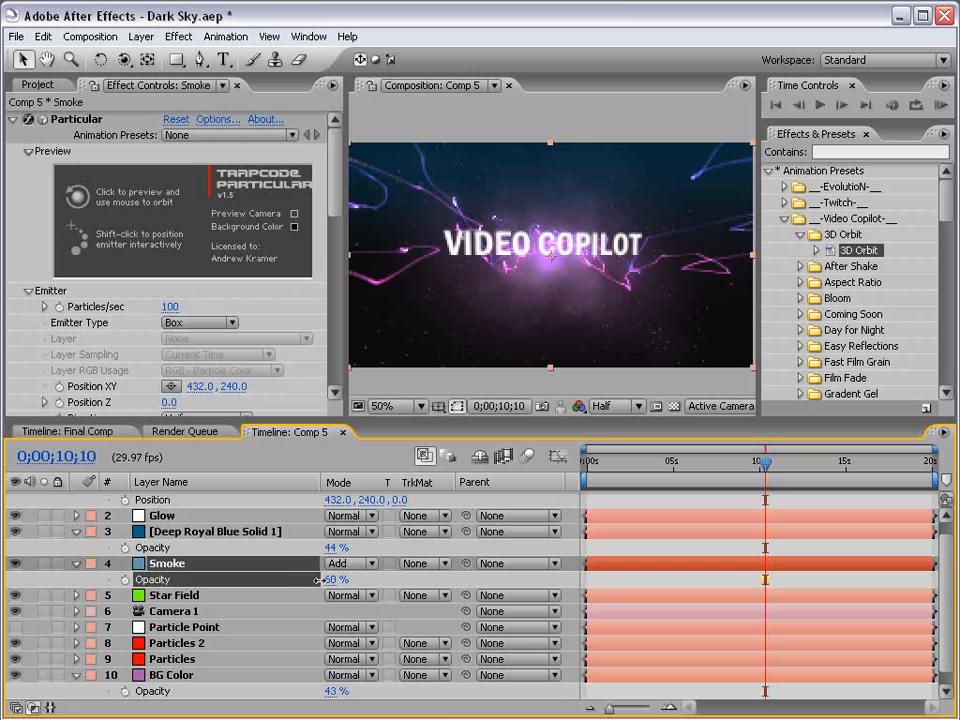
{"action": "left_click", "coordinate": [672, 503]}
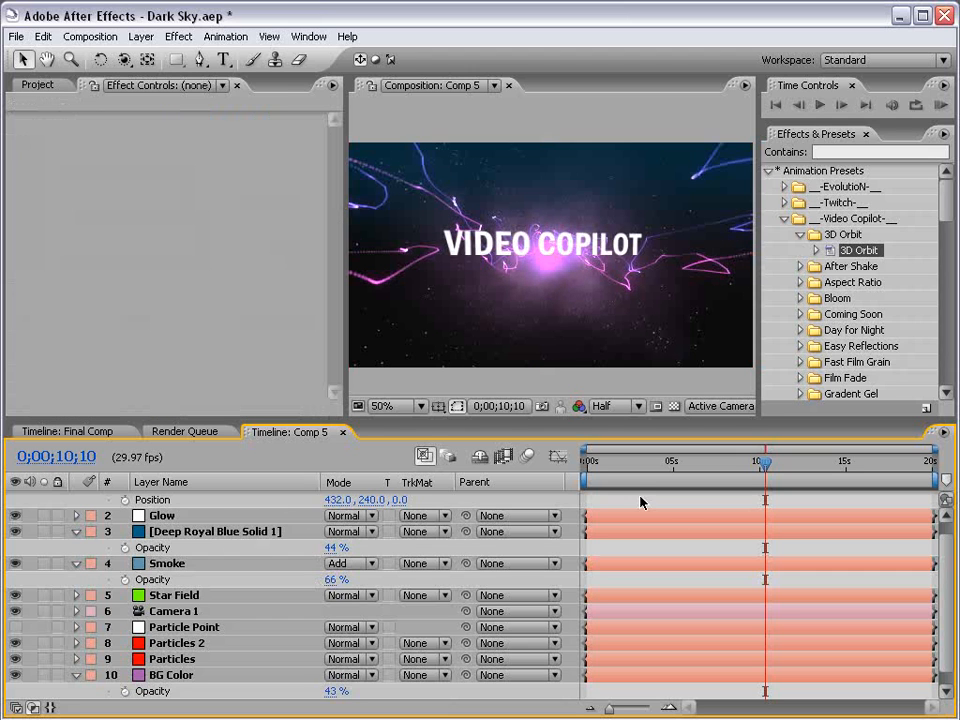
Change the Smoke layer's Particular particle Color to a brighter magenta.
{"action": "left_click", "coordinate": [166, 564]}
{"action": "scroll", "coordinate": [326, 260], "scroll_direction": "down", "scroll_amount": 10}
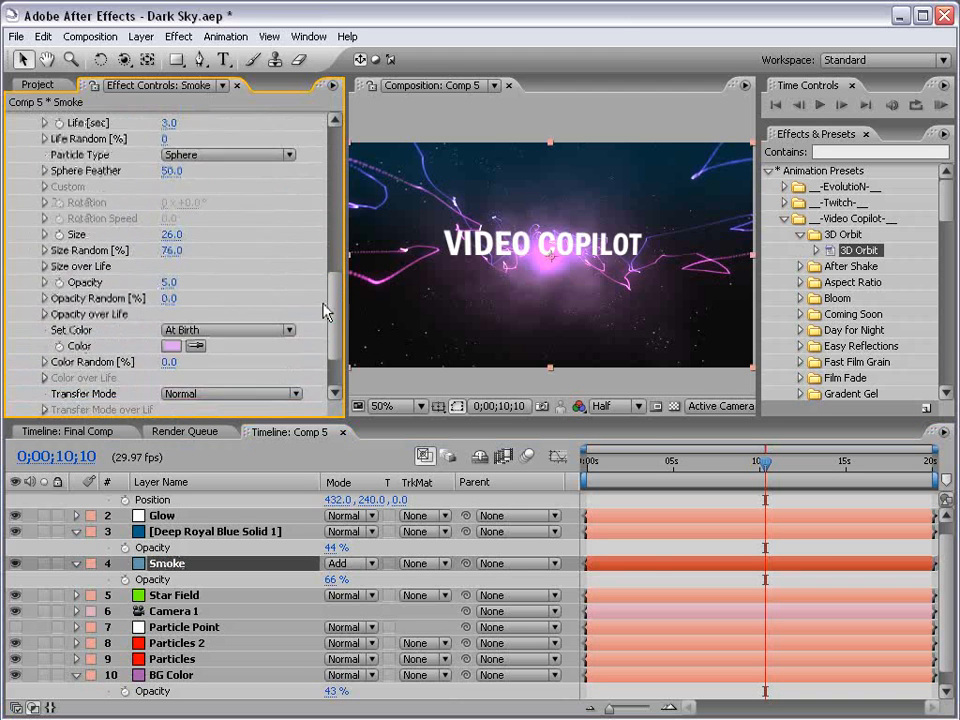
{"action": "left_click", "coordinate": [178, 291]}
{"action": "left_click_drag", "start_coordinate": [355, 312], "coordinate": [358, 316]}
{"action": "left_click", "coordinate": [457, 334]}
{"action": "left_click", "coordinate": [590, 283]}
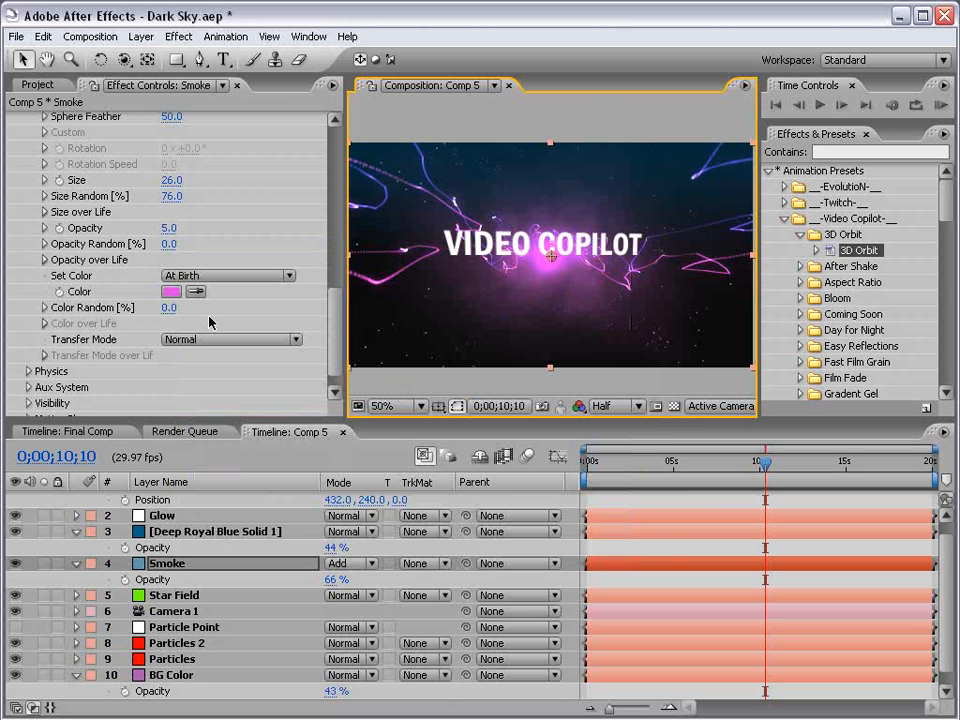
{"action": "scroll", "coordinate": [200, 340], "scroll_direction": "up", "scroll_amount": 10}
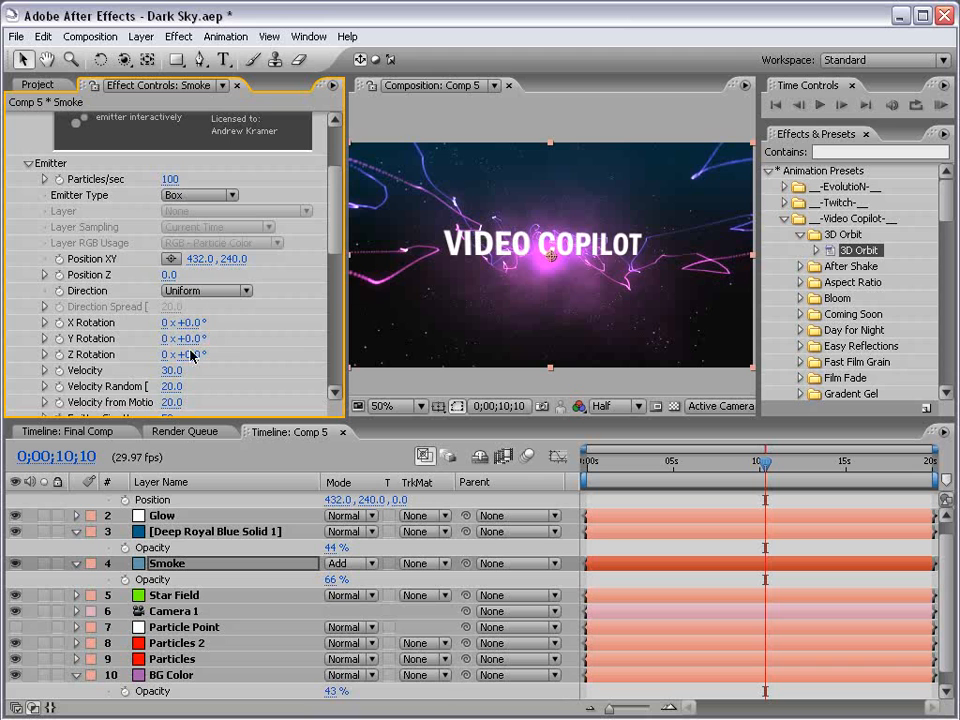
{"action": "scroll", "coordinate": [332, 245], "scroll_direction": "down", "scroll_amount": 3}
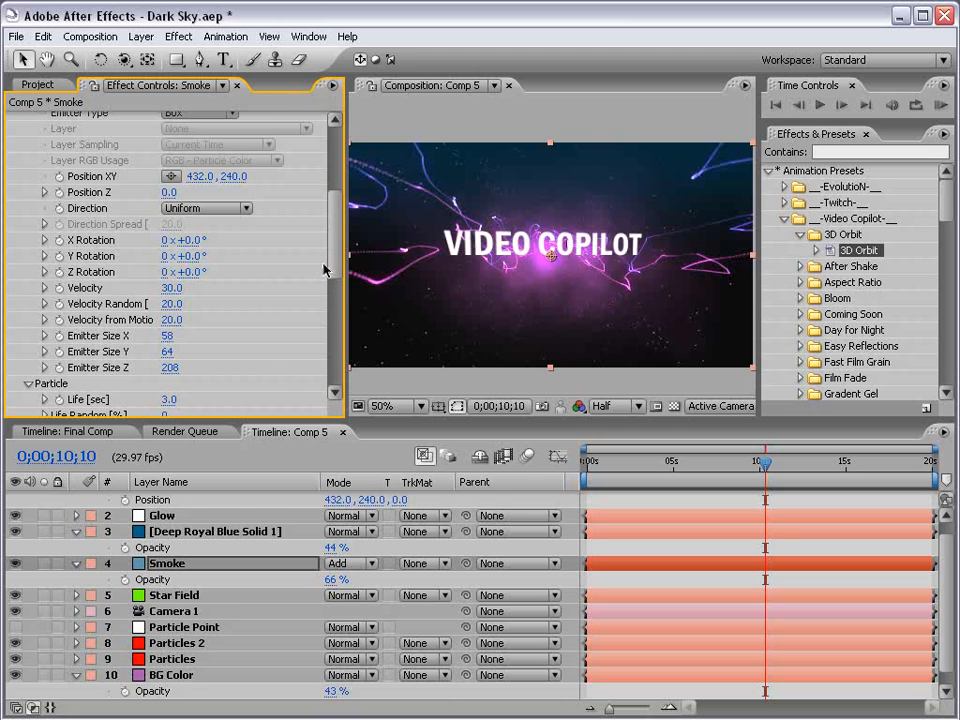
{"action": "scroll", "coordinate": [281, 302], "scroll_direction": "down", "scroll_amount": 2}
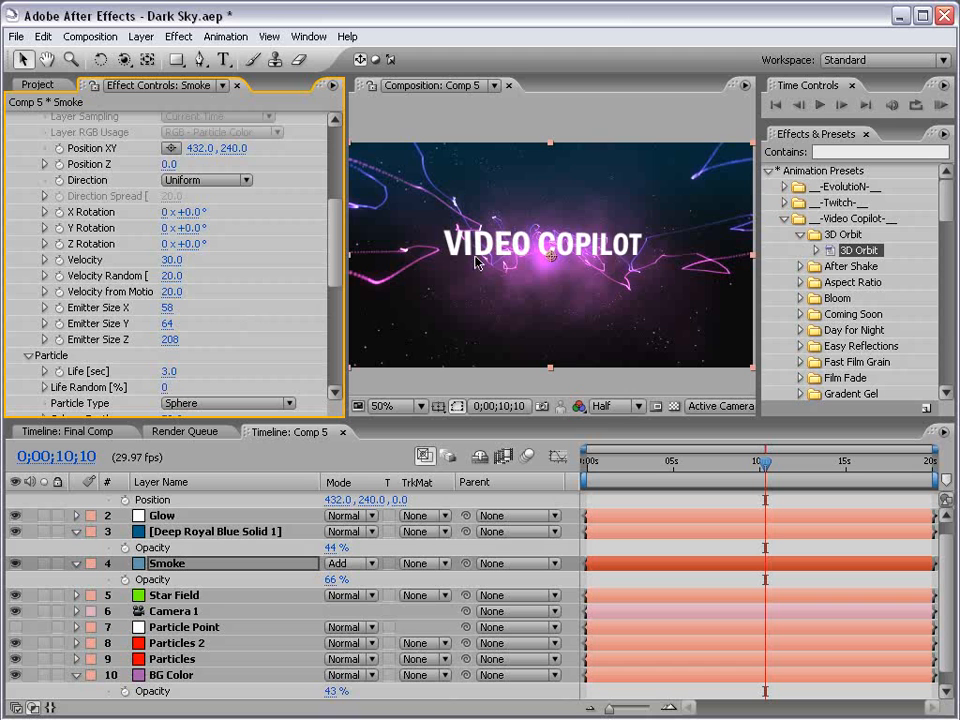
{"action": "key", "text": "c"}
{"action": "left_click_drag", "start_coordinate": [476, 264], "coordinate": [555, 265]}
{"action": "key", "text": "ctrl+z"}
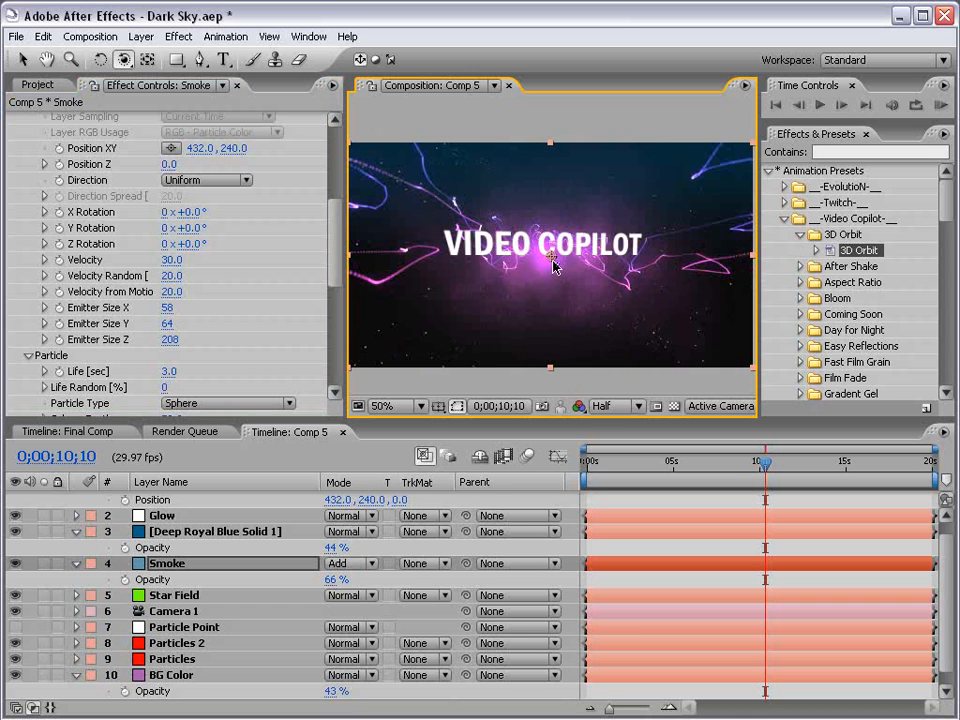
{"action": "key", "text": "v"}
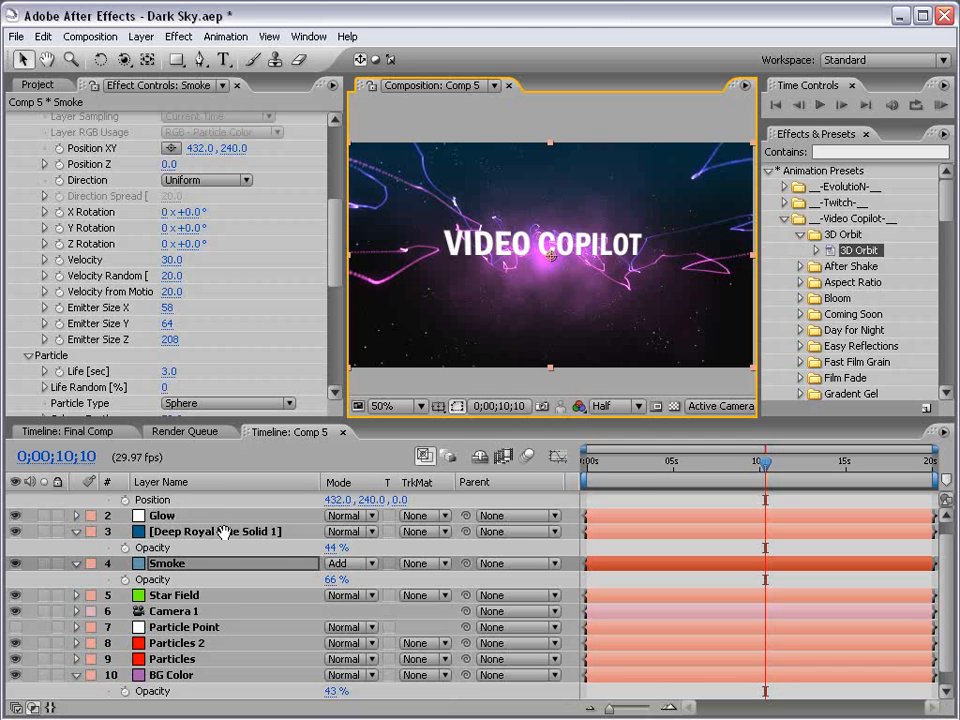
Apply the Ramp effect to the VIDEO COPILOT text layer.
{"action": "scroll", "coordinate": [184, 510], "scroll_direction": "up", "scroll_amount": 1}
{"action": "left_click", "coordinate": [184, 499]}
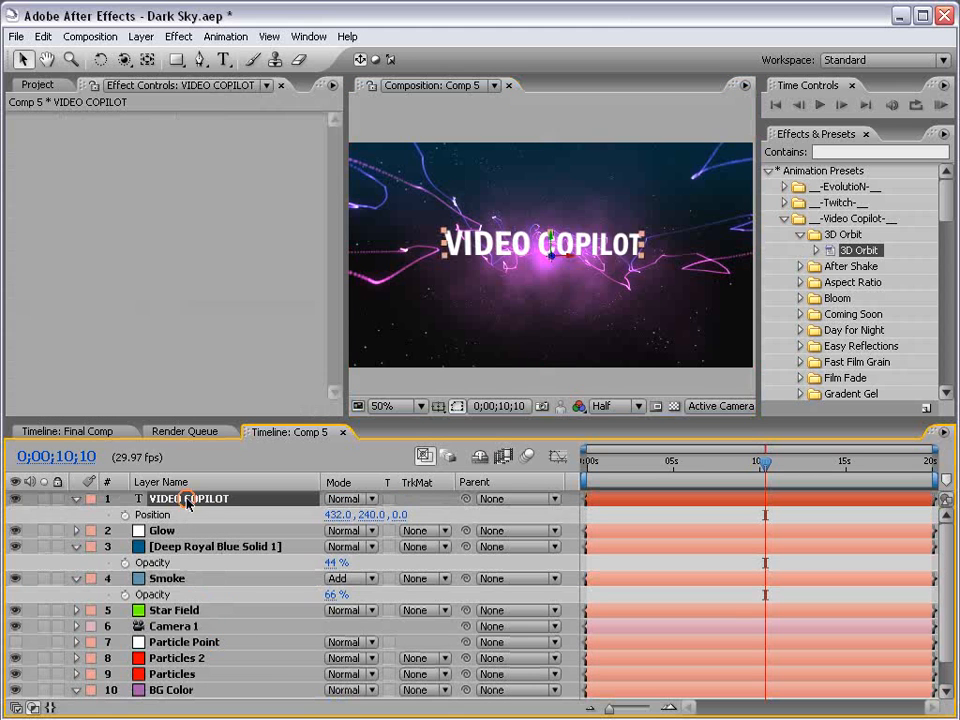
{"action": "left_click", "coordinate": [180, 36]}
{"action": "mouse_move", "coordinate": [195, 367]}
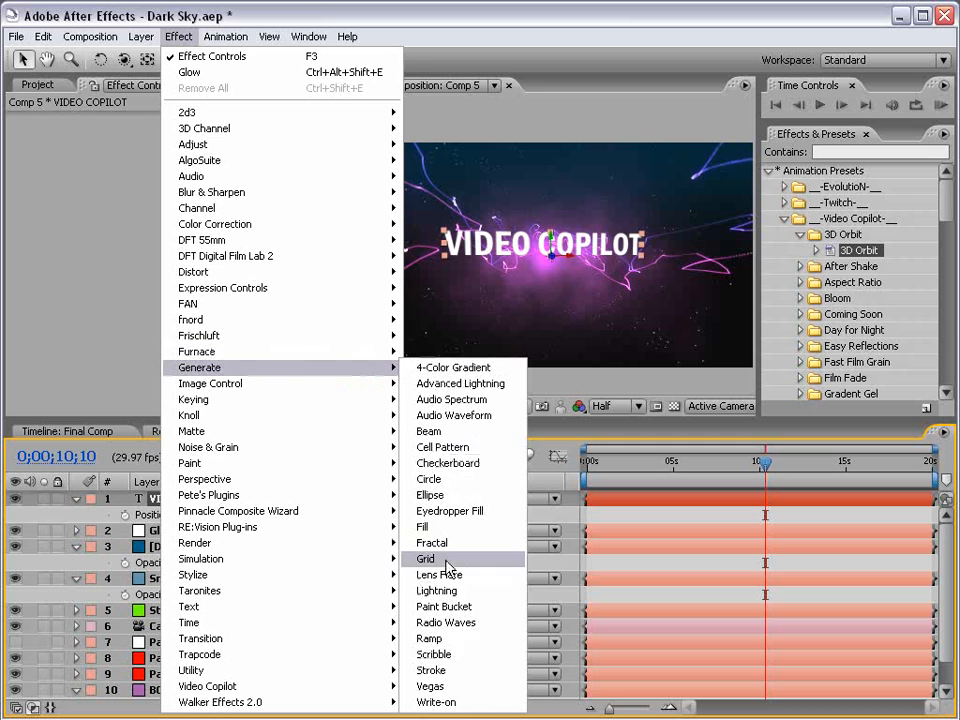
{"action": "left_click", "coordinate": [430, 638]}
Give the Ramp a pink Start Color and place its start at about 432,114 and end at about 432,254.
{"action": "left_click", "coordinate": [468, 246]}
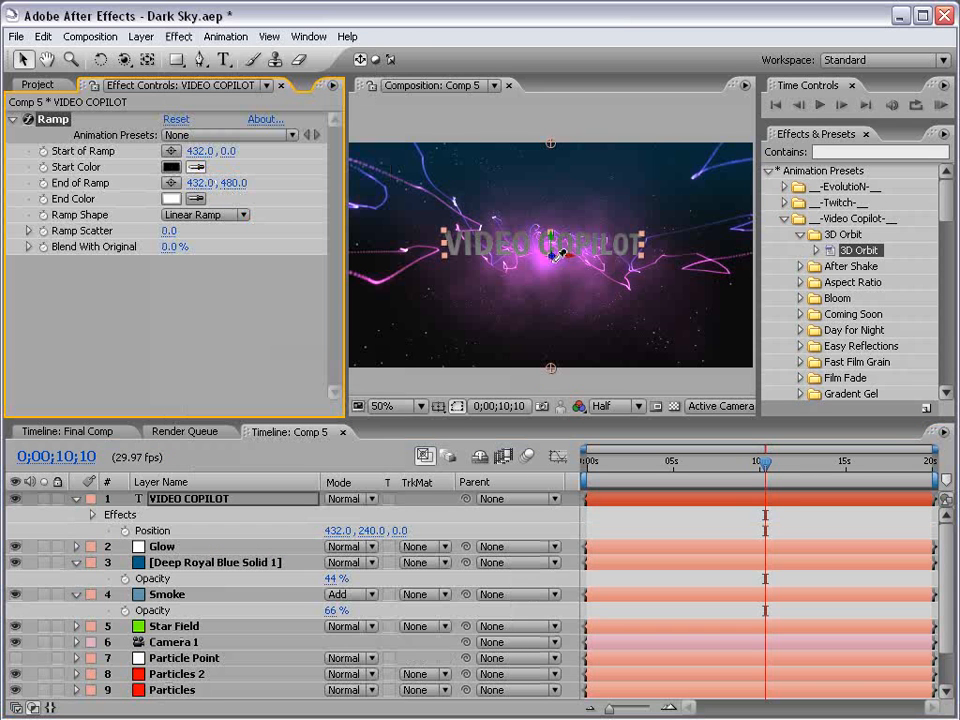
{"action": "left_click_drag", "start_coordinate": [551, 368], "coordinate": [554, 281]}
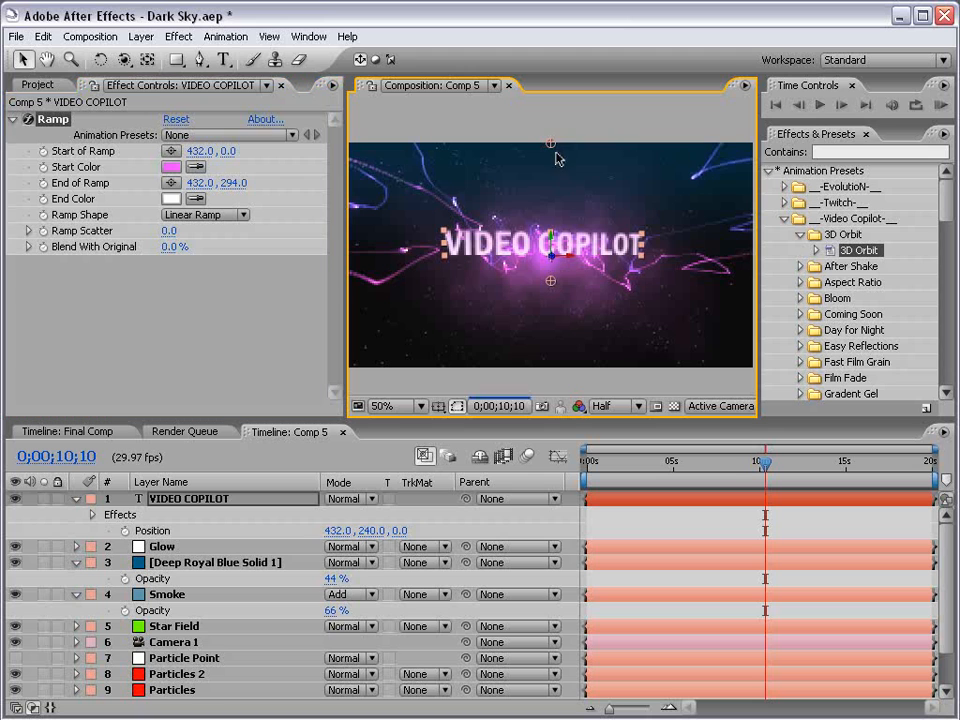
{"action": "left_click_drag", "start_coordinate": [551, 144], "coordinate": [553, 206]}
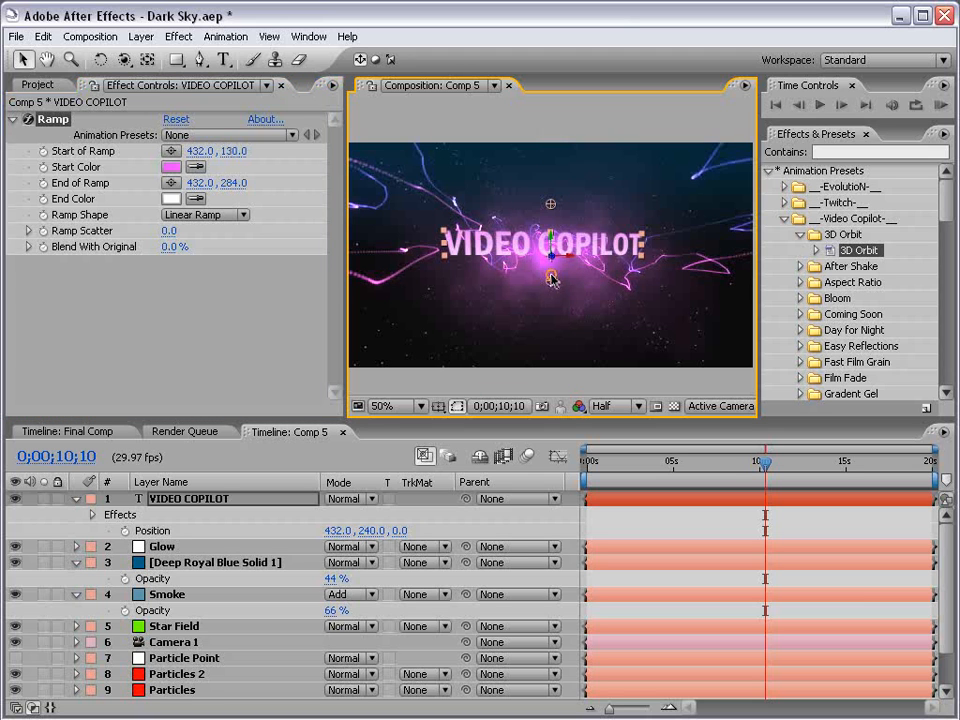
{"action": "left_click_drag", "start_coordinate": [551, 276], "coordinate": [551, 264]}
{"action": "left_click_drag", "start_coordinate": [551, 207], "coordinate": [556, 201]}
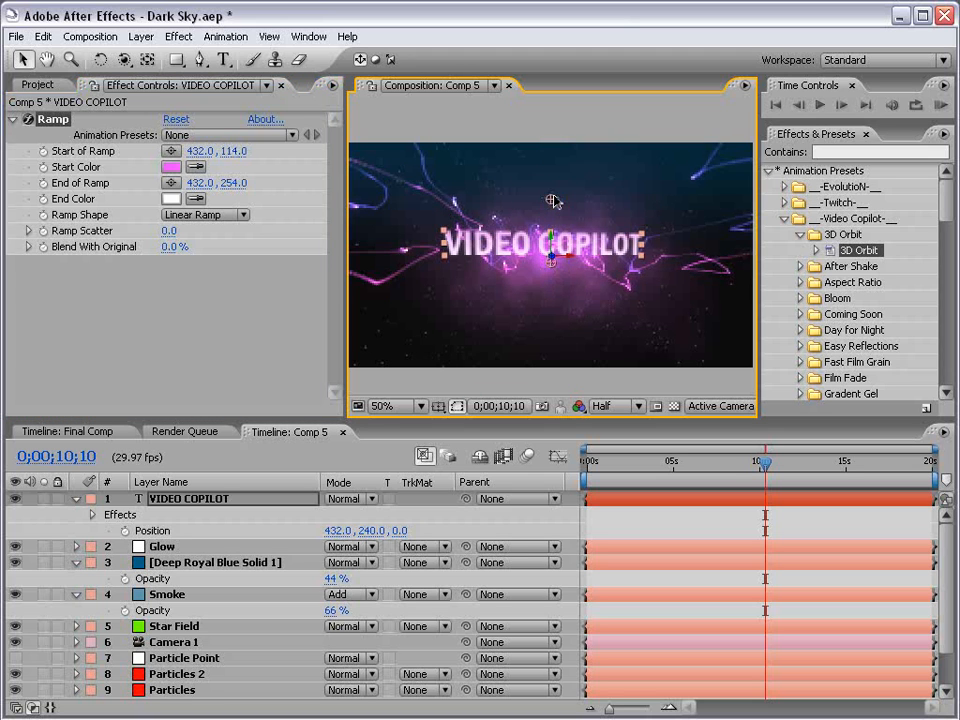
Increase the Glow layer's Glow Radius to about 69 and Glow Intensity to 0.9.
{"action": "left_click", "coordinate": [627, 525]}
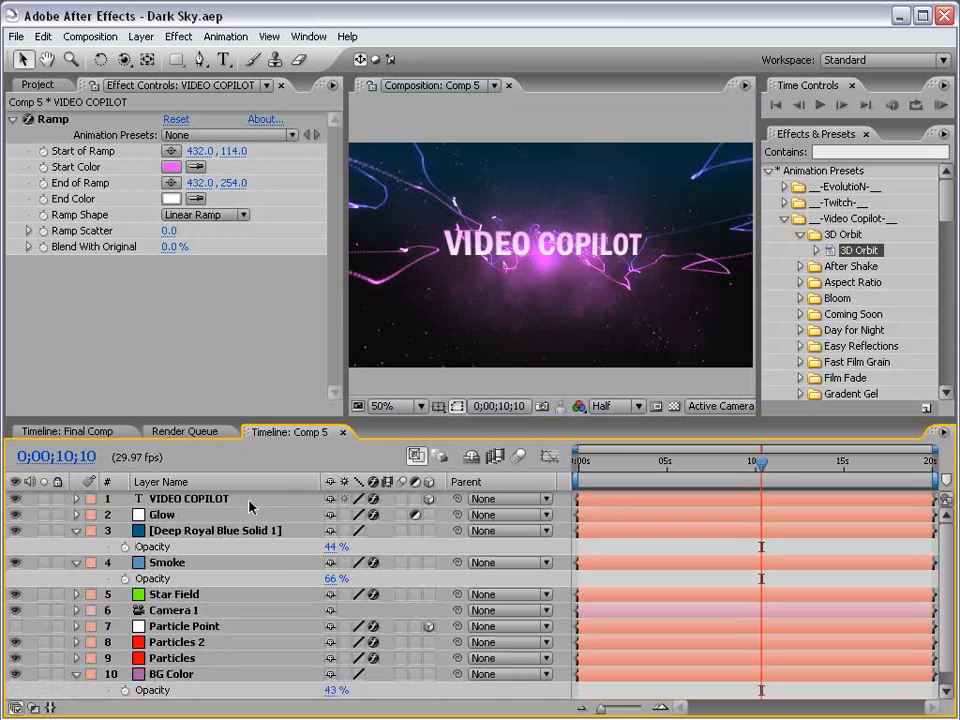
{"action": "left_click", "coordinate": [251, 501]}
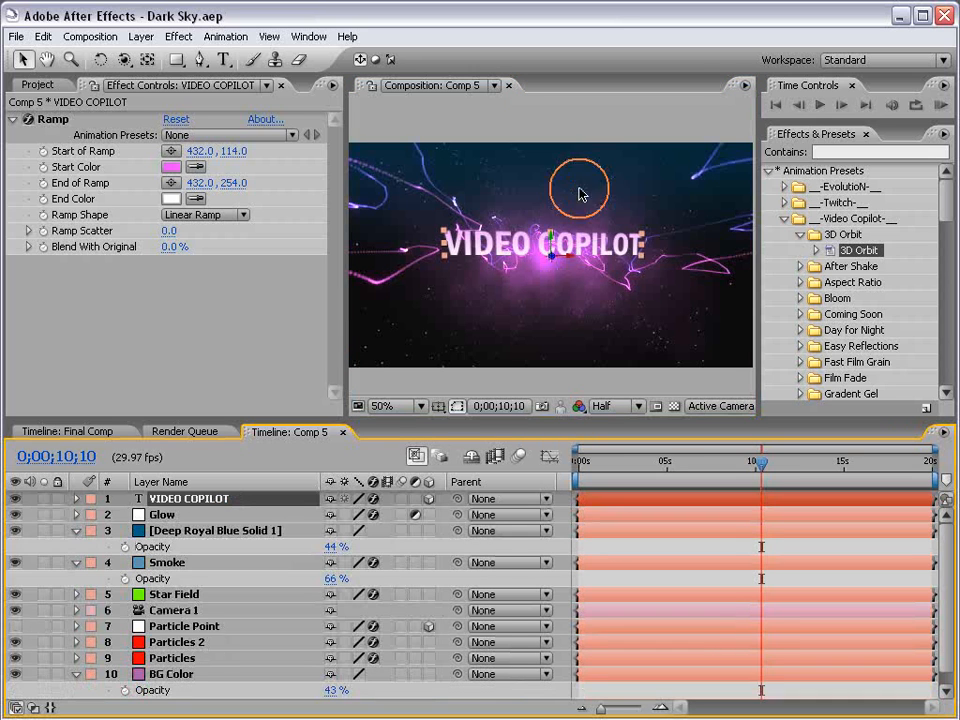
{"action": "left_click", "coordinate": [178, 514]}
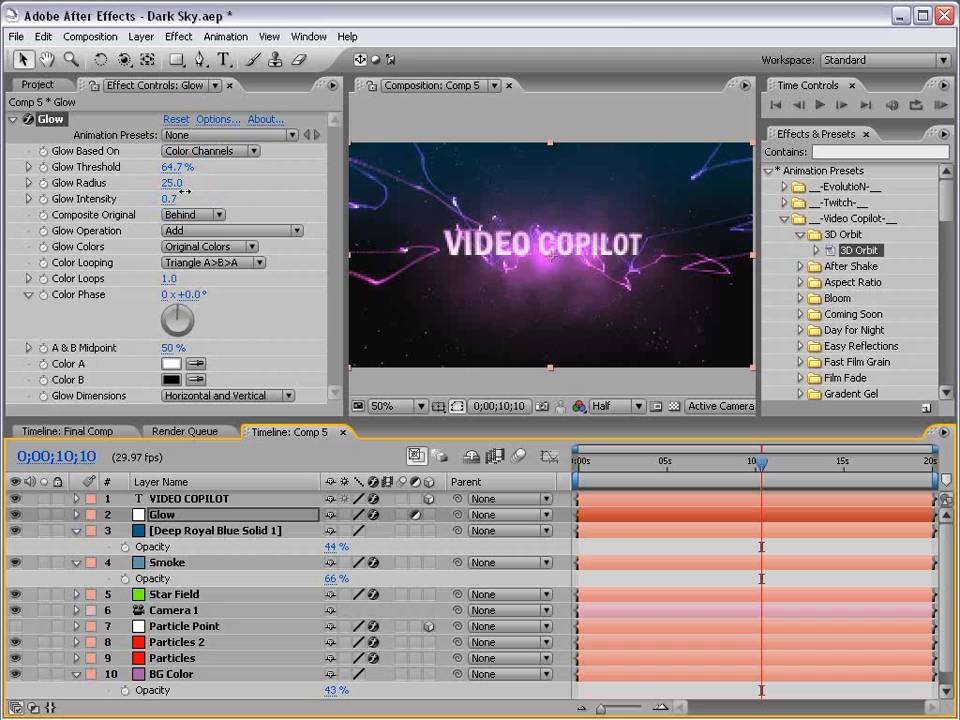
{"action": "left_click_drag", "start_coordinate": [198, 186], "coordinate": [196, 178]}
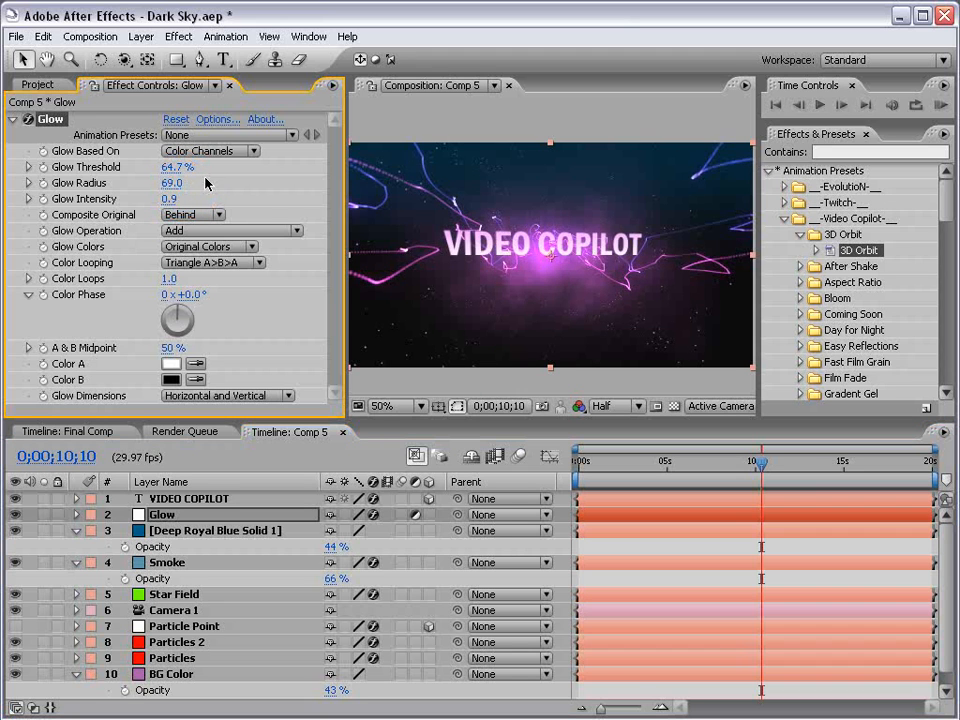
{"action": "left_click", "coordinate": [611, 406]}
{"action": "left_click", "coordinate": [698, 547]}
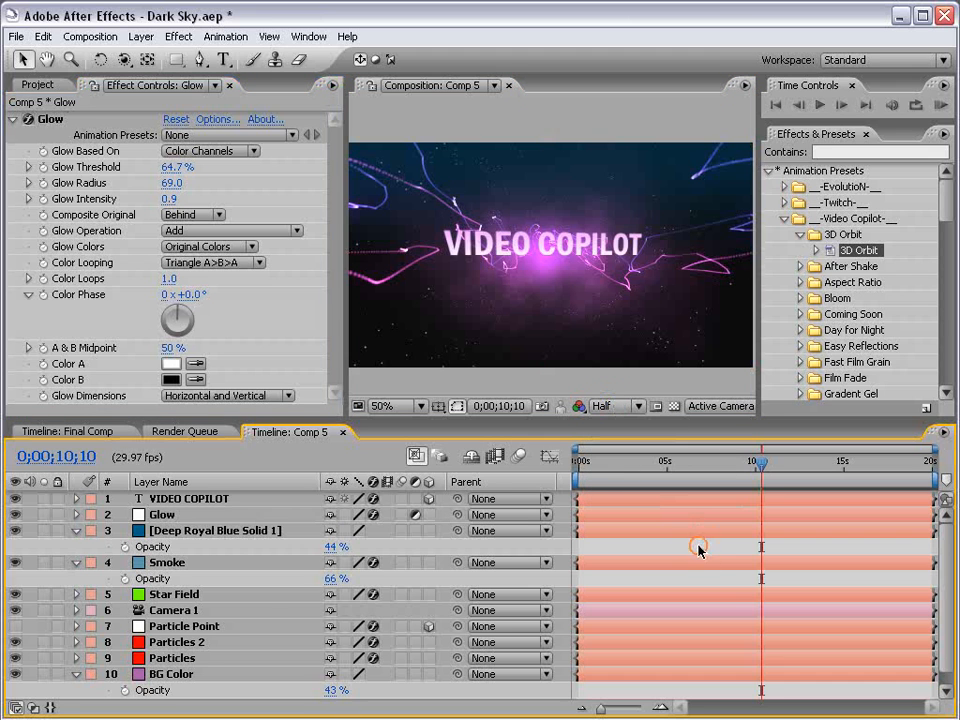
{"action": "key", "text": "grave"}
{"action": "key", "text": "grave"}
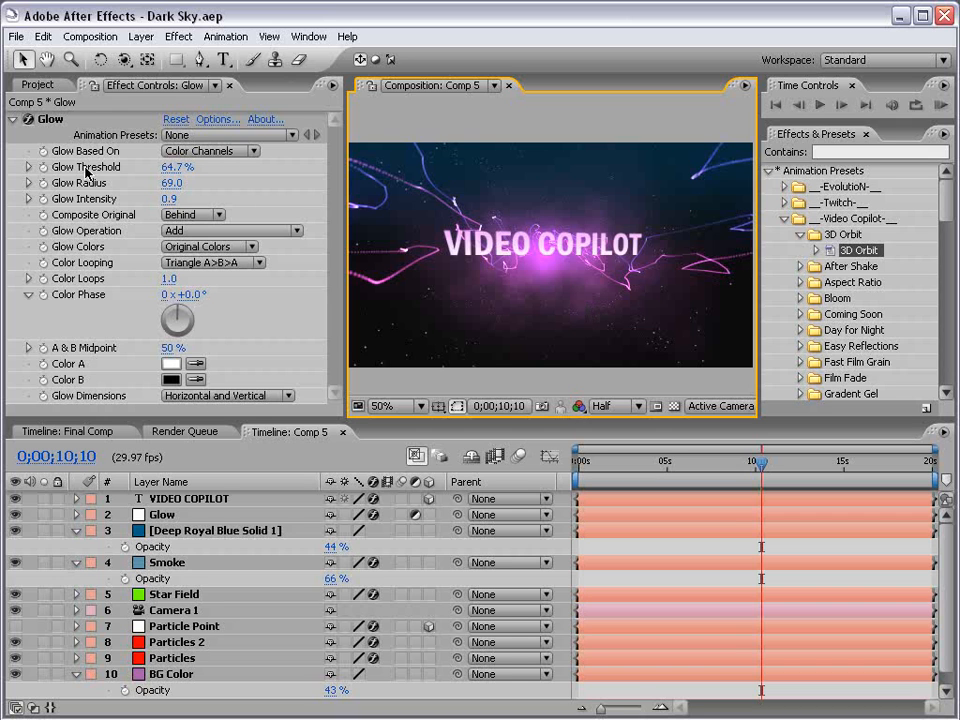
Create a new adjustment layer and apply the Curves effect to it.
{"action": "left_click", "coordinate": [140, 36]}
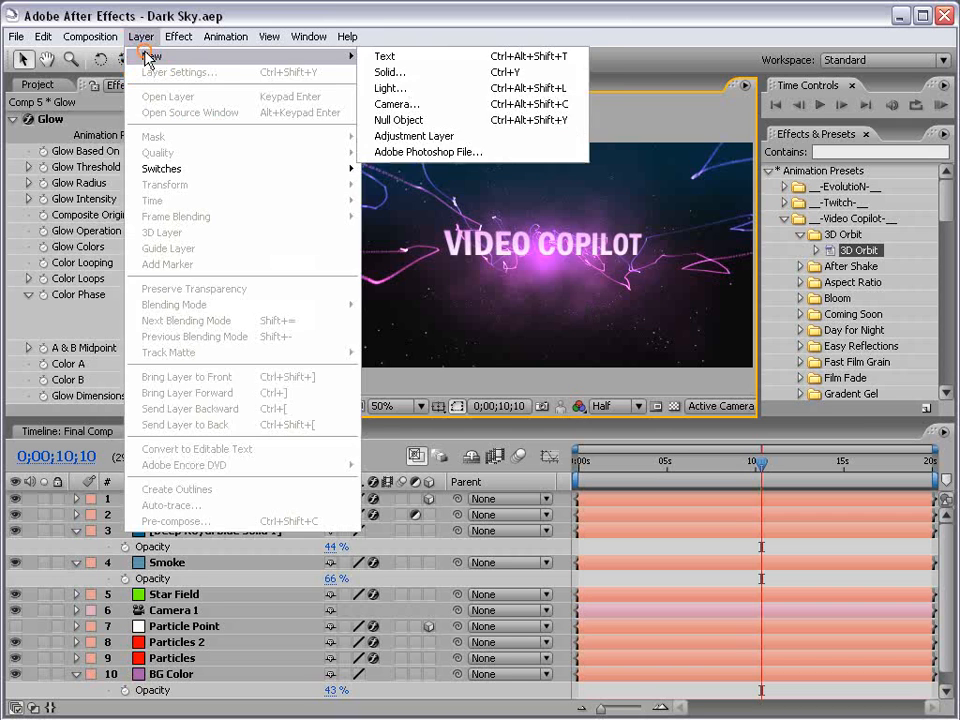
{"action": "mouse_move", "coordinate": [135, 58]}
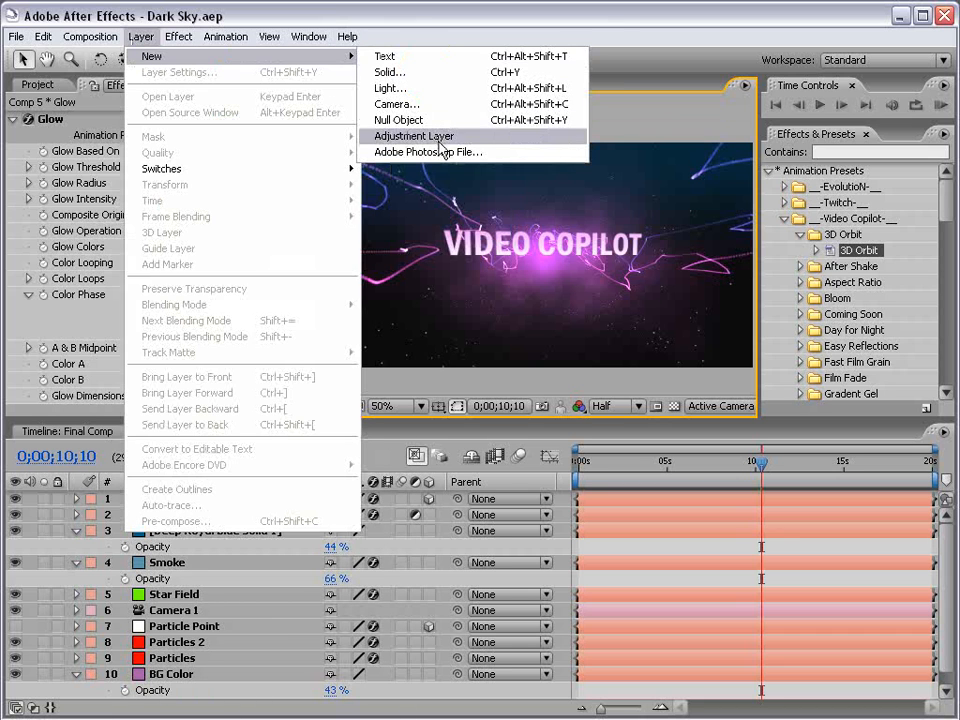
{"action": "left_click", "coordinate": [487, 139]}
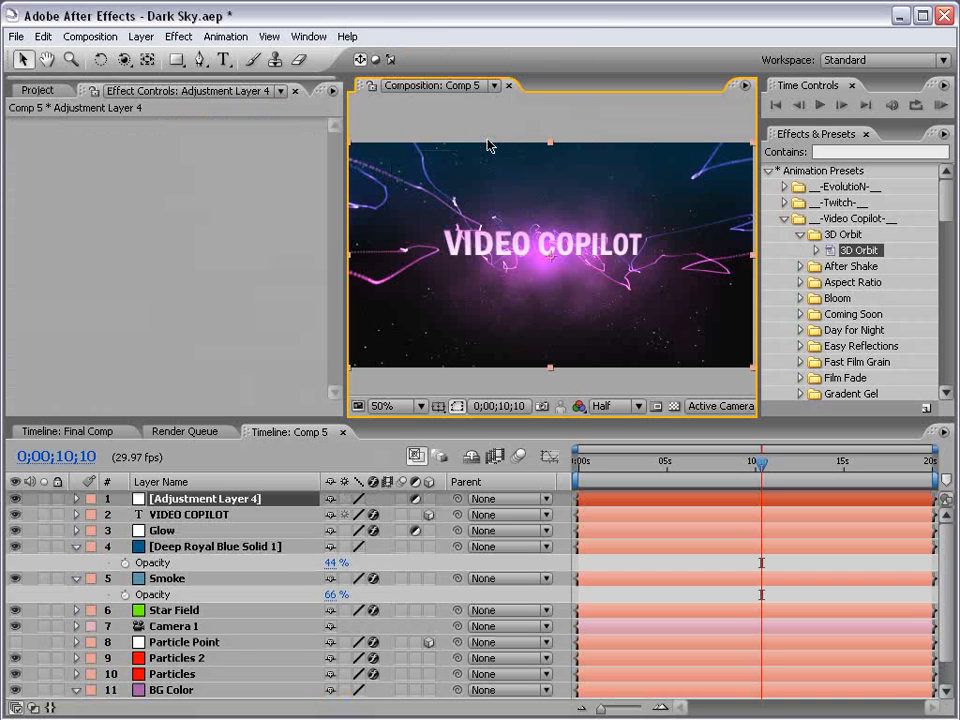
{"action": "left_click", "coordinate": [178, 36]}
{"action": "mouse_move", "coordinate": [257, 229]}
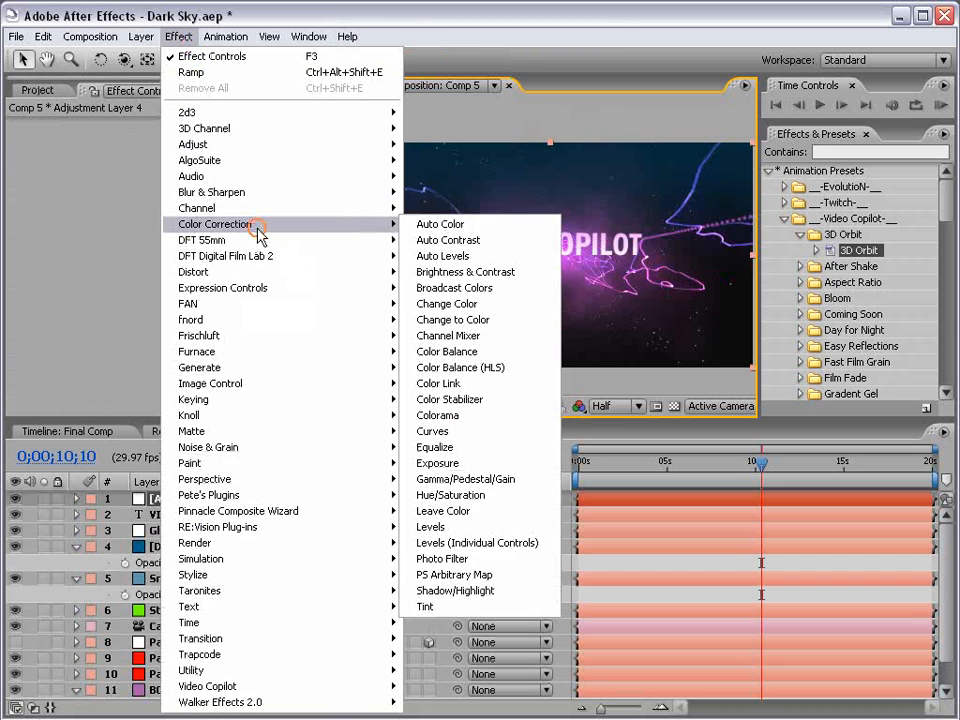
{"action": "left_click", "coordinate": [461, 431]}
Adjust the Curves on the RGB, Red and Blue channels to increase contrast and shift the color balance.
{"action": "left_click_drag", "start_coordinate": [142, 268], "coordinate": [154, 240]}
{"action": "left_click_drag", "start_coordinate": [103, 290], "coordinate": [101, 307]}
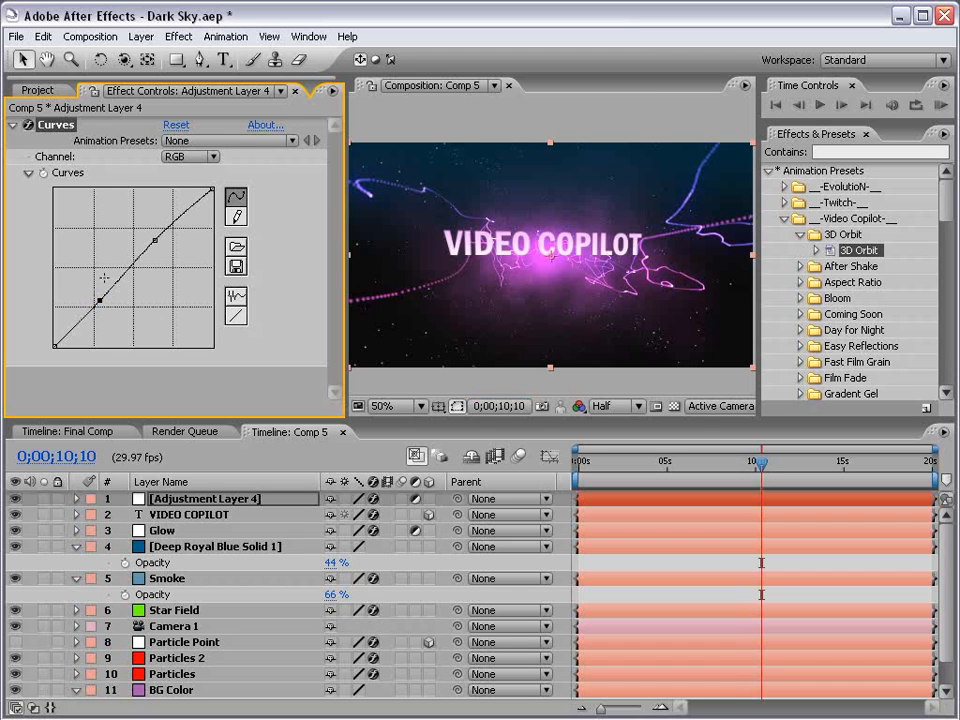
{"action": "left_click", "coordinate": [185, 158]}
{"action": "left_click", "coordinate": [186, 175]}
{"action": "mouse_move", "coordinate": [148, 254]}
{"action": "left_mouse_down"}
{"action": "mouse_move", "coordinate": [133, 265]}
{"action": "mouse_move", "coordinate": [124, 259]}
{"action": "mouse_move", "coordinate": [146, 270]}
{"action": "mouse_move", "coordinate": [124, 257]}
{"action": "mouse_move", "coordinate": [136, 256]}
{"action": "left_mouse_up"}
{"action": "left_click", "coordinate": [209, 158]}
{"action": "left_click", "coordinate": [186, 186]}
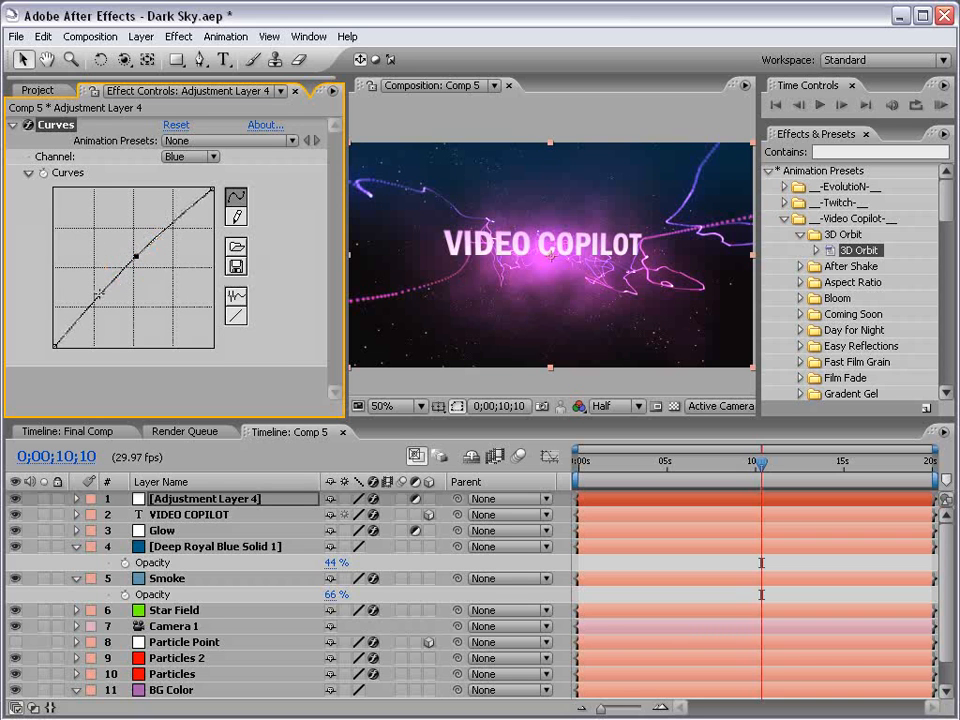
{"action": "left_click_drag", "start_coordinate": [76, 321], "coordinate": [77, 309]}
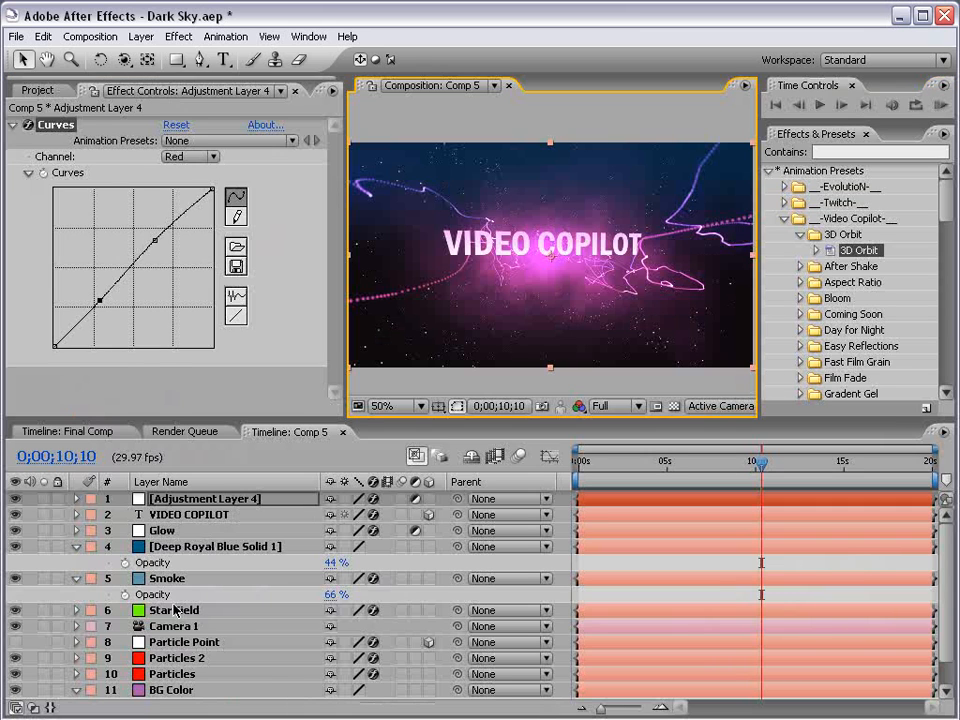
Set the Star Field layer's Opacity to 50%.
{"action": "left_click", "coordinate": [175, 610]}
{"action": "key", "text": "t"}
{"action": "left_click", "coordinate": [340, 626]}
{"action": "type", "text": "5"}
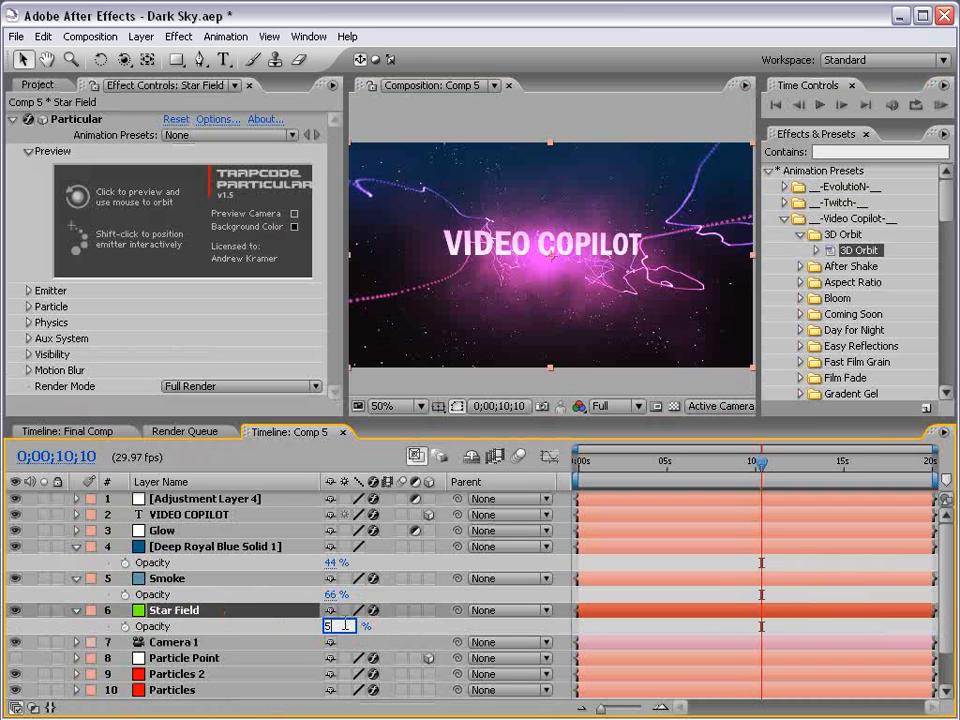
{"action": "type", "text": "0"}
{"action": "key", "text": "Return"}
Preview the Final Comp to review the combined effect.
{"action": "left_click", "coordinate": [635, 624]}
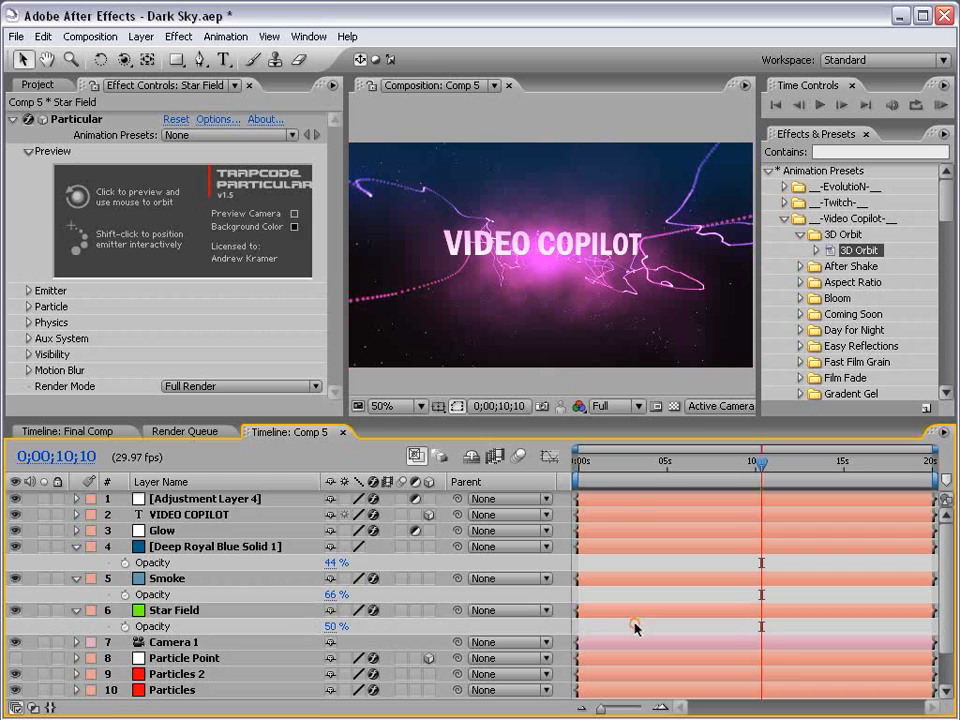
{"action": "key", "text": "grave"}
{"action": "key", "text": "grave"}
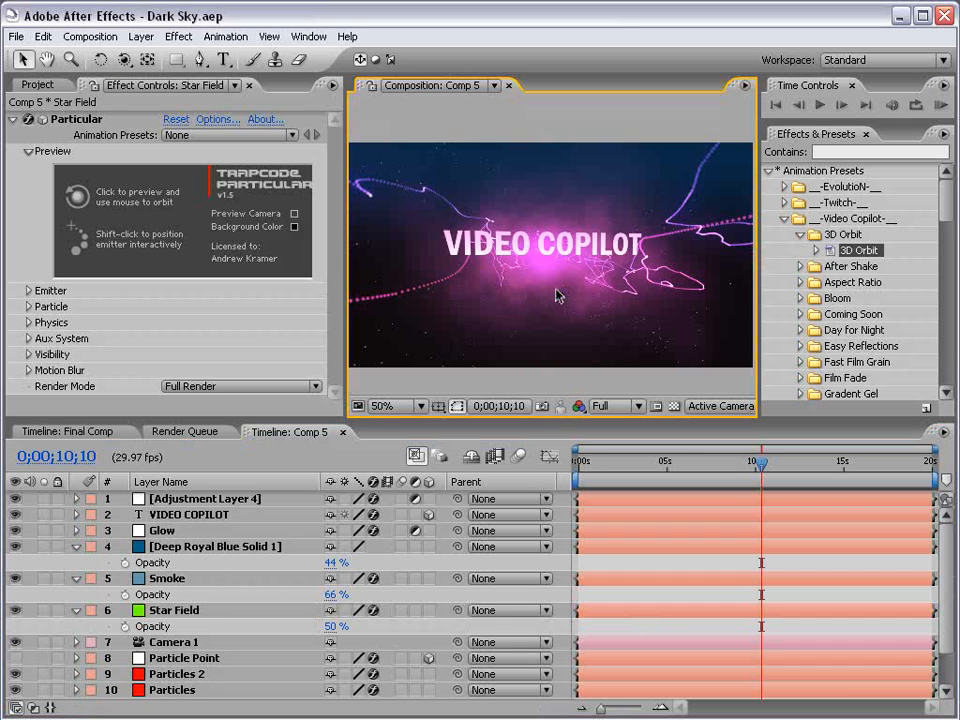
{"action": "left_click", "coordinate": [70, 431]}
{"action": "scroll", "coordinate": [513, 285], "scroll_direction": "up", "scroll_amount": 1}
{"action": "key", "text": "h"}
{"action": "left_click_drag", "start_coordinate": [474, 222], "coordinate": [618, 262]}
{"action": "left_click", "coordinate": [697, 466]}
{"action": "left_click_drag", "start_coordinate": [697, 468], "coordinate": [727, 463]}
{"action": "key", "text": "v"}
{"action": "key", "text": "grave"}
{"action": "key", "text": "space"}
{"action": "left_click_drag", "start_coordinate": [800, 453], "coordinate": [567, 448]}
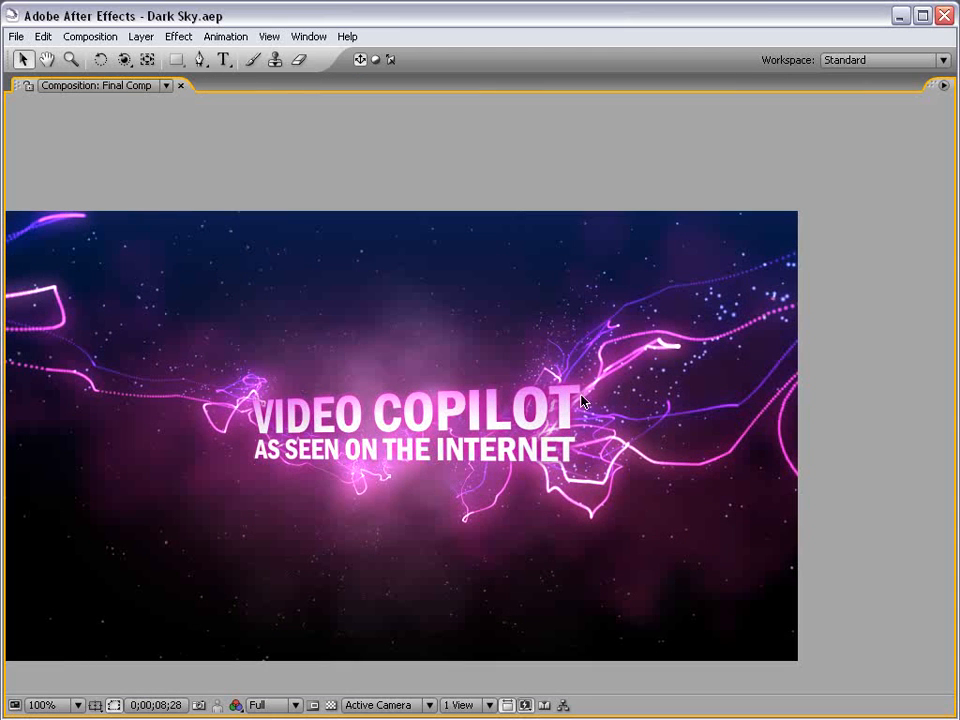
{"action": "key", "text": "grave"}
Duplicate the Particles 2 layer in Comp 5.
{"action": "left_click", "coordinate": [258, 431]}
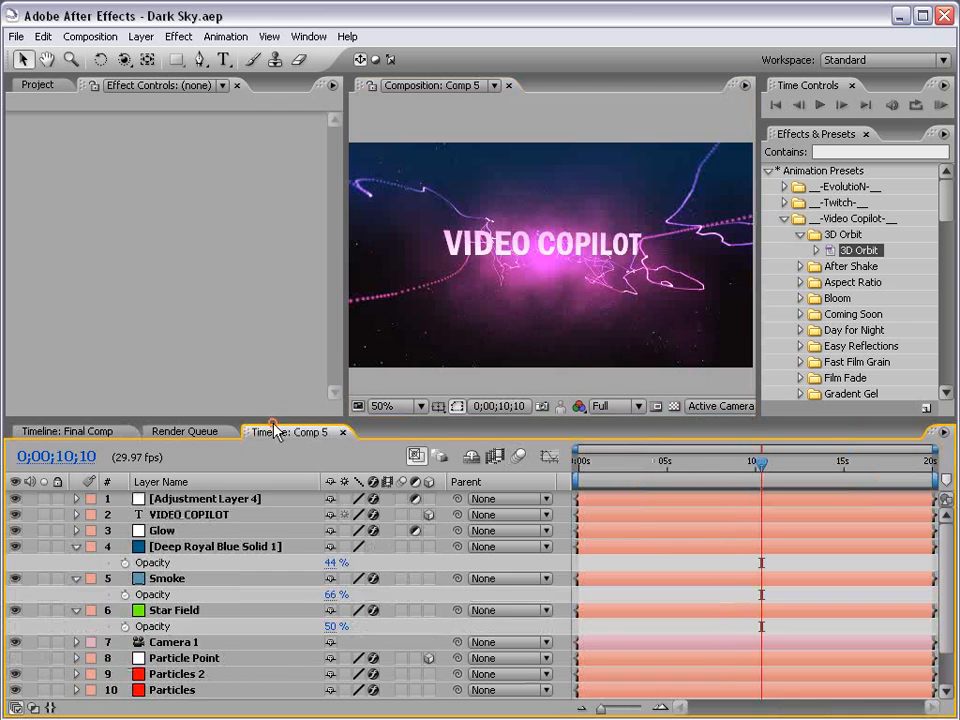
{"action": "key", "text": "ctrl+a"}
{"action": "left_click", "coordinate": [76, 547]}
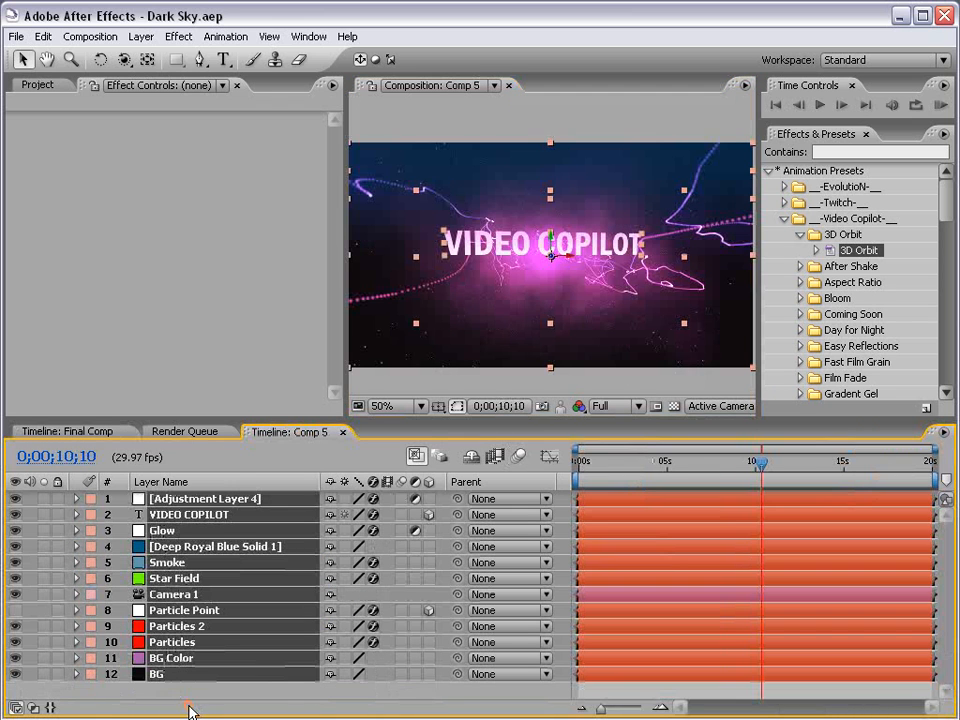
{"action": "left_click", "coordinate": [183, 642], "text": "ctrl"}
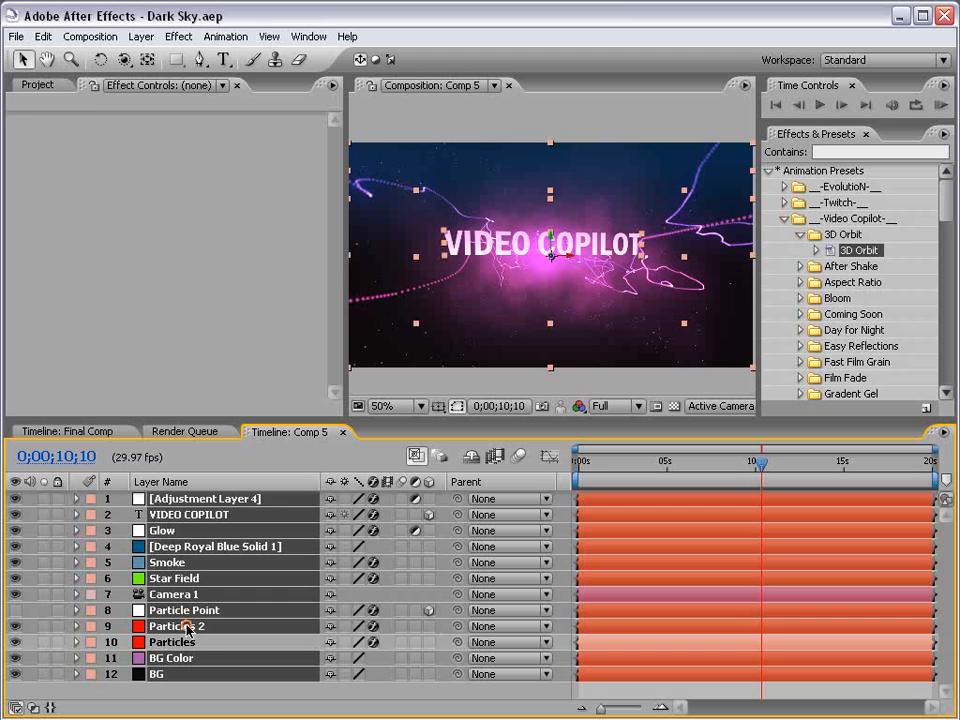
{"action": "left_click", "coordinate": [178, 626]}
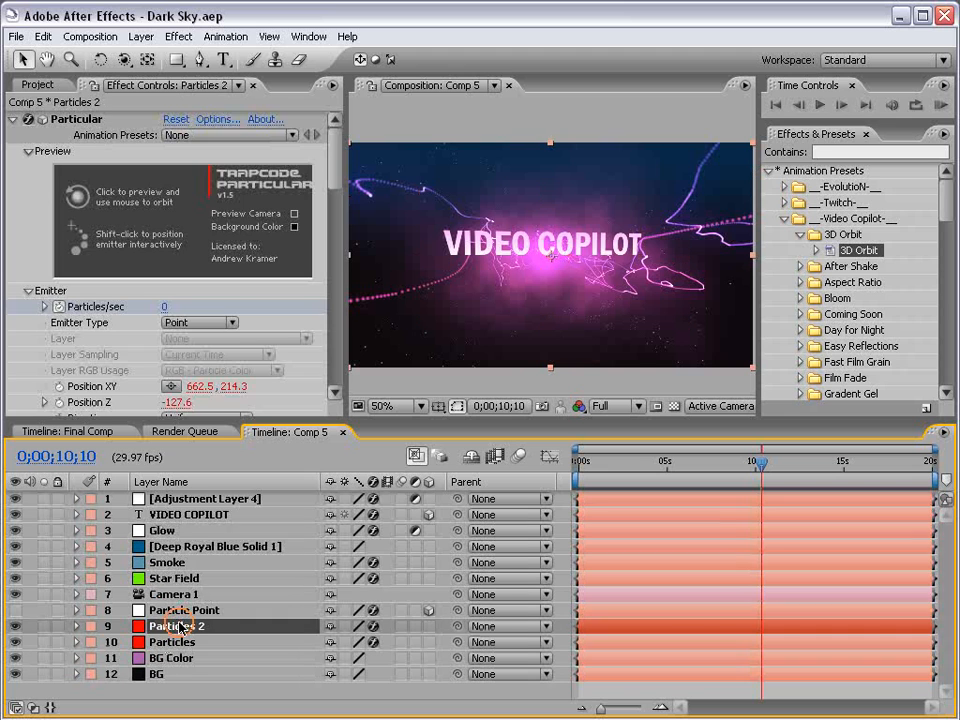
{"action": "left_click", "coordinate": [43, 36]}
{"action": "left_click", "coordinate": [82, 199]}
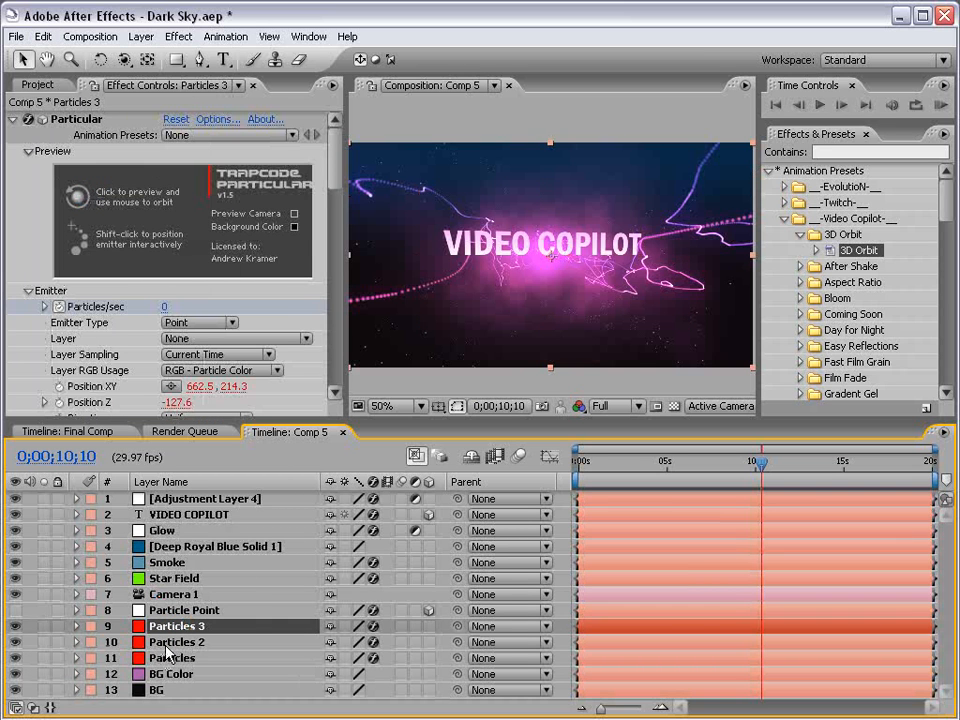
Edit the new Particles 3 layer's Position XY expression to remove the +30 vertical offset.
{"action": "key", "text": "u"}
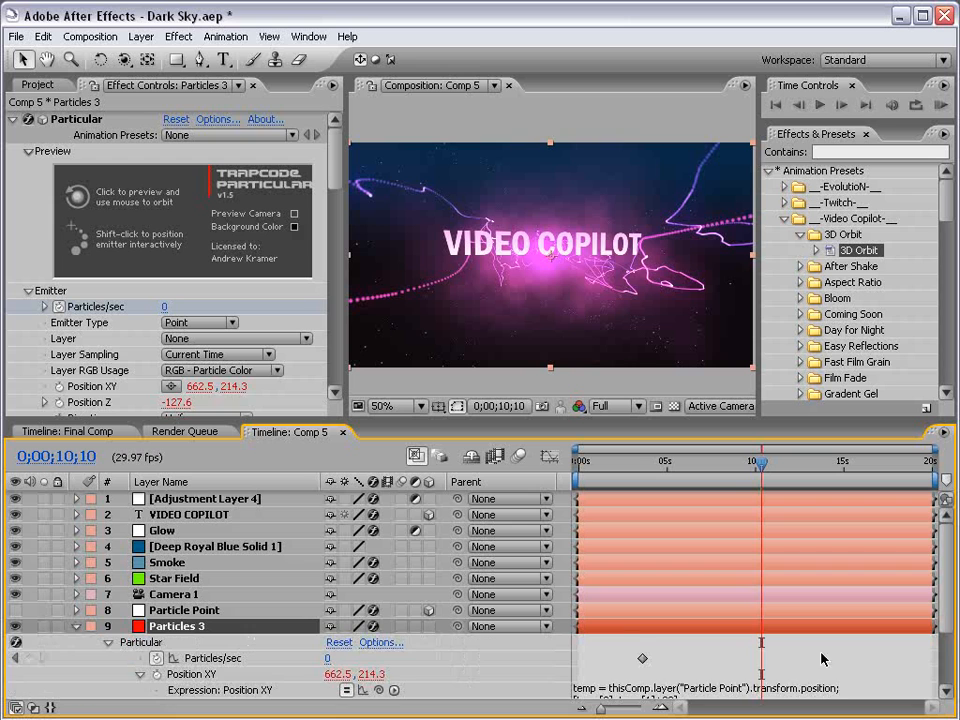
{"action": "left_click_drag", "start_coordinate": [945, 611], "coordinate": [940, 660]}
{"action": "left_click", "coordinate": [697, 609]}
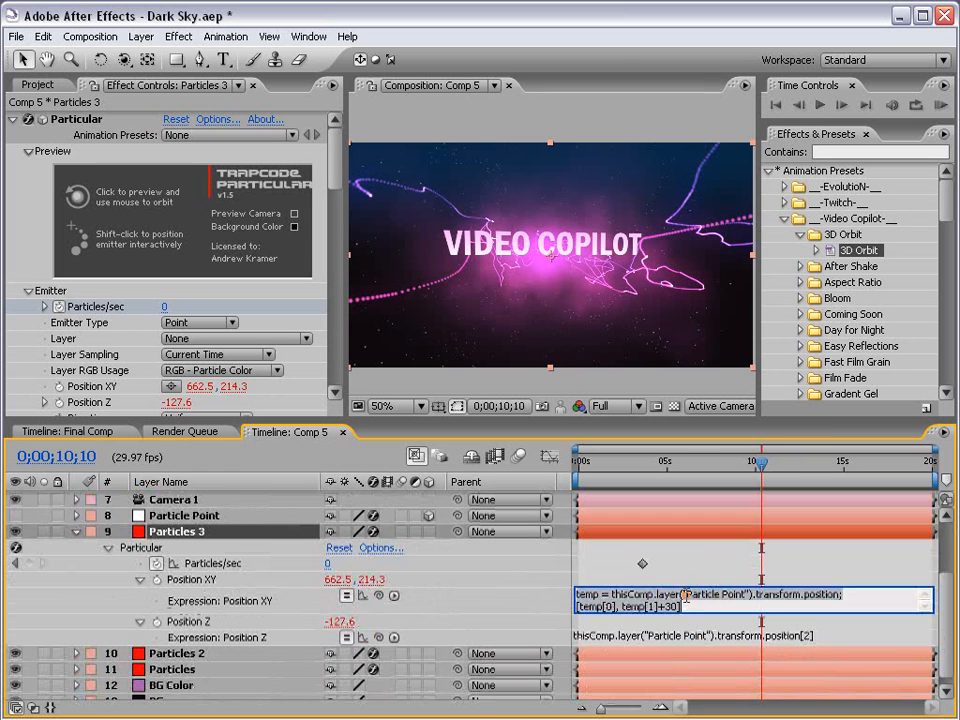
{"action": "key", "text": "BackSpace"}
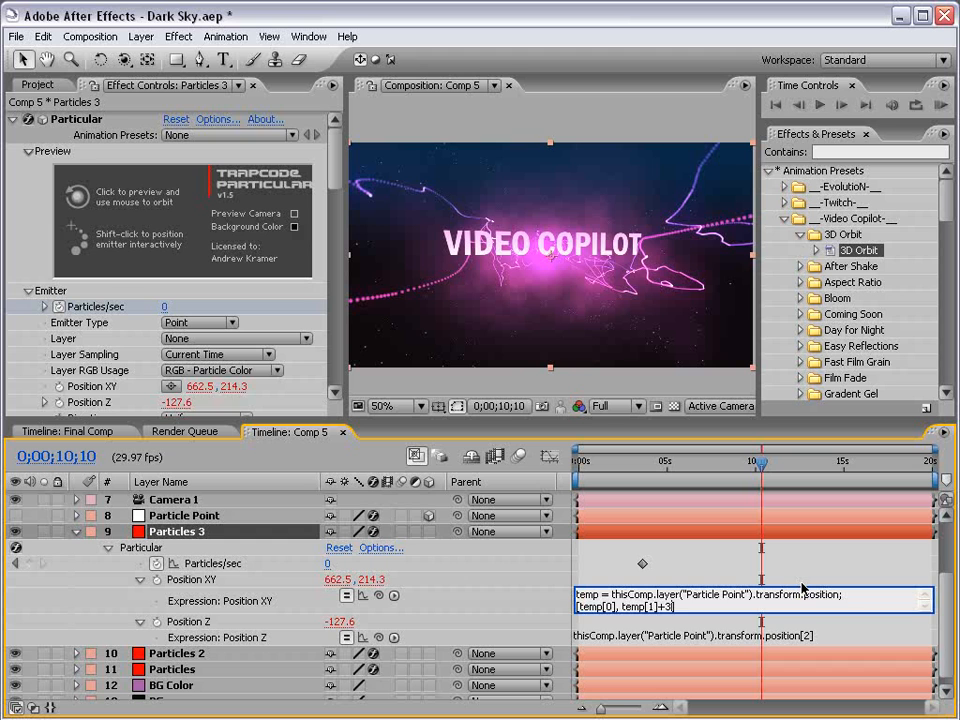
{"action": "left_click", "coordinate": [803, 585]}
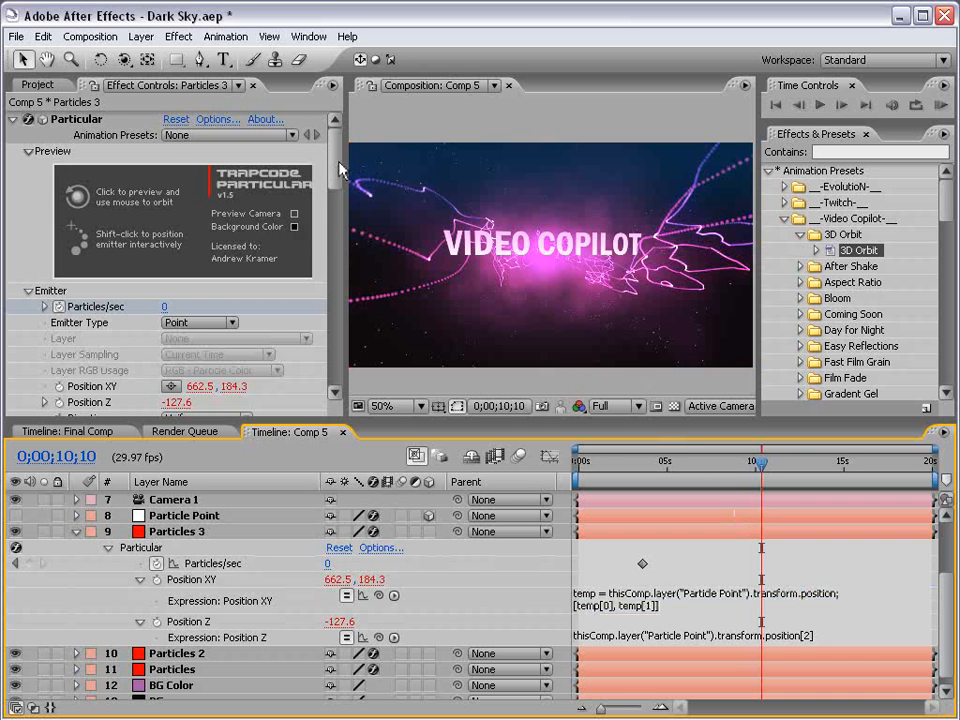
Set the Particles 3 Turbulence Field Evolution Speed to 0.
{"action": "left_click_drag", "start_coordinate": [340, 170], "coordinate": [338, 340]}
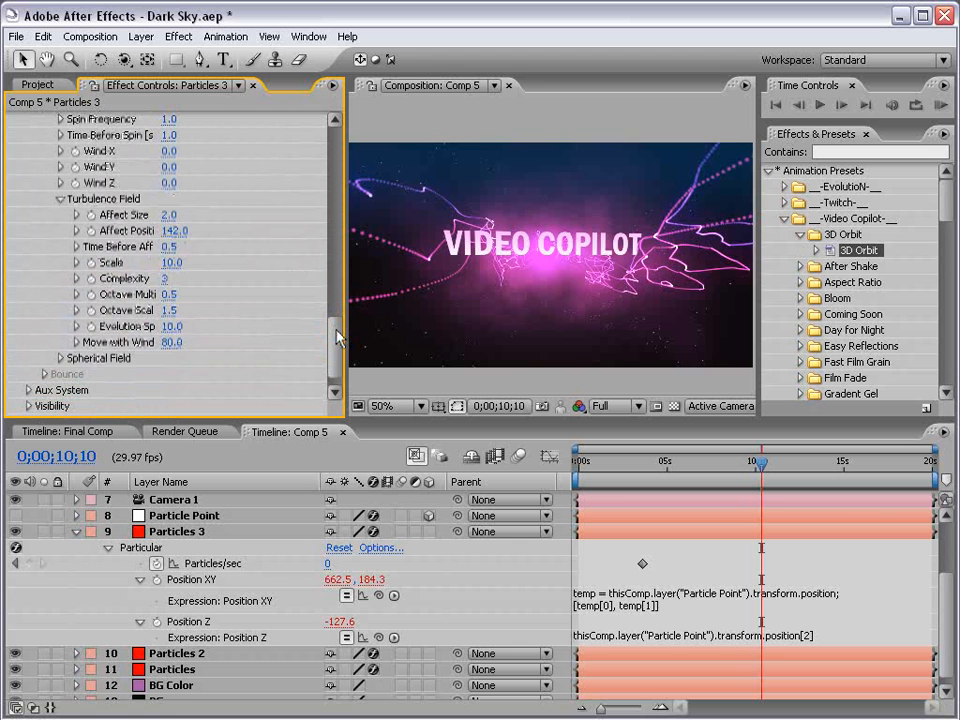
{"action": "left_click", "coordinate": [175, 329]}
{"action": "type", "text": "0"}
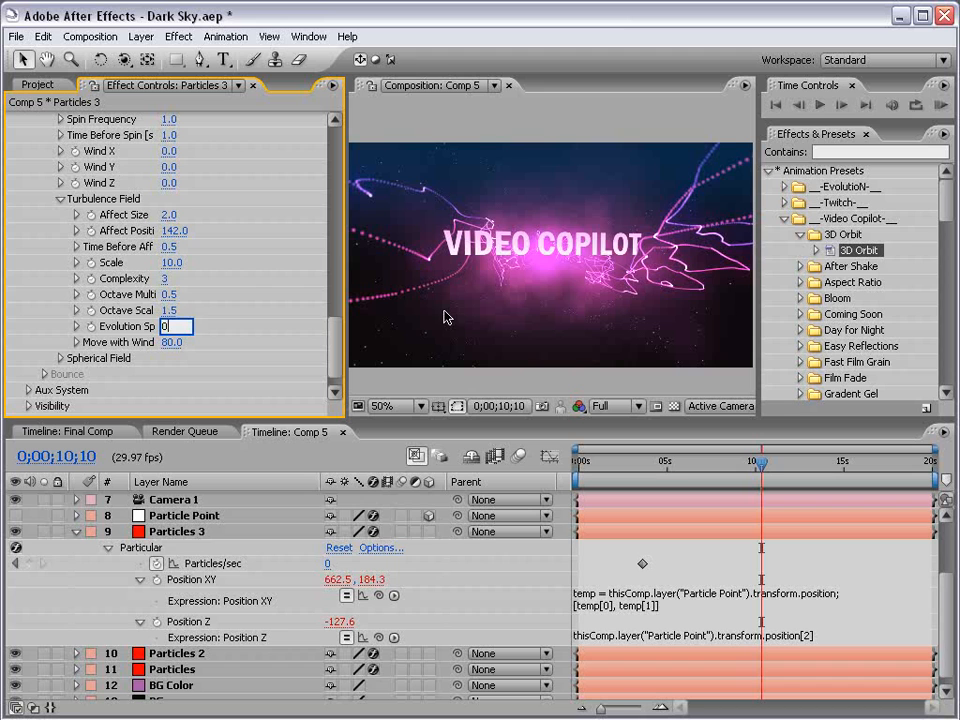
{"action": "key", "text": "Return"}
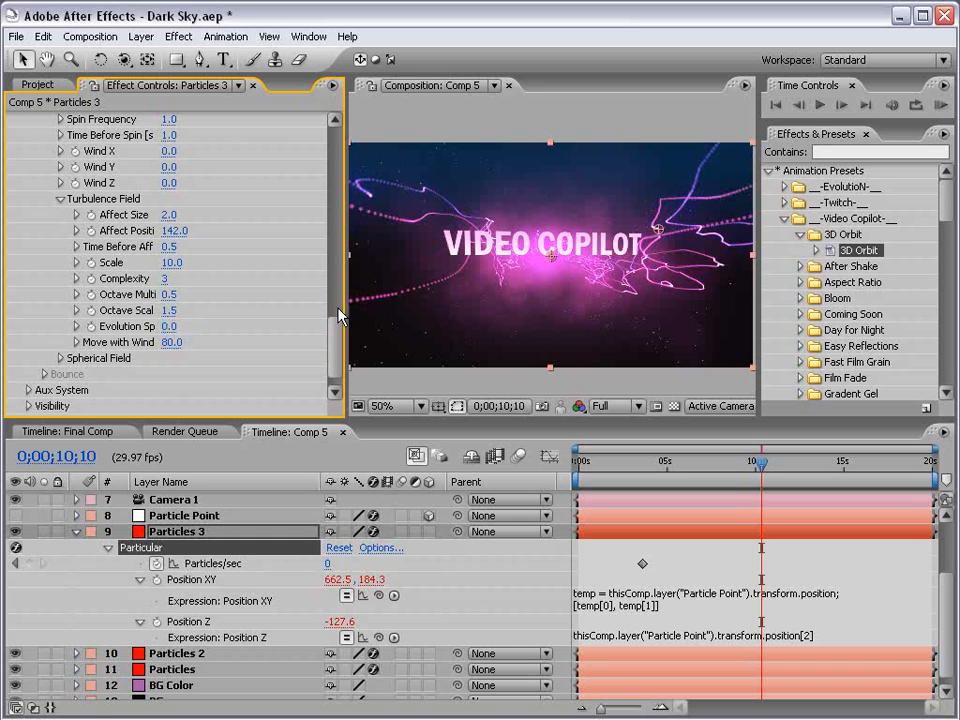
Set Particles 3's Air Spin Amplitude to about 36, and Time Before Spin and Spin Frequency to 0.
{"action": "scroll", "coordinate": [339, 316], "scroll_direction": "up", "scroll_amount": 3}
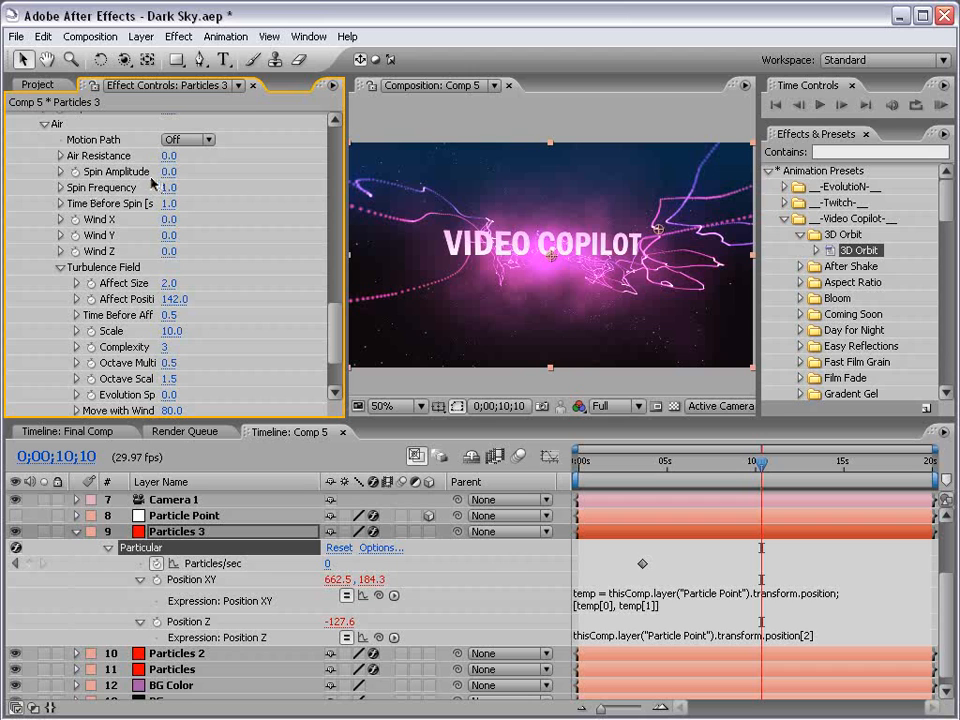
{"action": "left_click_drag", "start_coordinate": [168, 172], "coordinate": [197, 172]}
{"action": "left_click", "coordinate": [170, 203]}
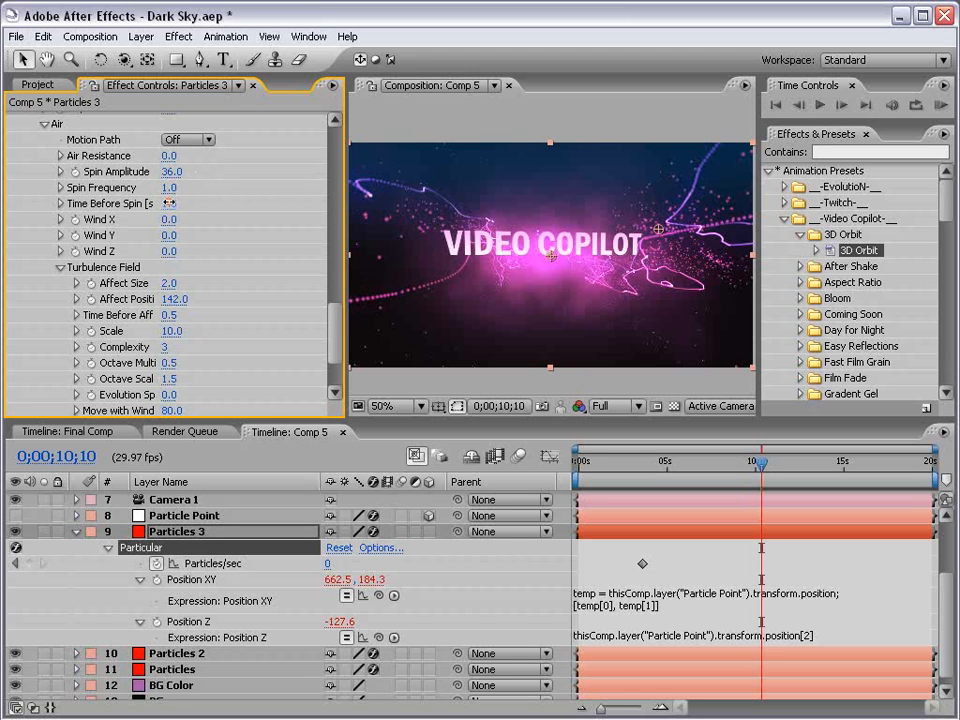
{"action": "type", "text": "1"}
{"action": "key", "text": "Return"}
{"action": "left_click", "coordinate": [169, 188]}
{"action": "type", "text": "1"}
{"action": "key", "text": "Return"}
{"action": "left_click_drag", "start_coordinate": [763, 470], "coordinate": [805, 464]}
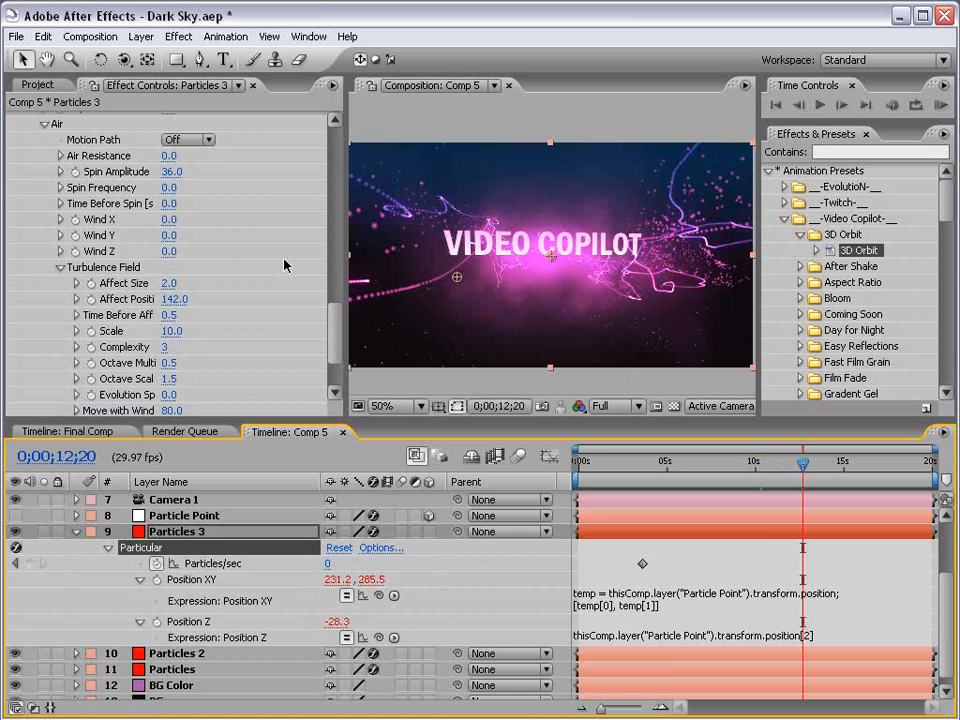
Change the Particles 3 particle Color to a light blue.
{"action": "left_click_drag", "start_coordinate": [343, 307], "coordinate": [318, 262]}
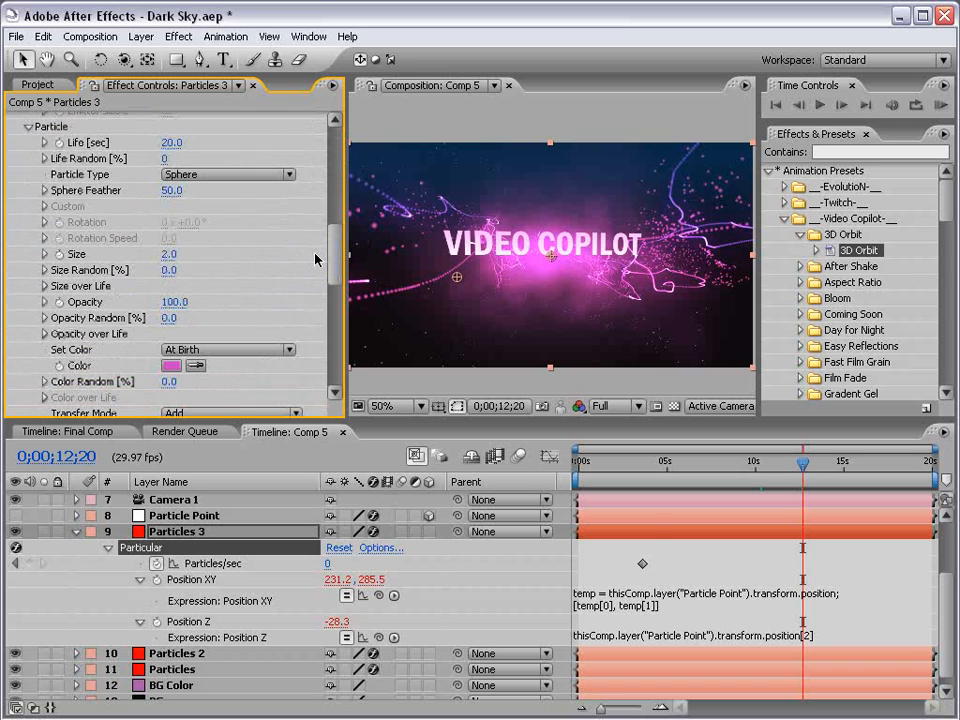
{"action": "left_click", "coordinate": [171, 366]}
{"action": "left_click_drag", "start_coordinate": [452, 332], "coordinate": [452, 405]}
{"action": "left_click_drag", "start_coordinate": [281, 322], "coordinate": [293, 291]}
{"action": "left_click", "coordinate": [604, 282]}
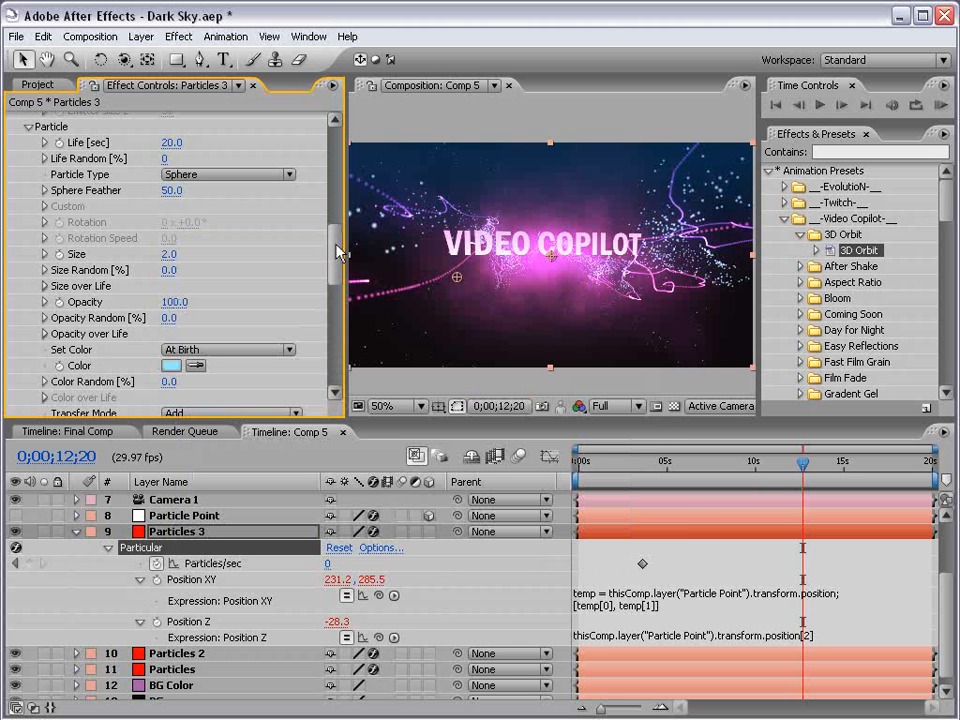
Set the Particles 3 Particles/sec keyframe at 0;00;03;18 to 500.
{"action": "scroll", "coordinate": [153, 230], "scroll_direction": "up", "scroll_amount": 10}
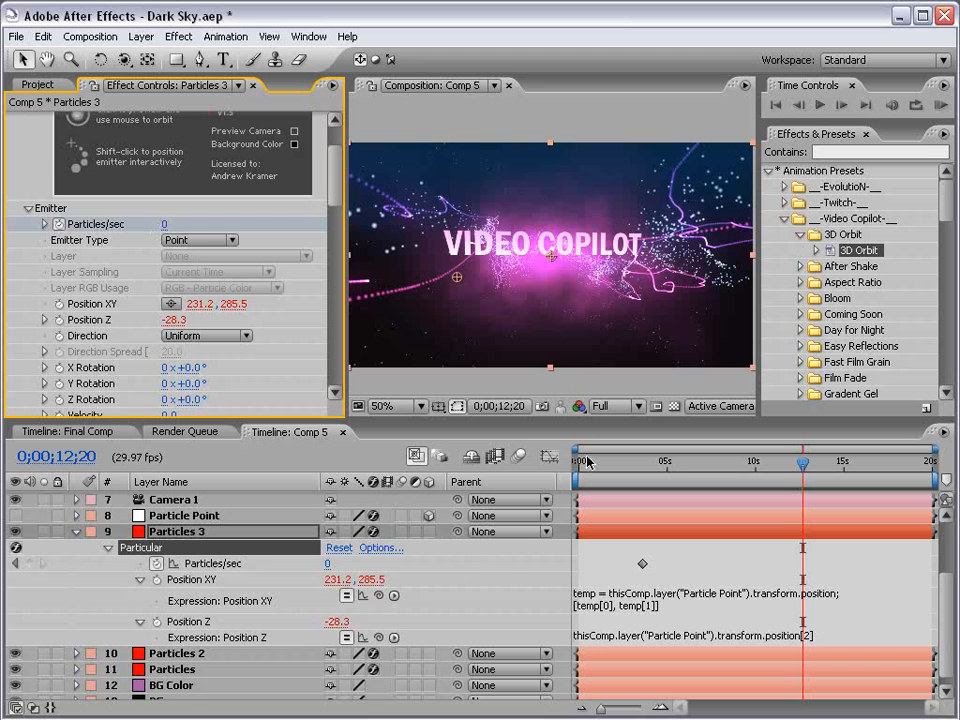
{"action": "key", "text": "u"}
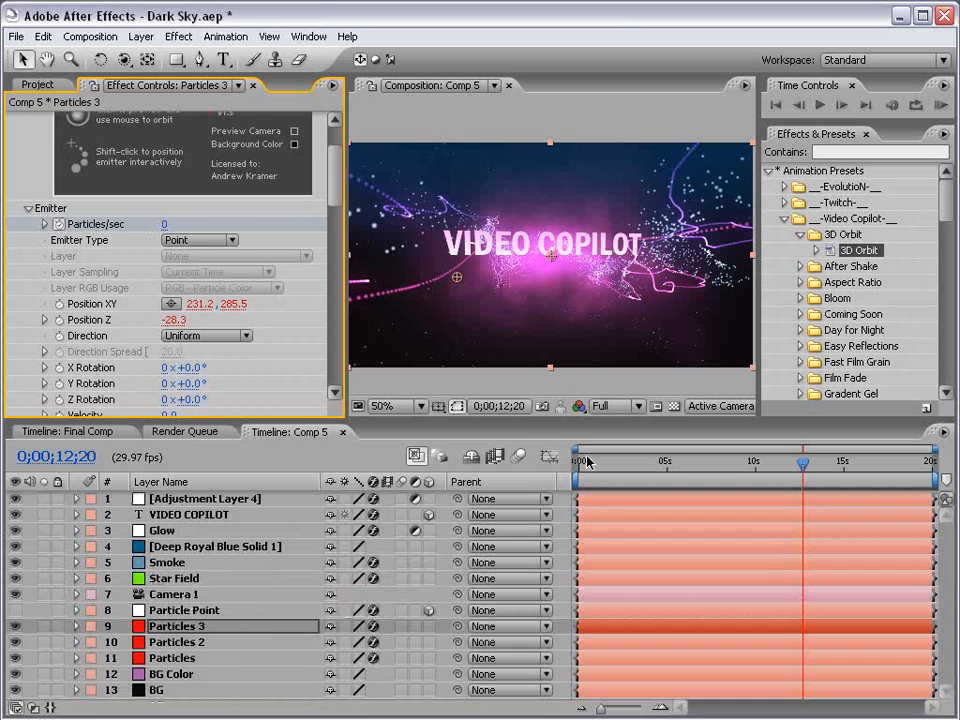
{"action": "key", "text": "u"}
{"action": "key", "text": "equal"}
{"action": "key", "text": "equal"}
{"action": "key", "text": "space"}
{"action": "left_click_drag", "start_coordinate": [650, 615], "coordinate": [817, 587]}
{"action": "left_click", "coordinate": [699, 462]}
{"action": "key", "text": "equal"}
{"action": "key", "text": "equal"}
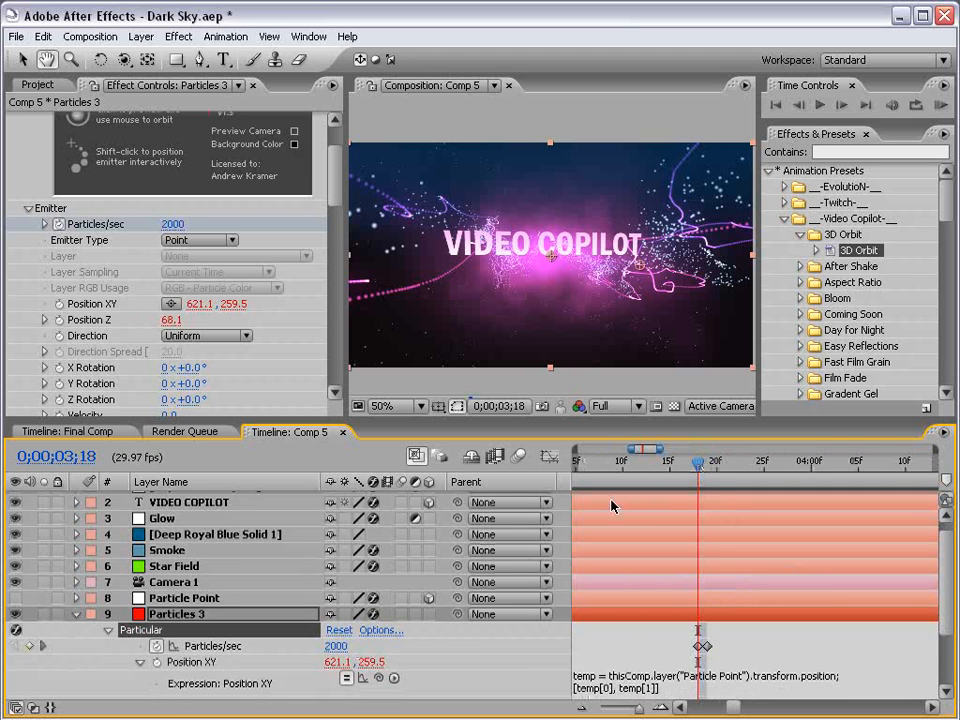
{"action": "left_click", "coordinate": [174, 224]}
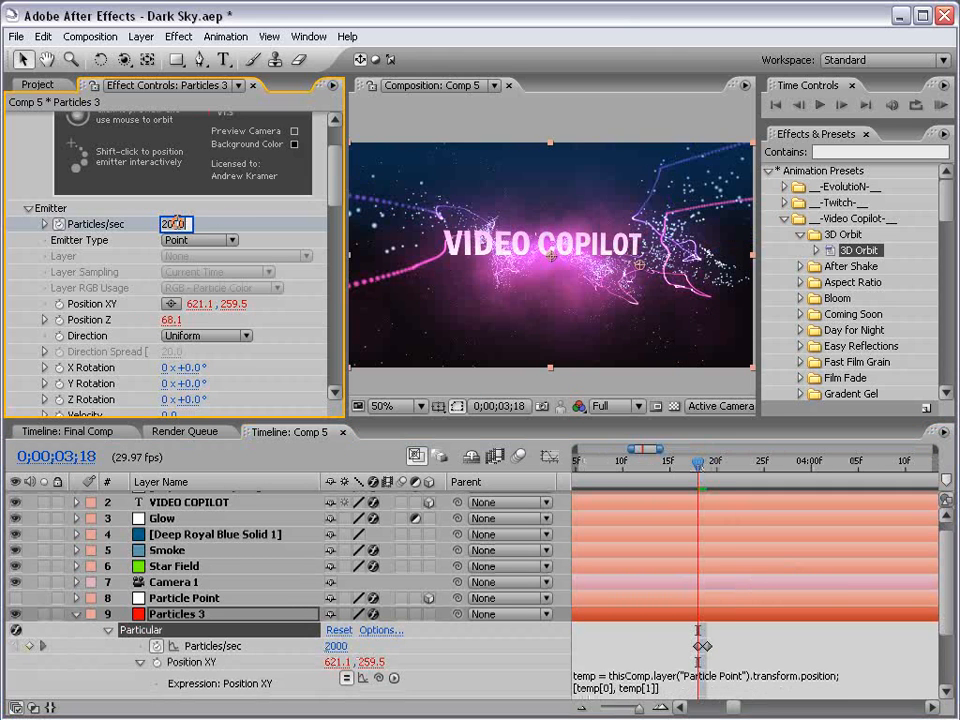
{"action": "type", "text": "500"}
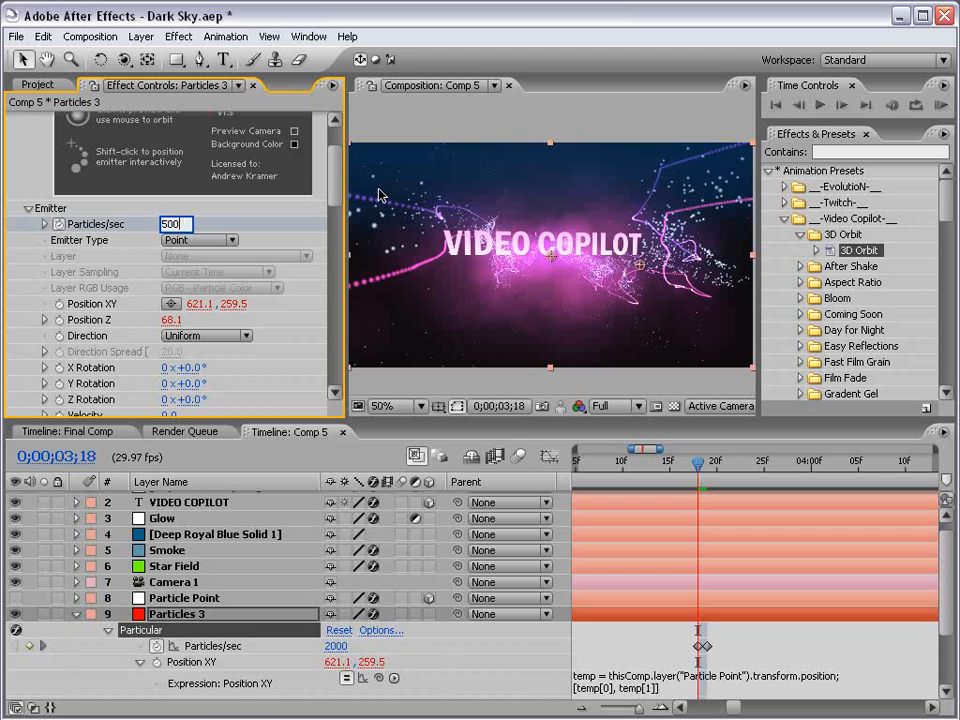
{"action": "key", "text": "Return"}
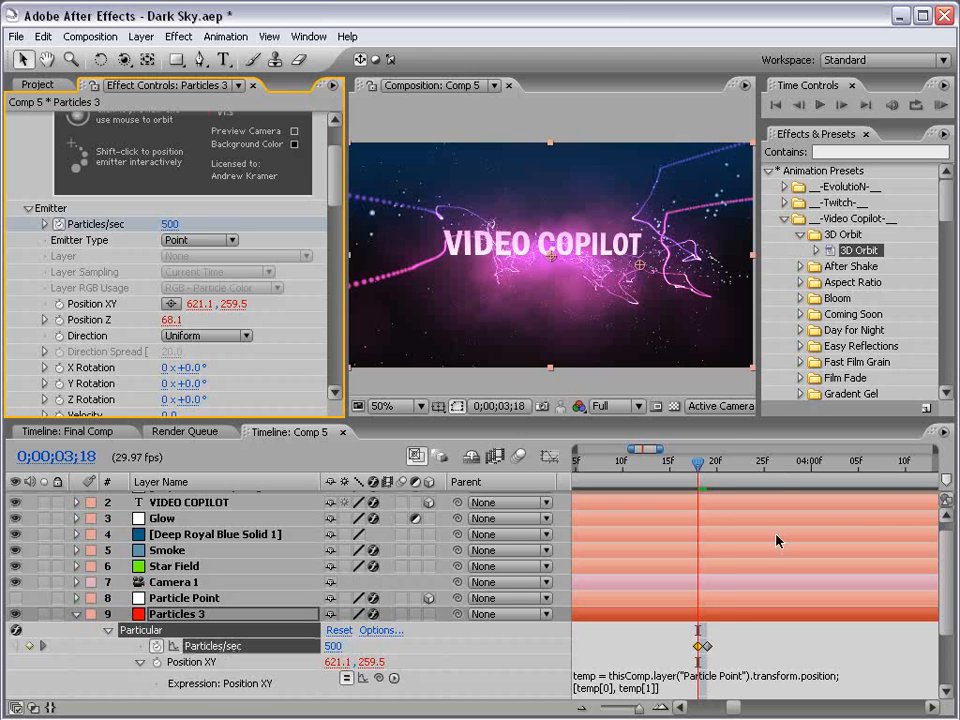
{"action": "left_click", "coordinate": [679, 629]}
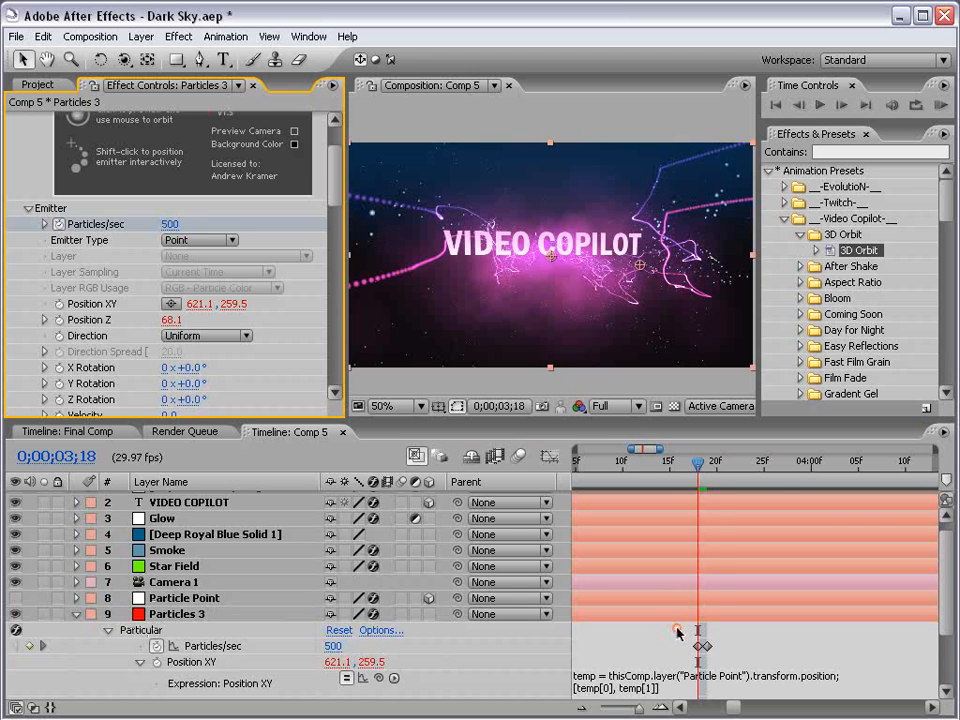
Set the Particles 3 Particles/sec value to 750 at the current keyframe.
{"action": "left_click", "coordinate": [169, 224]}
{"action": "type", "text": "750"}
{"action": "key", "text": "Return"}
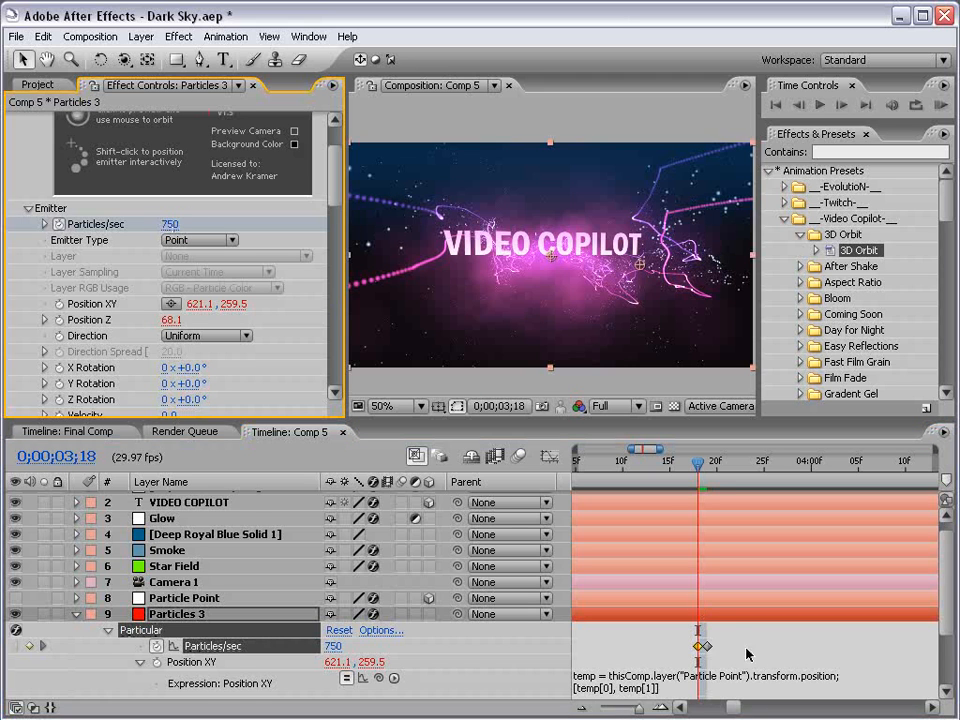
Zoom the timeline out and set the work area to start at about 0;00;06;05.
{"action": "left_click", "coordinate": [738, 633]}
{"action": "key", "text": "minus"}
{"action": "key", "text": "minus"}
{"action": "key", "text": "minus"}
{"action": "left_click_drag", "start_coordinate": [800, 593], "coordinate": [639, 574]}
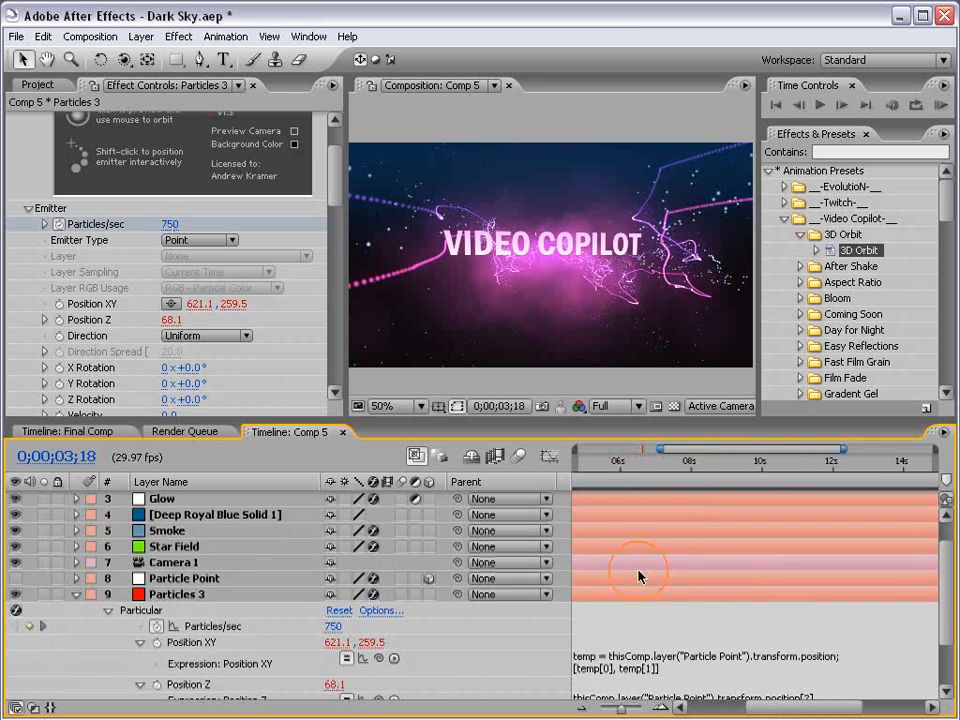
{"action": "key", "text": "minus"}
{"action": "left_click_drag", "start_coordinate": [645, 464], "coordinate": [701, 476]}
{"action": "left_click_drag", "start_coordinate": [714, 476], "coordinate": [688, 462]}
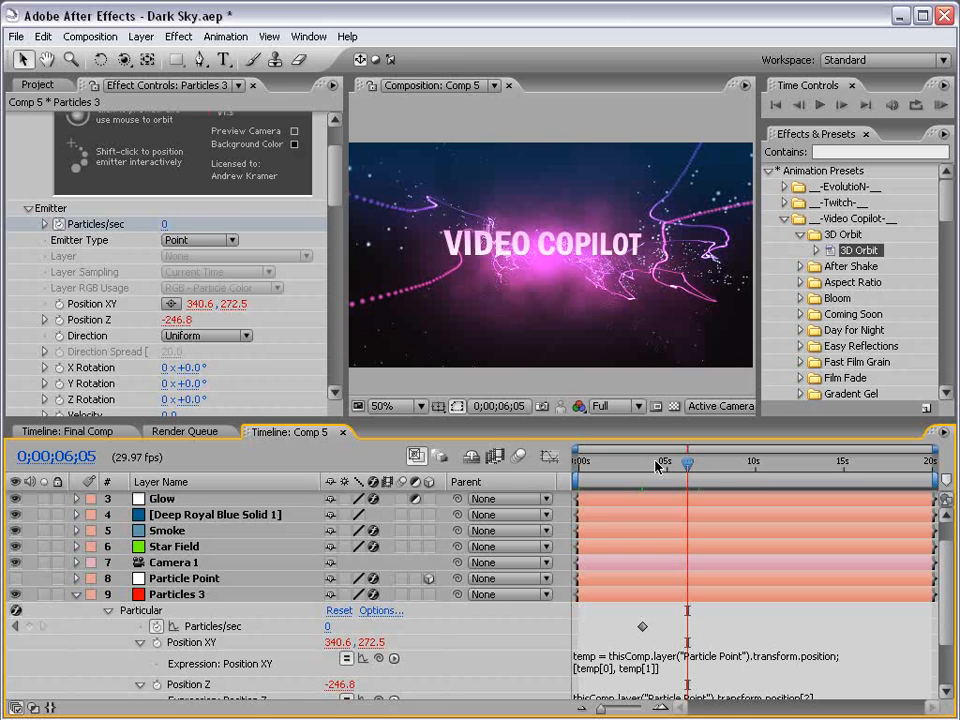
{"action": "key", "text": "n"}
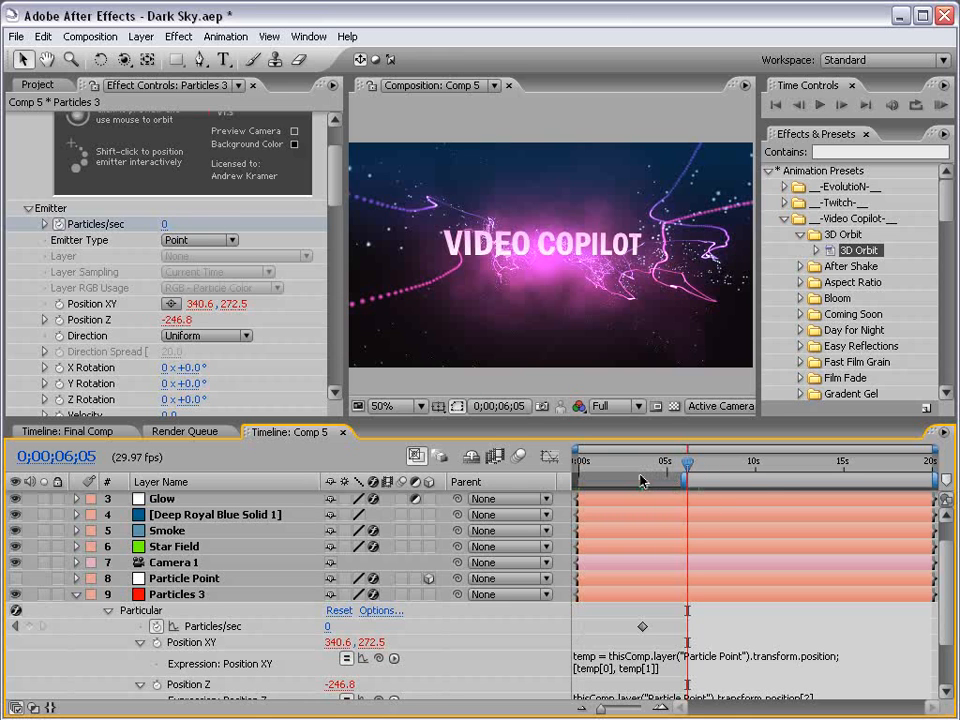
{"action": "left_click_drag", "start_coordinate": [687, 462], "coordinate": [735, 464]}
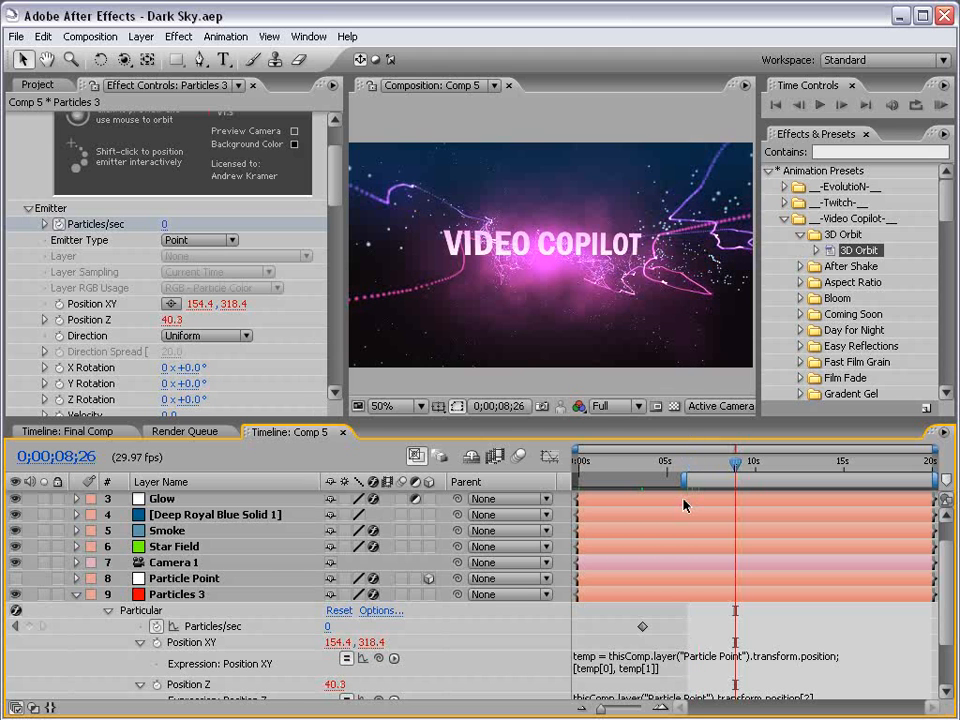
Collapse Particles 3, create a new Null Object layer and make it 3D.
{"action": "left_click", "coordinate": [76, 595]}
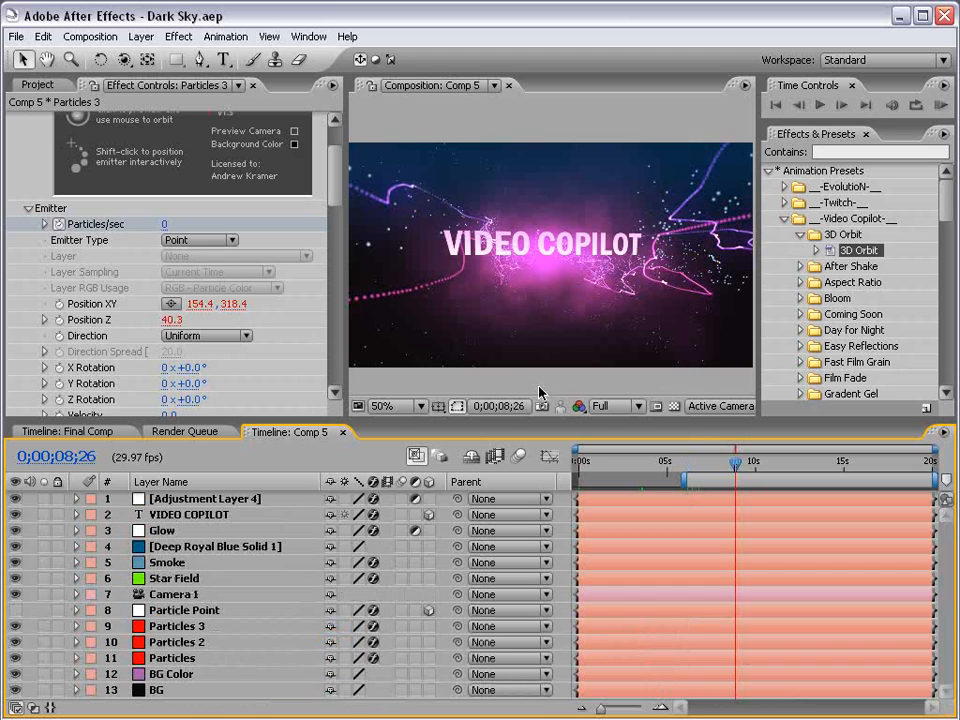
{"action": "left_click", "coordinate": [141, 36]}
{"action": "mouse_move", "coordinate": [150, 56]}
{"action": "left_click", "coordinate": [402, 120]}
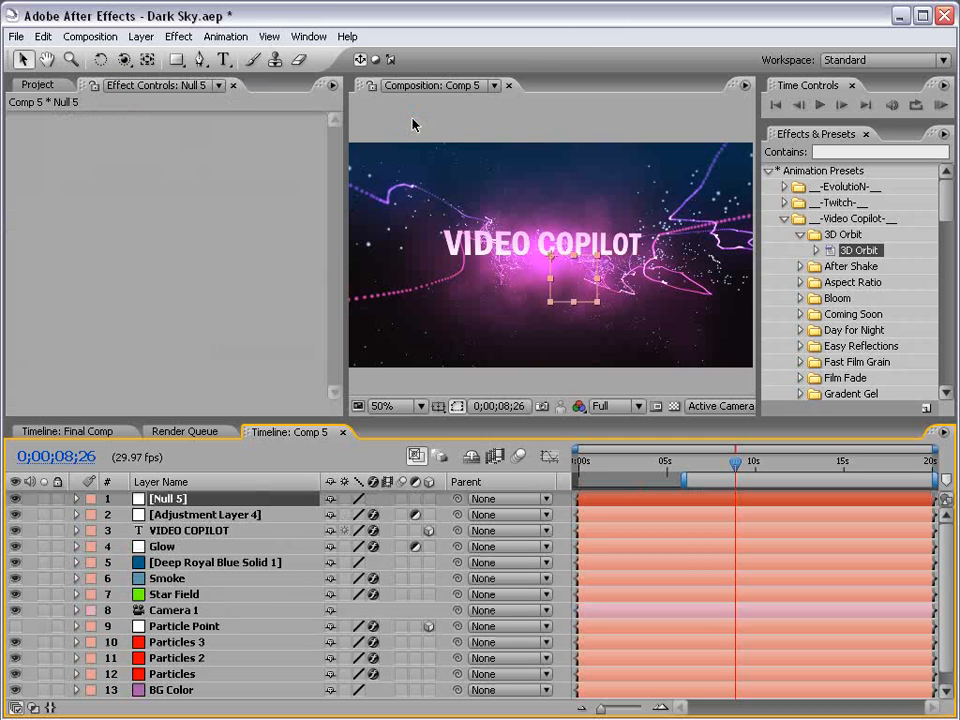
{"action": "left_click", "coordinate": [429, 499]}
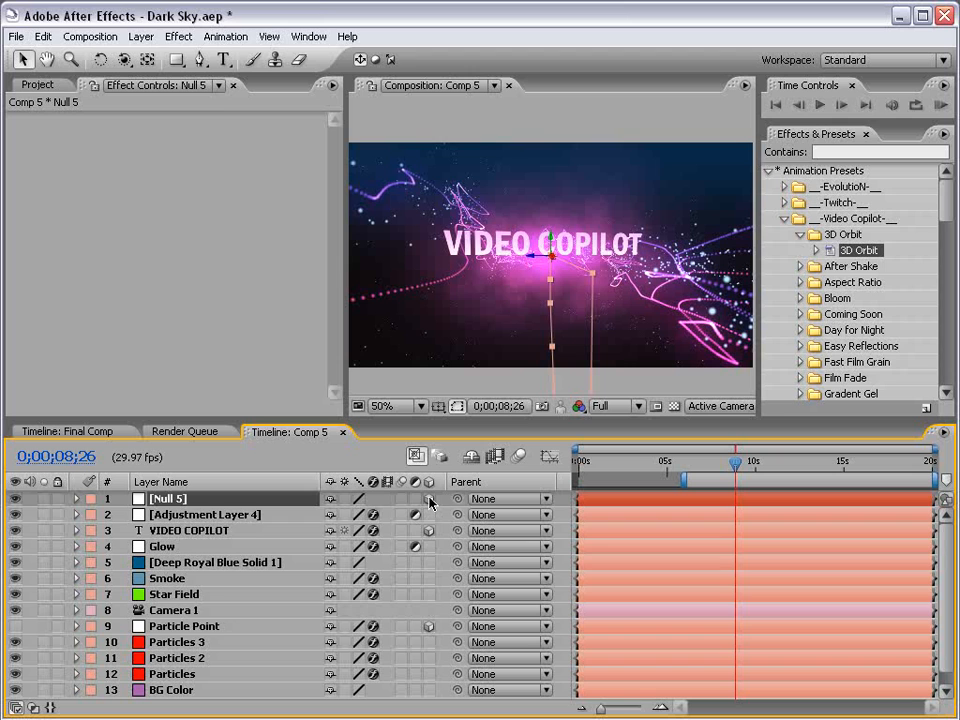
Parent Camera 1 to the new Null 5 layer.
{"action": "left_click", "coordinate": [165, 610]}
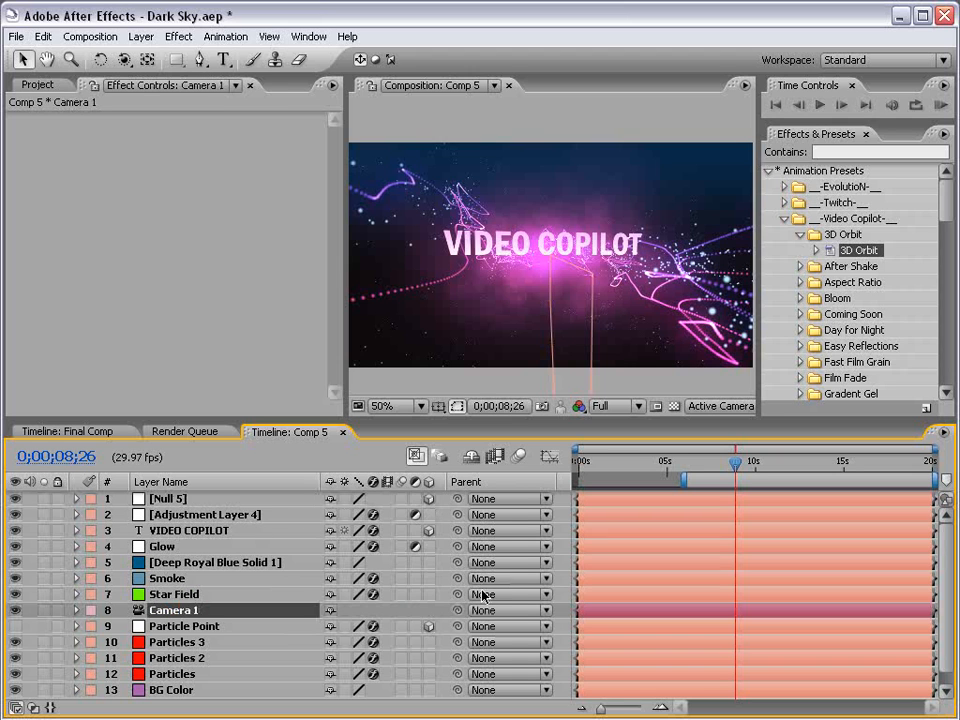
{"action": "left_click_drag", "start_coordinate": [457, 610], "coordinate": [182, 500]}
Set Null 5's Y Rotation to 78° and add a keyframe at 0;00;08;26.
{"action": "left_click", "coordinate": [181, 499]}
{"action": "key", "text": "r"}
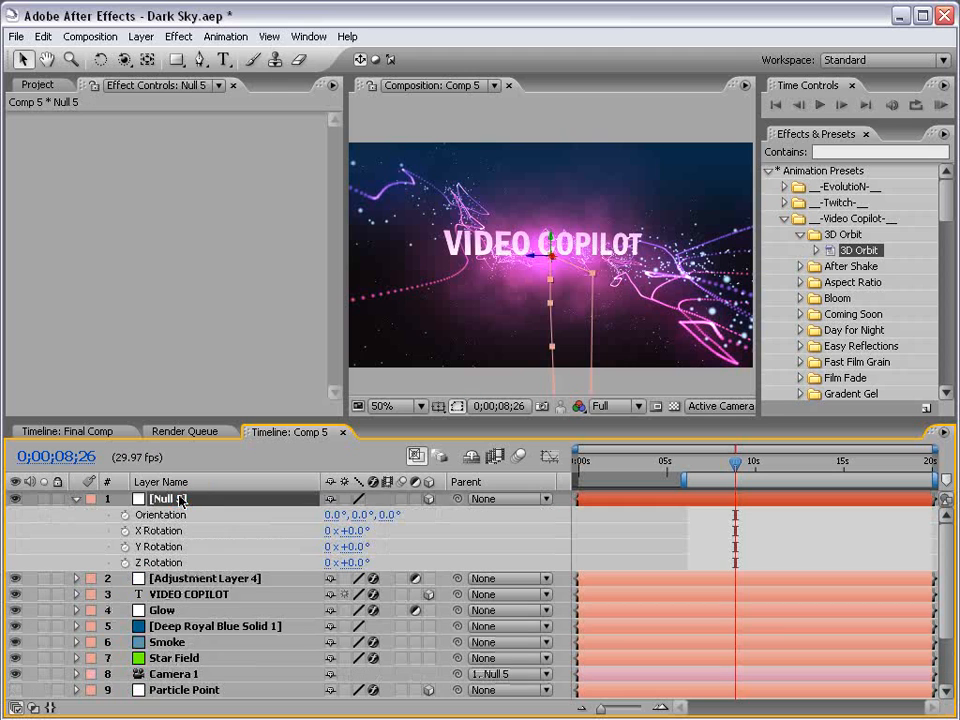
{"action": "left_click_drag", "start_coordinate": [355, 546], "coordinate": [422, 538]}
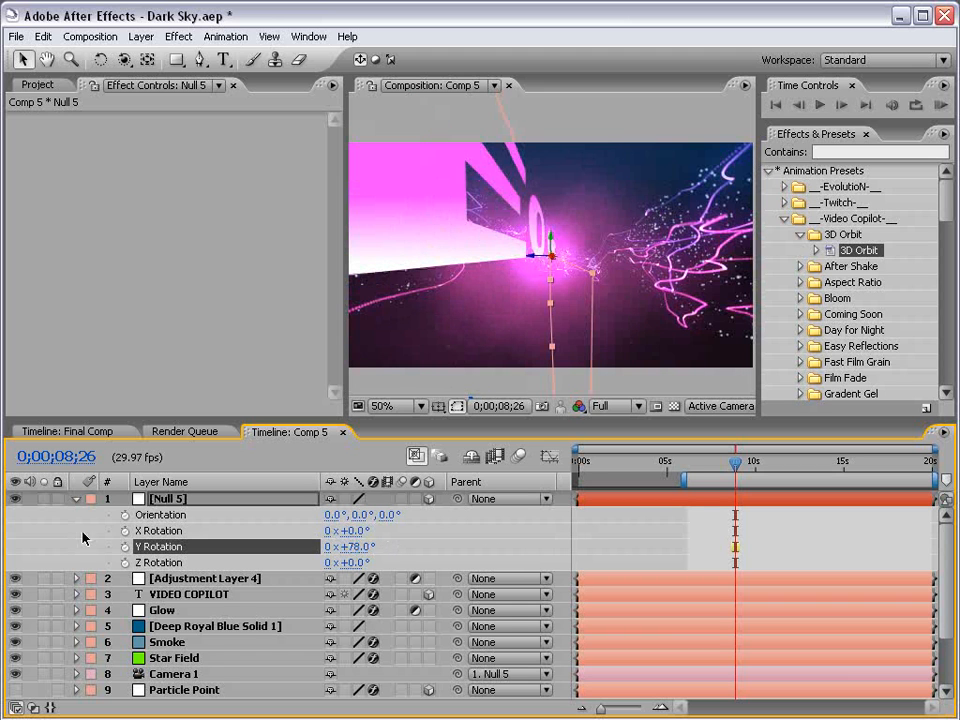
{"action": "left_click", "coordinate": [124, 546]}
Switch the viewer resolution to Half and set Null 5's Y Rotation to 0° at 0;00;10;01.
{"action": "left_click_drag", "start_coordinate": [745, 465], "coordinate": [757, 464]}
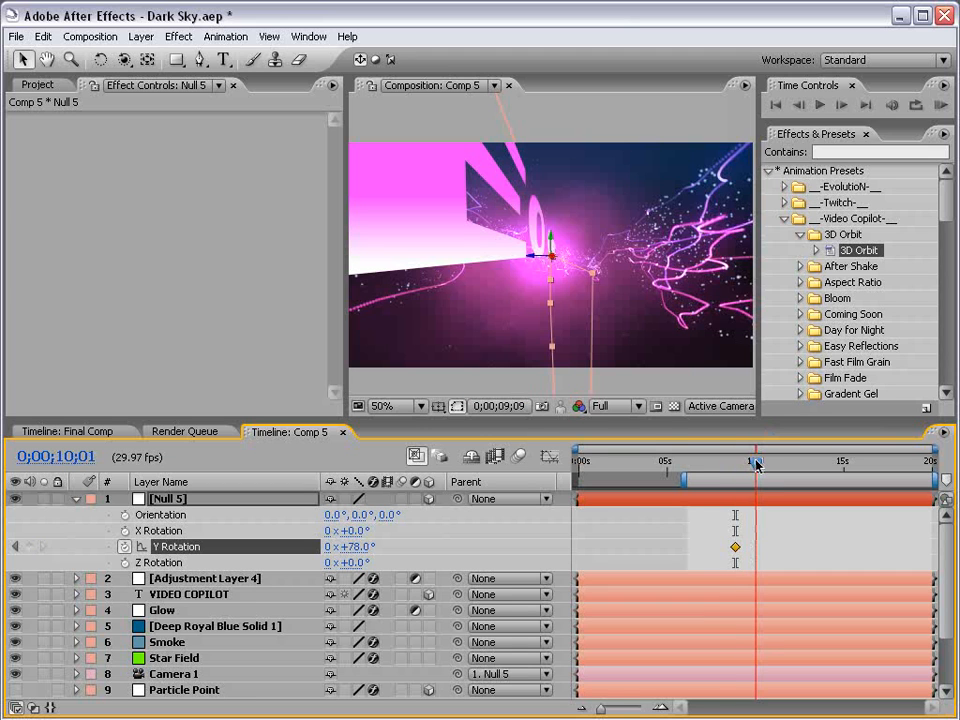
{"action": "left_click", "coordinate": [617, 409]}
{"action": "left_click", "coordinate": [617, 440]}
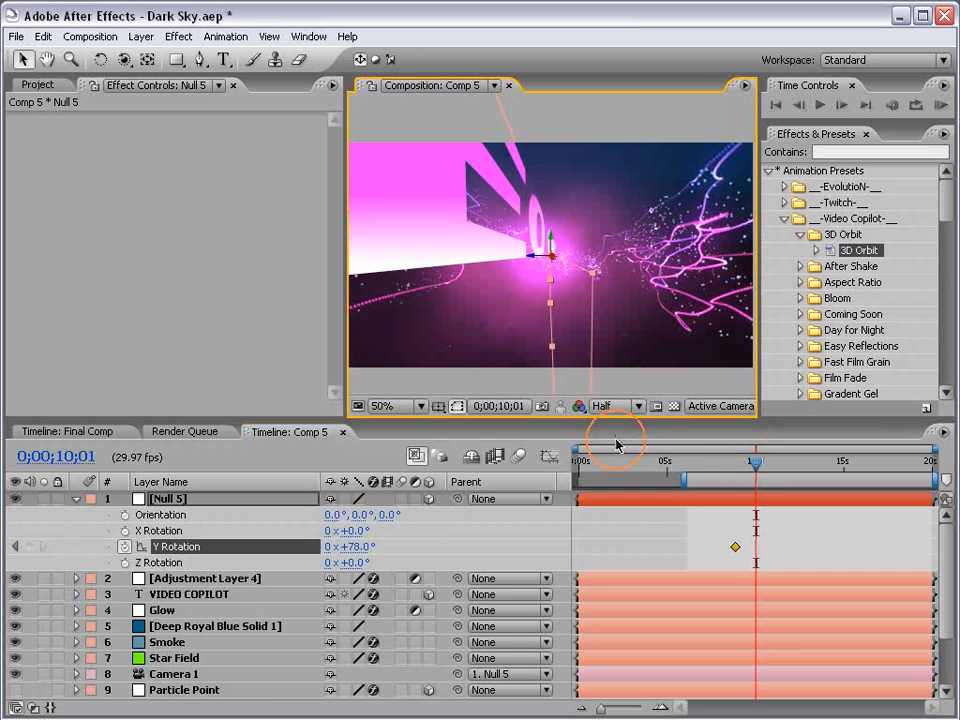
{"action": "left_click", "coordinate": [352, 547]}
{"action": "type", "text": "0"}
{"action": "key", "text": "Return"}
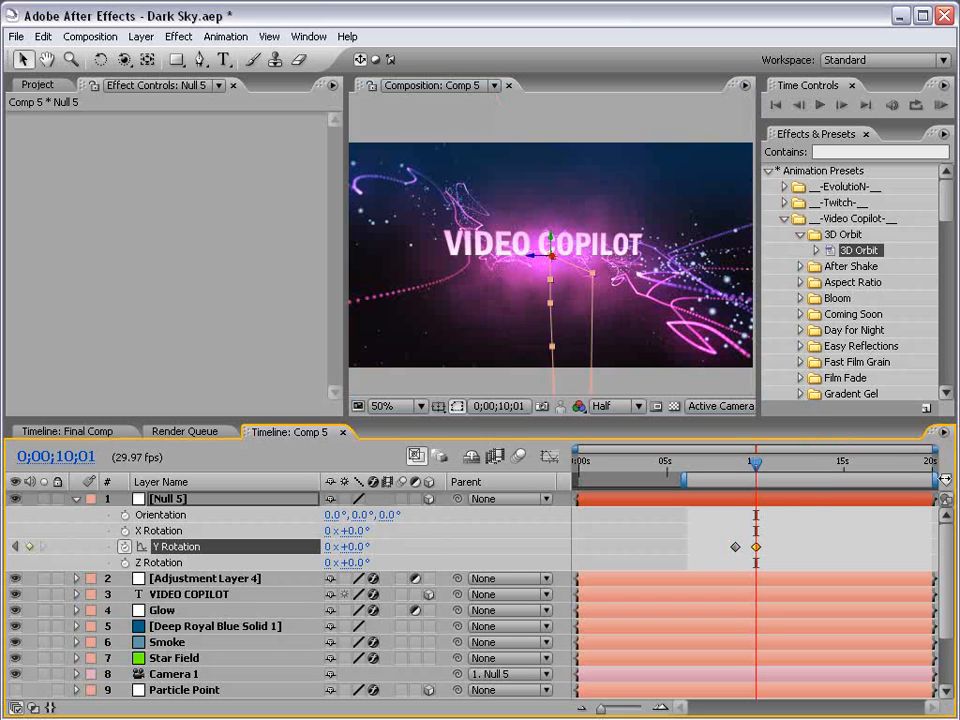
Apply Easy Ease to both Y Rotation keyframes of Null 5.
{"action": "left_click_drag", "start_coordinate": [774, 540], "coordinate": [714, 555]}
{"action": "key", "text": "F9"}
{"action": "left_click_drag", "start_coordinate": [728, 463], "coordinate": [737, 464]}
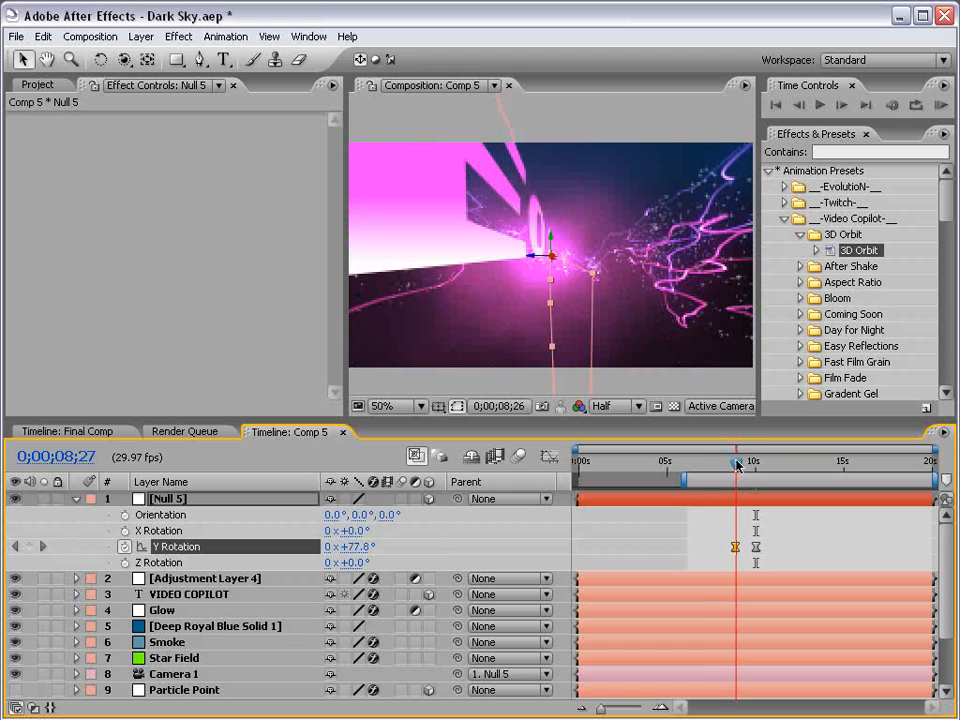
Enable composition motion blur and set the RAM Preview resolution to Half.
{"action": "left_click", "coordinate": [197, 596]}
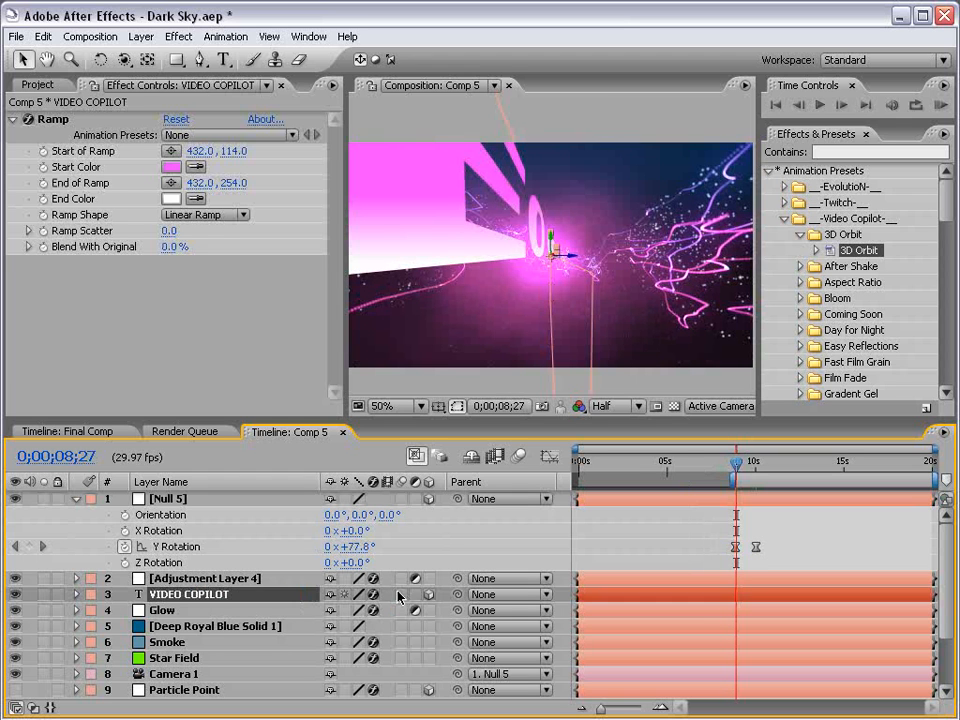
{"action": "left_click", "coordinate": [520, 457]}
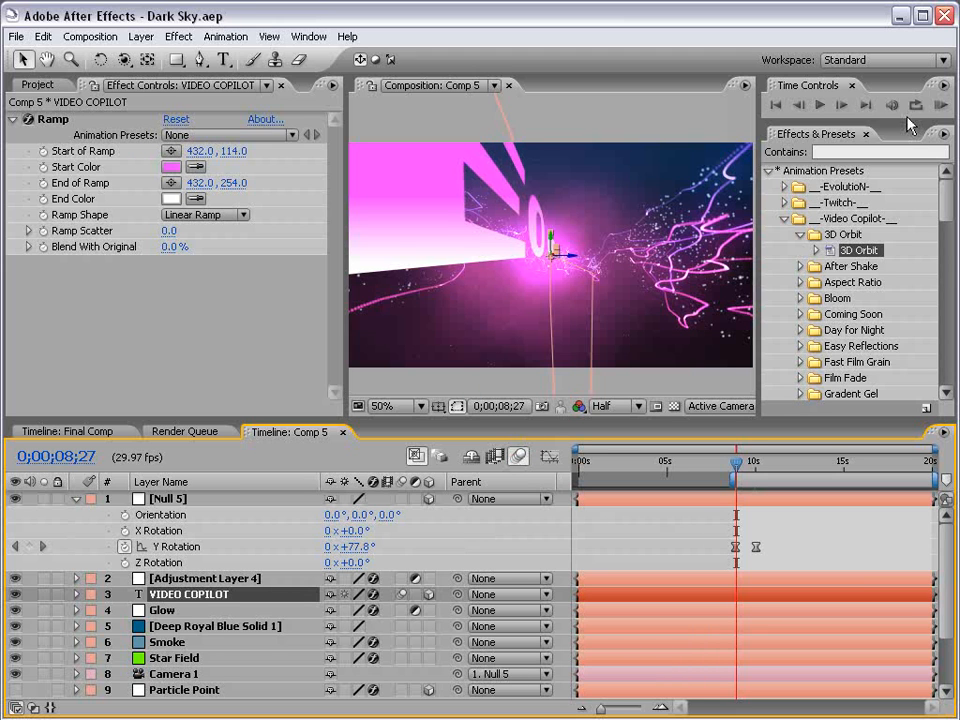
{"action": "left_click_drag", "start_coordinate": [900, 122], "coordinate": [900, 204]}
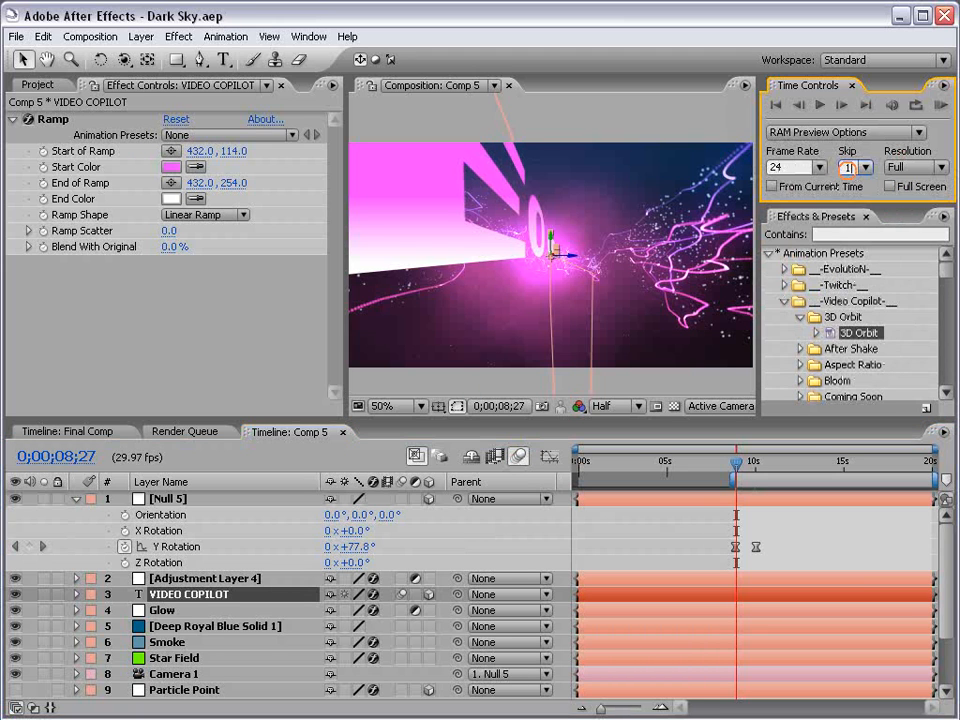
{"action": "left_click", "coordinate": [917, 167]}
{"action": "left_click", "coordinate": [908, 229]}
RAM-preview the camera rotation animation.
{"action": "left_click", "coordinate": [780, 516]}
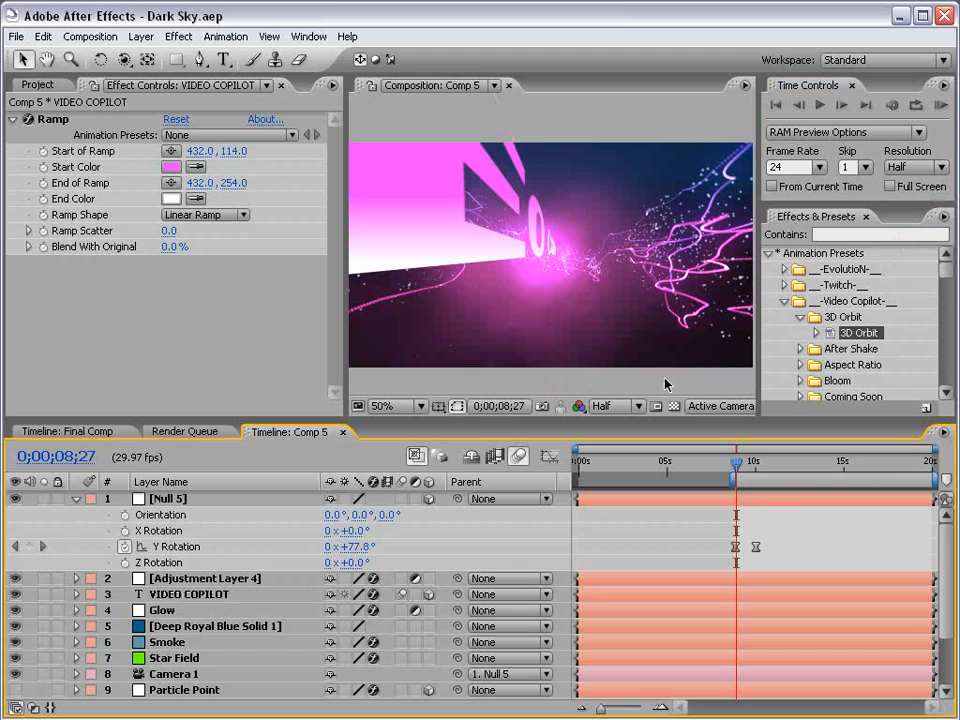
{"action": "key", "text": "KP_0"}
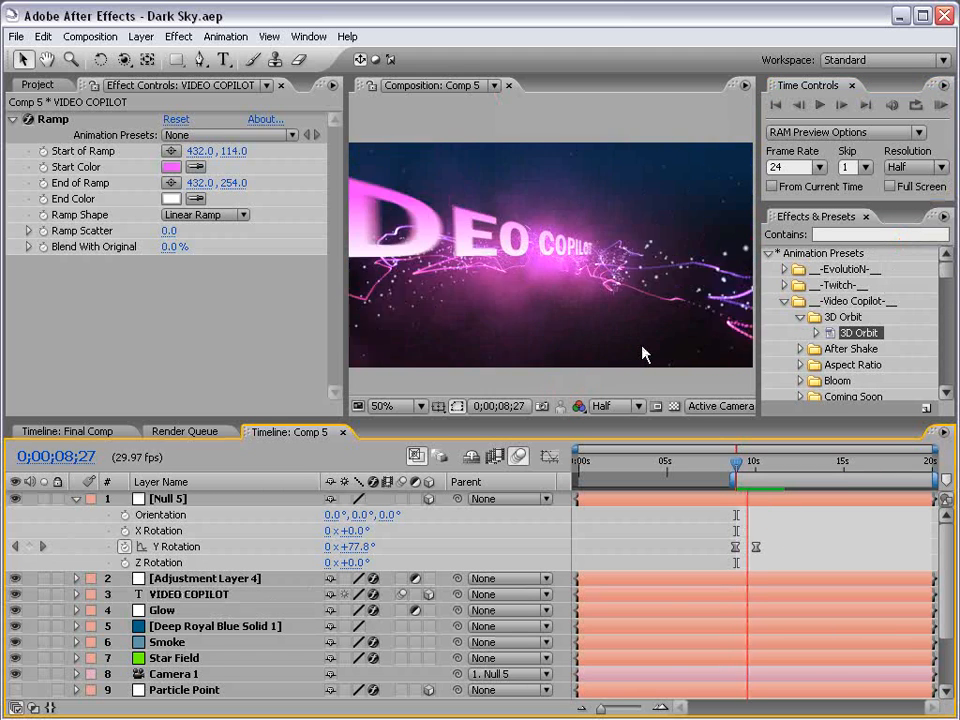
{"action": "key", "text": "space"}
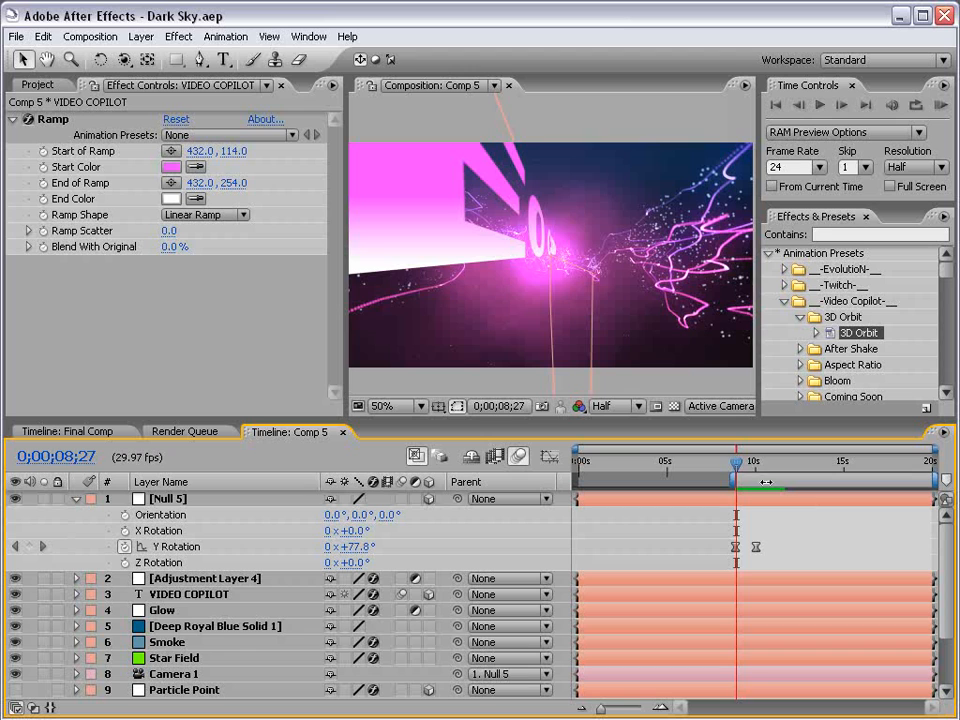
Animate Null 5's Position from a keyframe at 0;00;10;06 to 432, -150, 0 at 0;00;11;03.
{"action": "left_click_drag", "start_coordinate": [737, 467], "coordinate": [760, 465]}
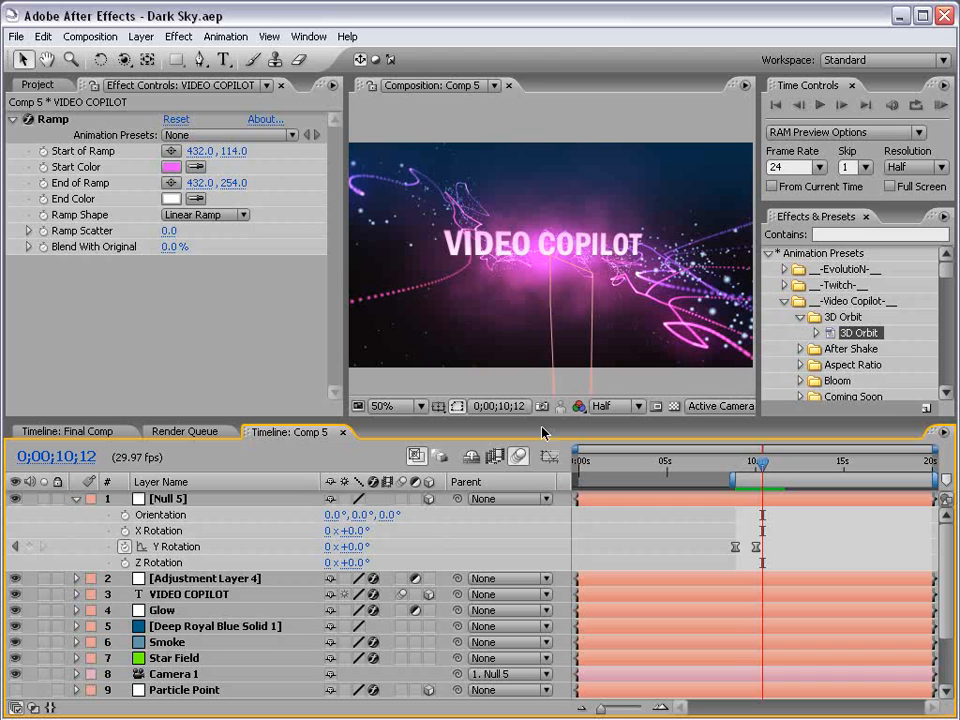
{"action": "left_click_drag", "start_coordinate": [762, 462], "coordinate": [757, 462]}
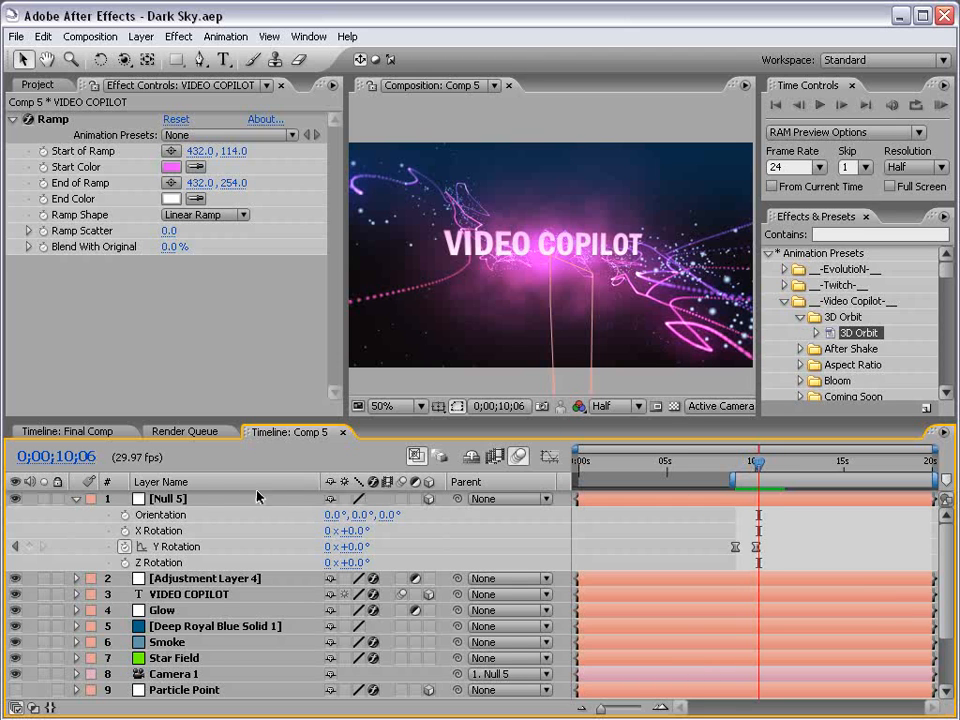
{"action": "left_click", "coordinate": [224, 484]}
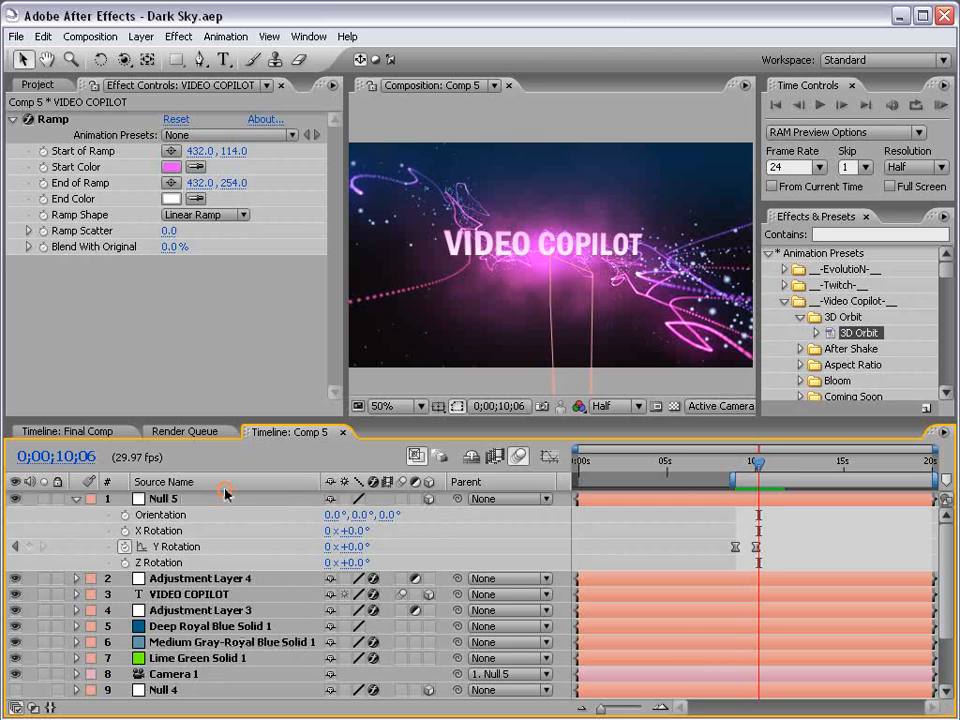
{"action": "left_click", "coordinate": [163, 500]}
{"action": "key", "text": "p"}
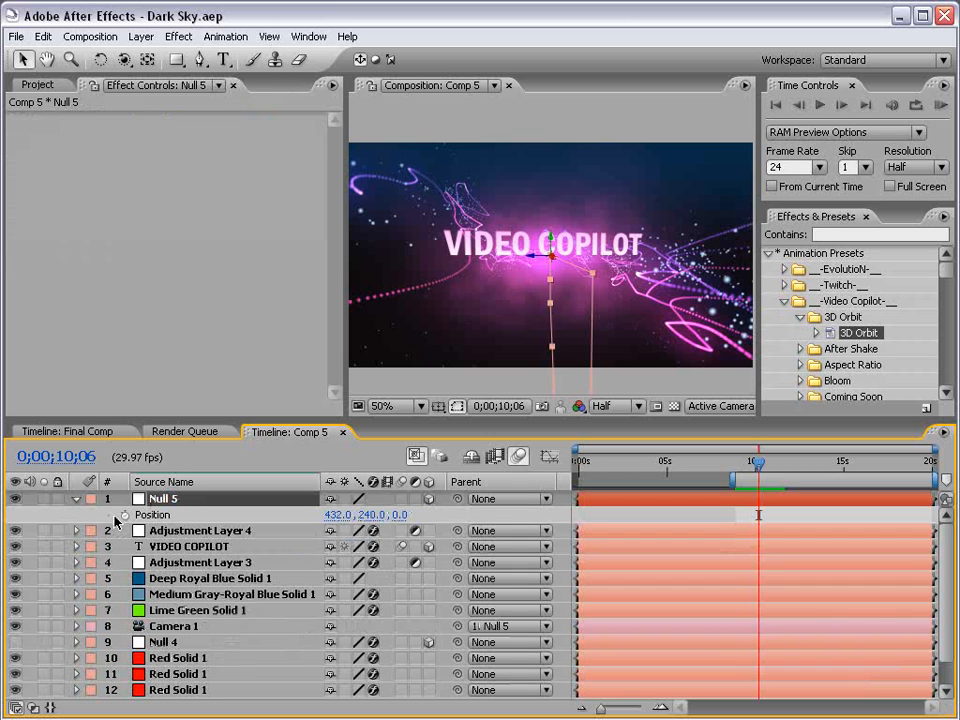
{"action": "key", "text": "u"}
{"action": "key", "text": "shift+p"}
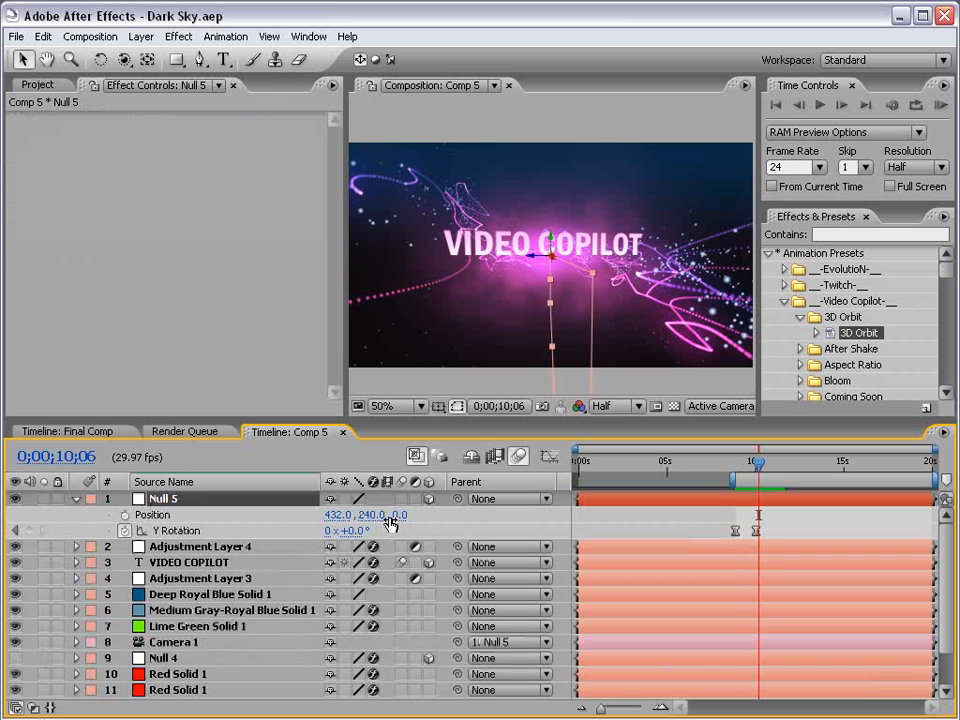
{"action": "left_click", "coordinate": [125, 515]}
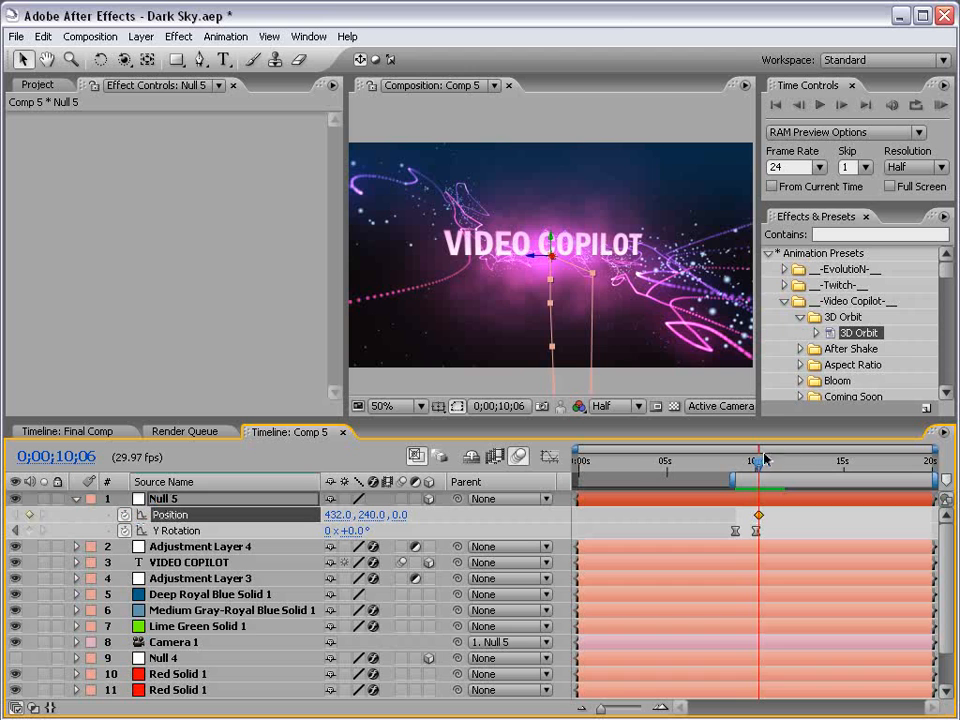
{"action": "left_click_drag", "start_coordinate": [759, 463], "coordinate": [773, 465]}
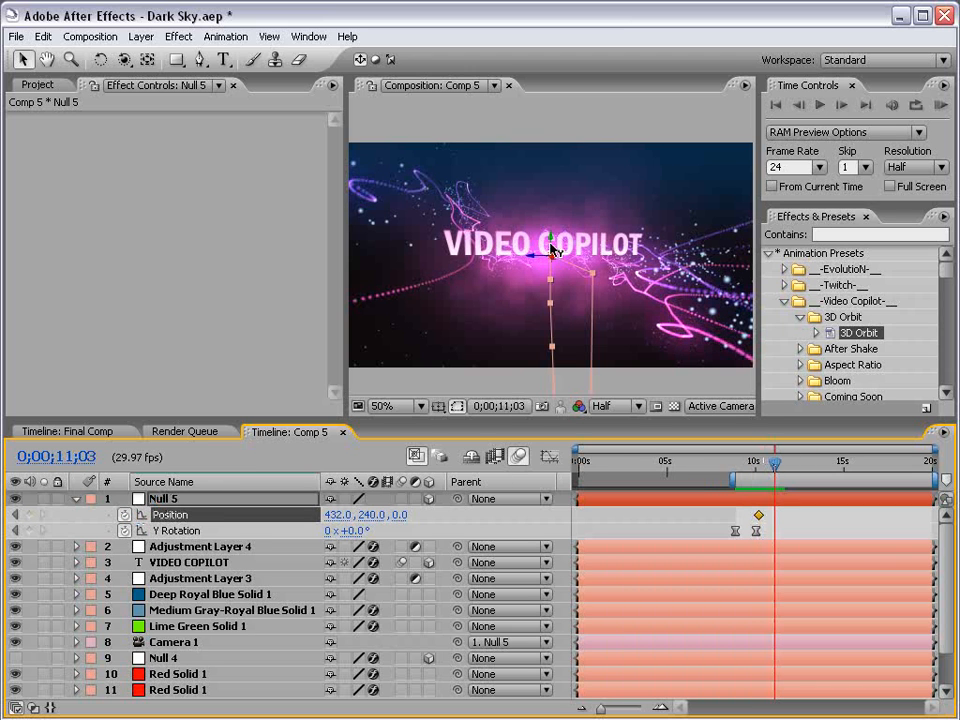
{"action": "left_click_drag", "start_coordinate": [551, 249], "coordinate": [575, 60]}
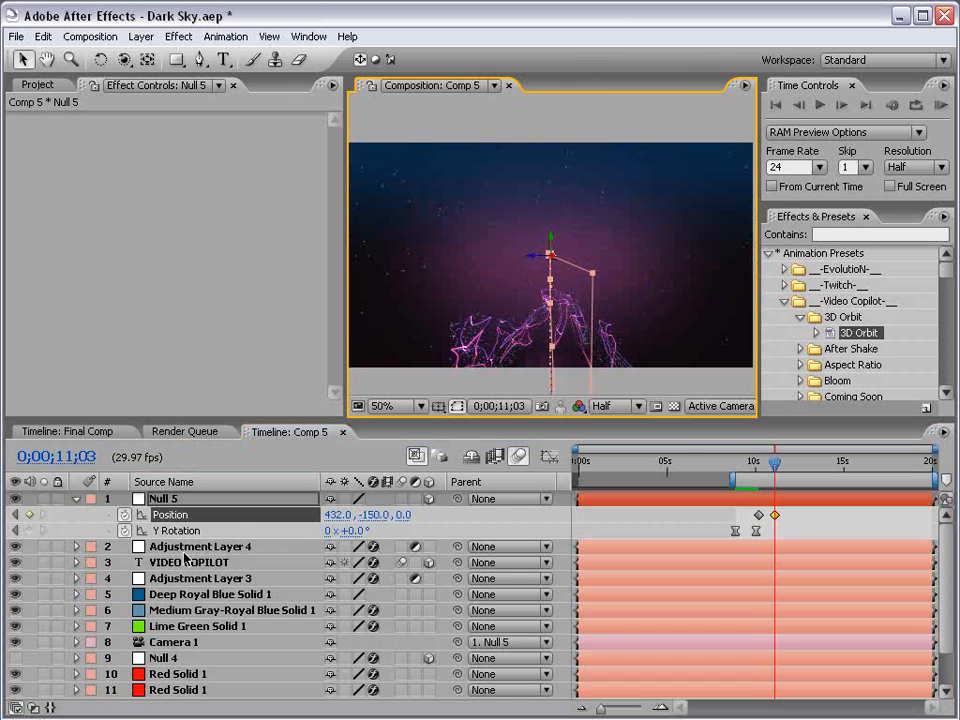
Duplicate the VIDEO COPILOT text layer and move the copy up into view at the end of the camera rise.
{"action": "left_click", "coordinate": [250, 562]}
{"action": "key", "text": "ctrl+d"}
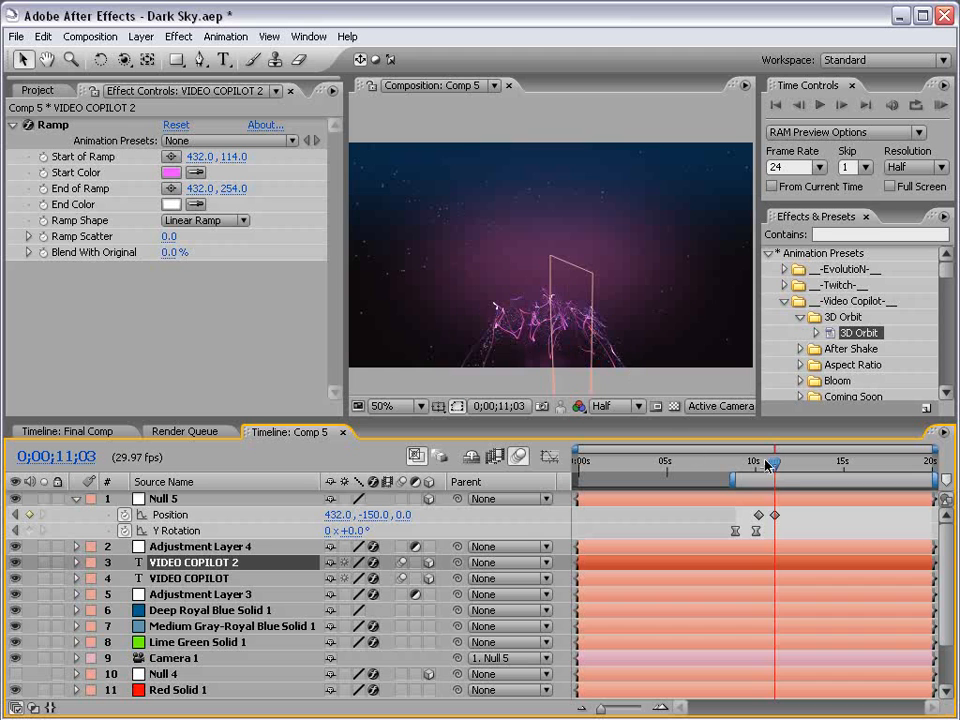
{"action": "left_click_drag", "start_coordinate": [775, 463], "coordinate": [762, 464]}
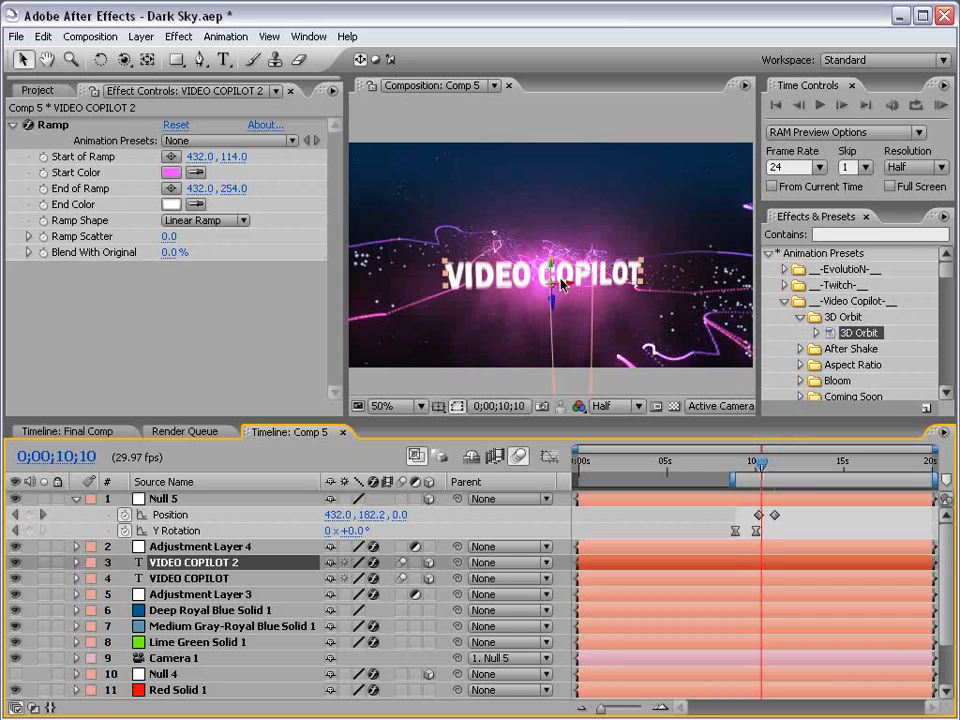
{"action": "left_click_drag", "start_coordinate": [552, 276], "coordinate": [567, 165]}
{"action": "left_click_drag", "start_coordinate": [762, 463], "coordinate": [782, 467]}
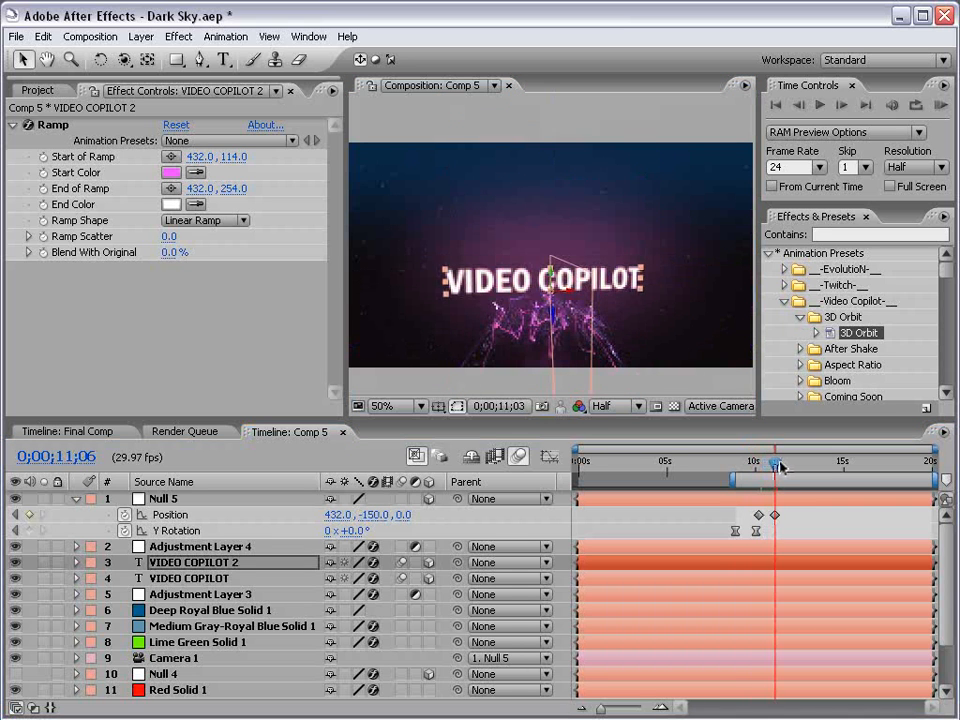
{"action": "mouse_move", "coordinate": [555, 285]}
{"action": "left_mouse_down"}
{"action": "mouse_move", "coordinate": [555, 334]}
{"action": "mouse_move", "coordinate": [557, 262]}
{"action": "left_mouse_up"}
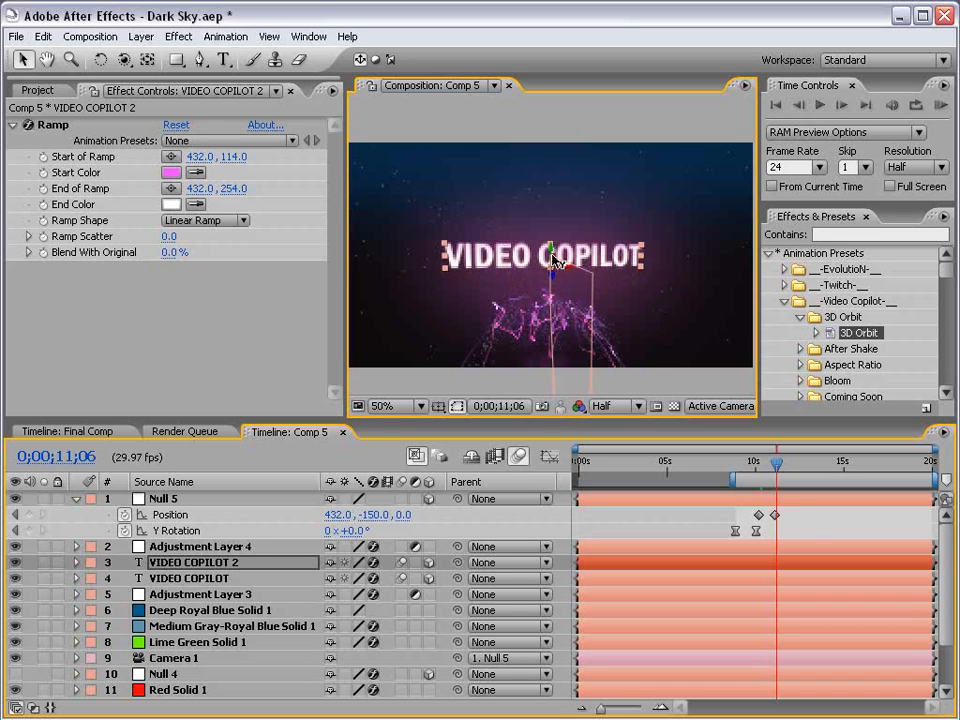
Apply Easy Ease to Null 5's Position keyframes.
{"action": "left_click", "coordinate": [801, 520]}
{"action": "left_click_drag", "start_coordinate": [780, 507], "coordinate": [752, 520]}
{"action": "key", "text": "F9"}
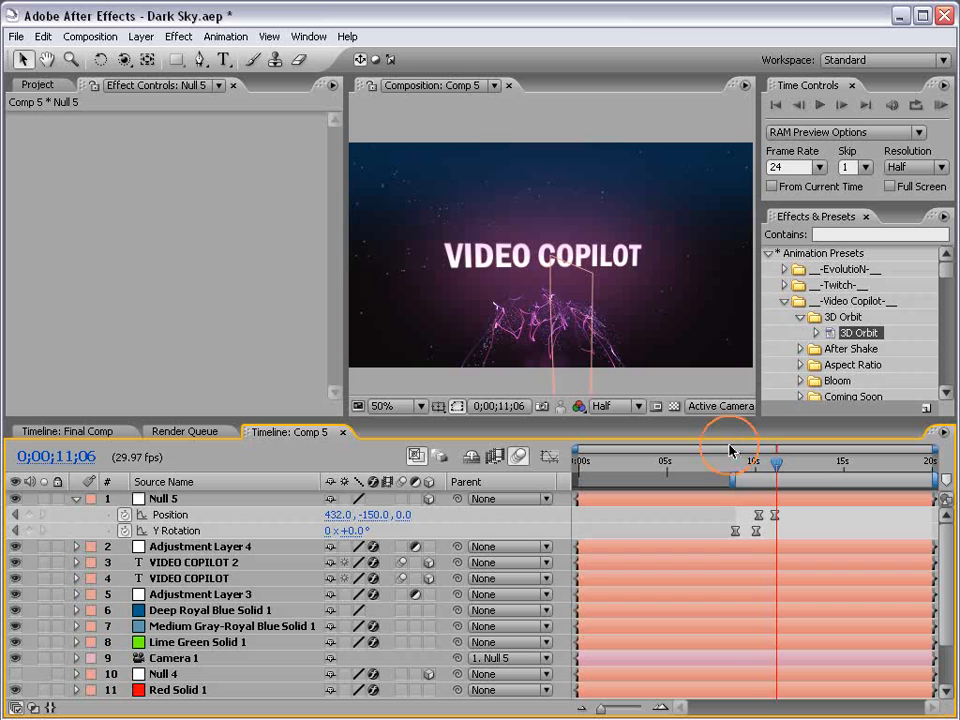
{"action": "left_click_drag", "start_coordinate": [733, 450], "coordinate": [785, 455]}
{"action": "left_click", "coordinate": [192, 500]}
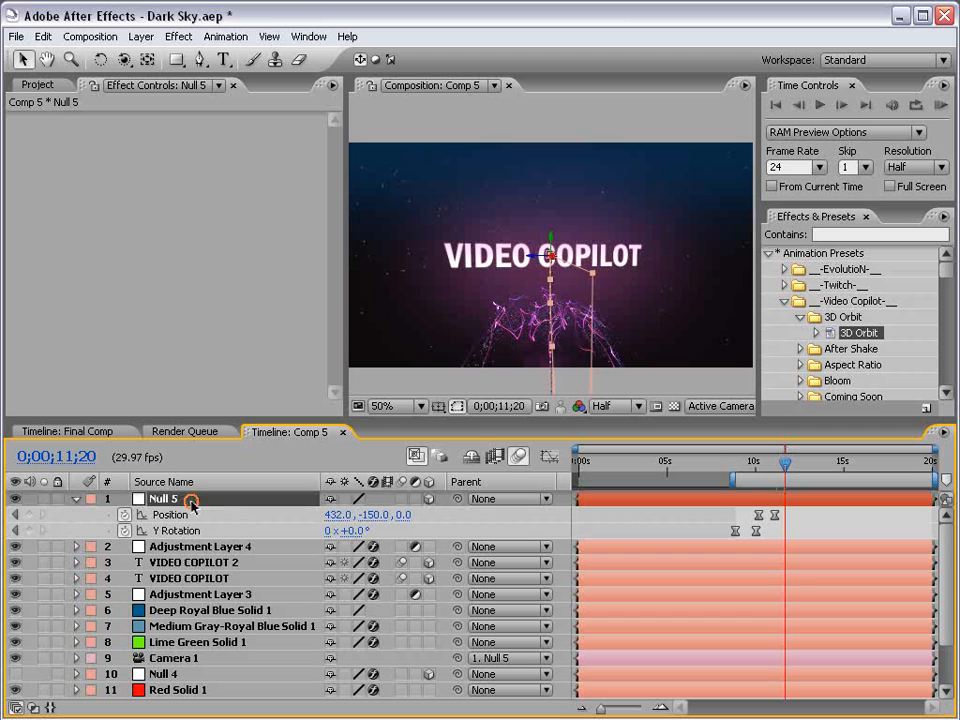
Check the Ramp effect on the VIDEO COPILOT 2 layer, scrub near the end of the rise, and save the project.
{"action": "left_click", "coordinate": [180, 561]}
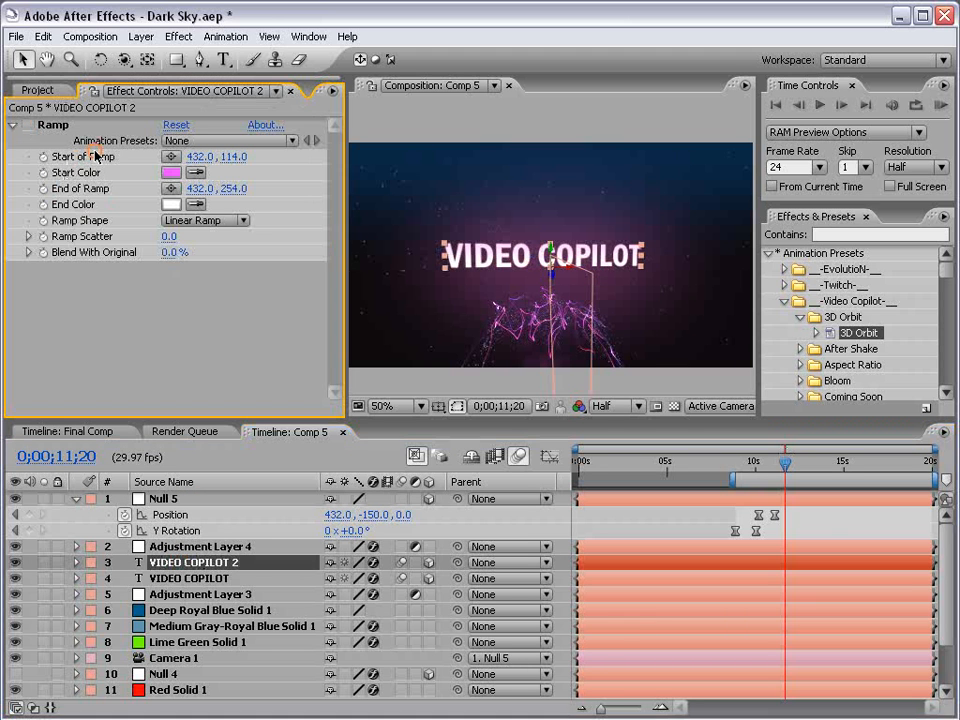
{"action": "left_click", "coordinate": [821, 525]}
{"action": "left_click_drag", "start_coordinate": [742, 461], "coordinate": [783, 461]}
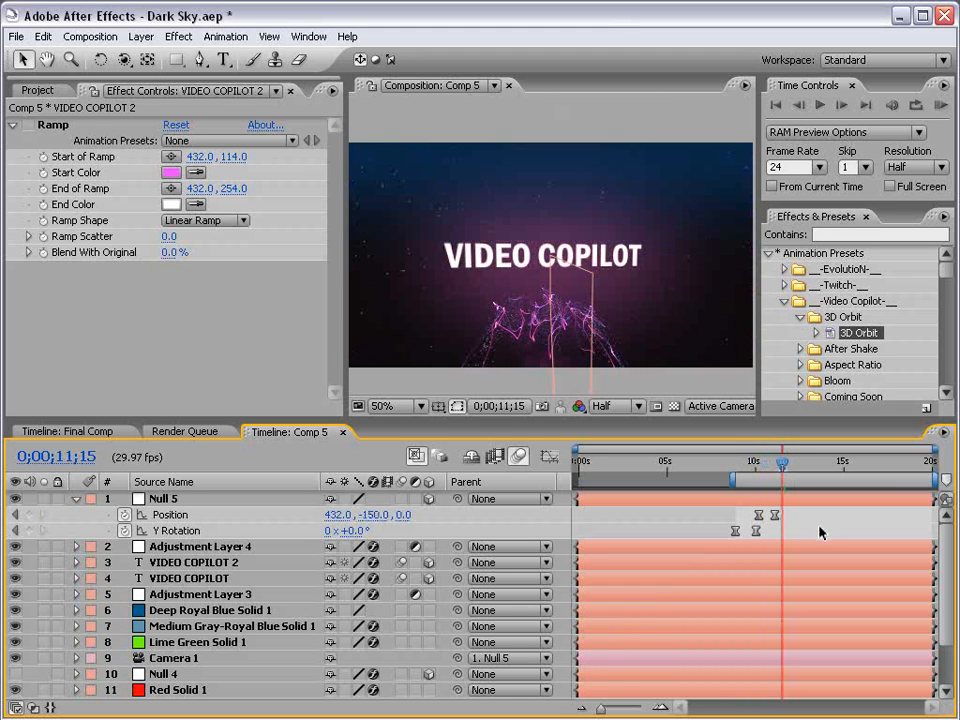
{"action": "key", "text": "ctrl+s"}
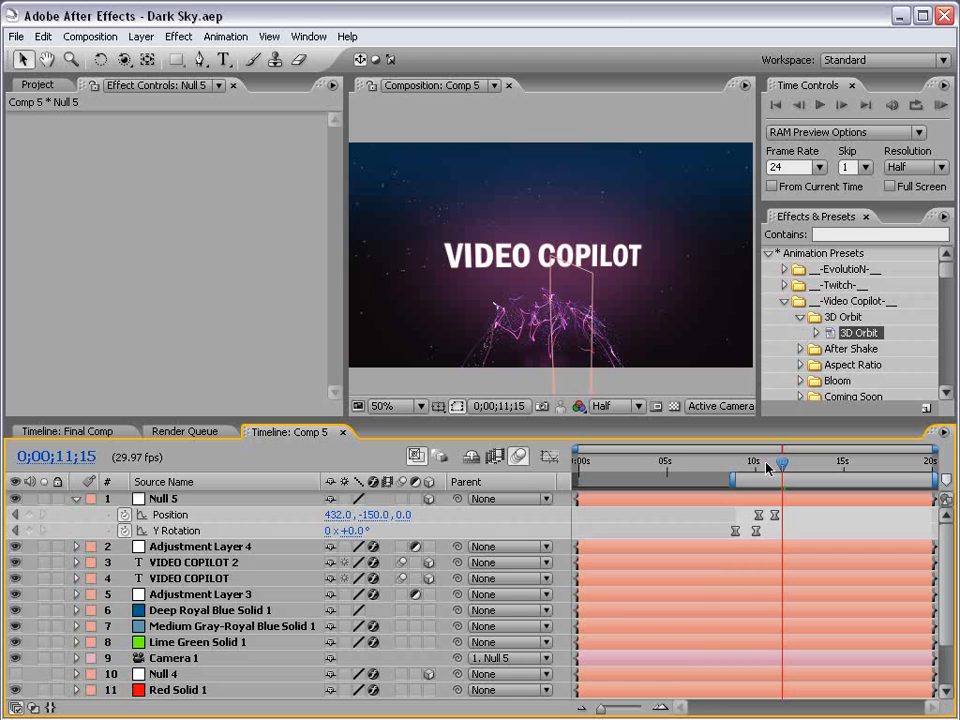
Switch to Firefox and scroll through the Video Copilot tutorials page.
{"action": "mouse_move", "coordinate": [762, 463]}
{"action": "left_mouse_down"}
{"action": "mouse_move", "coordinate": [746, 463]}
{"action": "mouse_move", "coordinate": [787, 463]}
{"action": "mouse_move", "coordinate": [757, 463]}
{"action": "left_mouse_up"}
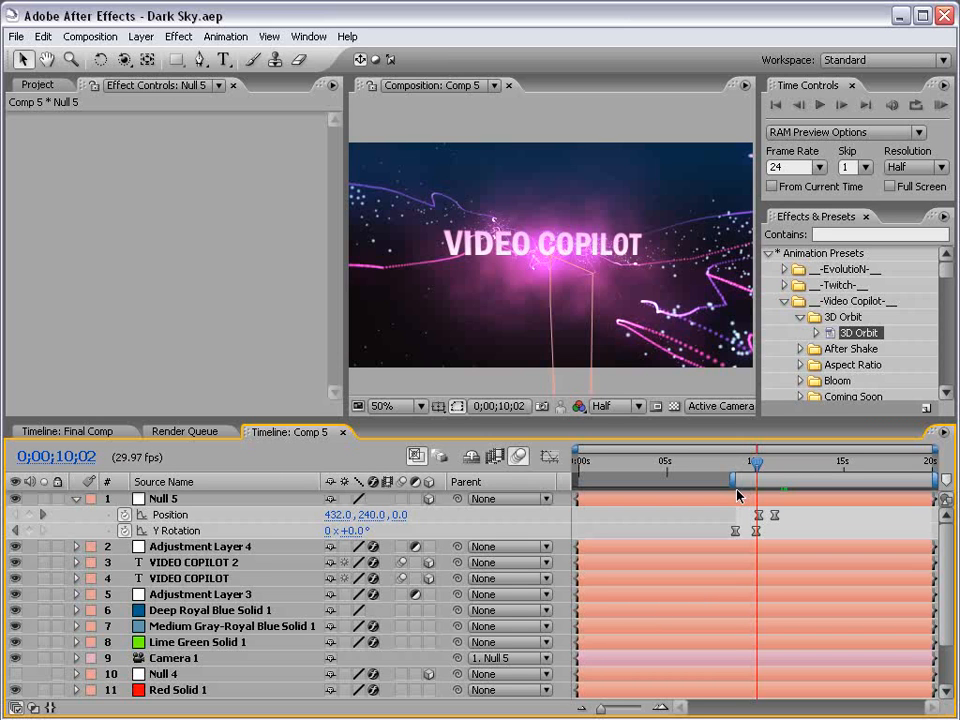
{"action": "key", "text": "alt+Tab"}
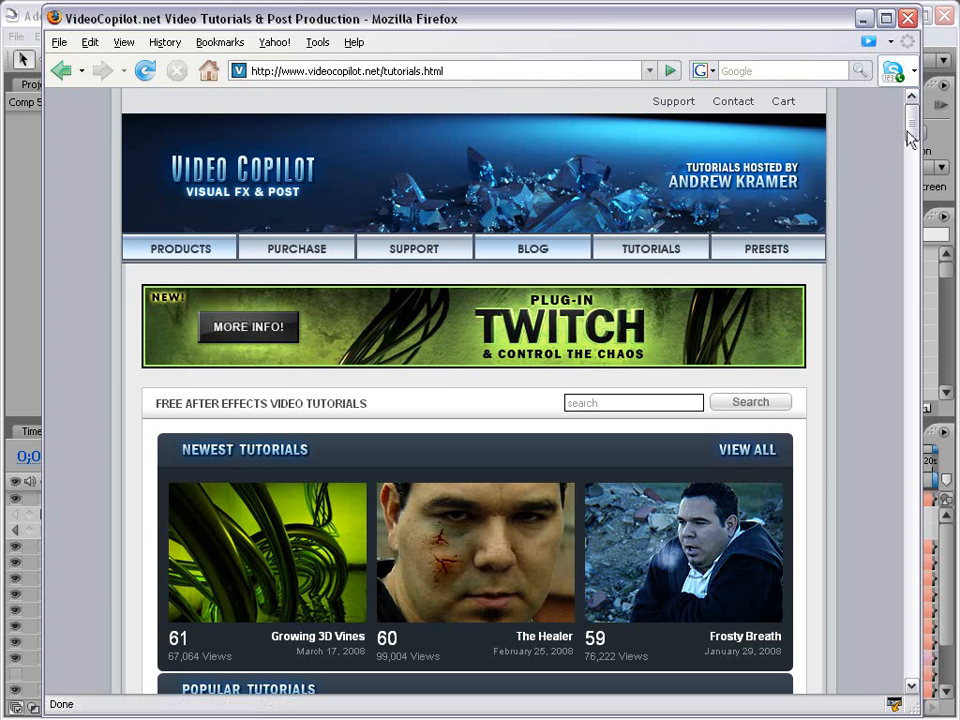
{"action": "left_click_drag", "start_coordinate": [911, 130], "coordinate": [911, 199]}
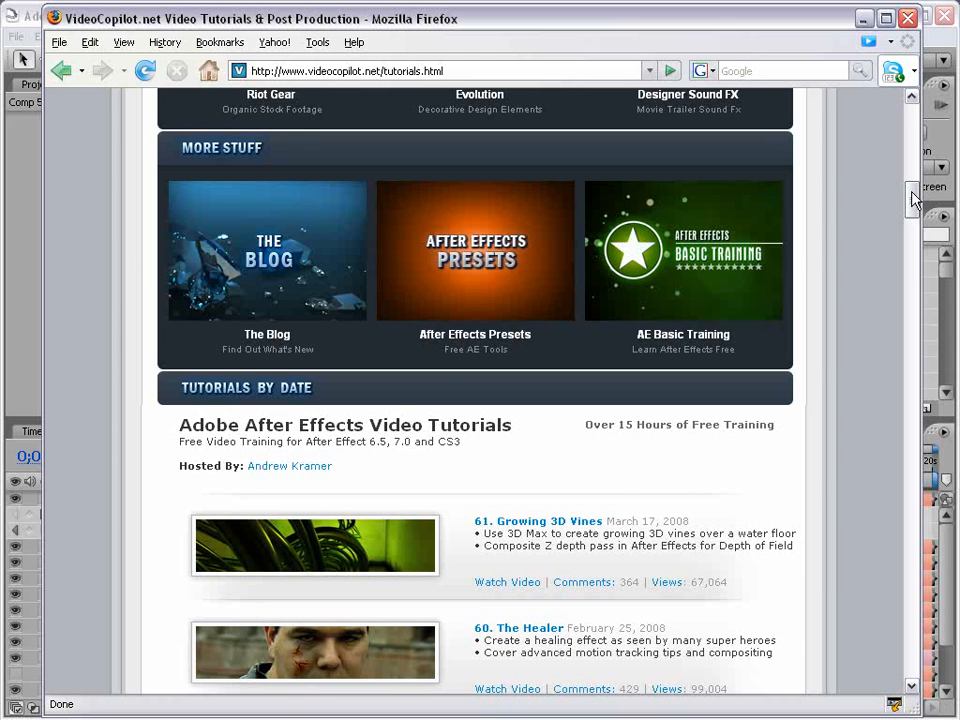
{"action": "left_click_drag", "start_coordinate": [913, 199], "coordinate": [818, 568]}
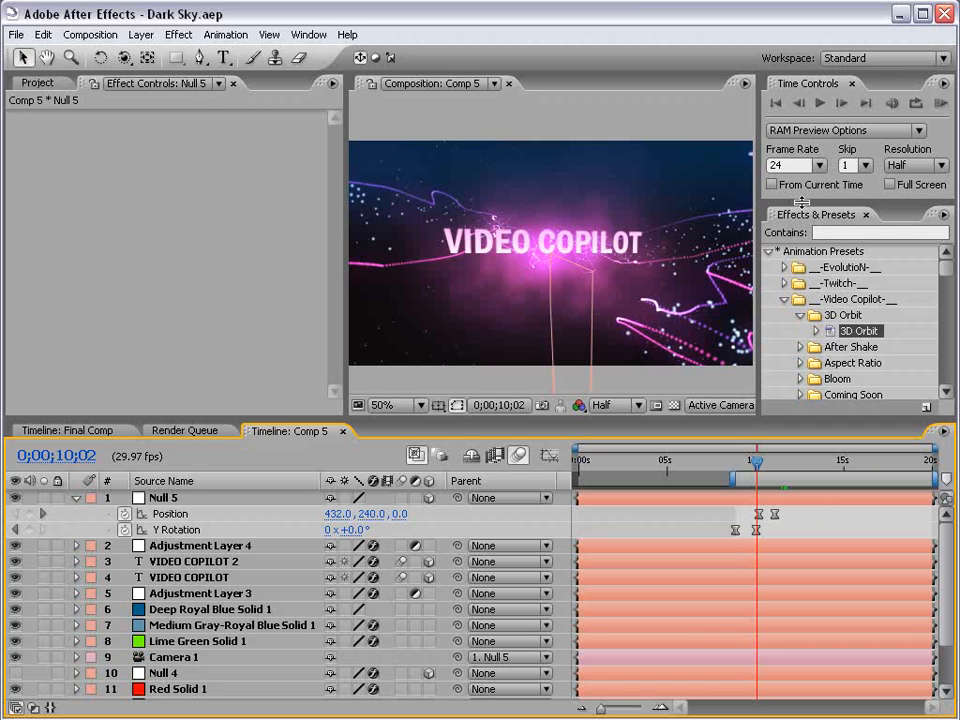
Switch to Firefox again and scroll through the Video Copilot products page.
{"action": "key", "text": "alt+Tab"}
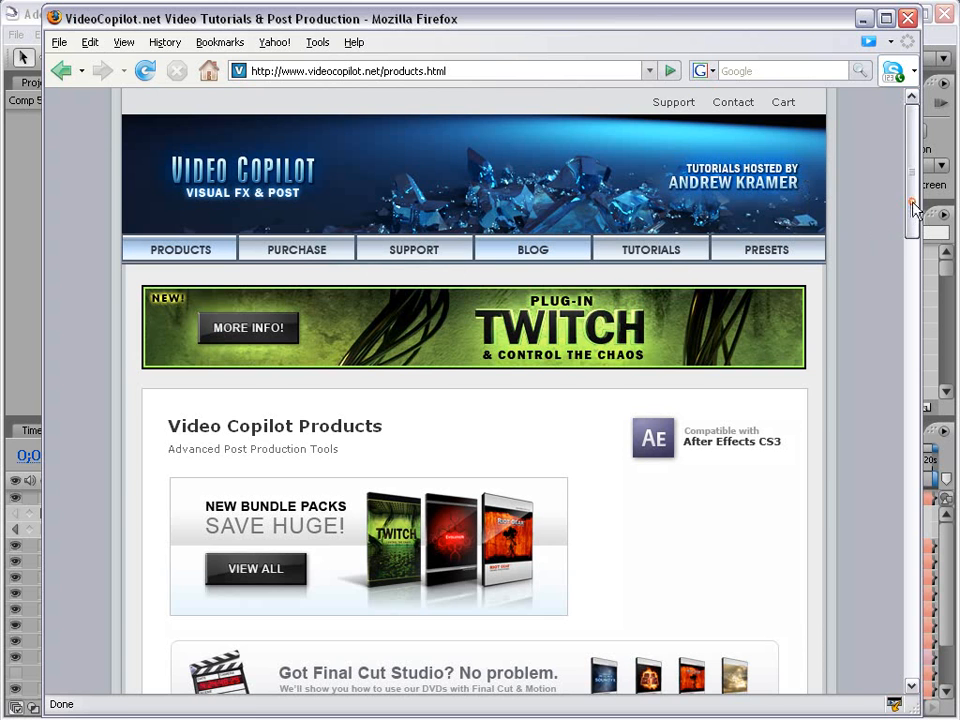
{"action": "left_click_drag", "start_coordinate": [911, 206], "coordinate": [908, 303]}
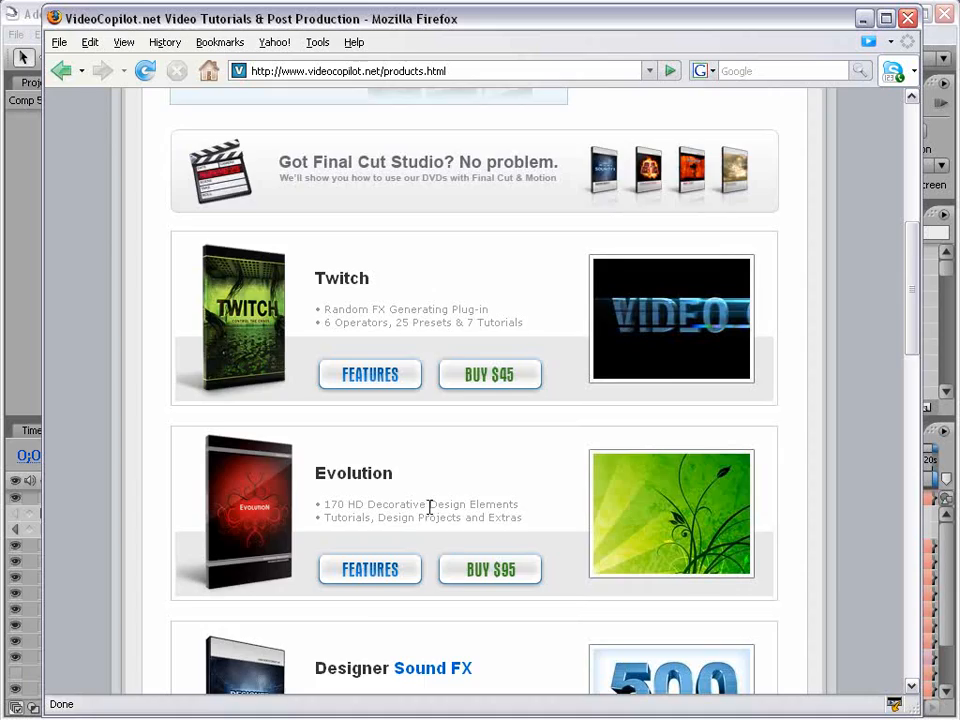
{"action": "scroll", "coordinate": [431, 508], "scroll_direction": "down", "scroll_amount": 5}
{"action": "scroll", "coordinate": [531, 467], "scroll_direction": "down", "scroll_amount": 3}
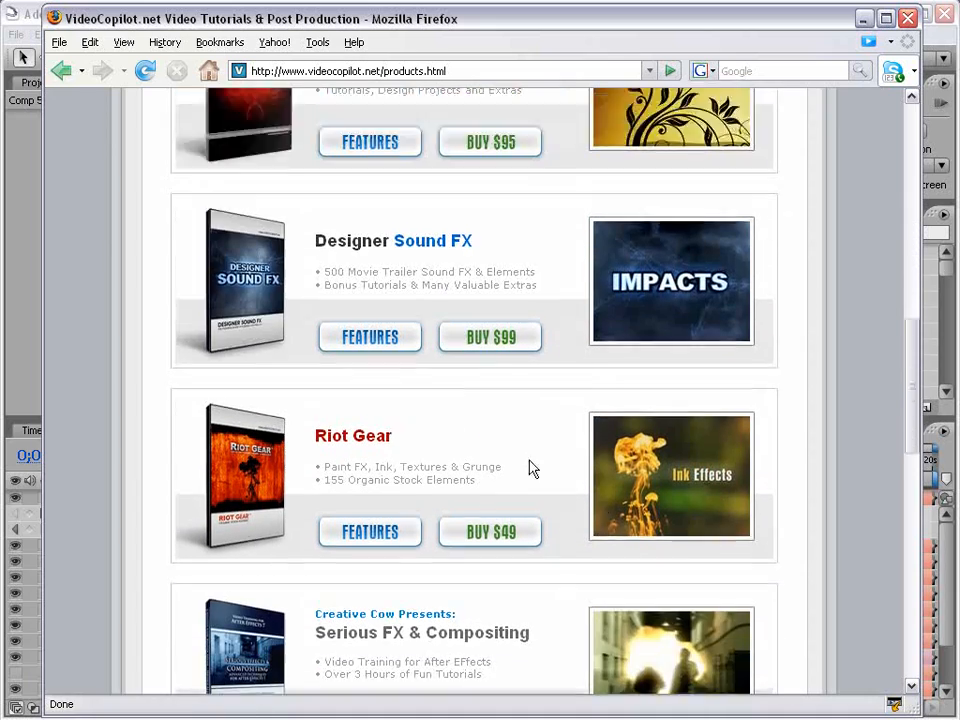
{"action": "left_click_drag", "start_coordinate": [911, 390], "coordinate": [852, 150]}
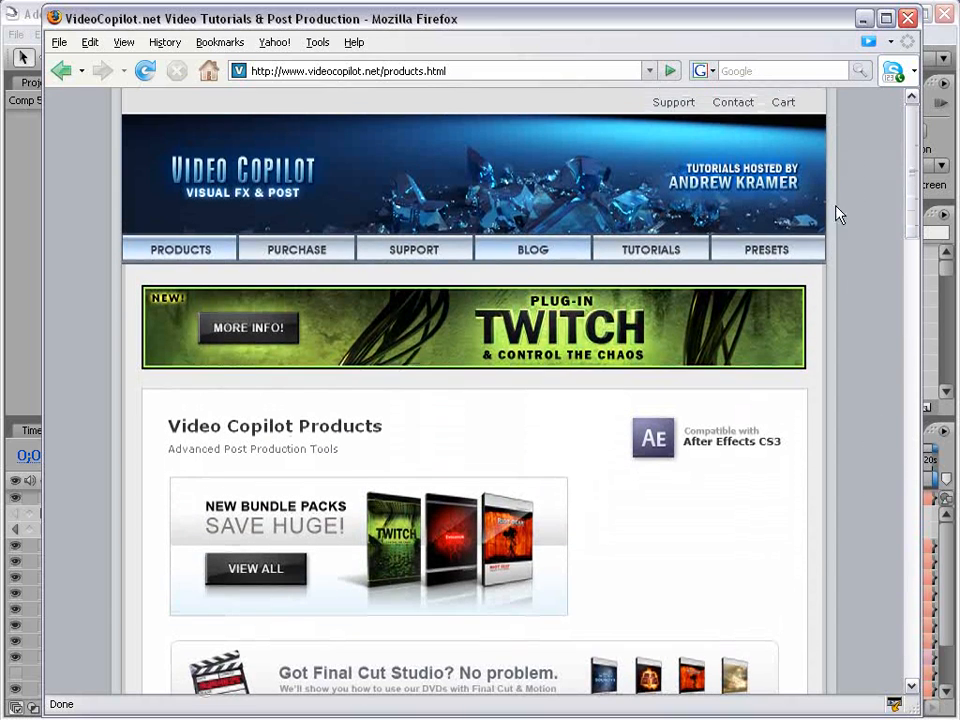